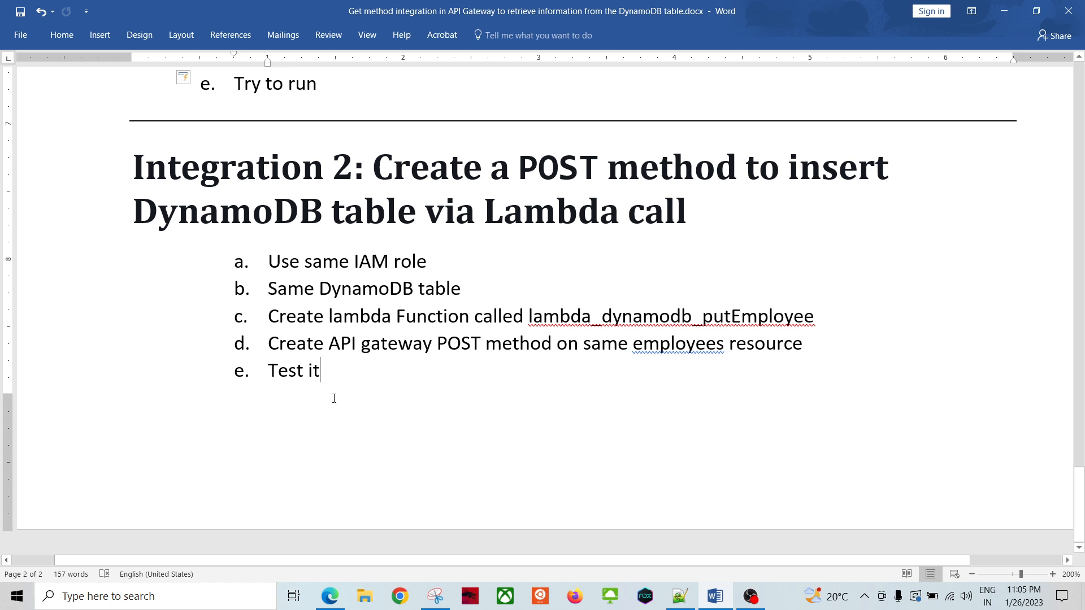
Step: Review the architecture diagram in Word, then return to Edge showing the employee_details REST API
{"action": "scroll", "coordinate": [335, 390], "scroll_direction": "up", "scroll_amount": 10}
{"action": "scroll", "coordinate": [335, 390], "scroll_direction": "up", "scroll_amount": 20}
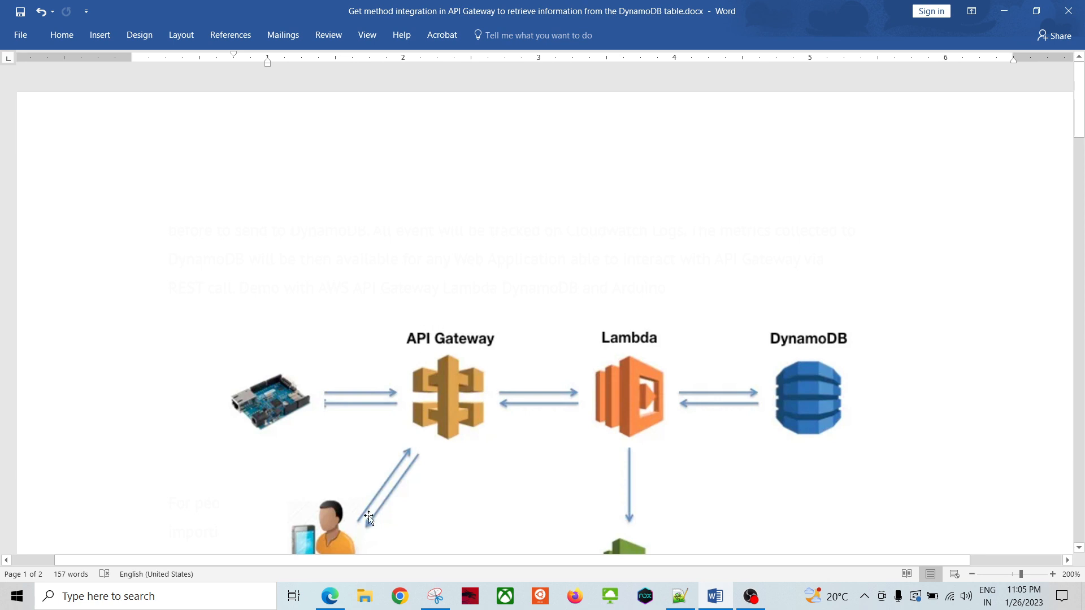
{"action": "left_click", "coordinate": [330, 596]}
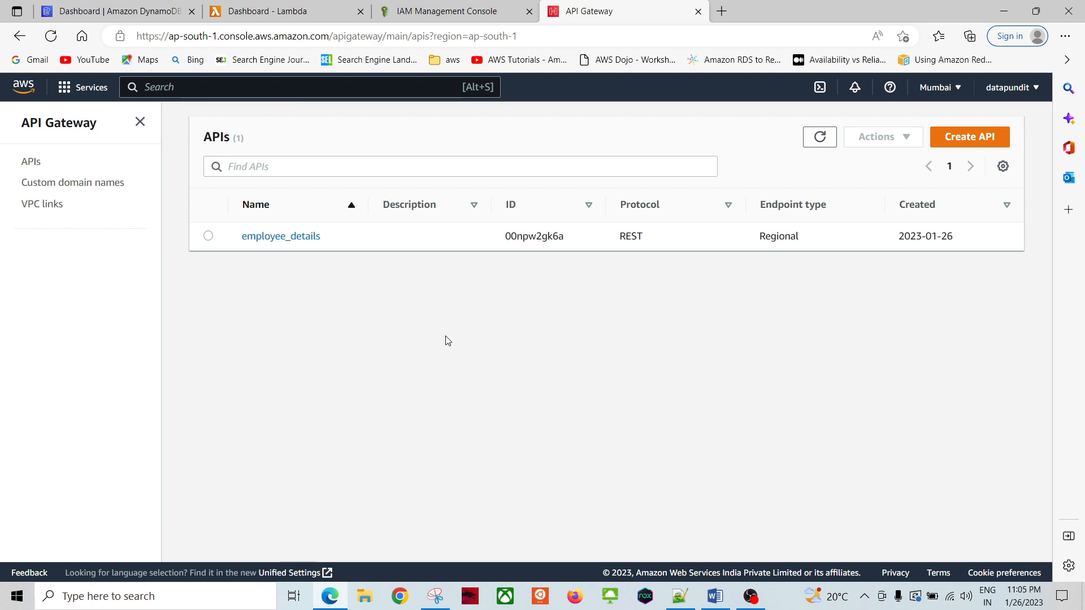
Step: Check the Integration 1 role notes in Word, then show dynamoDBAPIGatewayRole in the IAM tab
{"action": "left_click", "coordinate": [714, 597]}
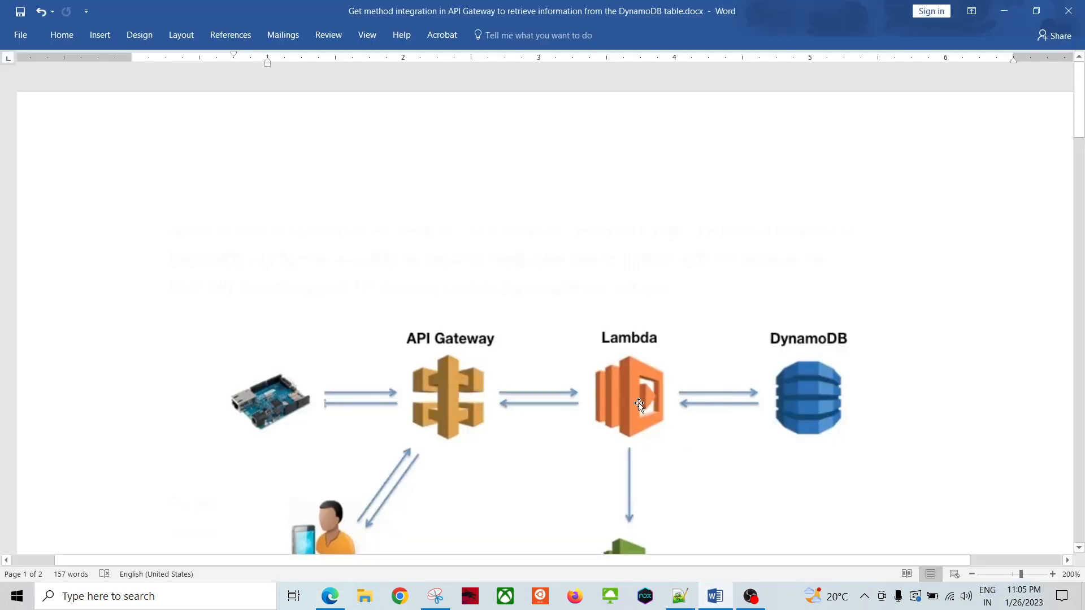
{"action": "scroll", "coordinate": [549, 368], "scroll_direction": "down", "scroll_amount": 6}
{"action": "scroll", "coordinate": [549, 369], "scroll_direction": "down", "scroll_amount": 3}
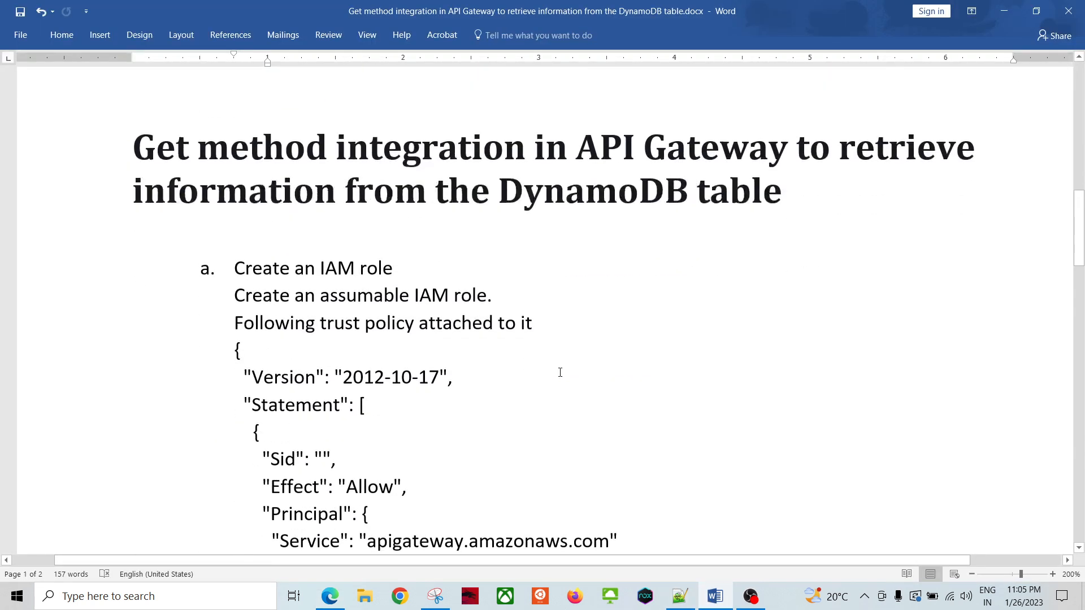
{"action": "key", "text": "alt"}
{"action": "key", "text": "alt+Tab"}
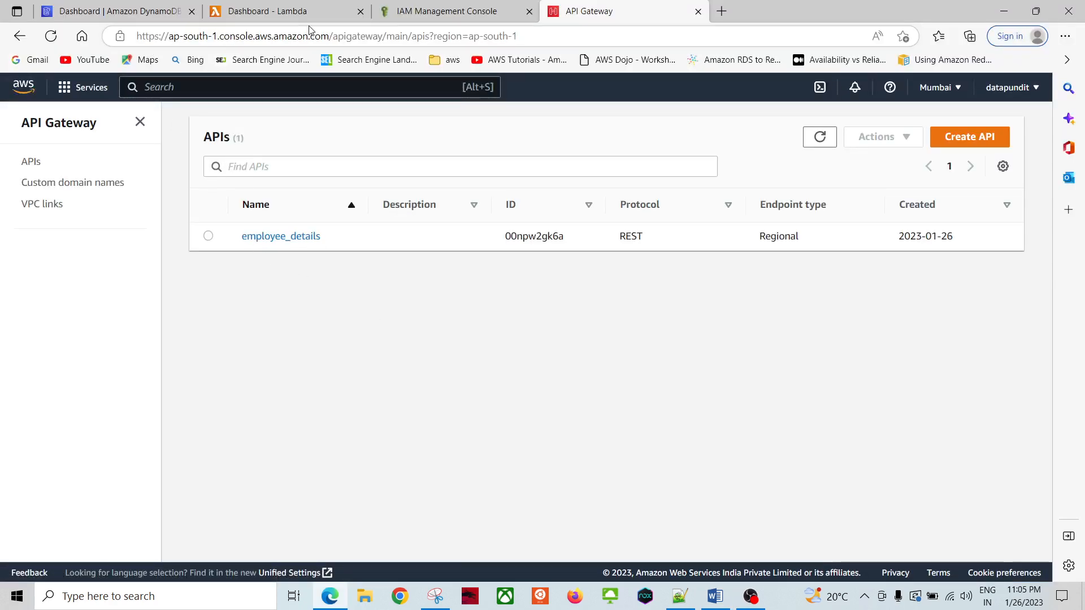
{"action": "left_click", "coordinate": [454, 13]}
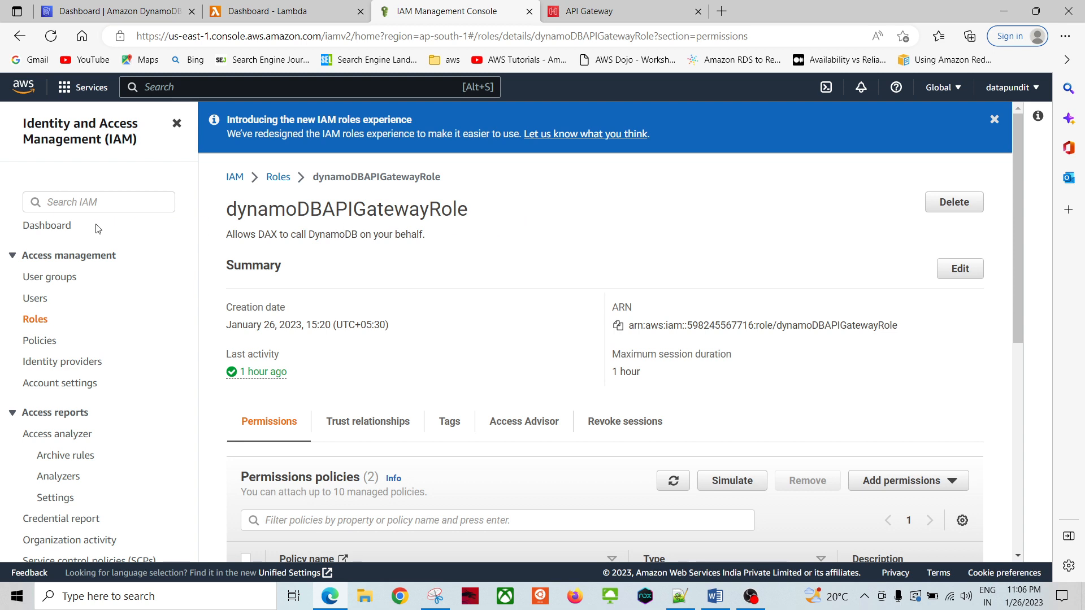
Step: Start creating a new IAM role with DynamoDB as the trusted AWS service
{"action": "left_click", "coordinate": [39, 319]}
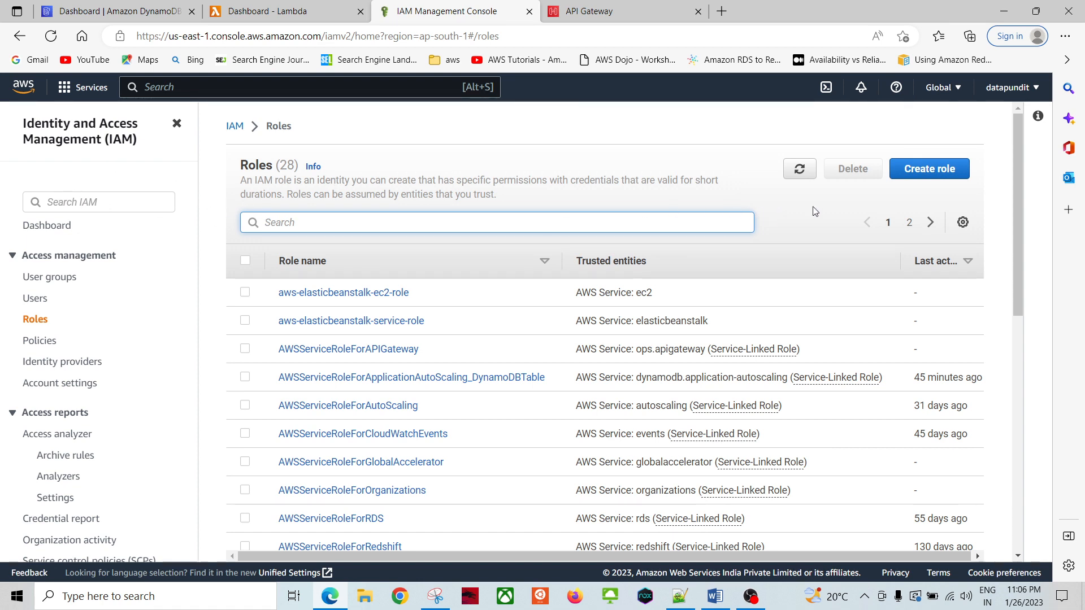
{"action": "left_click", "coordinate": [903, 172]}
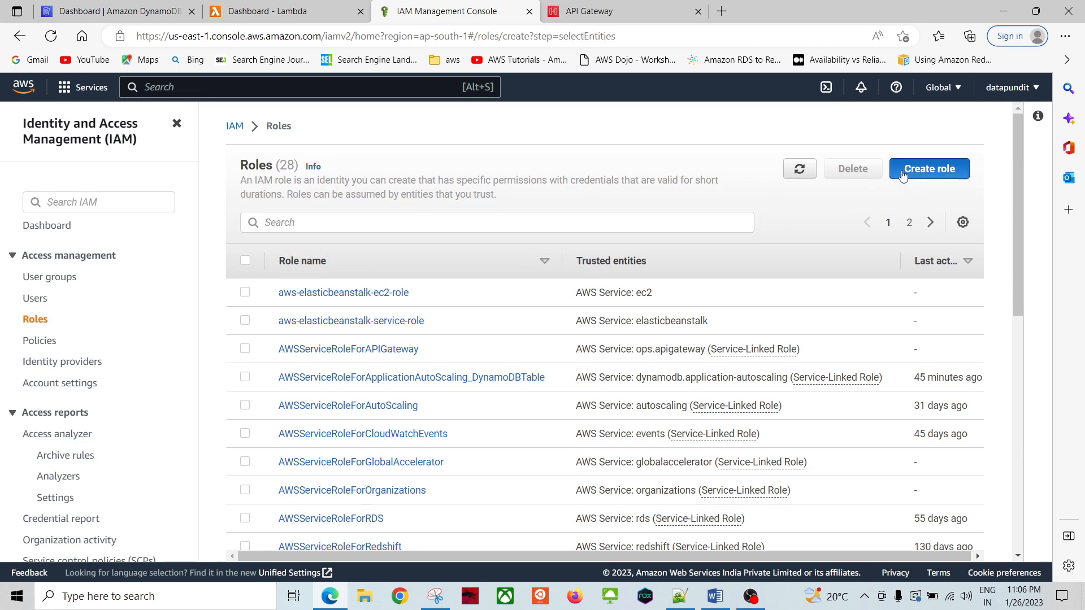
{"action": "scroll", "coordinate": [198, 345], "scroll_direction": "down", "scroll_amount": 3}
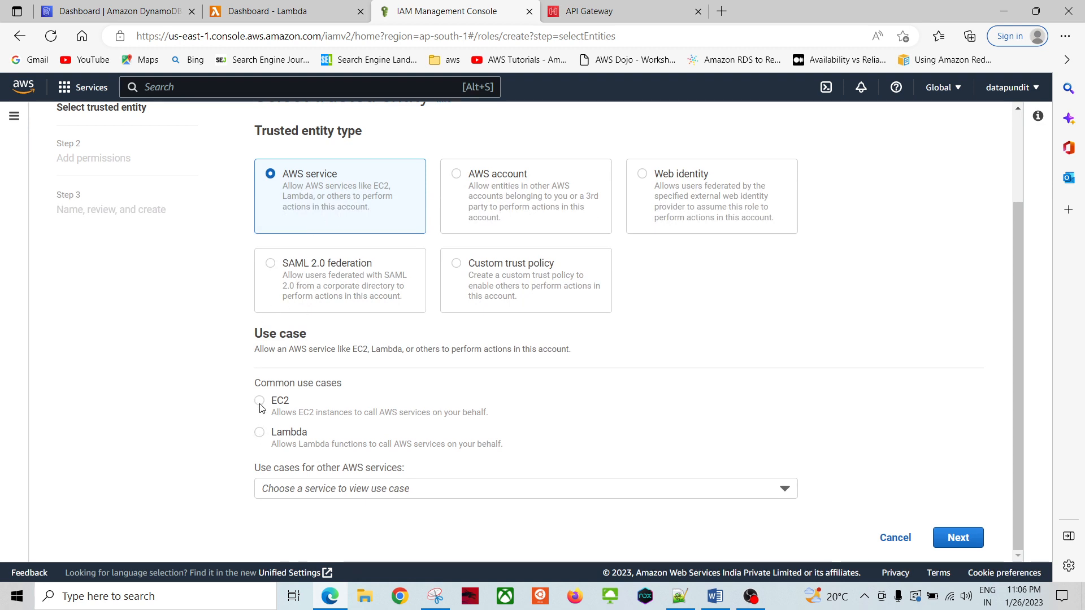
{"action": "left_click", "coordinate": [307, 490]}
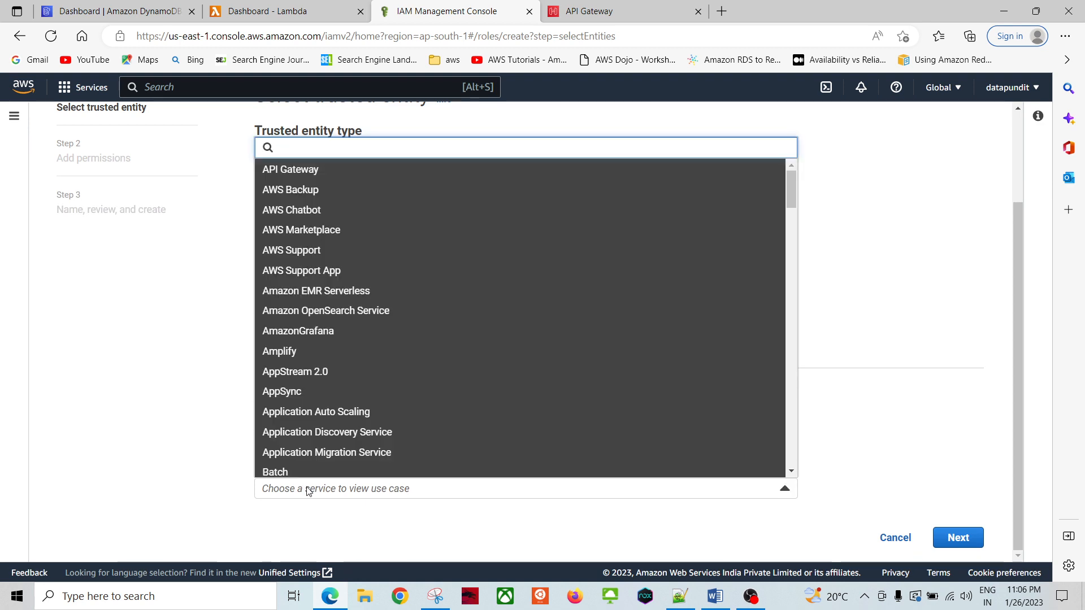
{"action": "type", "text": "dyn"}
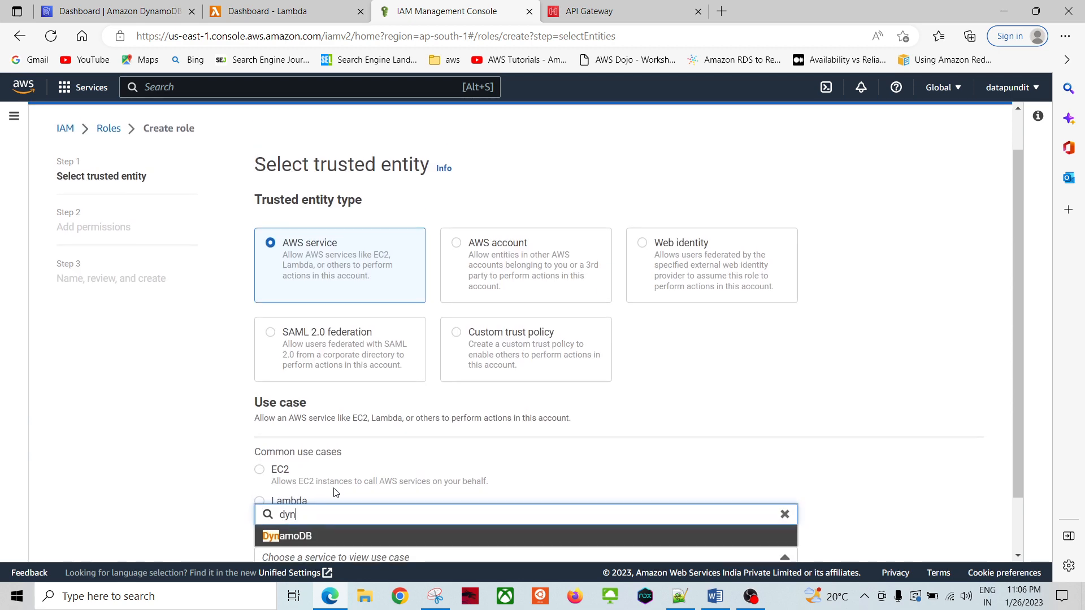
{"action": "key", "text": "Return"}
Step: Choose the DAX DynamoDB access use case, reach Add permissions, then abandon back to Roles
{"action": "scroll", "coordinate": [198, 497], "scroll_direction": "down", "scroll_amount": 3}
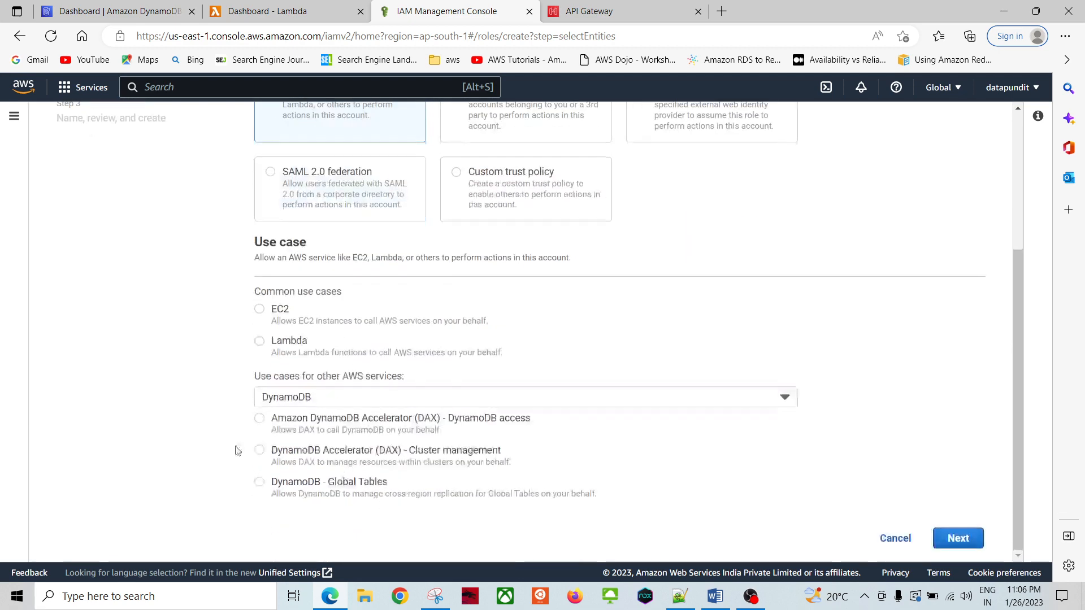
{"action": "left_click", "coordinate": [259, 418]}
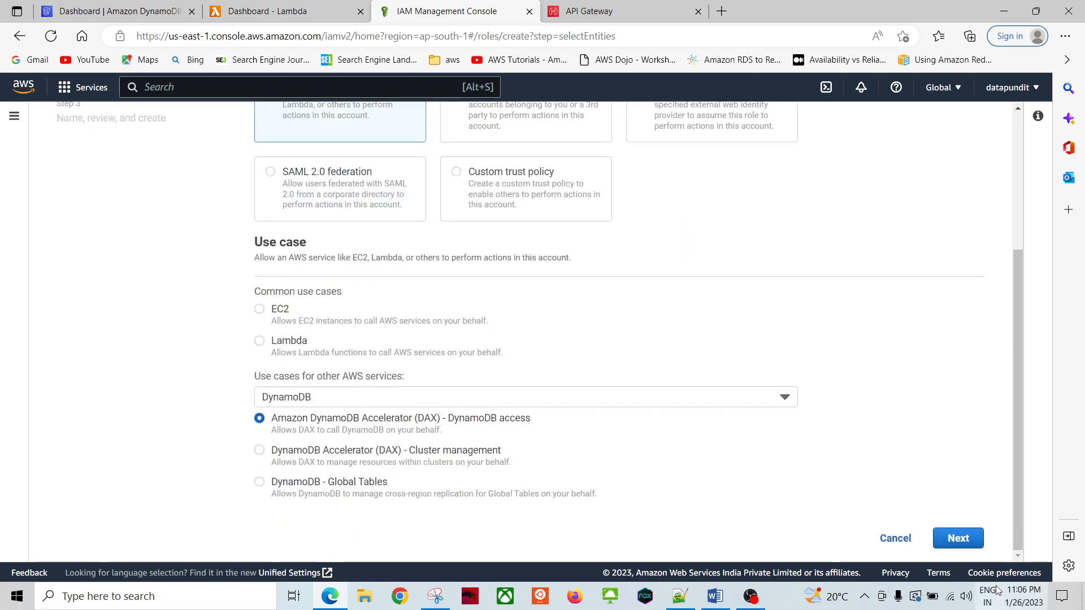
{"action": "left_click", "coordinate": [957, 538]}
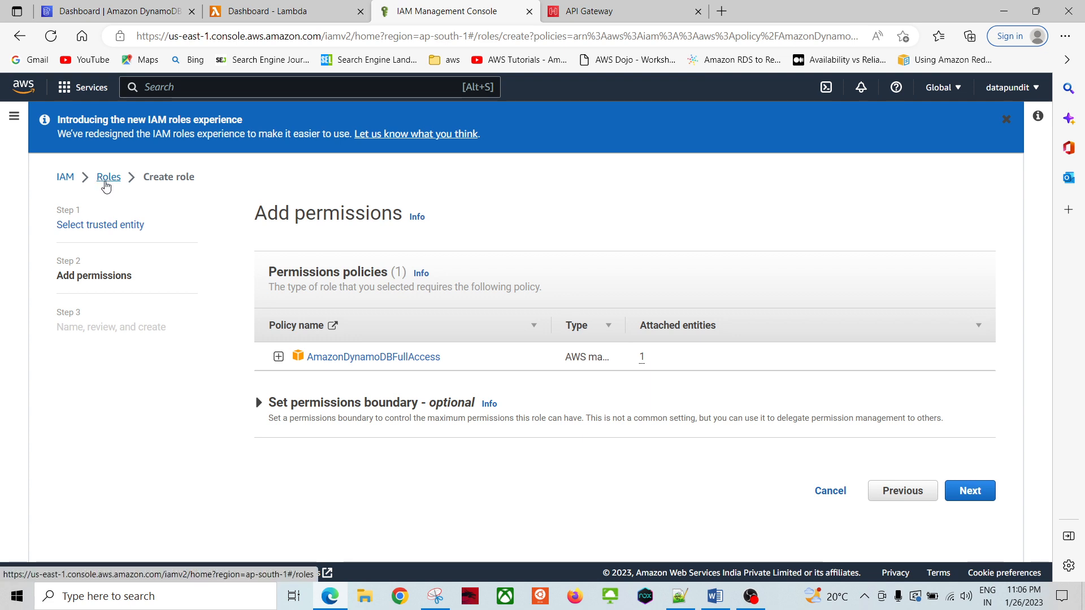
{"action": "left_click", "coordinate": [103, 178]}
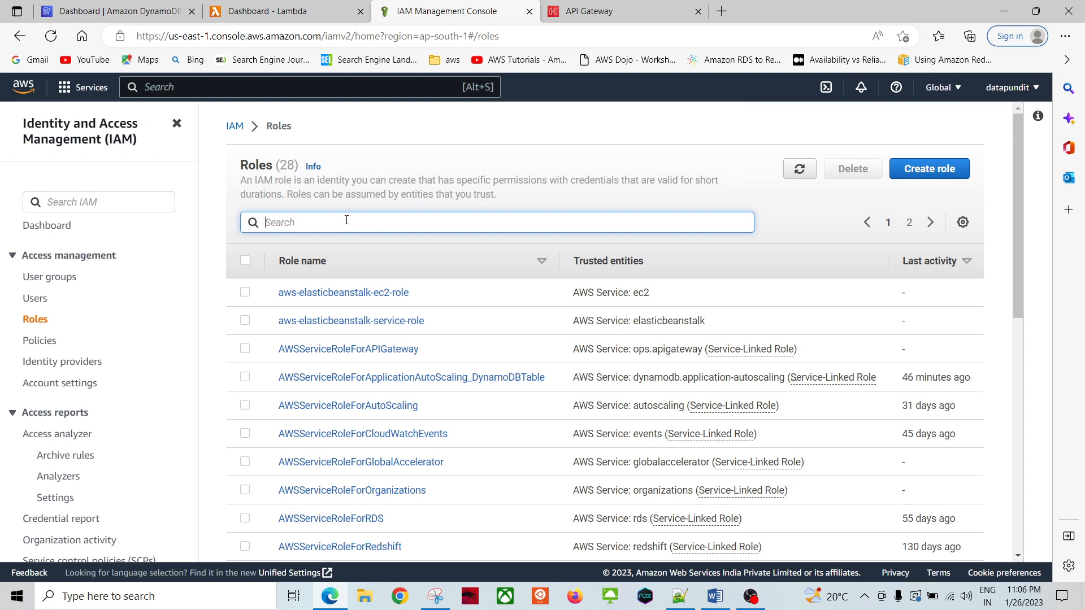
Step: Open dynamoDBAPIGatewayRole from the Roles list and highlight its role name
{"action": "scroll", "coordinate": [346, 220], "scroll_direction": "down", "scroll_amount": 10}
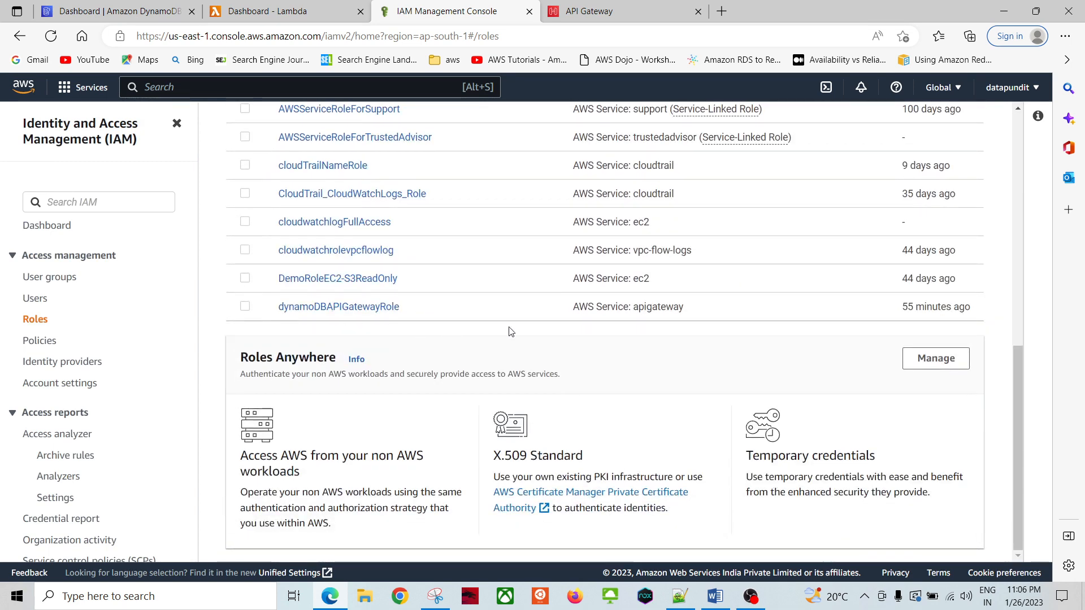
{"action": "left_click", "coordinate": [358, 311]}
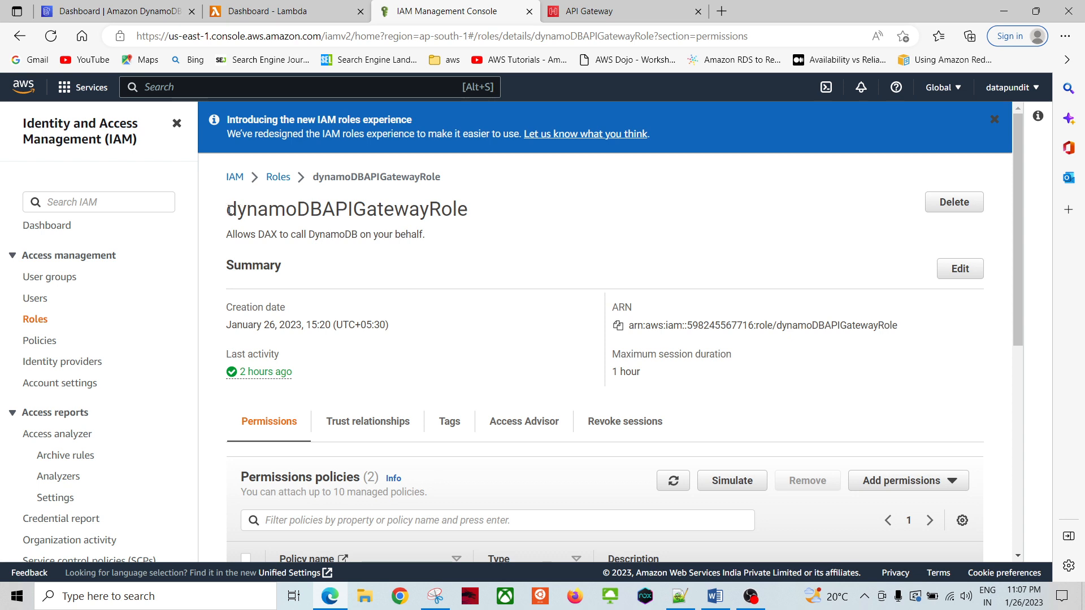
{"action": "left_click_drag", "start_coordinate": [229, 210], "coordinate": [475, 228]}
{"action": "left_click", "coordinate": [510, 239]}
Step: Expand and collapse the AmazonDynamoDBFullAccess policy JSON beside lambdainvoke
{"action": "scroll", "coordinate": [498, 239], "scroll_direction": "down", "scroll_amount": 5}
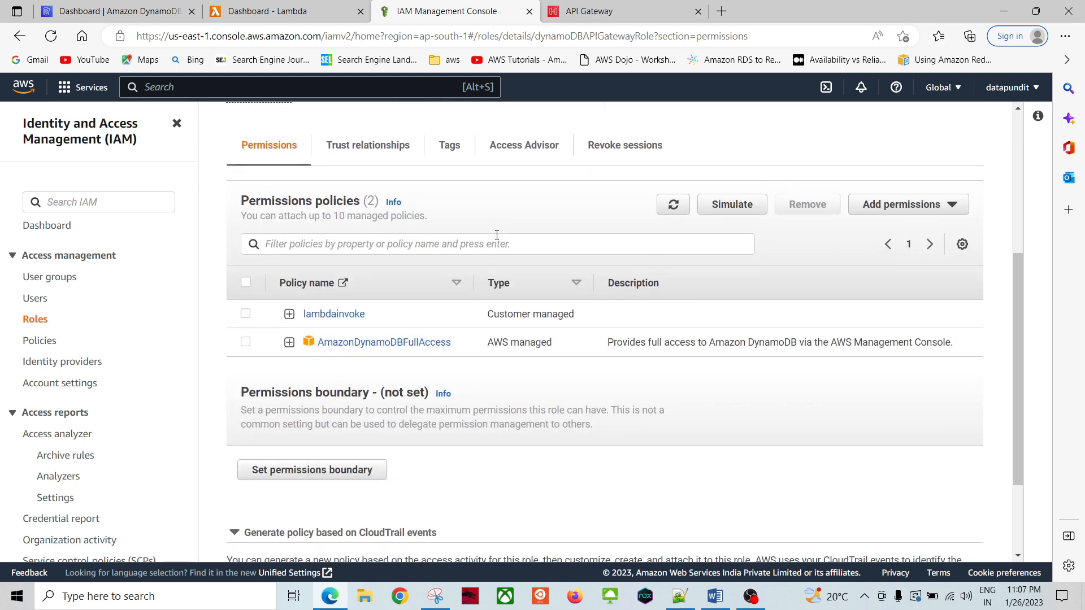
{"action": "left_click", "coordinate": [289, 343]}
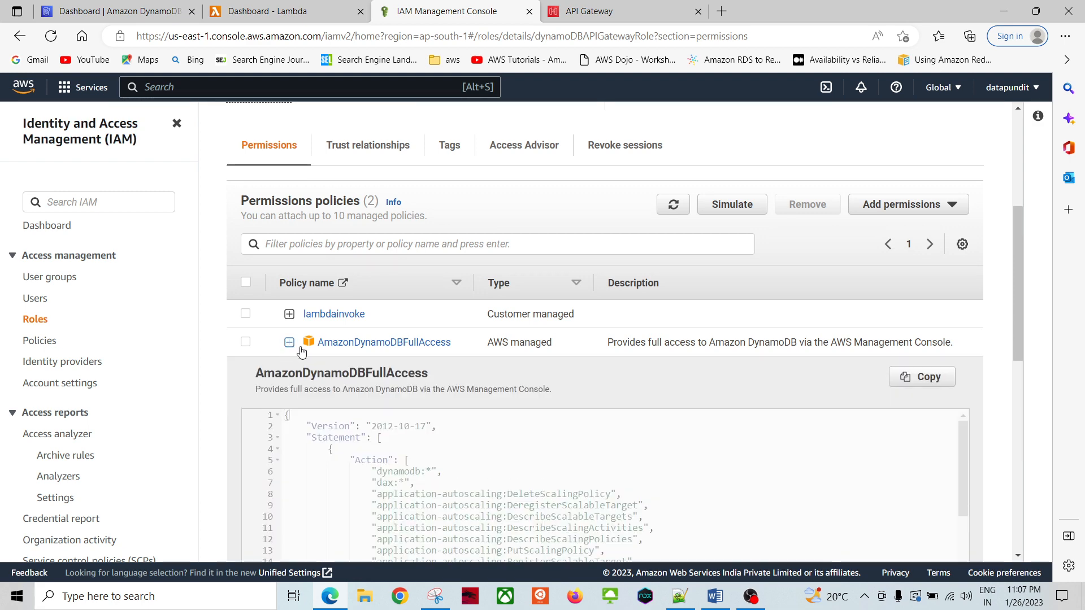
{"action": "scroll", "coordinate": [542, 525], "scroll_direction": "down", "scroll_amount": 4}
{"action": "scroll", "coordinate": [537, 393], "scroll_direction": "up", "scroll_amount": 5}
{"action": "scroll", "coordinate": [465, 401], "scroll_direction": "down", "scroll_amount": 5}
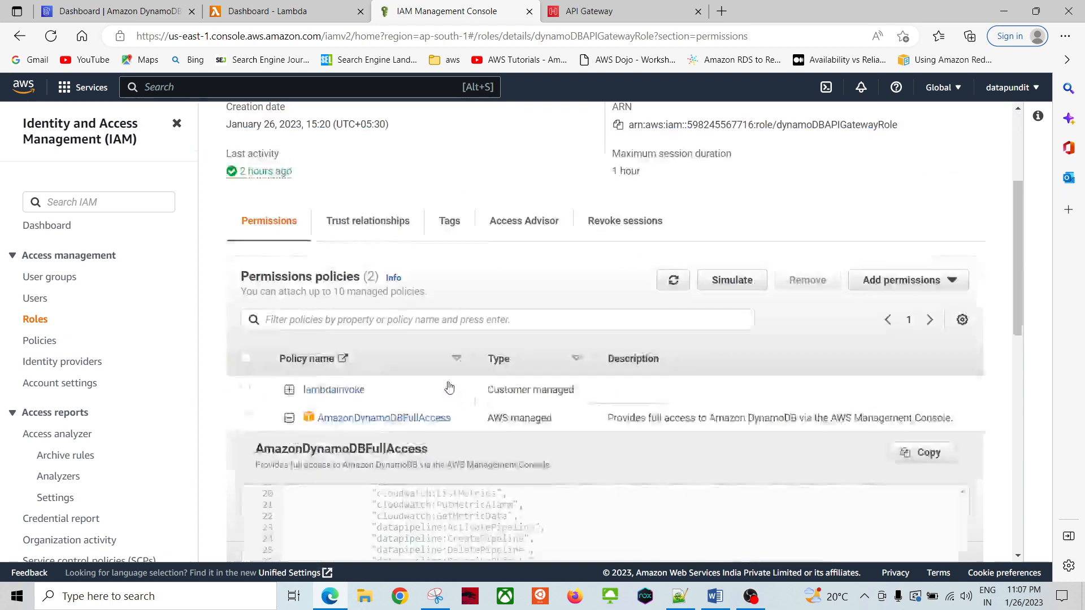
{"action": "left_click", "coordinate": [289, 343]}
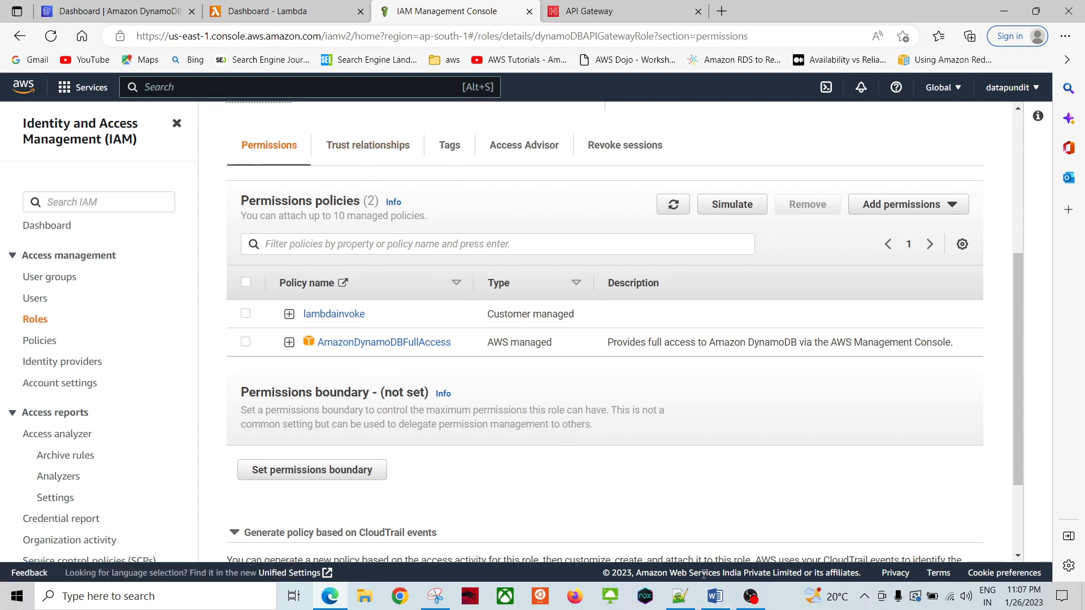
Step: Inspect the trust policy trusting apigateway.amazonaws.com, then open Edit trust policy
{"action": "left_click", "coordinate": [386, 151]}
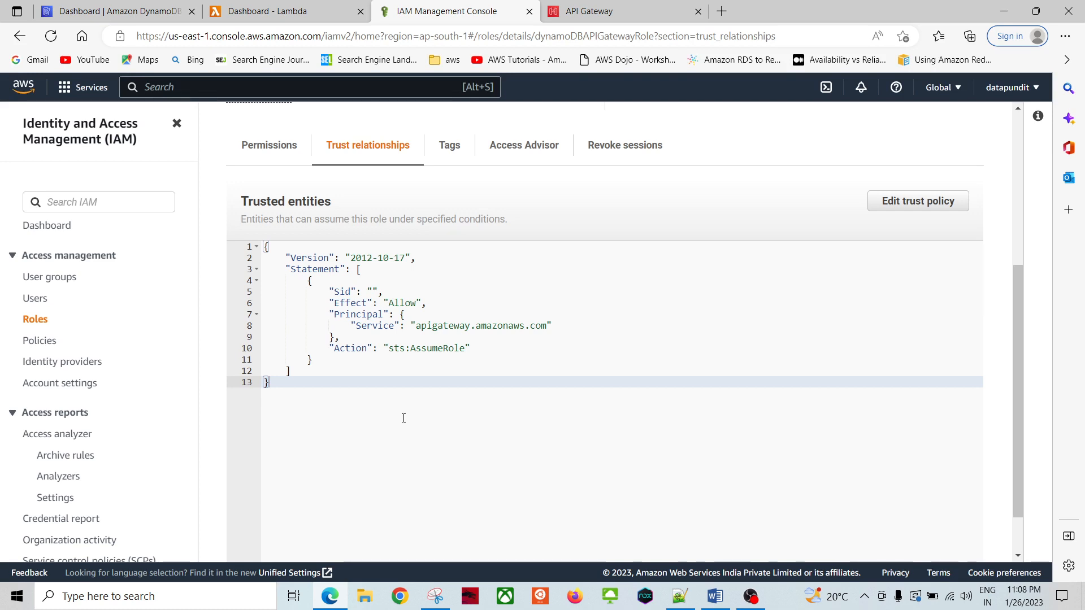
{"action": "scroll", "coordinate": [416, 432], "scroll_direction": "down", "scroll_amount": 1}
{"action": "scroll", "coordinate": [408, 394], "scroll_direction": "up", "scroll_amount": 3}
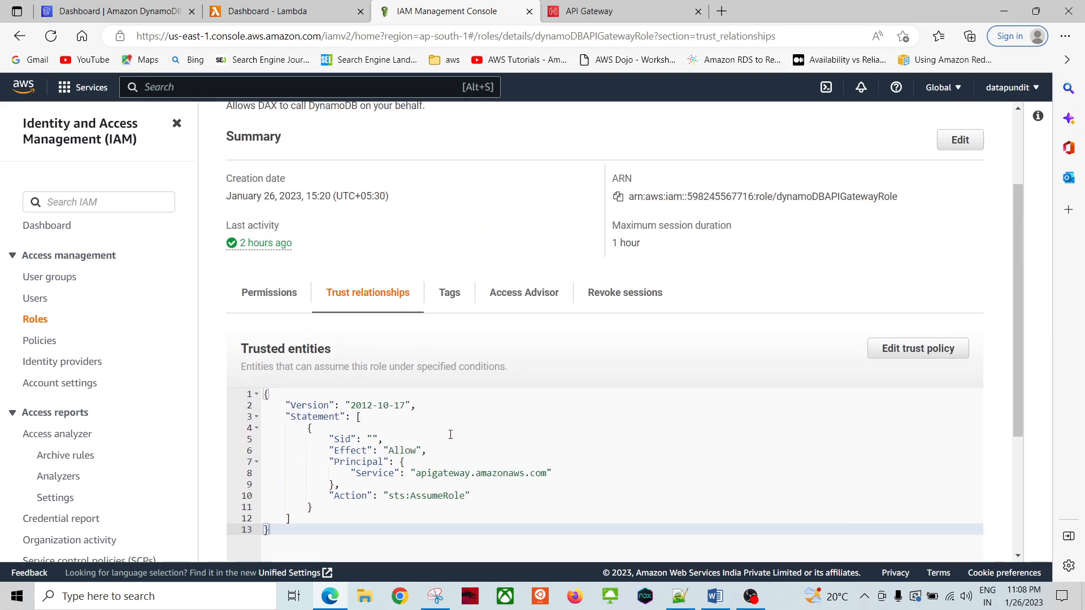
{"action": "scroll", "coordinate": [451, 434], "scroll_direction": "down", "scroll_amount": 2}
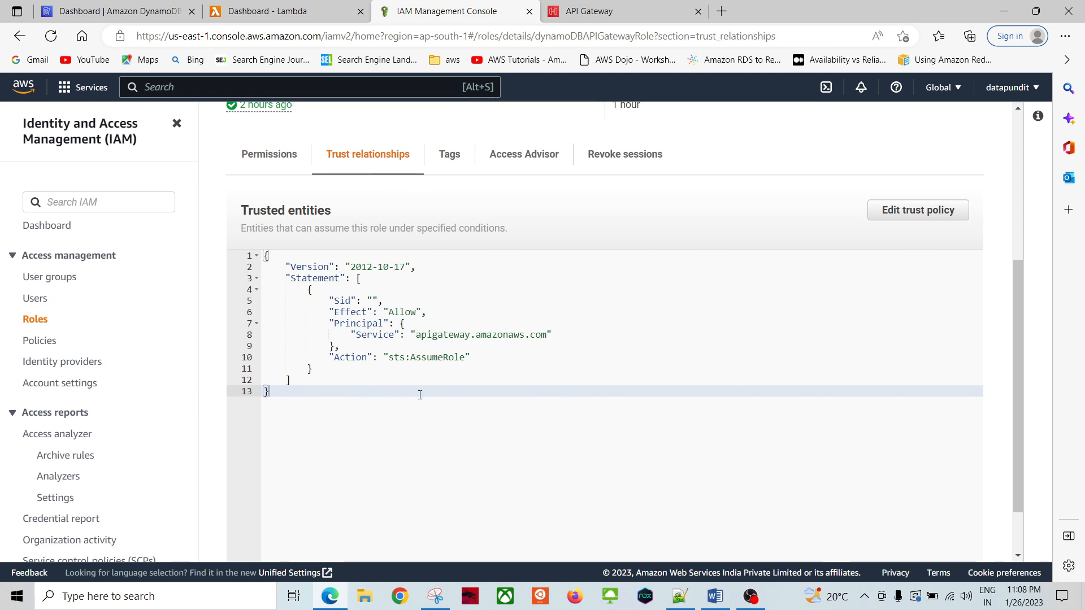
{"action": "left_click", "coordinate": [443, 338]}
{"action": "double_click", "coordinate": [444, 338]}
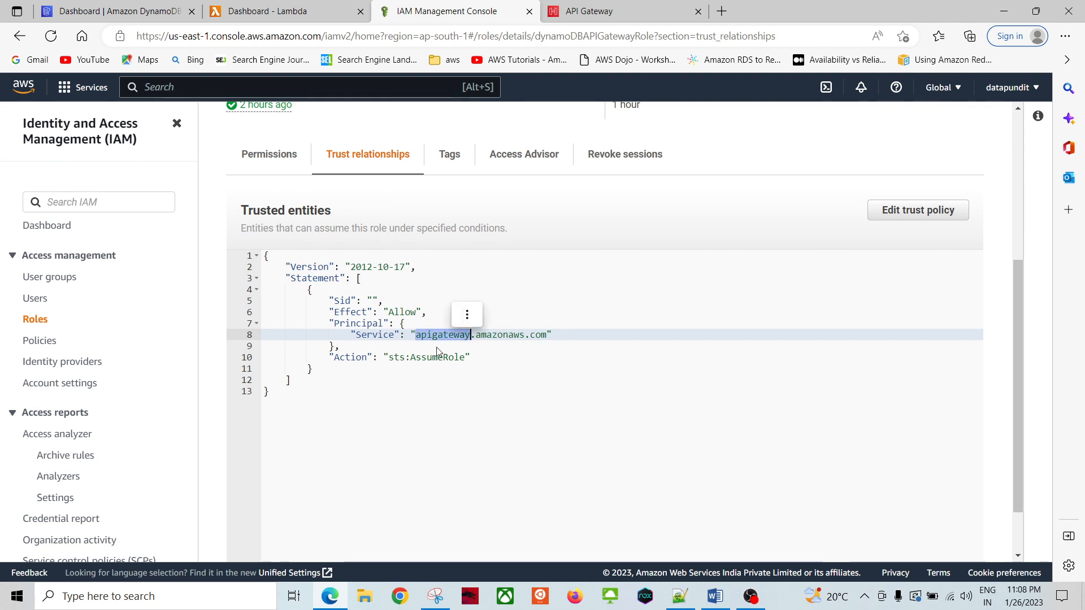
{"action": "left_click", "coordinate": [433, 419]}
{"action": "left_click", "coordinate": [918, 210]}
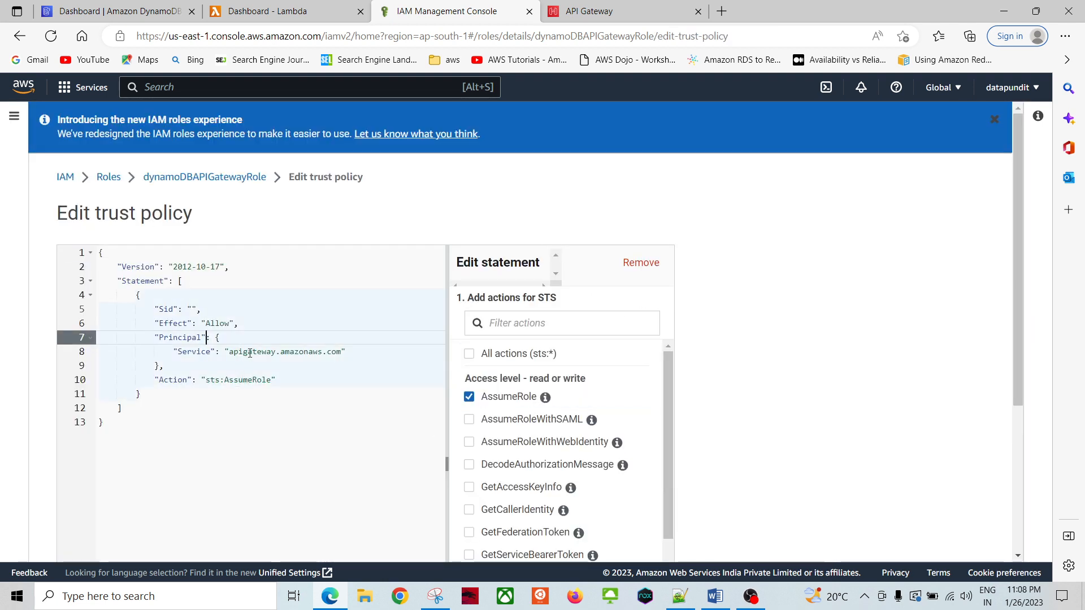
Step: Compare the apigateway service in the trust policy editor with the trust policy JSON in Word
{"action": "double_click", "coordinate": [250, 352]}
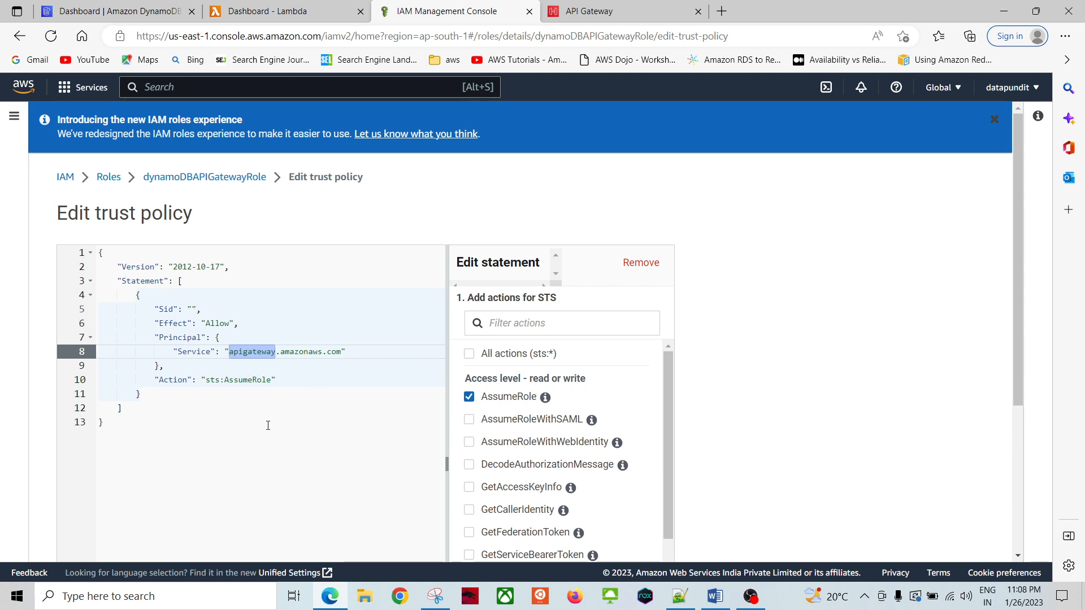
{"action": "left_click", "coordinate": [225, 410]}
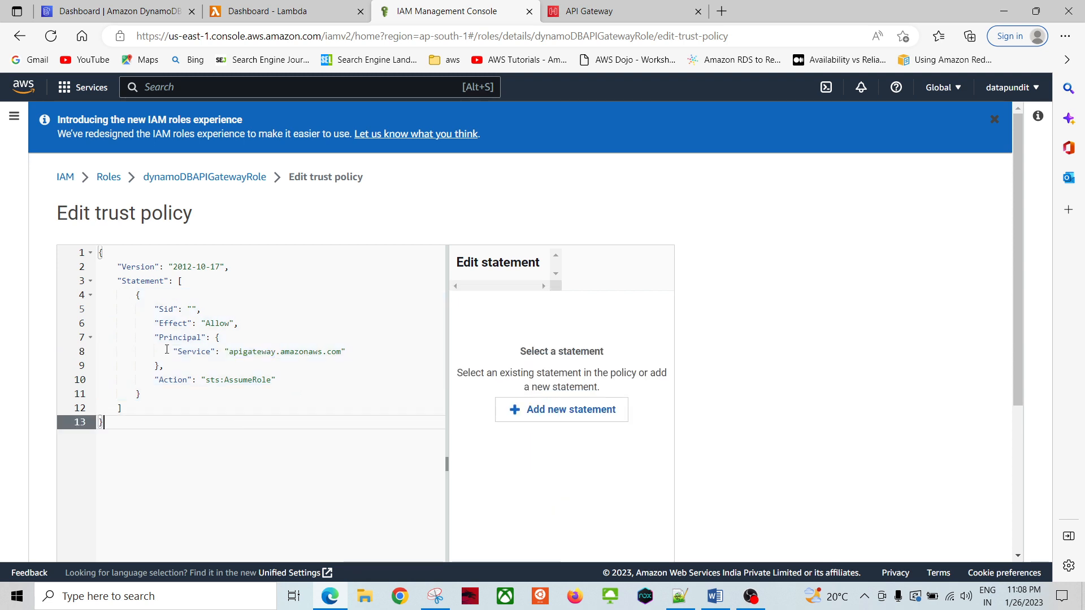
{"action": "left_click", "coordinate": [714, 599]}
{"action": "scroll", "coordinate": [501, 387], "scroll_direction": "down", "scroll_amount": 7}
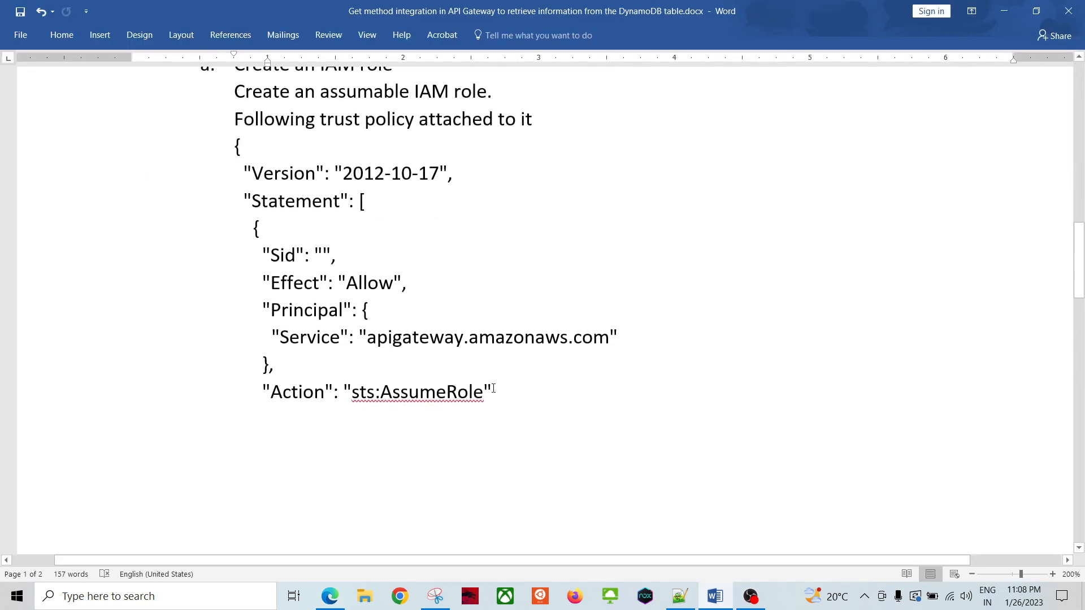
{"action": "scroll", "coordinate": [395, 376], "scroll_direction": "up", "scroll_amount": 4}
{"action": "left_click_drag", "start_coordinate": [233, 143], "coordinate": [257, 460]}
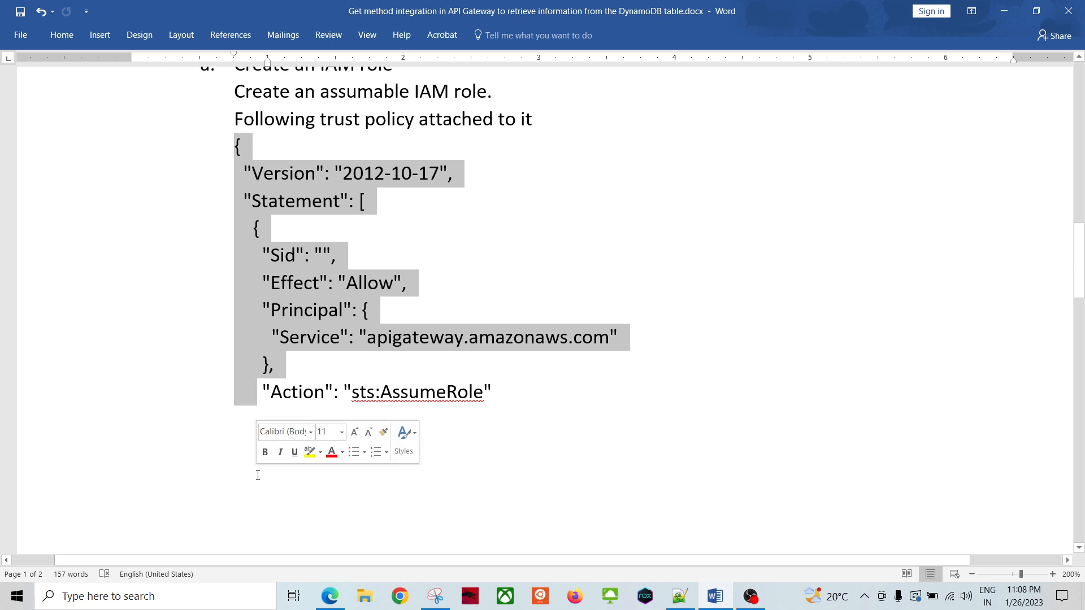
{"action": "left_click", "coordinate": [499, 457]}
{"action": "scroll", "coordinate": [480, 446], "scroll_direction": "down", "scroll_amount": 5}
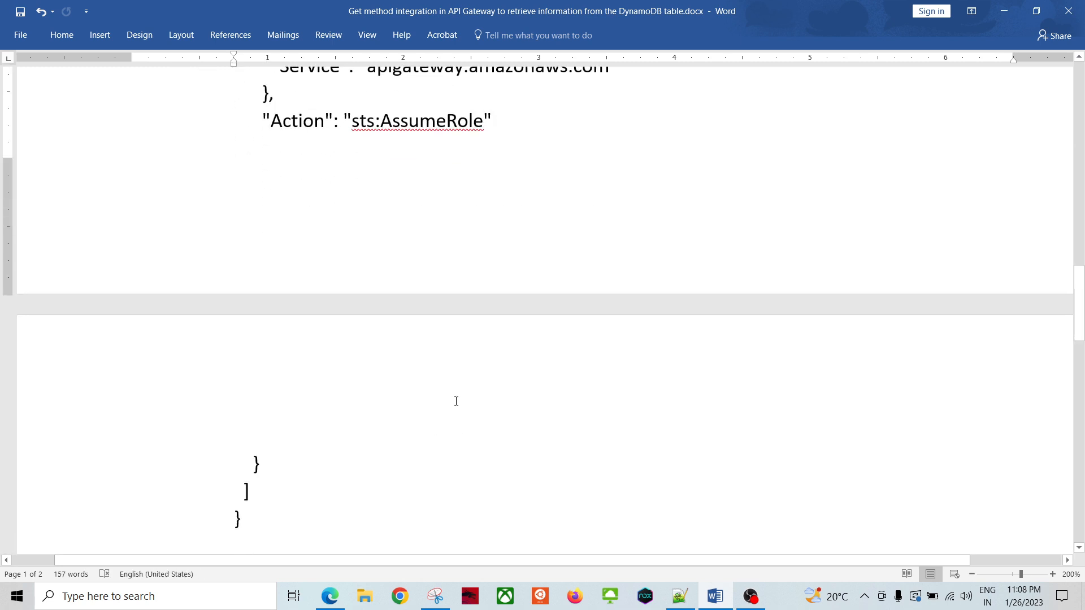
Step: Return to the dynamoDBAPIGatewayRole page and scroll to its Permissions policies table
{"action": "key", "text": "alt+Tab"}
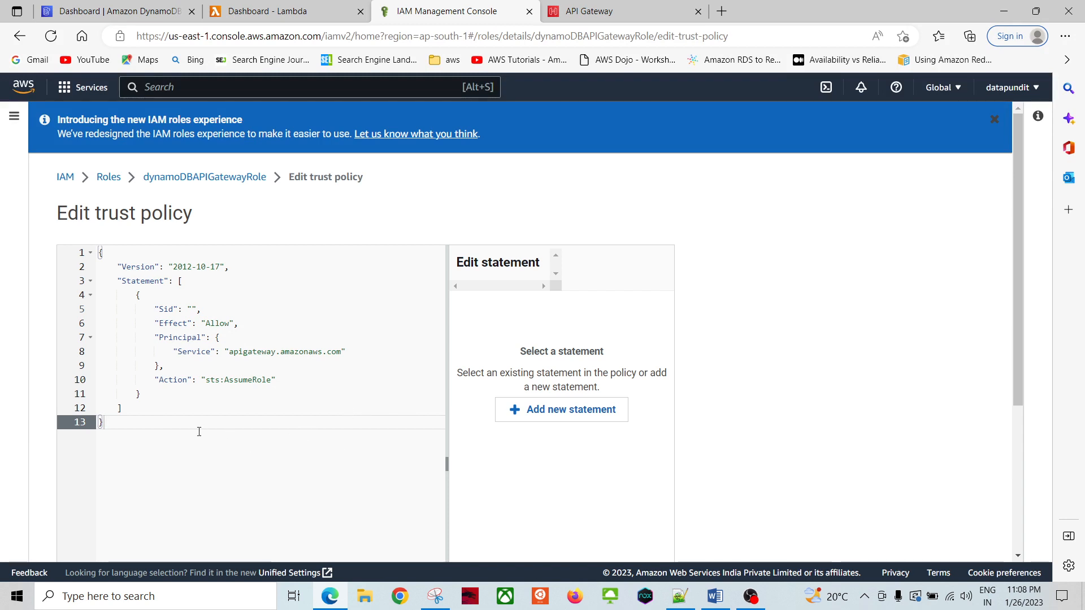
{"action": "left_click", "coordinate": [204, 178]}
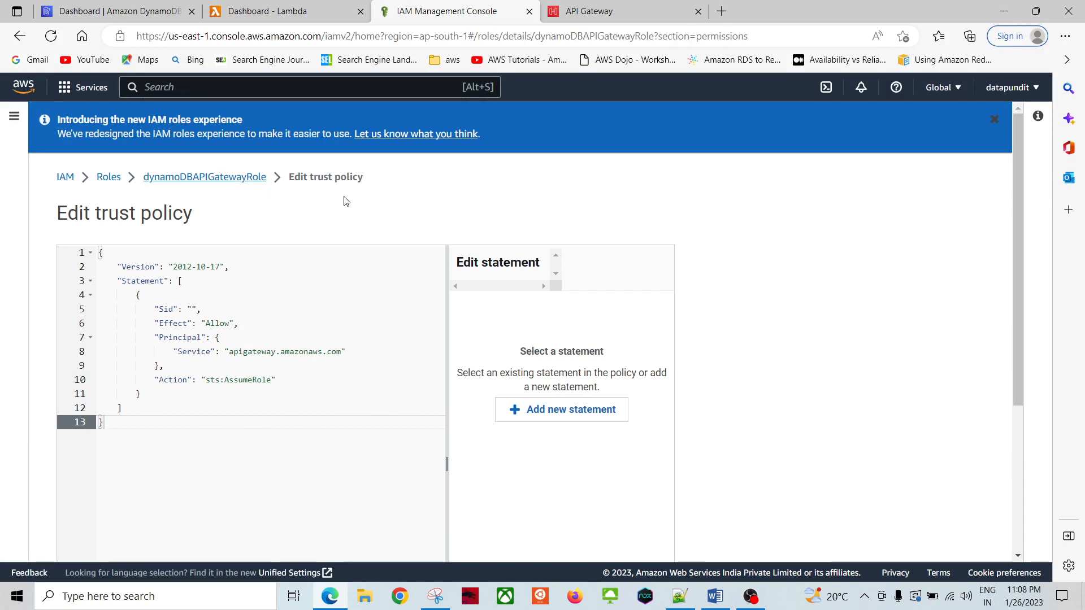
{"action": "scroll", "coordinate": [468, 448], "scroll_direction": "down", "scroll_amount": 2}
{"action": "scroll", "coordinate": [468, 448], "scroll_direction": "down", "scroll_amount": 1}
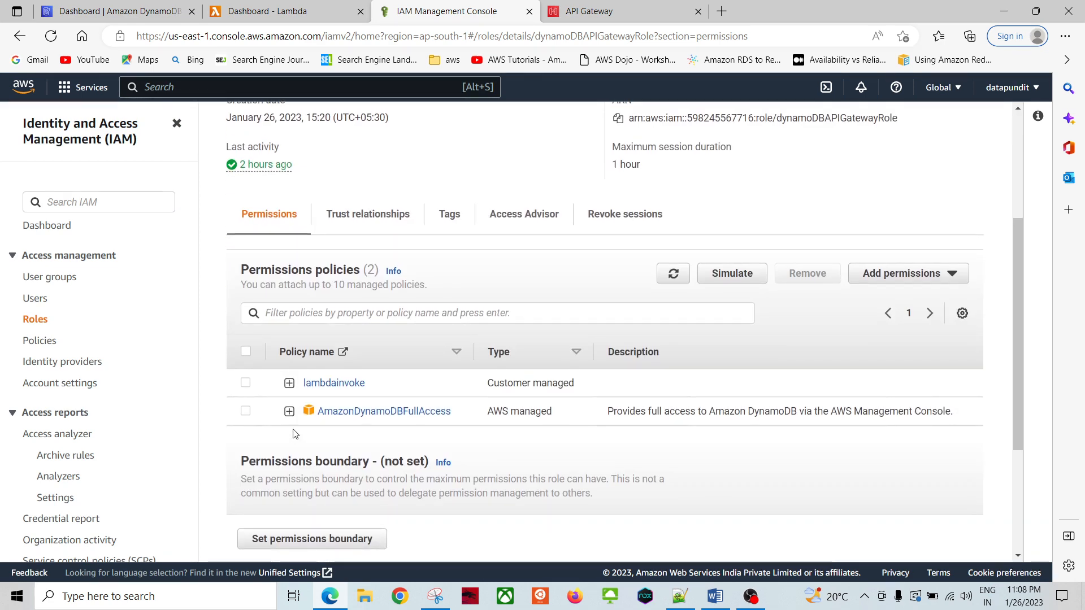
Step: Open lambdainvoke in a new tab and expand its JSON on the role page
{"action": "left_click", "coordinate": [337, 384]}
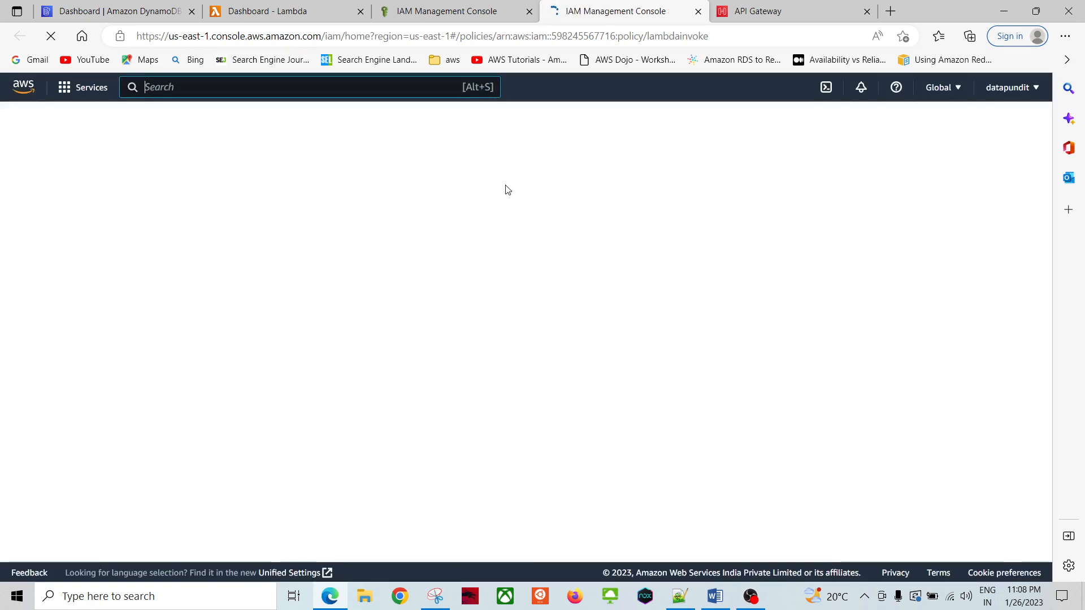
{"action": "left_click", "coordinate": [459, 17]}
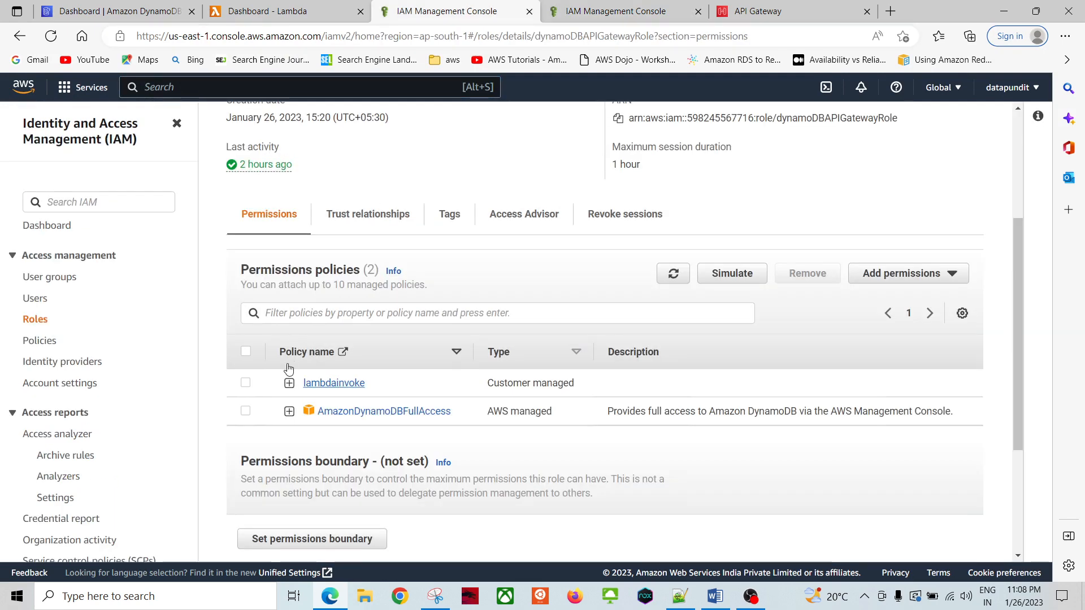
{"action": "left_click", "coordinate": [288, 382]}
{"action": "scroll", "coordinate": [271, 420], "scroll_direction": "down", "scroll_amount": 4}
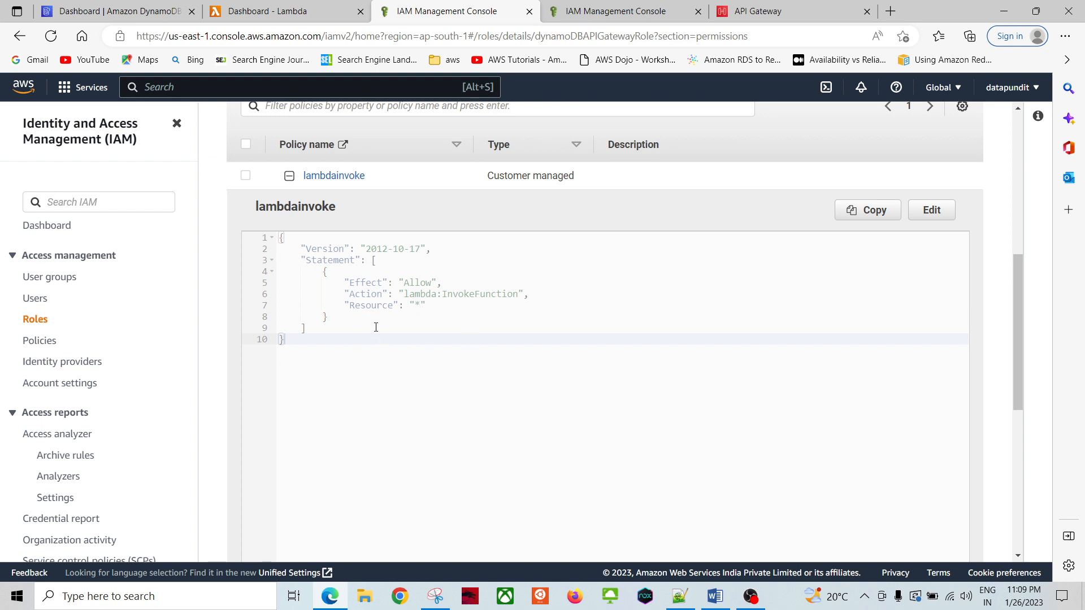
{"action": "scroll", "coordinate": [373, 323], "scroll_direction": "up", "scroll_amount": 1}
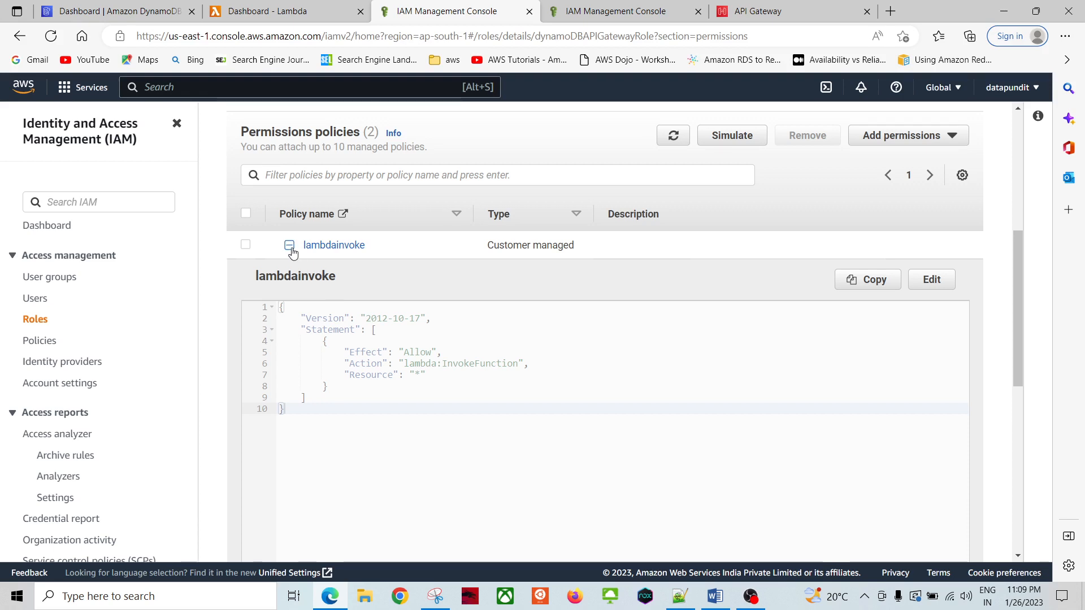
{"action": "left_click", "coordinate": [289, 245]}
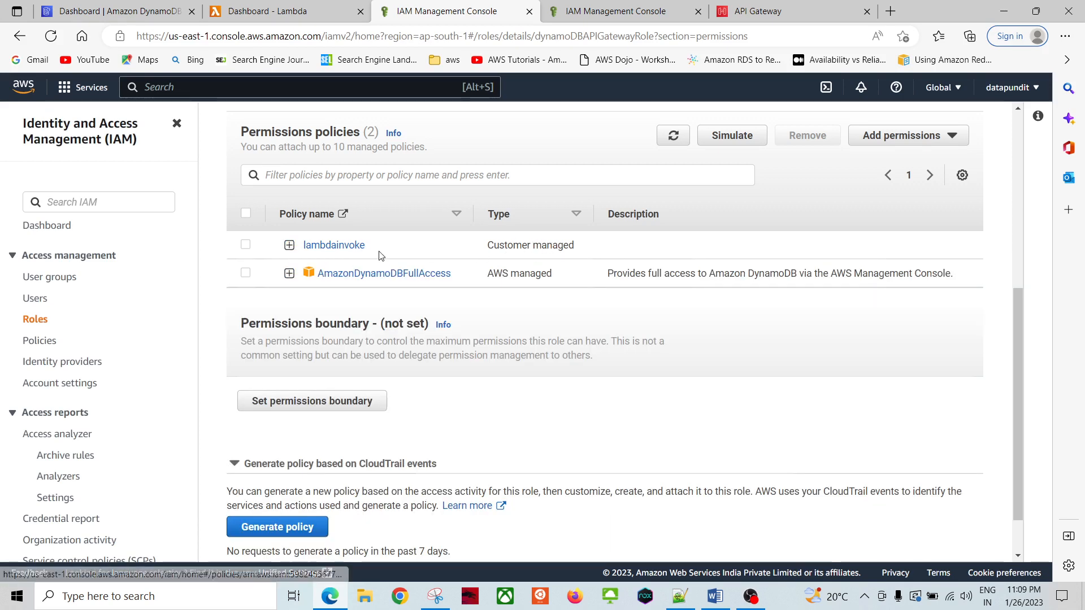
{"action": "scroll", "coordinate": [432, 245], "scroll_direction": "up", "scroll_amount": 2}
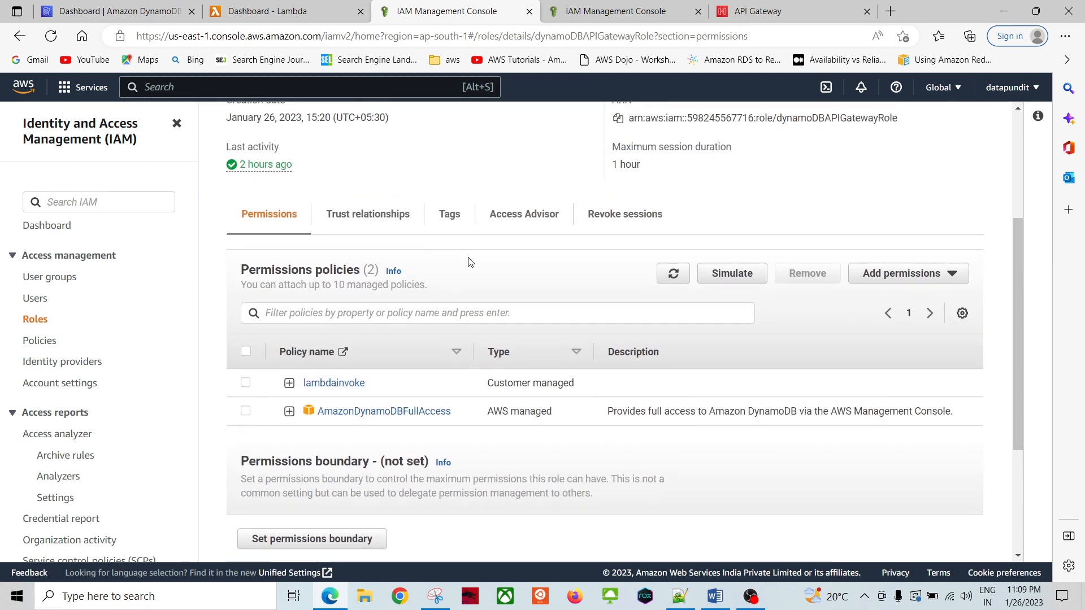
Step: Check the Add permissions options twice without choosing any
{"action": "left_click", "coordinate": [909, 275]}
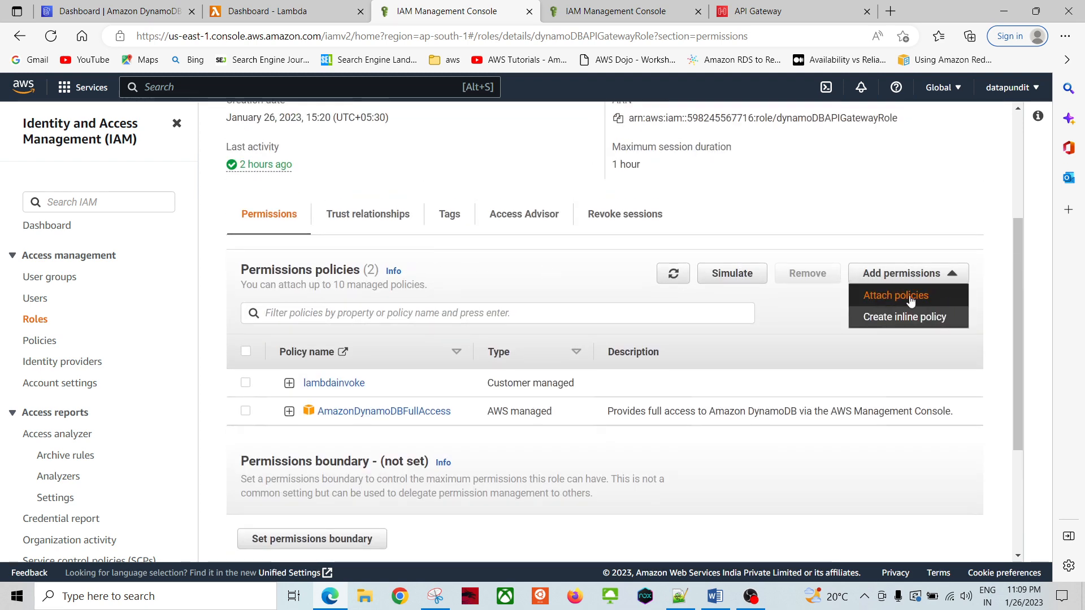
{"action": "left_click", "coordinate": [703, 350]}
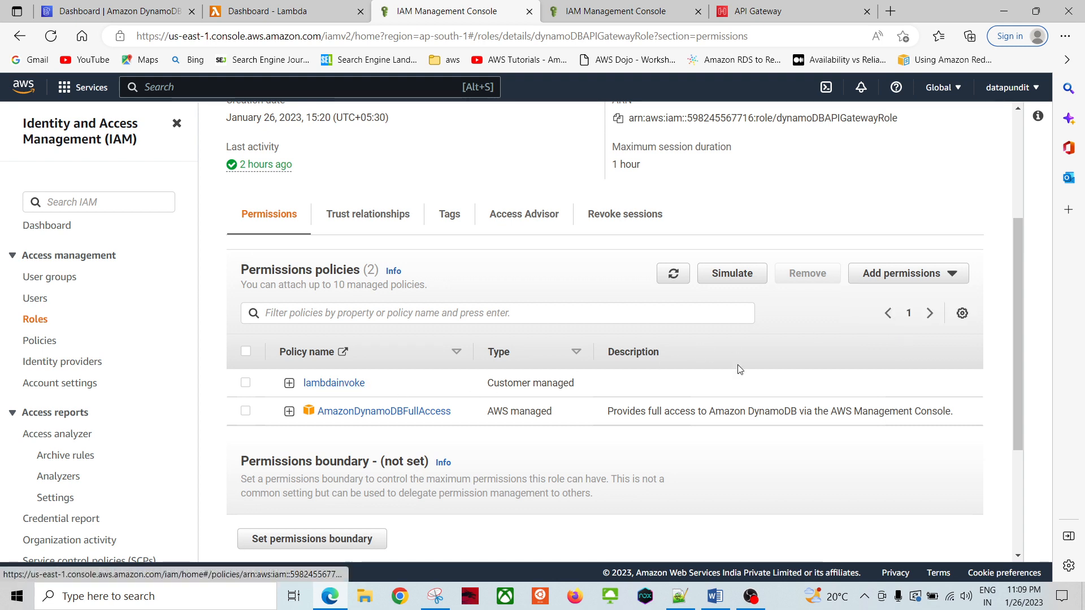
{"action": "left_click", "coordinate": [886, 277]}
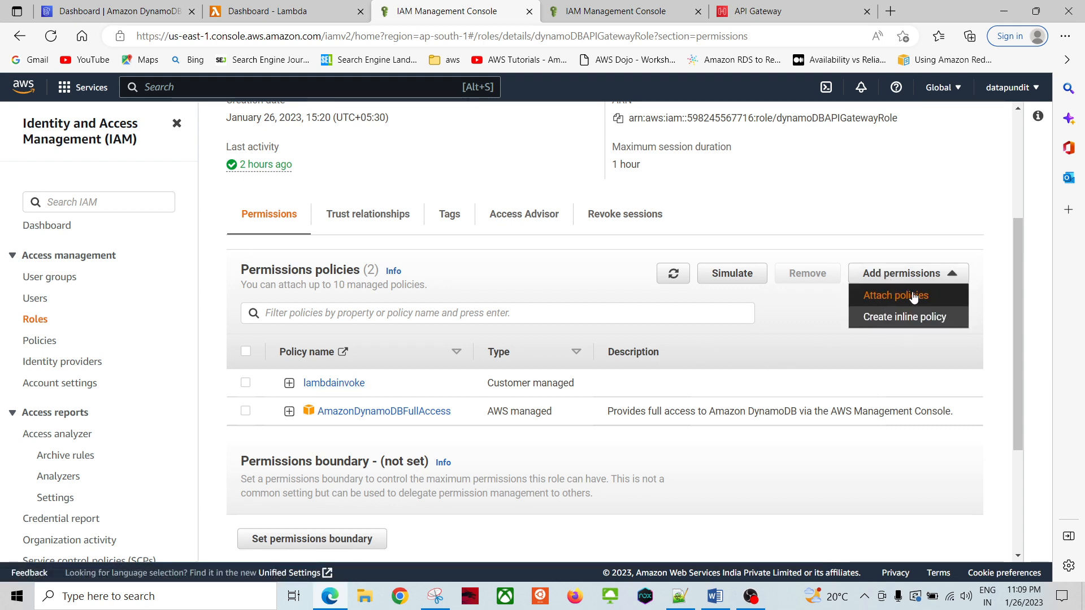
{"action": "left_click", "coordinate": [565, 380]}
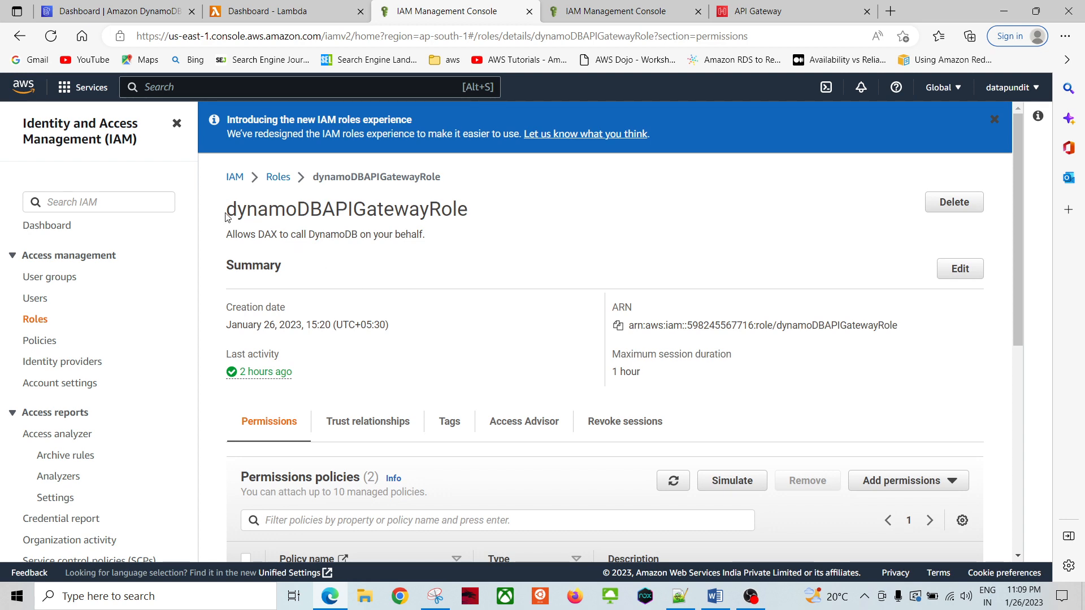
Step: View the Trust relationships JSON trusting apigateway.amazonaws.com, then return to Permissions
{"action": "scroll", "coordinate": [411, 268], "scroll_direction": "down", "scroll_amount": 3}
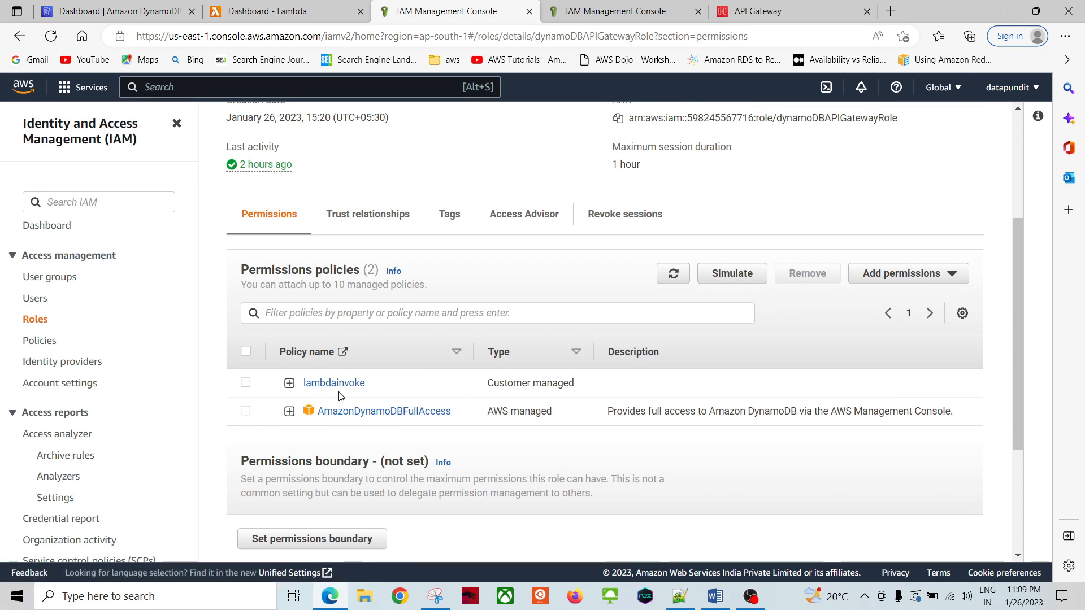
{"action": "left_click", "coordinate": [368, 220]}
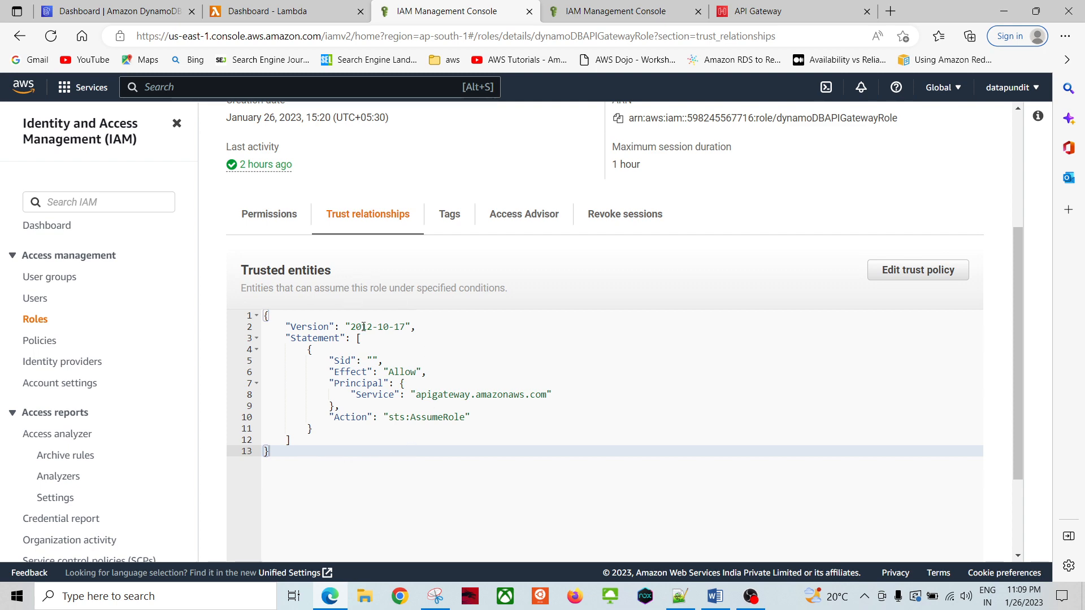
{"action": "scroll", "coordinate": [367, 339], "scroll_direction": "up", "scroll_amount": 4}
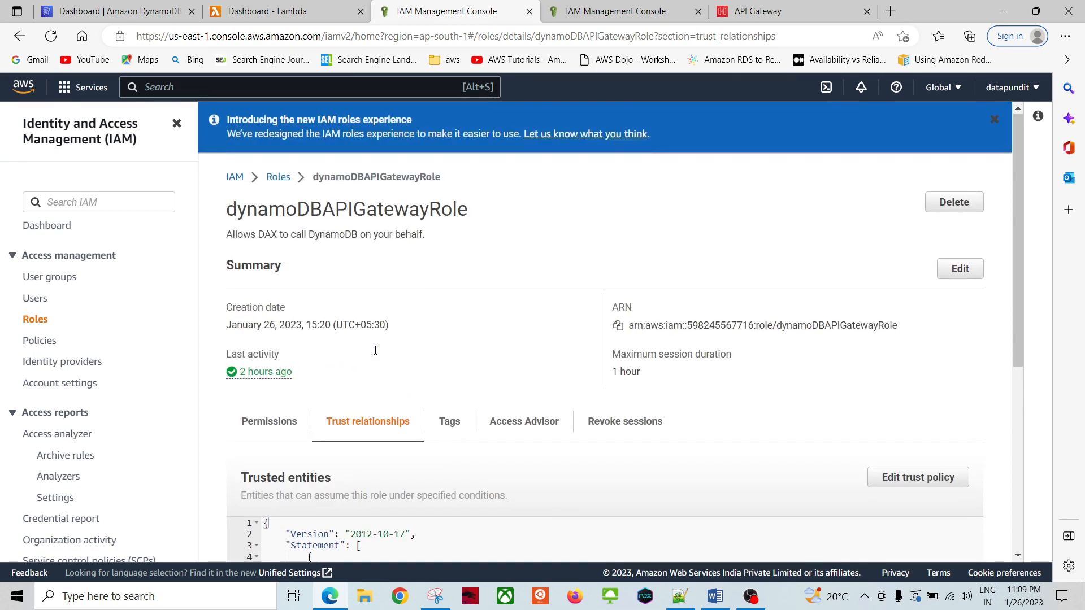
{"action": "left_click", "coordinate": [259, 427]}
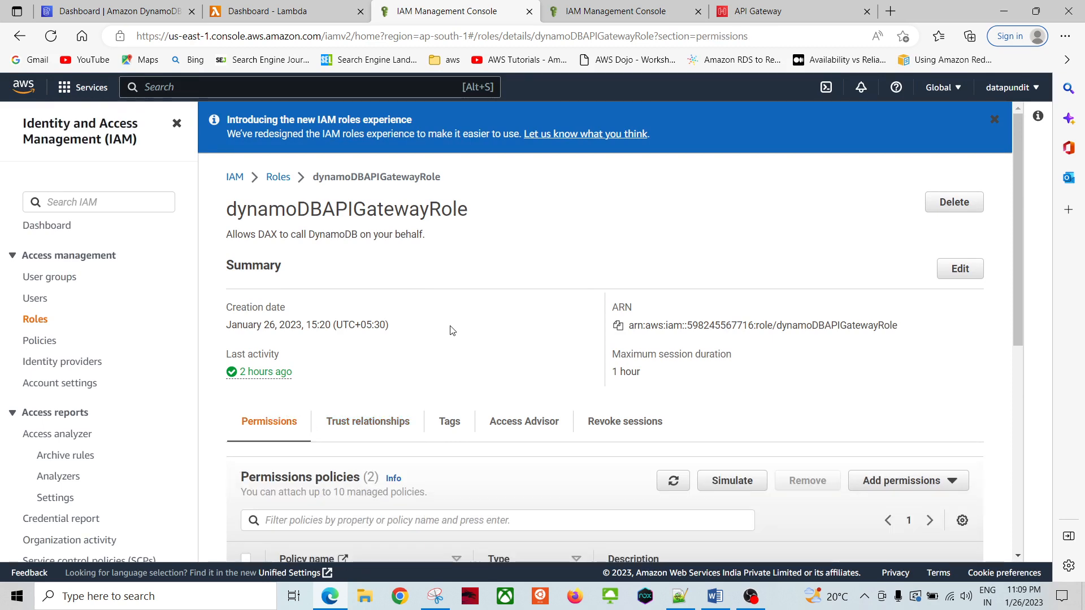
Step: Recheck the lambdainvoke JSON for lambda:InvokeFunction and glance at the trust policy again
{"action": "scroll", "coordinate": [431, 347], "scroll_direction": "down", "scroll_amount": 4}
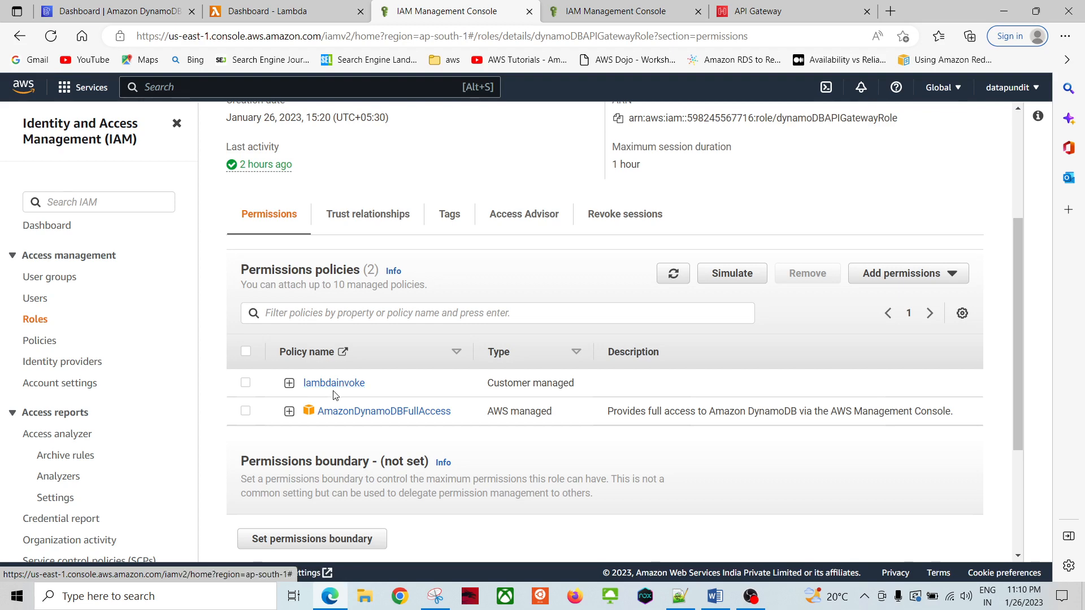
{"action": "left_click", "coordinate": [289, 383]}
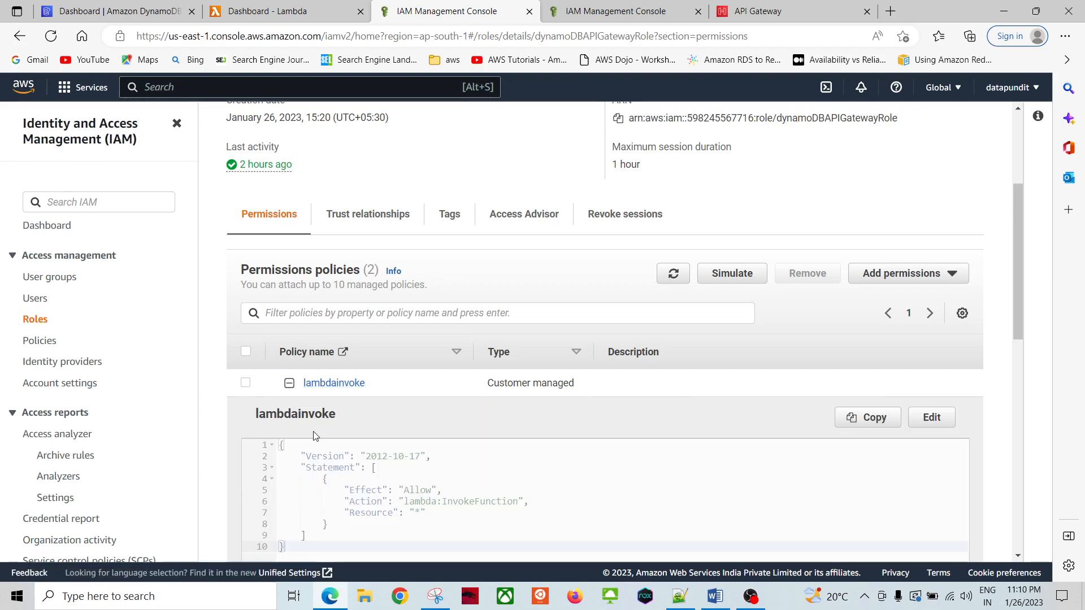
{"action": "scroll", "coordinate": [439, 473], "scroll_direction": "down", "scroll_amount": 3}
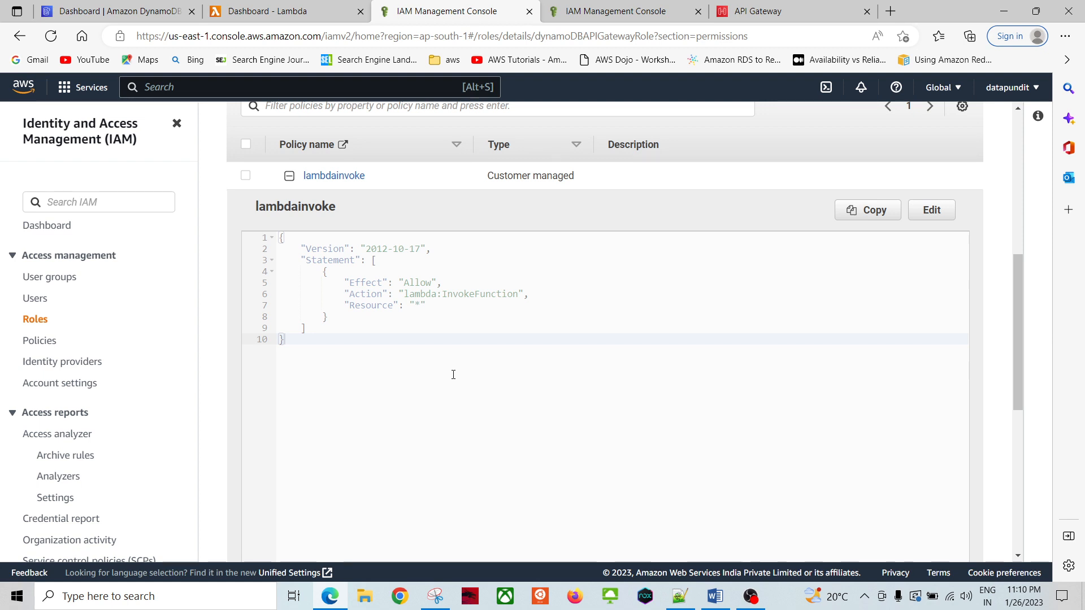
{"action": "scroll", "coordinate": [452, 373], "scroll_direction": "up", "scroll_amount": 3}
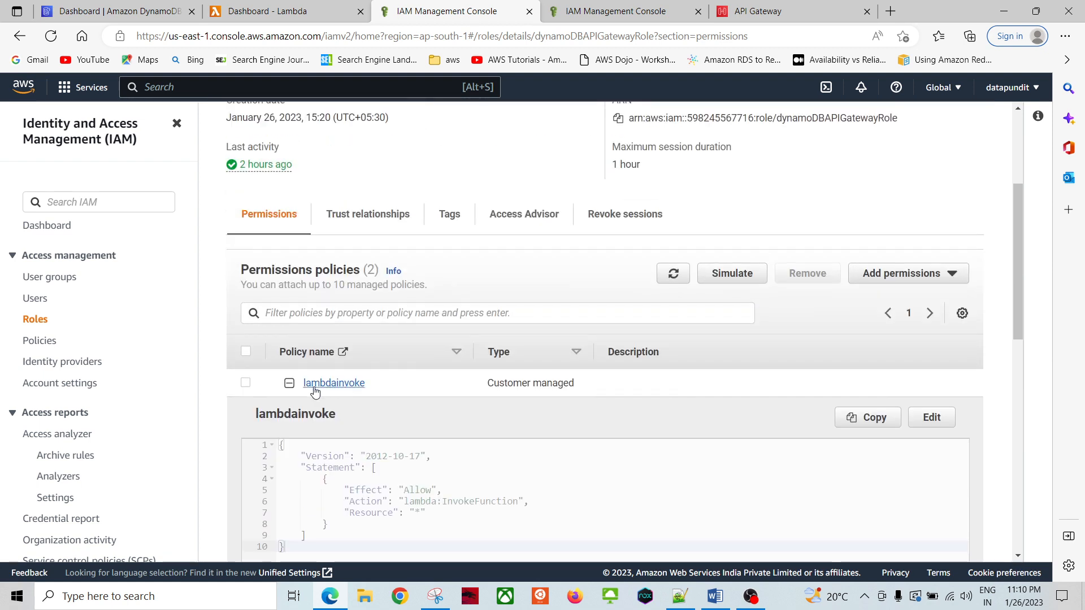
{"action": "left_click", "coordinate": [288, 383]}
{"action": "left_click", "coordinate": [341, 223]}
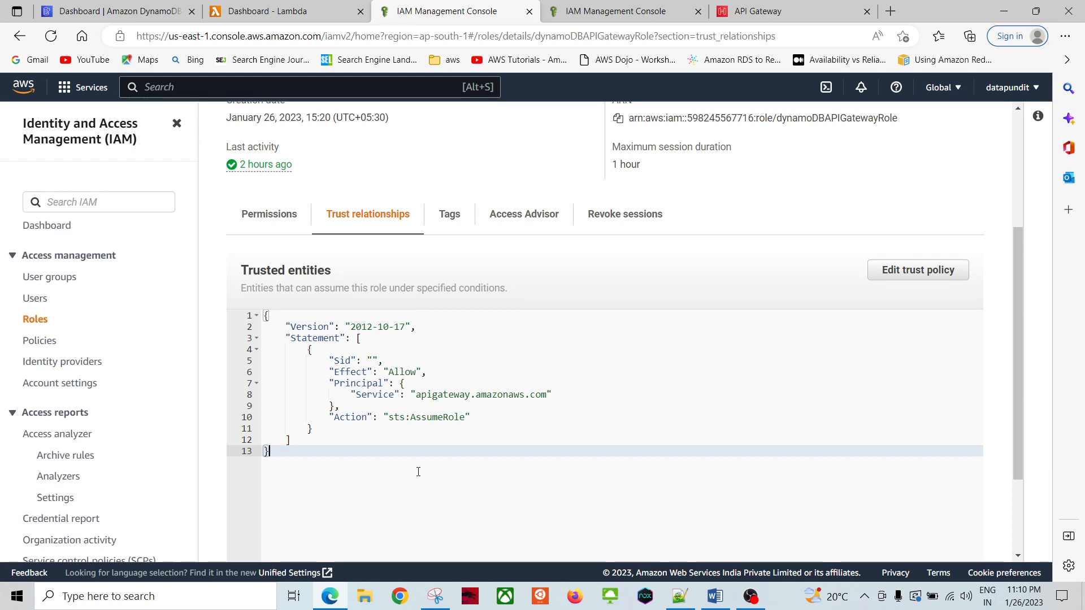
{"action": "left_click", "coordinate": [285, 221]}
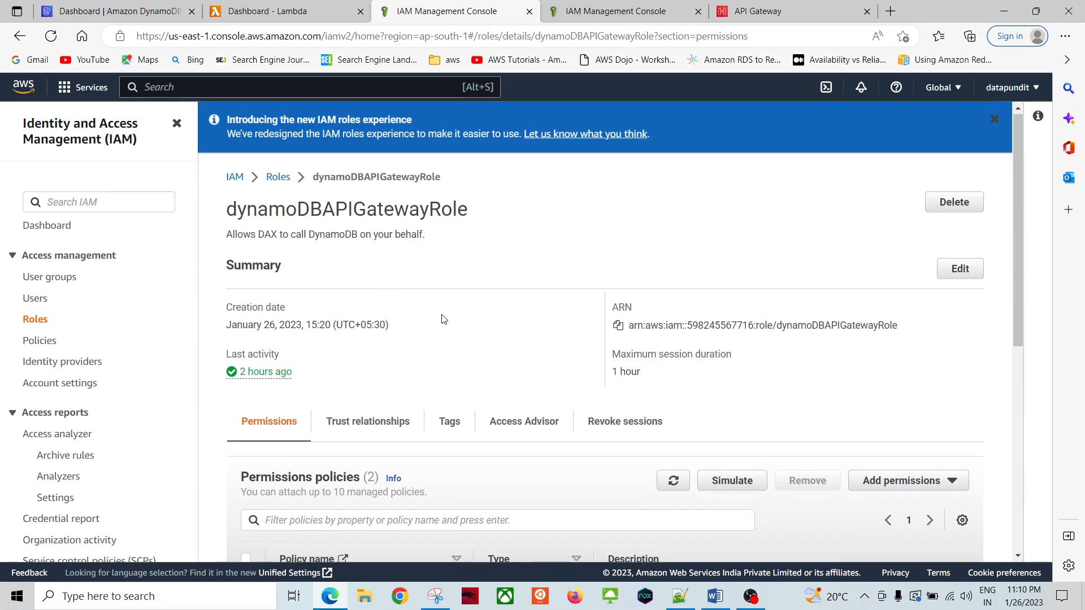
{"action": "left_click", "coordinate": [715, 596]}
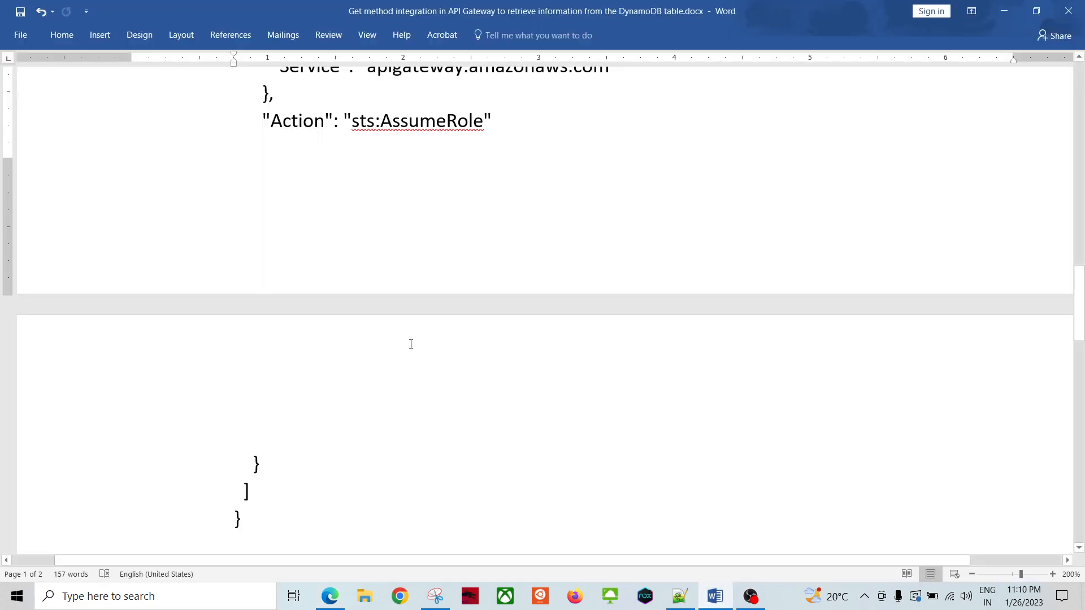
{"action": "scroll", "coordinate": [385, 316], "scroll_direction": "down", "scroll_amount": 1}
{"action": "scroll", "coordinate": [385, 315], "scroll_direction": "up", "scroll_amount": 10}
{"action": "scroll", "coordinate": [182, 362], "scroll_direction": "down", "scroll_amount": 9}
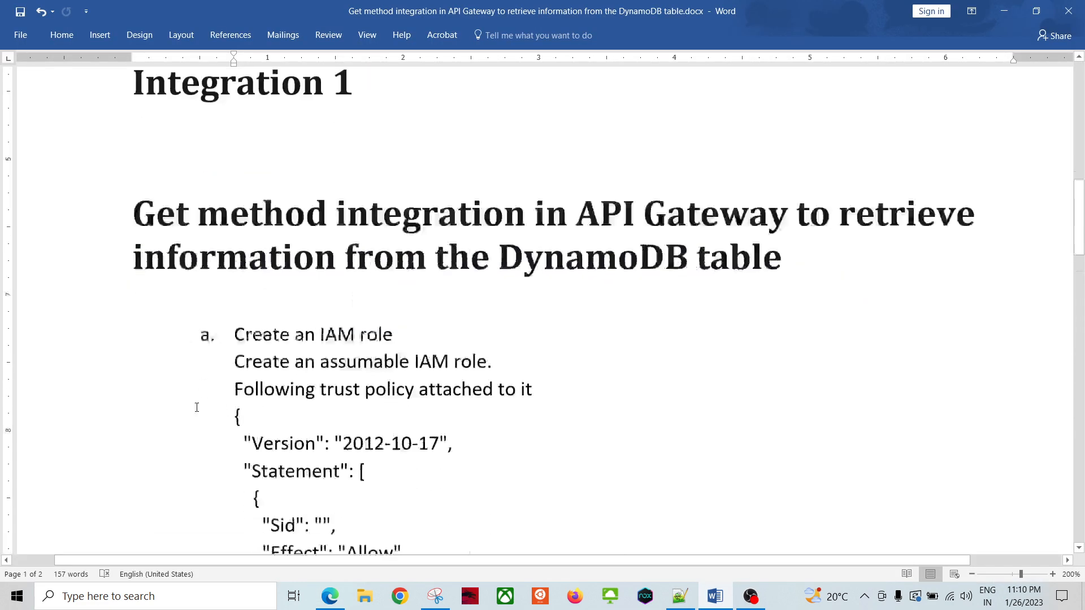
{"action": "scroll", "coordinate": [183, 362], "scroll_direction": "down", "scroll_amount": 5}
{"action": "scroll", "coordinate": [529, 347], "scroll_direction": "down", "scroll_amount": 2}
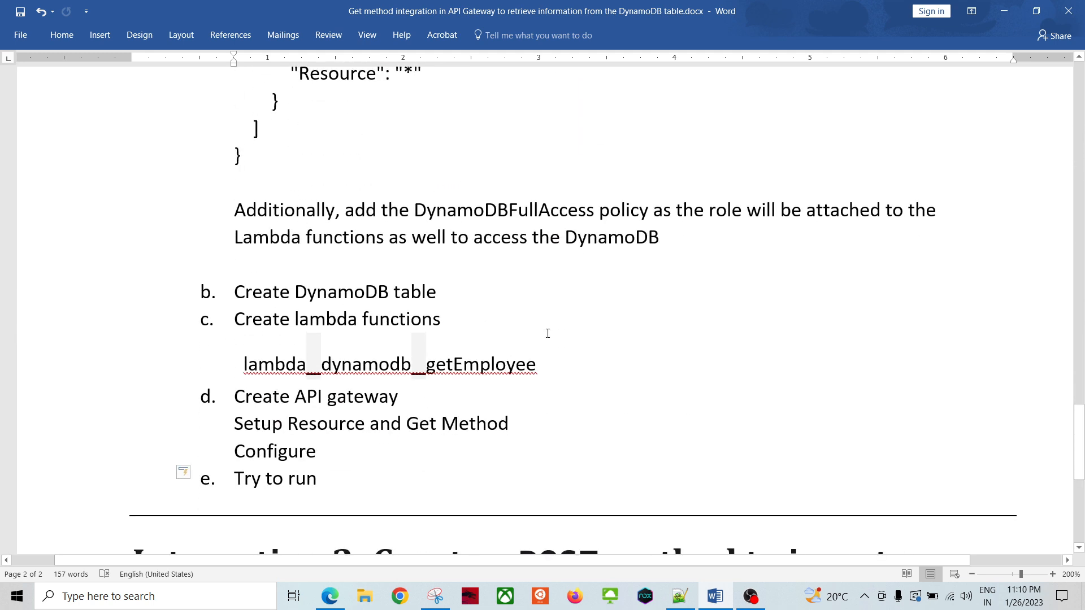
{"action": "key", "text": "alt+Tab"}
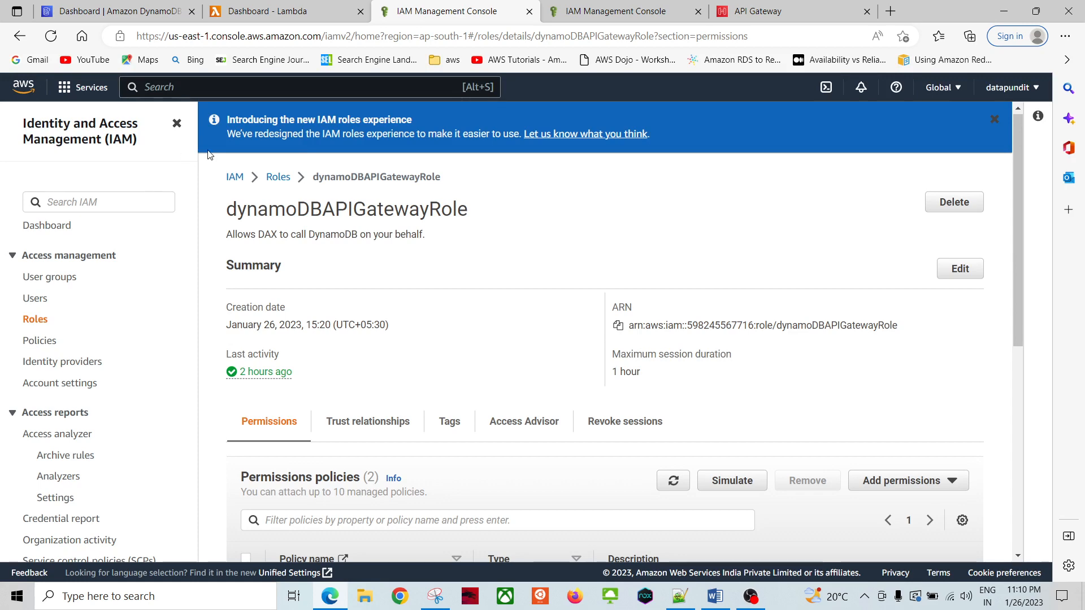
Step: Open the employee table from DynamoDB Tables, then the PartiQL editor with select * from employee
{"action": "left_click", "coordinate": [160, 13]}
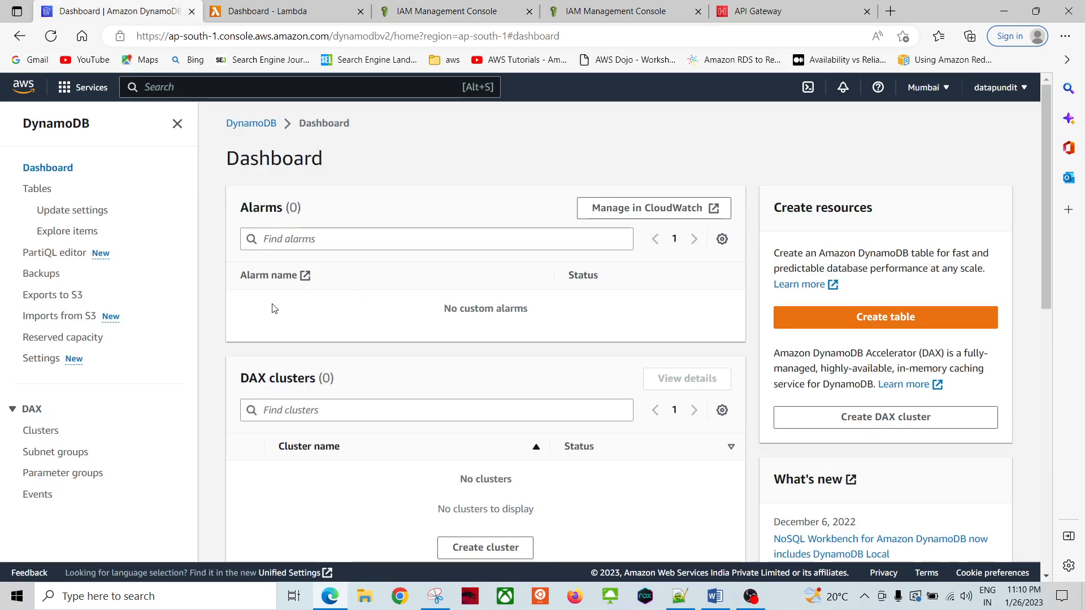
{"action": "scroll", "coordinate": [377, 341], "scroll_direction": "down", "scroll_amount": 8}
{"action": "scroll", "coordinate": [351, 325], "scroll_direction": "up", "scroll_amount": 8}
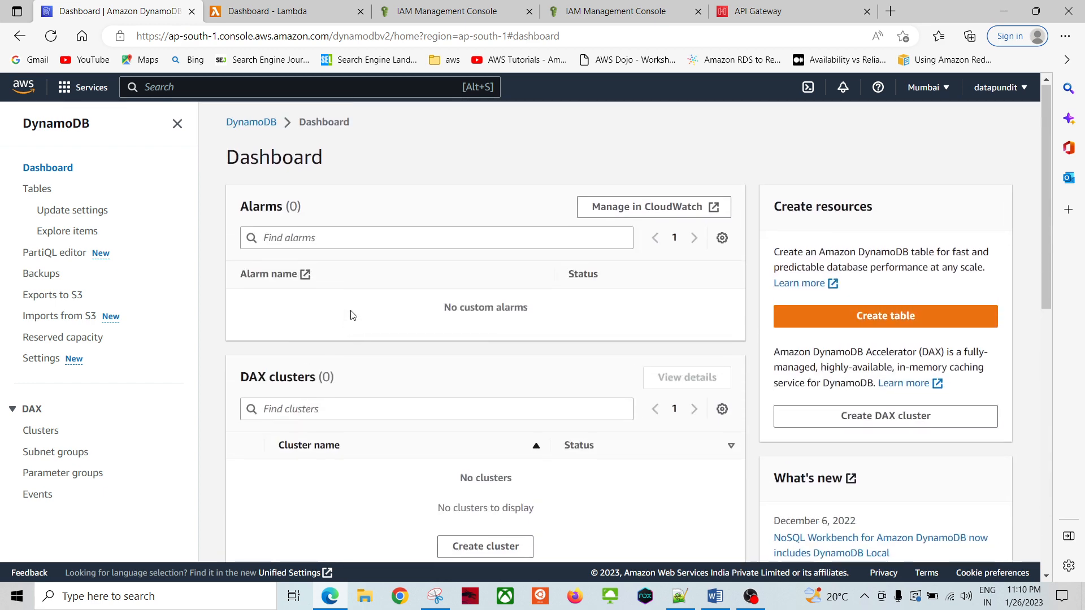
{"action": "left_click", "coordinate": [41, 192]}
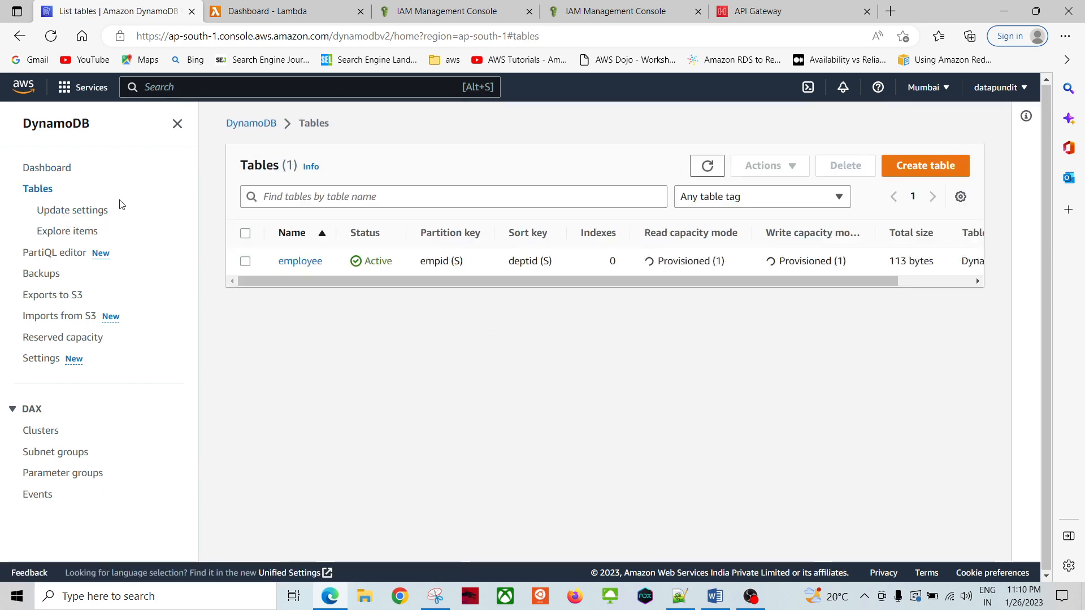
{"action": "left_click", "coordinate": [289, 265]}
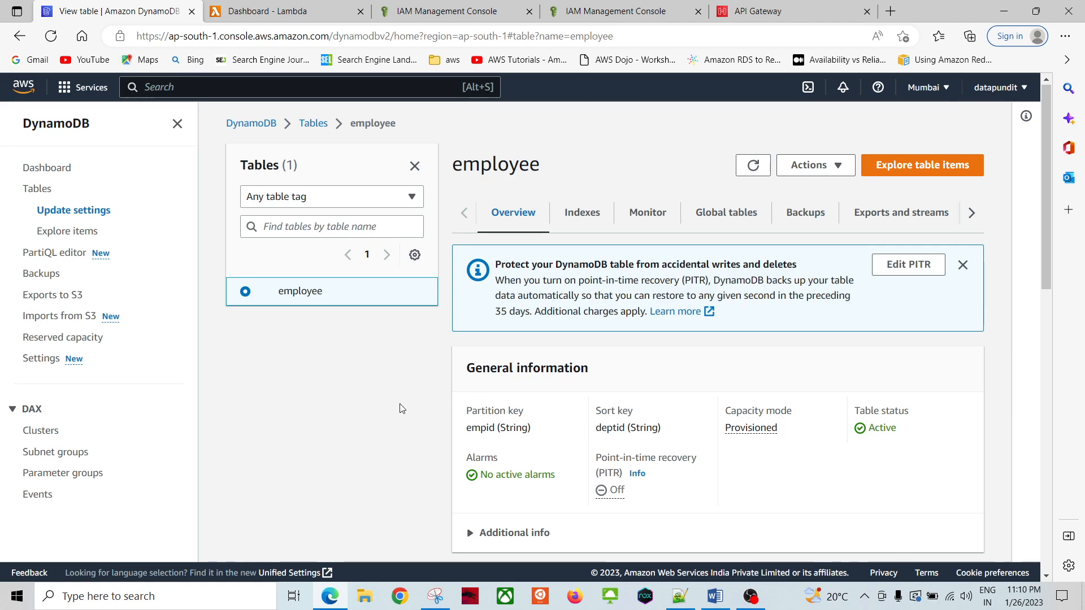
{"action": "left_click", "coordinate": [54, 253]}
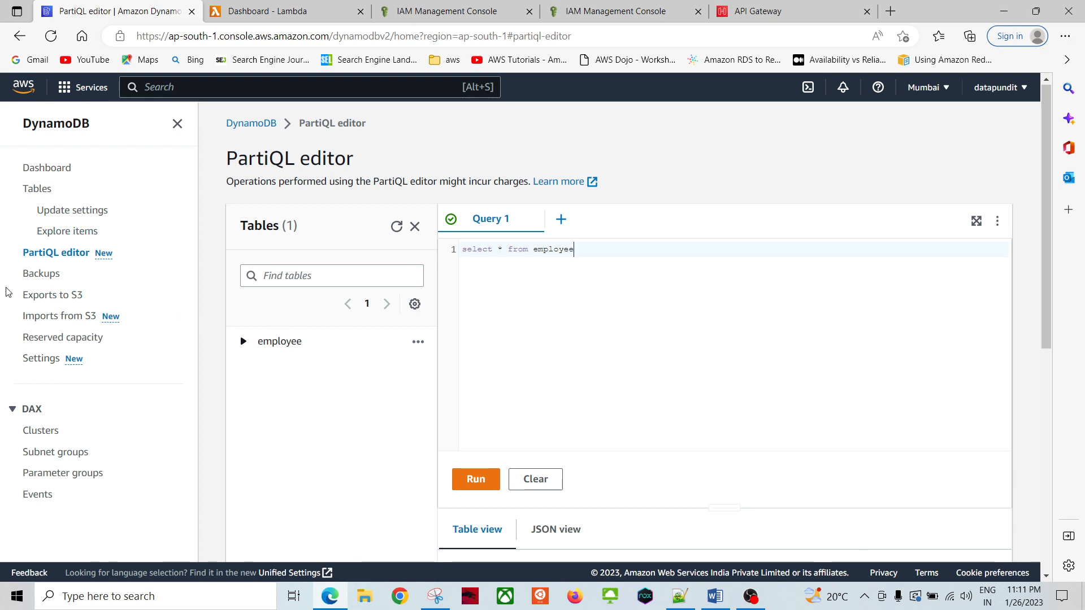
Step: Run select * from employee, review the four returned items, and return to Tables
{"action": "scroll", "coordinate": [501, 242], "scroll_direction": "down", "scroll_amount": 3}
{"action": "scroll", "coordinate": [493, 245], "scroll_direction": "up", "scroll_amount": 3}
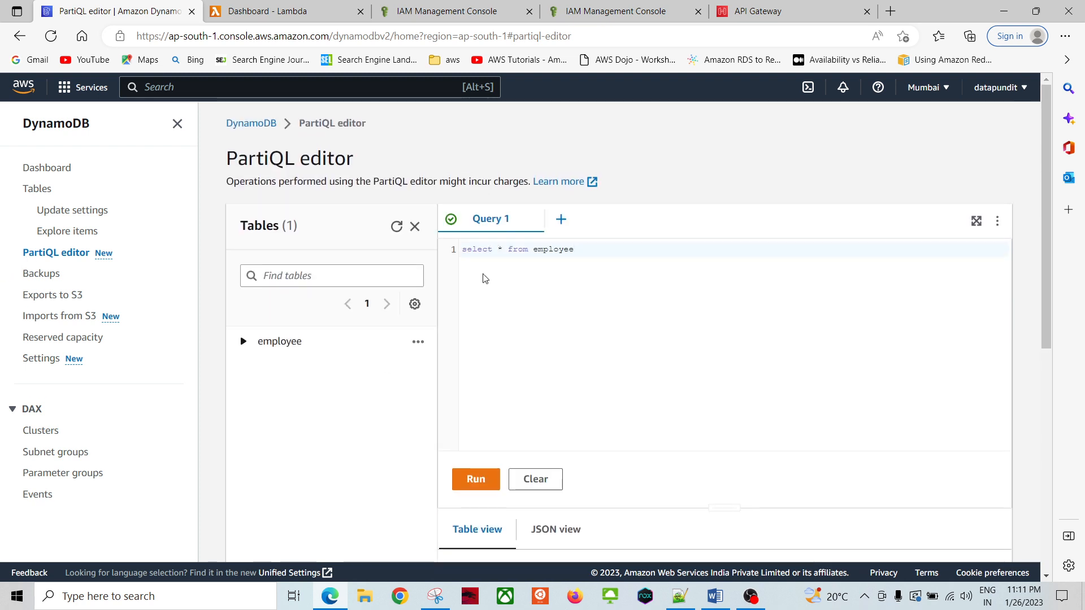
{"action": "left_click", "coordinate": [477, 479]}
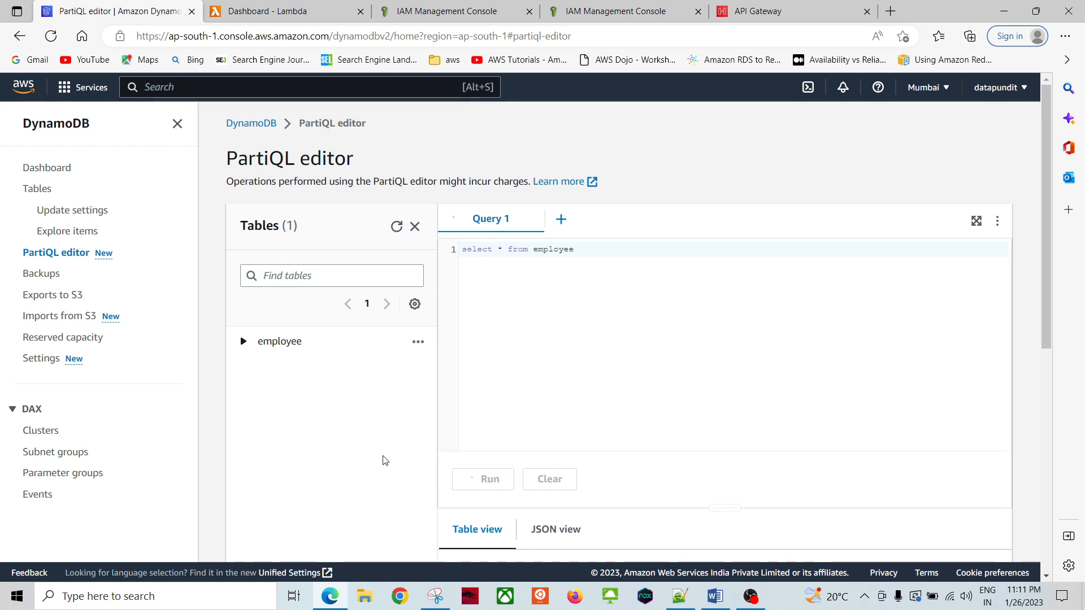
{"action": "scroll", "coordinate": [378, 456], "scroll_direction": "down", "scroll_amount": 7}
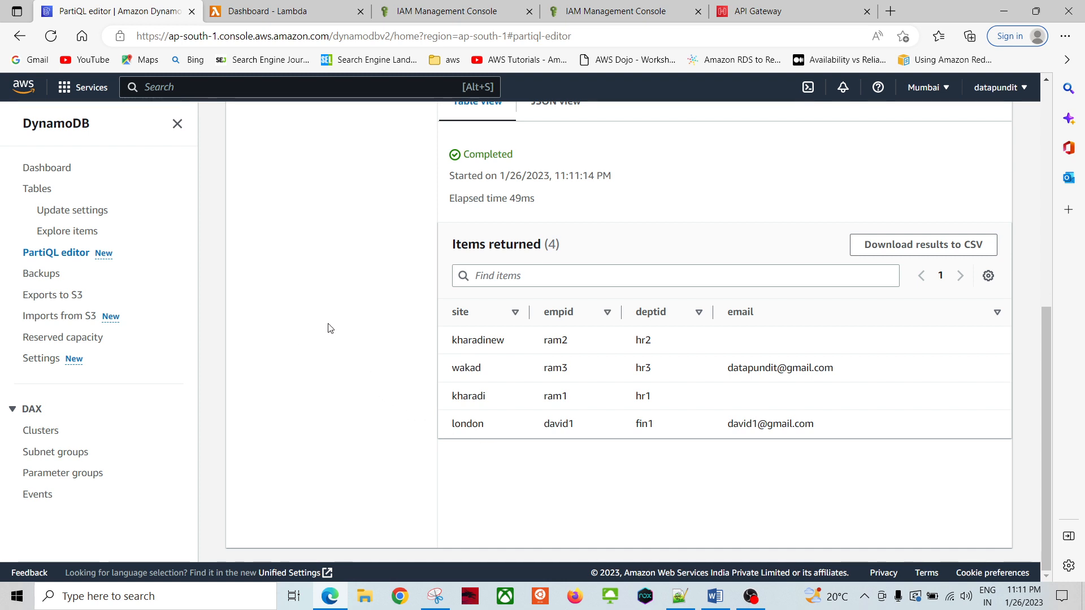
{"action": "scroll", "coordinate": [330, 328], "scroll_direction": "up", "scroll_amount": 6}
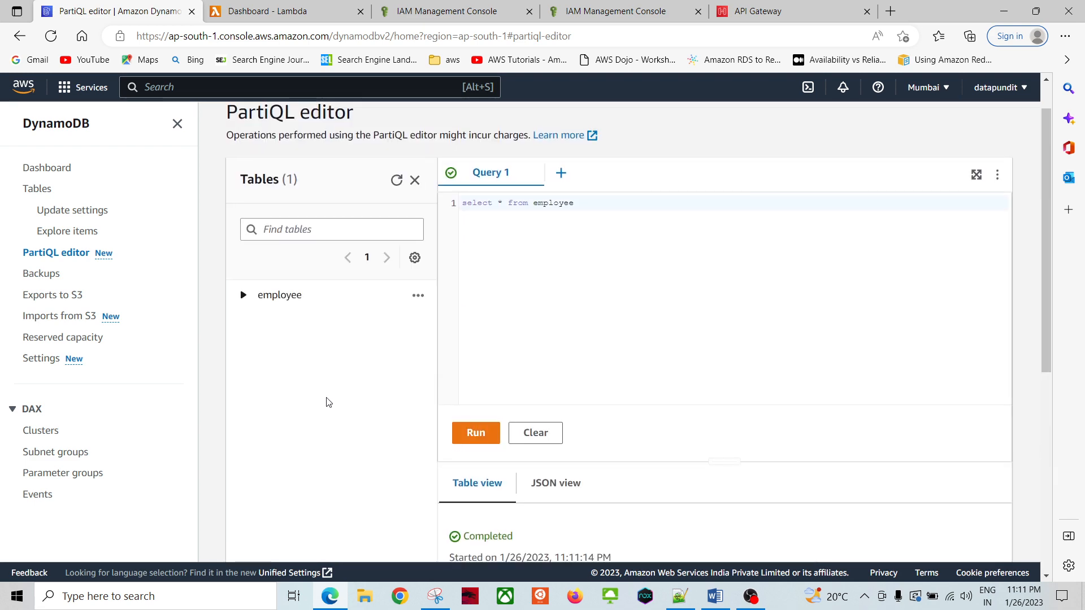
{"action": "scroll", "coordinate": [313, 400], "scroll_direction": "down", "scroll_amount": 3}
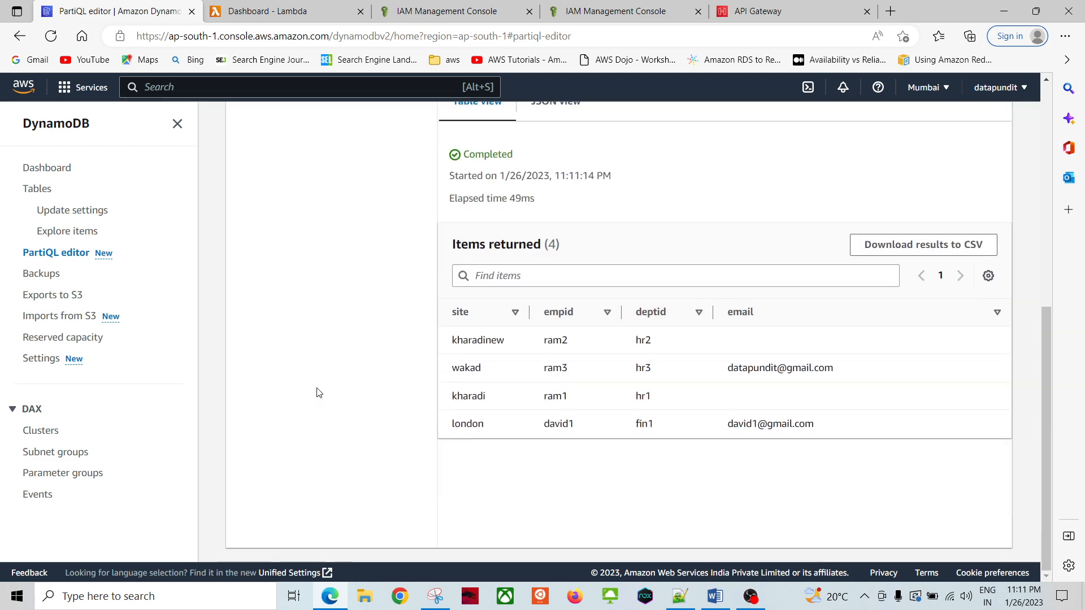
{"action": "scroll", "coordinate": [317, 383], "scroll_direction": "up", "scroll_amount": 3}
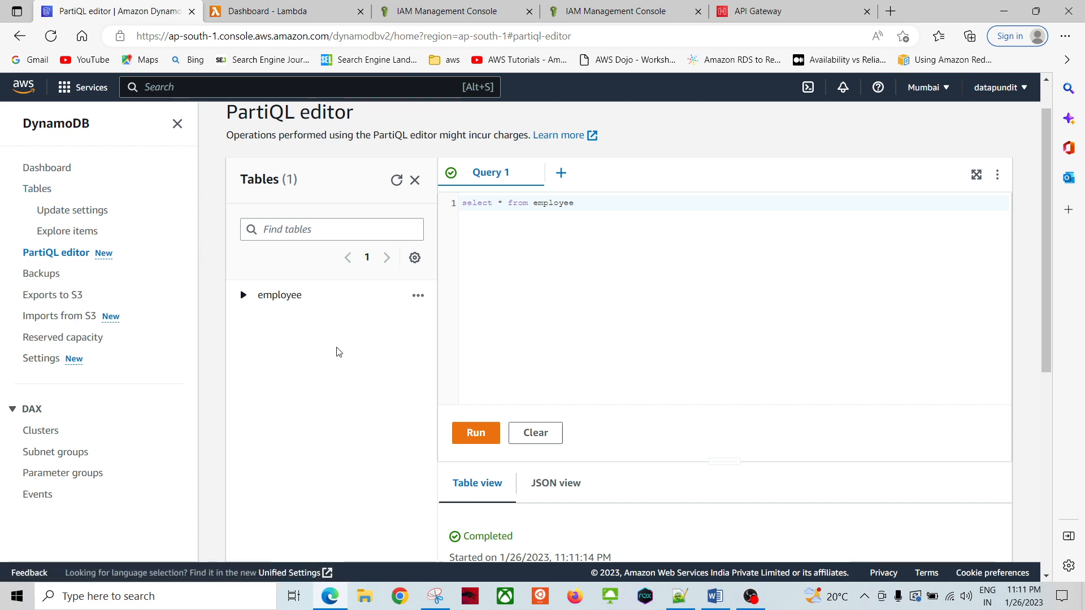
{"action": "scroll", "coordinate": [338, 352], "scroll_direction": "down", "scroll_amount": 5}
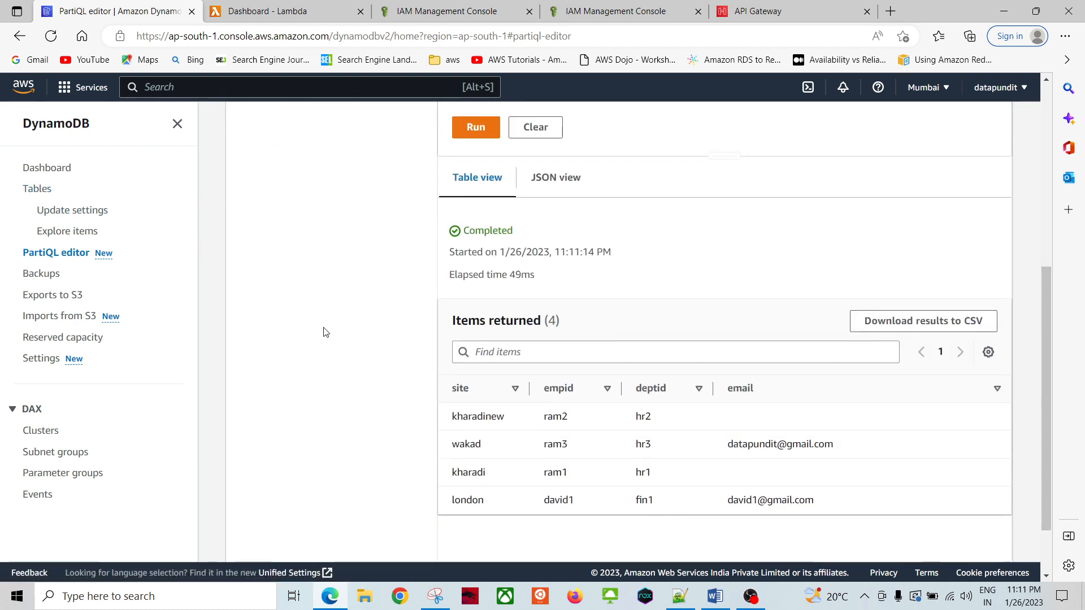
{"action": "scroll", "coordinate": [325, 332], "scroll_direction": "up", "scroll_amount": 5}
{"action": "left_click", "coordinate": [36, 188]}
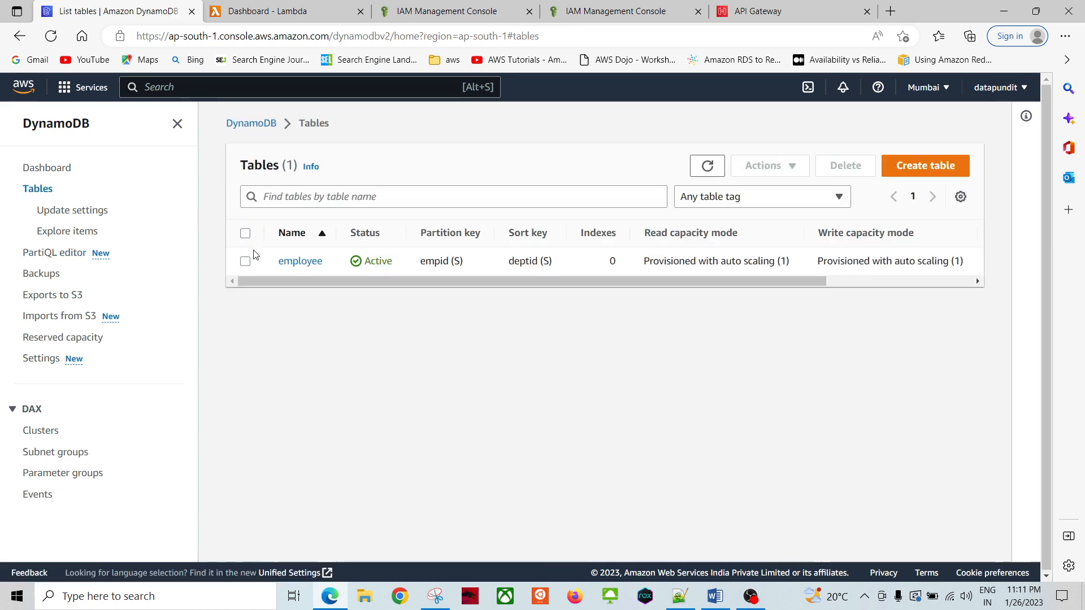
Step: Scan the employee table overview and the Word notes' Lambda step, then show the Lambda dashboard
{"action": "left_click", "coordinate": [294, 262]}
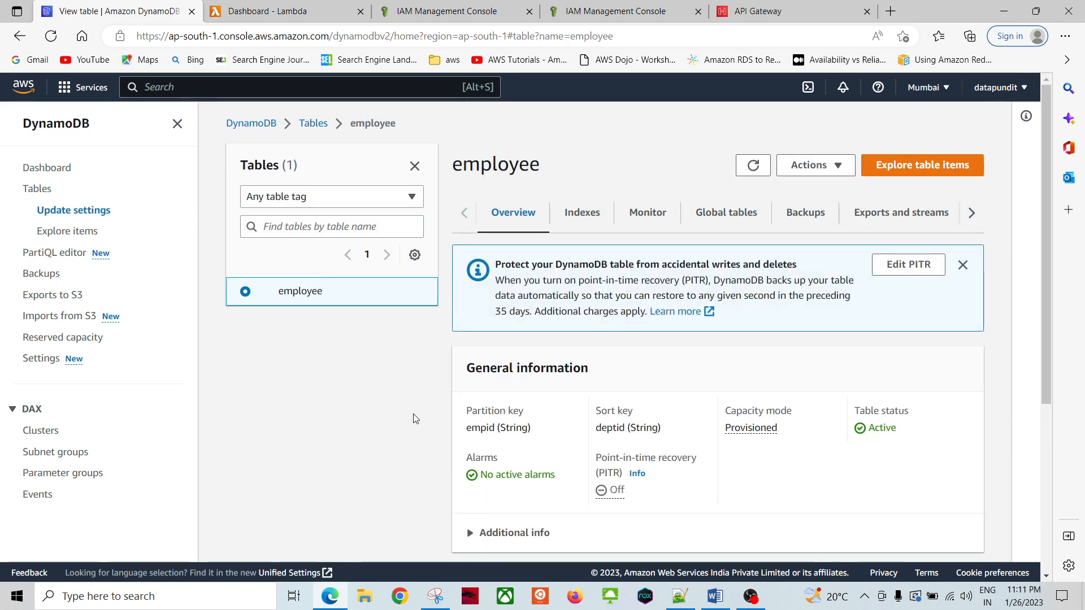
{"action": "scroll", "coordinate": [409, 418], "scroll_direction": "down", "scroll_amount": 4}
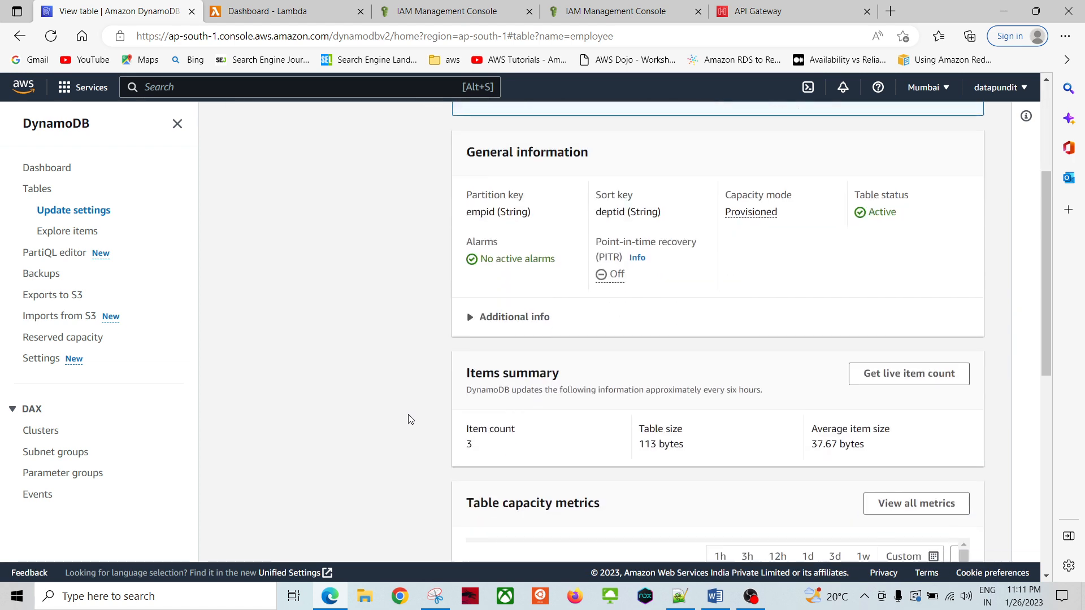
{"action": "scroll", "coordinate": [358, 373], "scroll_direction": "up", "scroll_amount": 4}
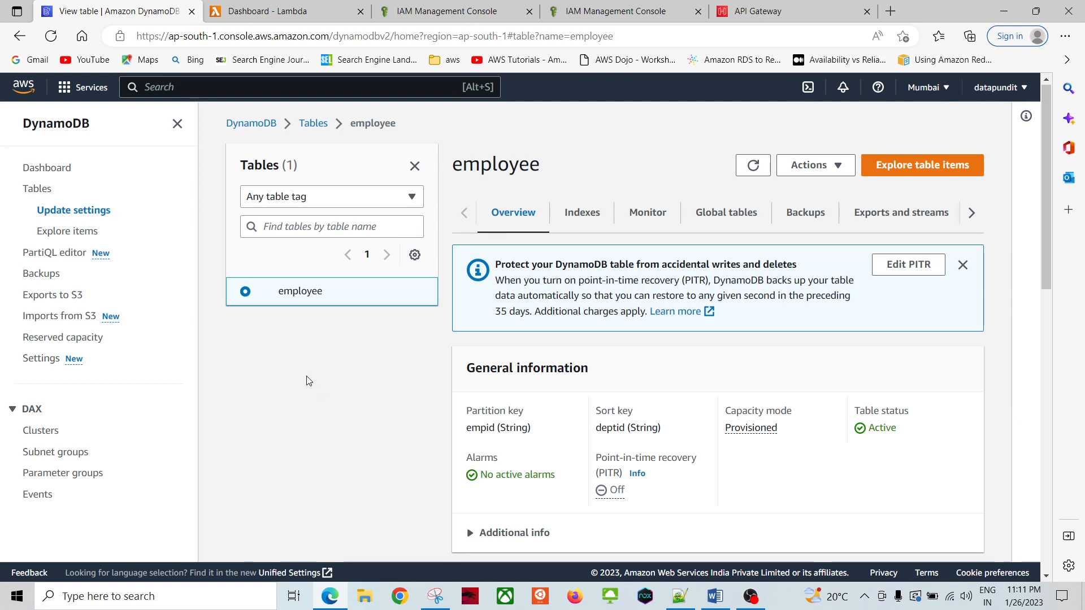
{"action": "left_click", "coordinate": [714, 596]}
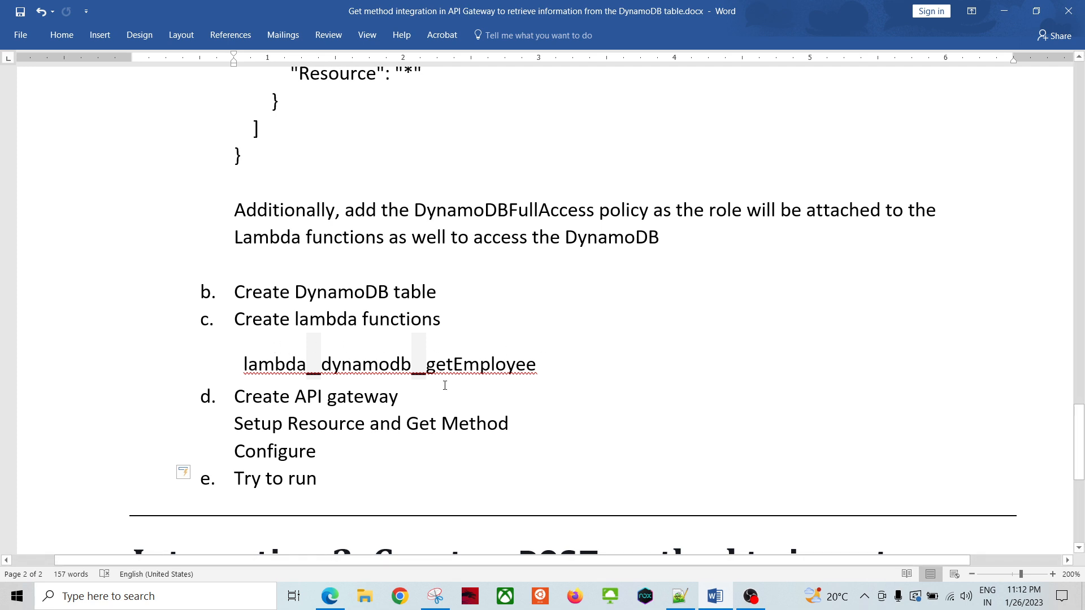
{"action": "key", "text": "alt+Tab"}
{"action": "key", "text": "ctrl+Tab"}
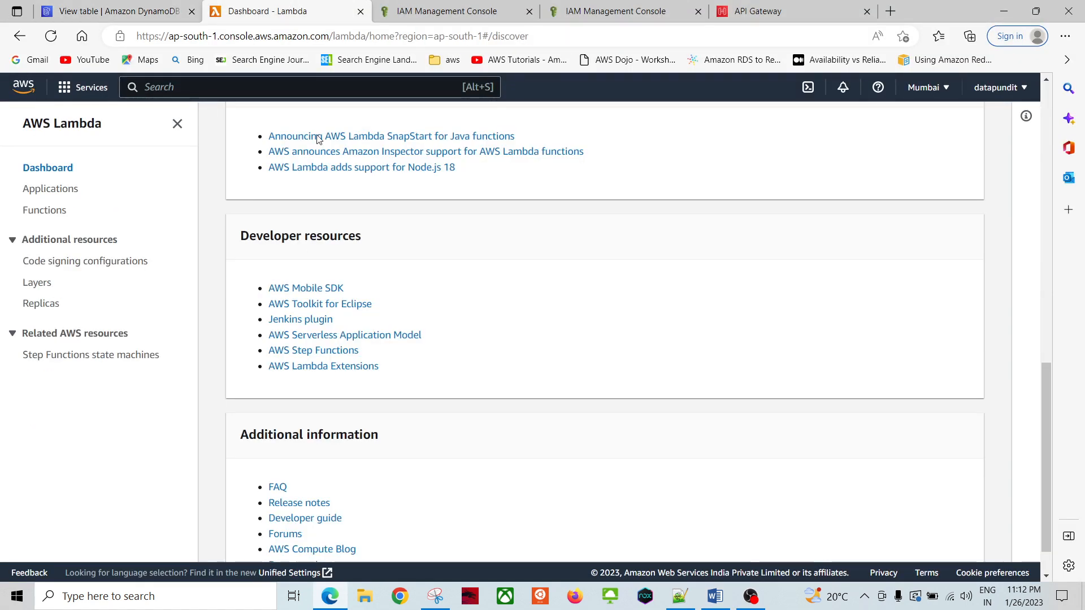
Step: Go to the Lambda Functions list and start a new function authored from scratch
{"action": "scroll", "coordinate": [128, 206], "scroll_direction": "up", "scroll_amount": 15}
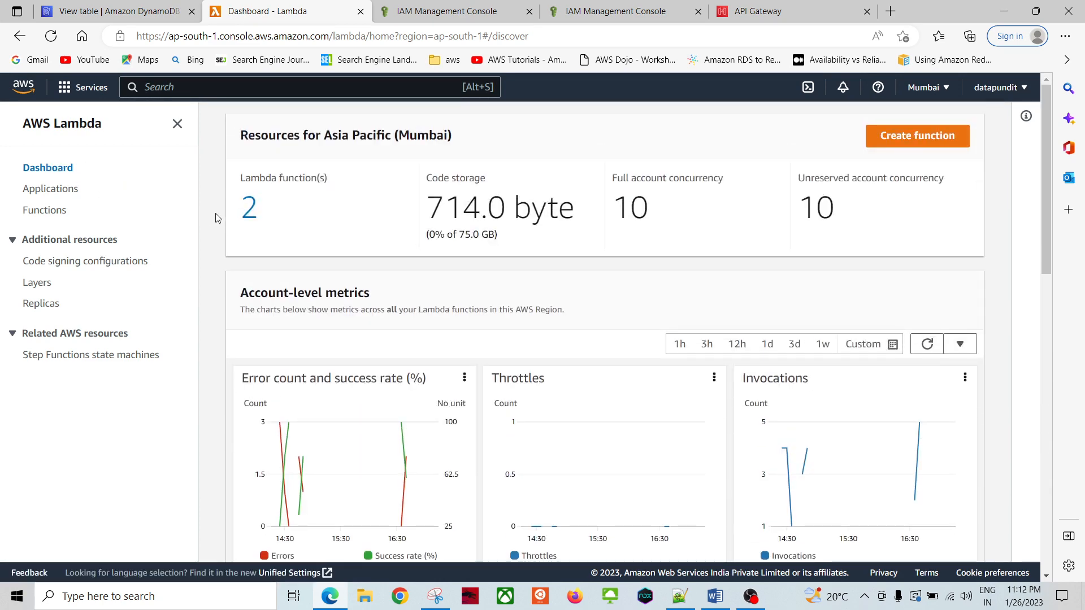
{"action": "left_click", "coordinate": [47, 211]}
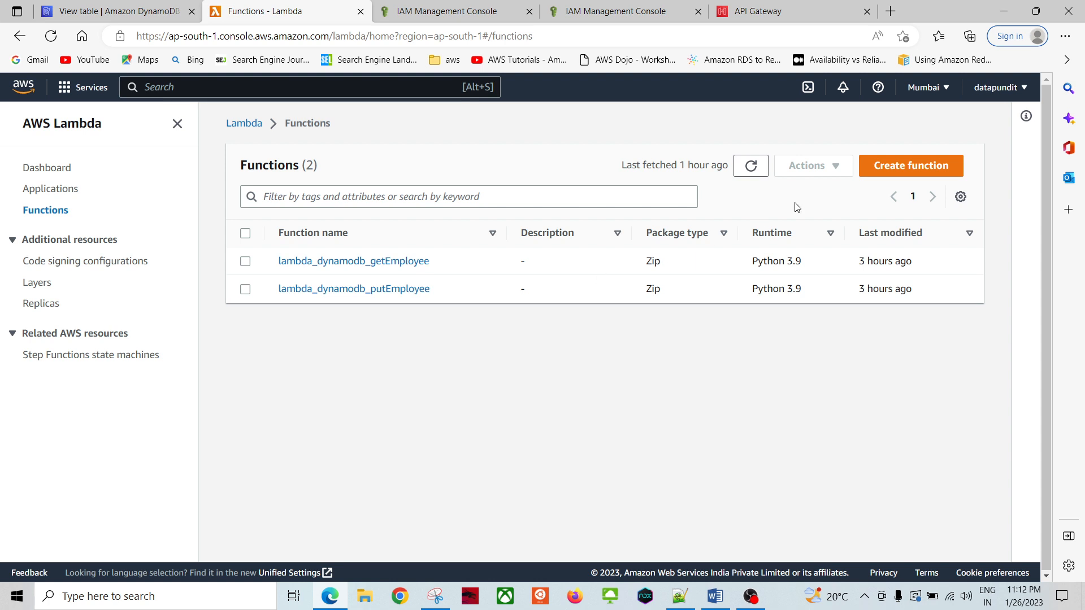
{"action": "left_click", "coordinate": [891, 168]}
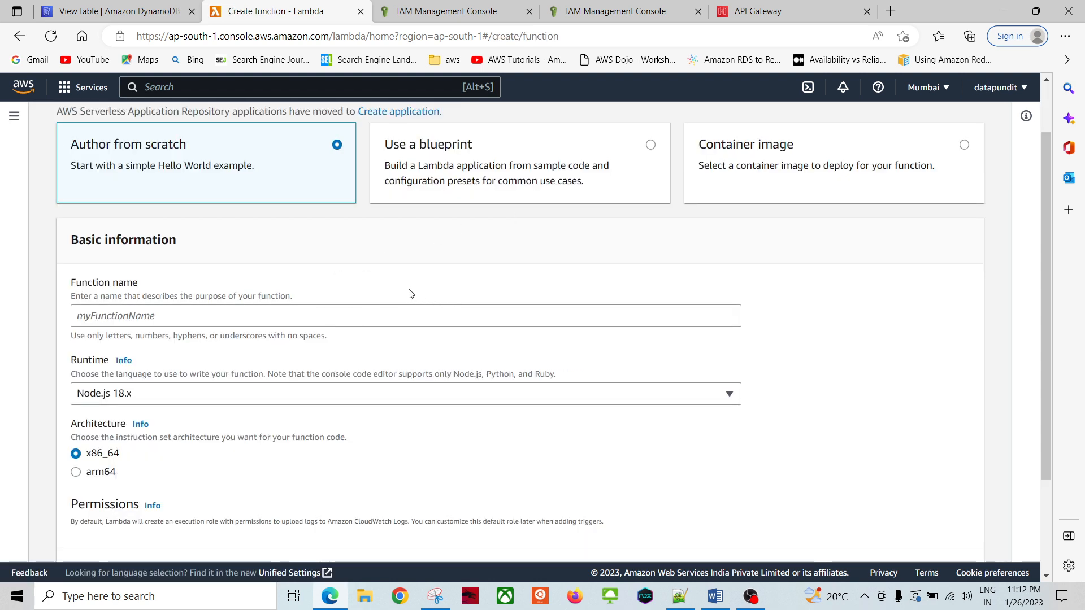
Step: Set the draft function's runtime to Python 3.9
{"action": "left_click", "coordinate": [150, 315]}
{"action": "left_click", "coordinate": [131, 399]}
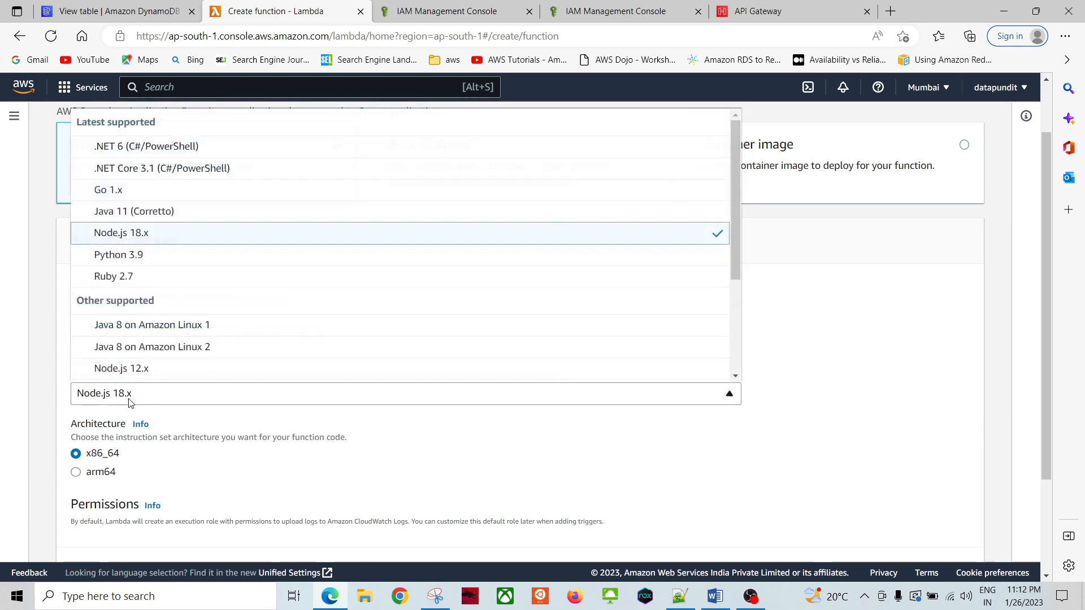
{"action": "left_click", "coordinate": [125, 255]}
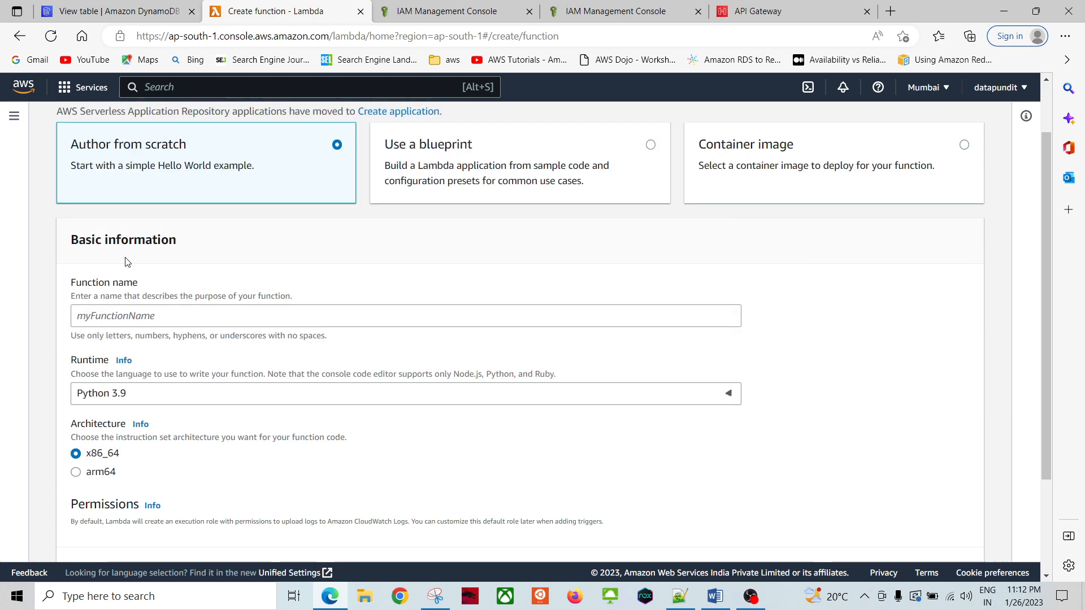
{"action": "scroll", "coordinate": [506, 414], "scroll_direction": "down", "scroll_amount": 3}
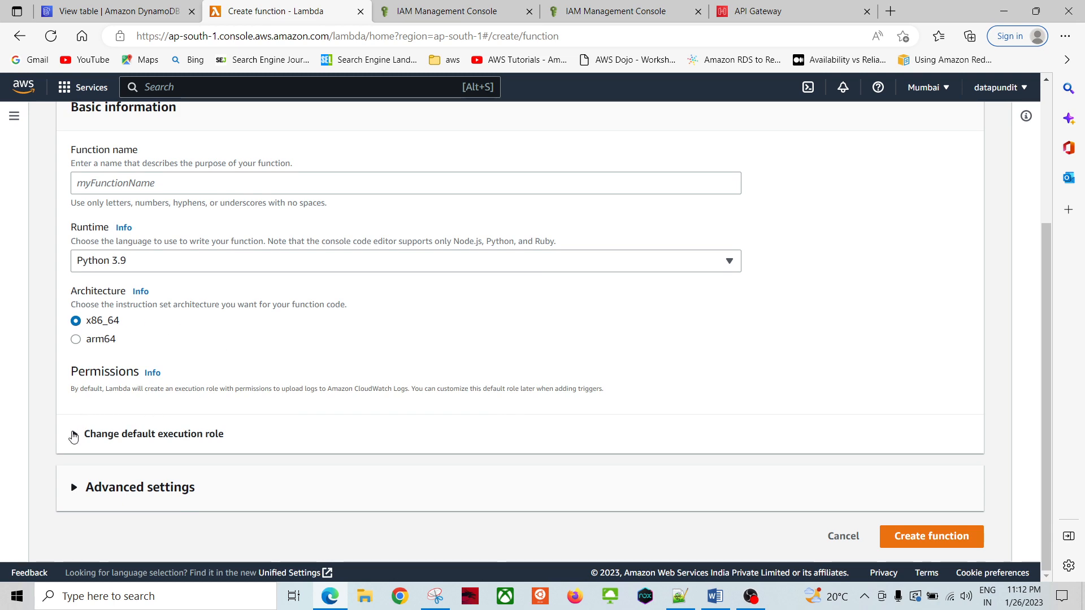
Step: Choose Use an existing role, close the role list unchosen, and abandon the draft for Functions
{"action": "left_click", "coordinate": [77, 434]}
{"action": "scroll", "coordinate": [45, 427], "scroll_direction": "down", "scroll_amount": 3}
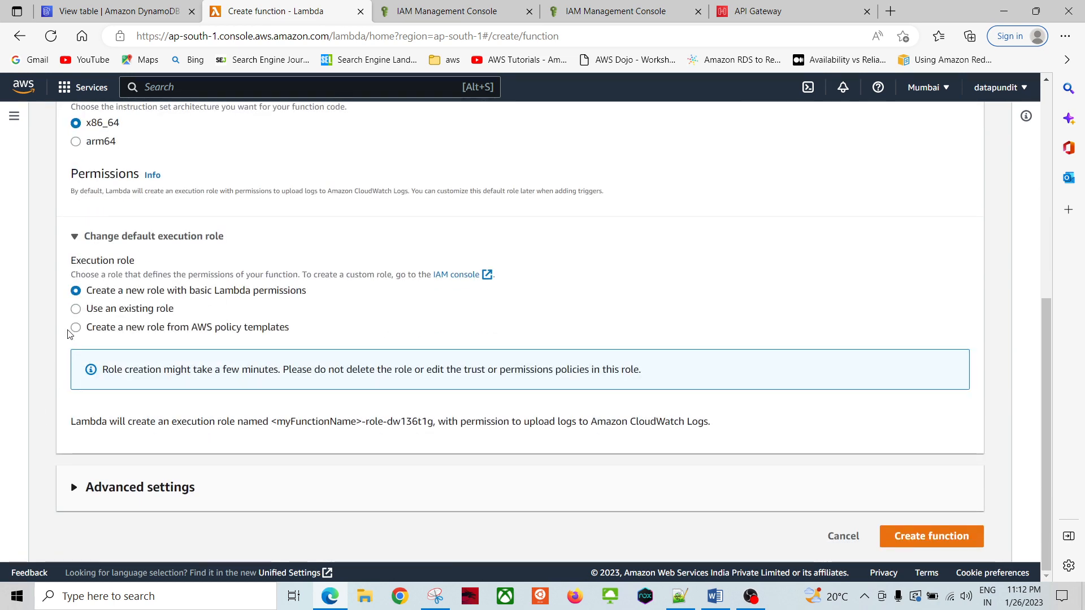
{"action": "left_click", "coordinate": [76, 310]}
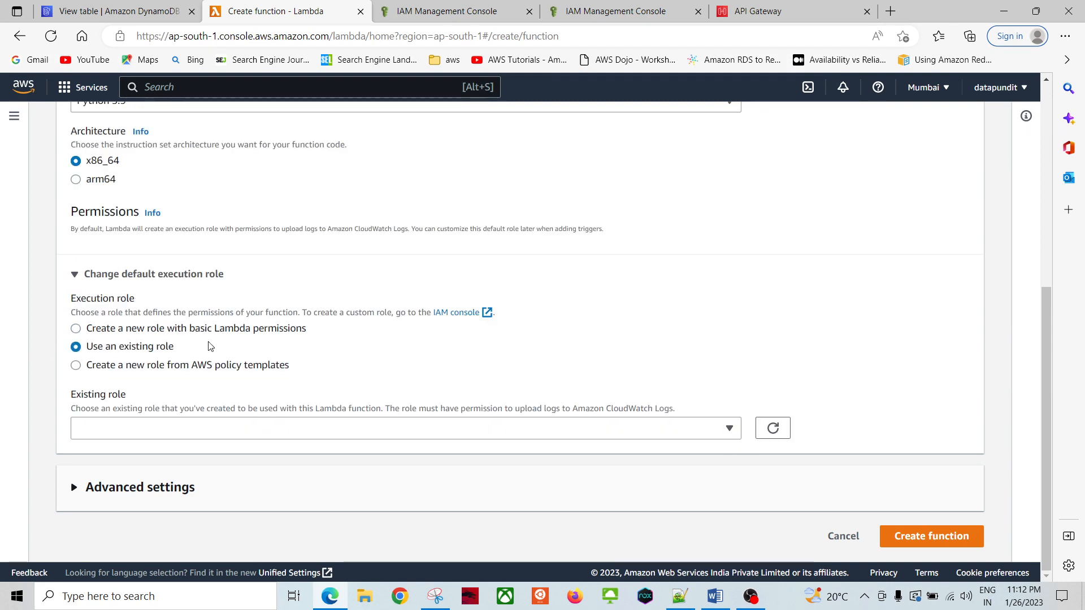
{"action": "left_click", "coordinate": [160, 432]}
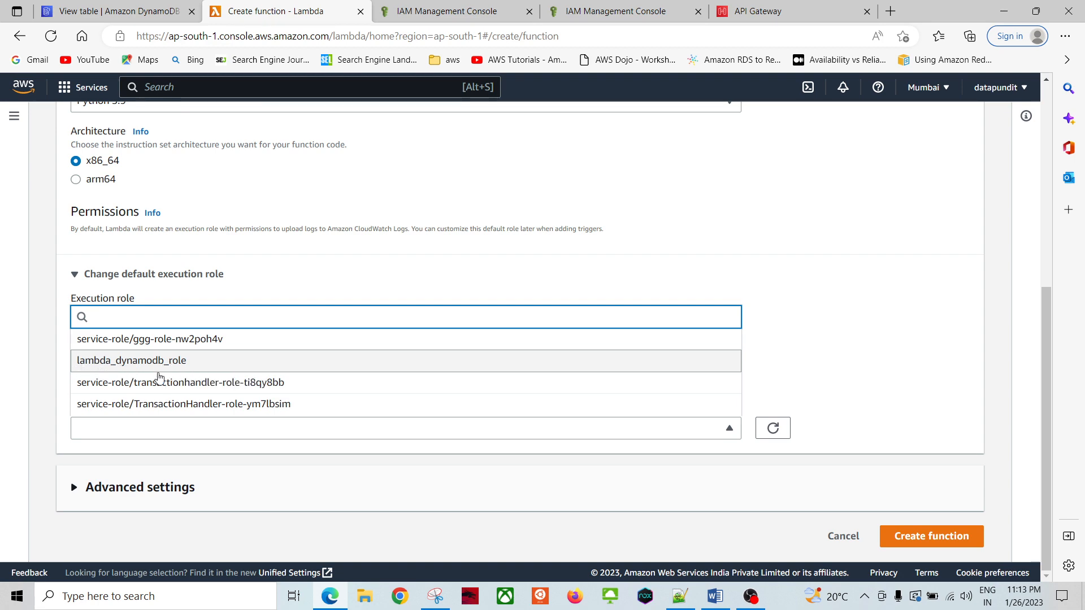
{"action": "left_click", "coordinate": [822, 347]}
{"action": "scroll", "coordinate": [268, 230], "scroll_direction": "up", "scroll_amount": 10}
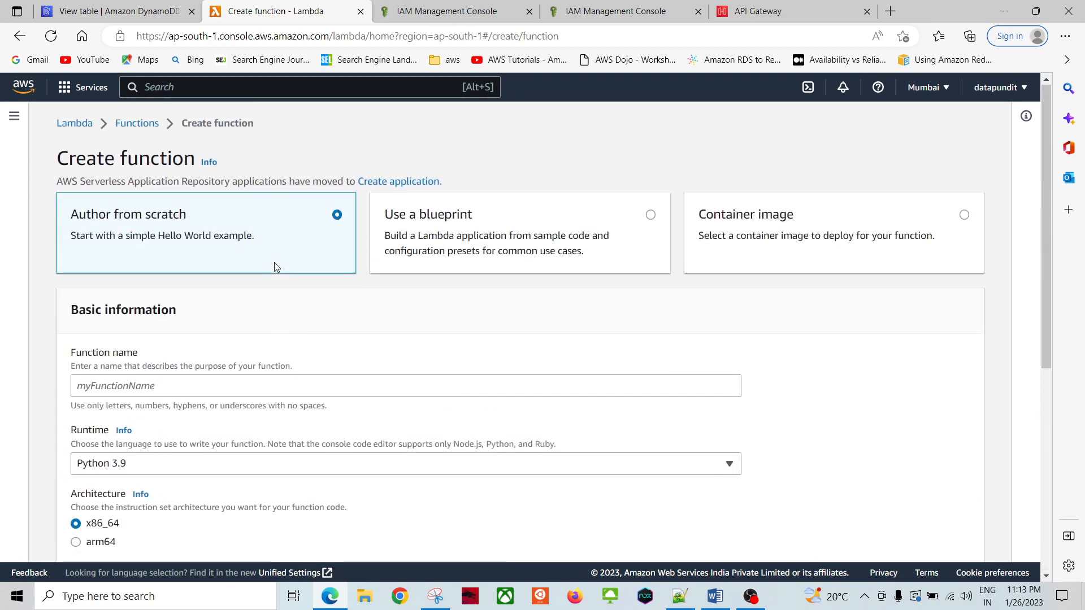
{"action": "left_click", "coordinate": [138, 122]}
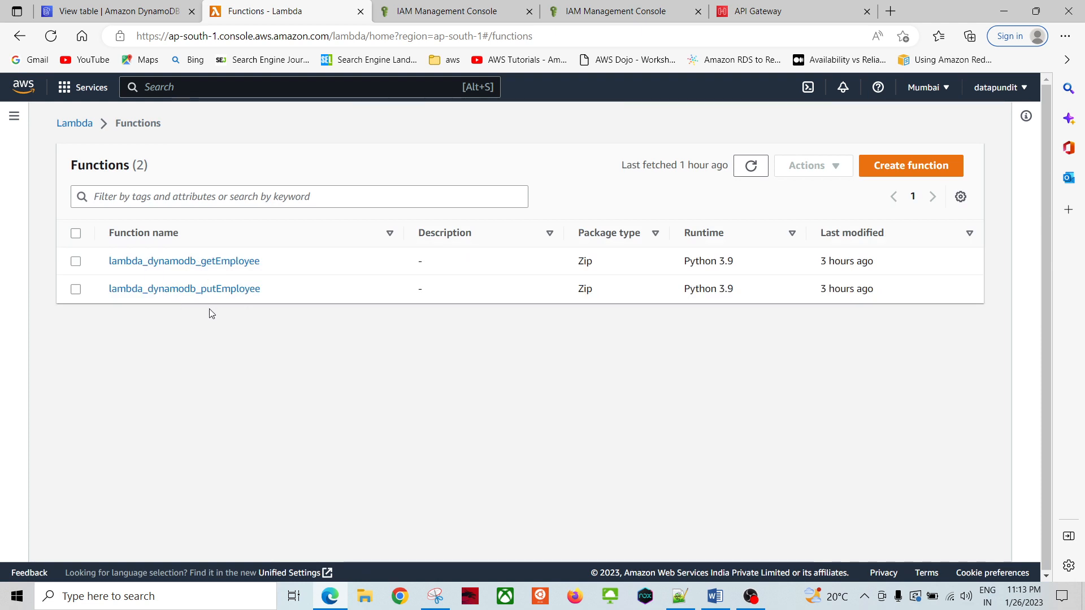
Step: Open lambda_dynamodb_putEmployee and expand its Runtime management configuration
{"action": "left_click", "coordinate": [209, 290]}
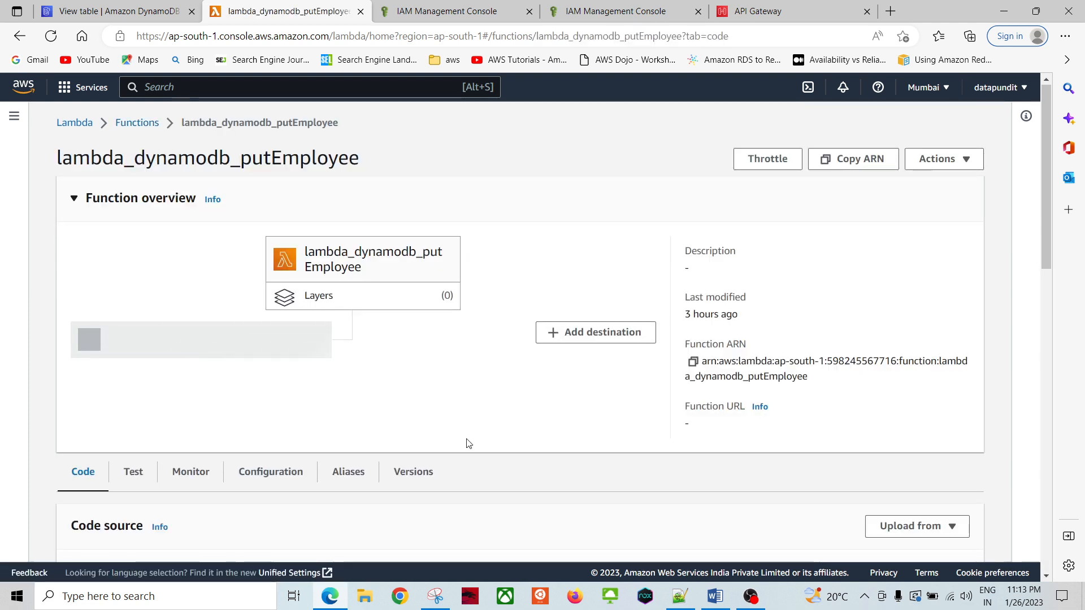
{"action": "scroll", "coordinate": [468, 443], "scroll_direction": "down", "scroll_amount": 4}
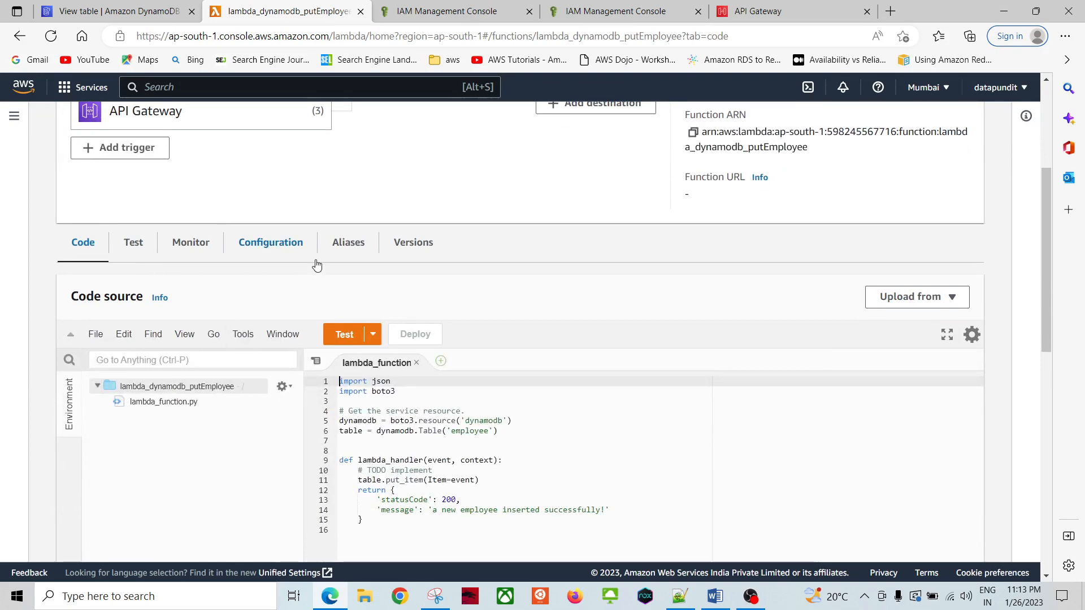
{"action": "scroll", "coordinate": [141, 393], "scroll_direction": "down", "scroll_amount": 4}
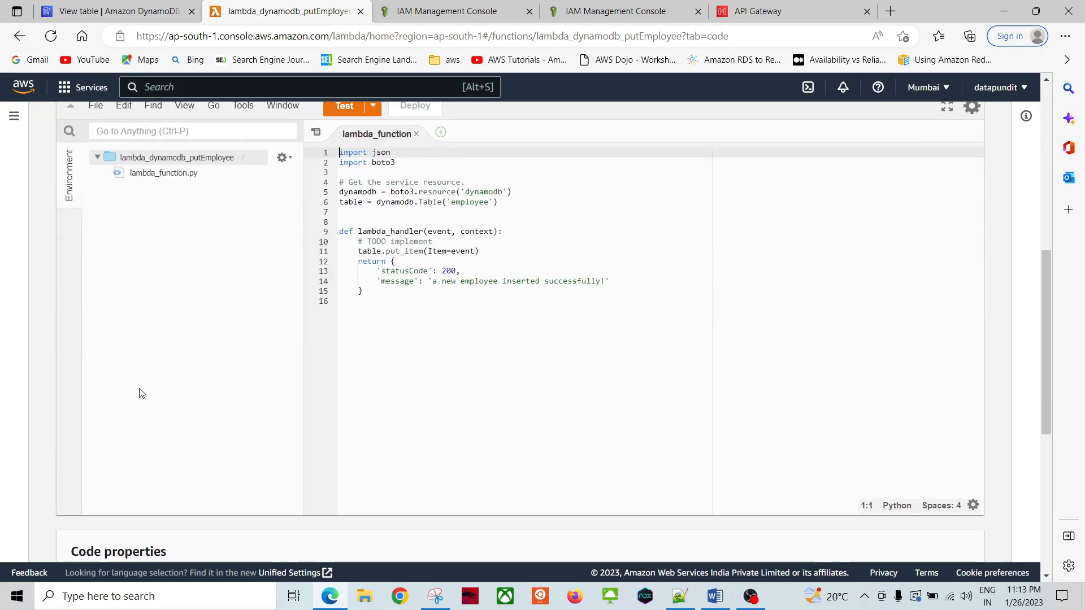
{"action": "scroll", "coordinate": [142, 394], "scroll_direction": "down", "scroll_amount": 7}
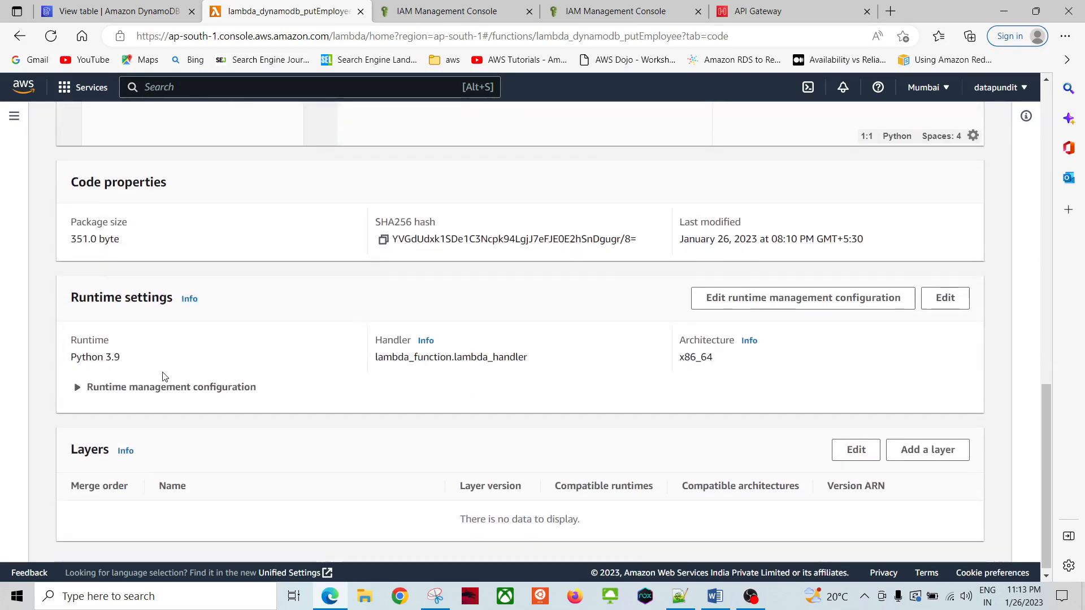
{"action": "left_click", "coordinate": [76, 384]}
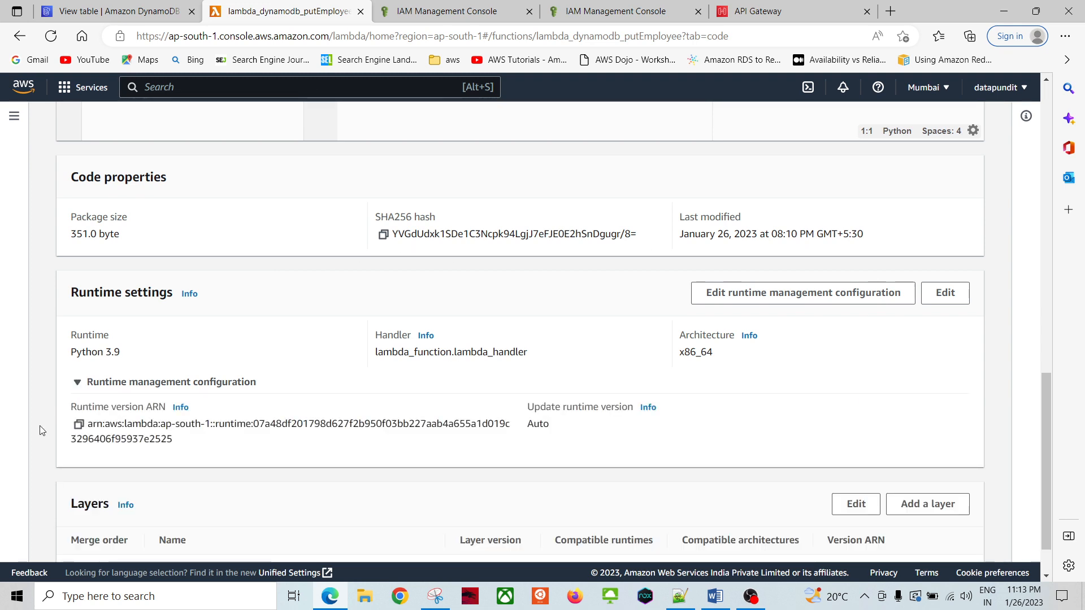
{"action": "scroll", "coordinate": [438, 465], "scroll_direction": "down", "scroll_amount": 1}
{"action": "scroll", "coordinate": [444, 457], "scroll_direction": "up", "scroll_amount": 11}
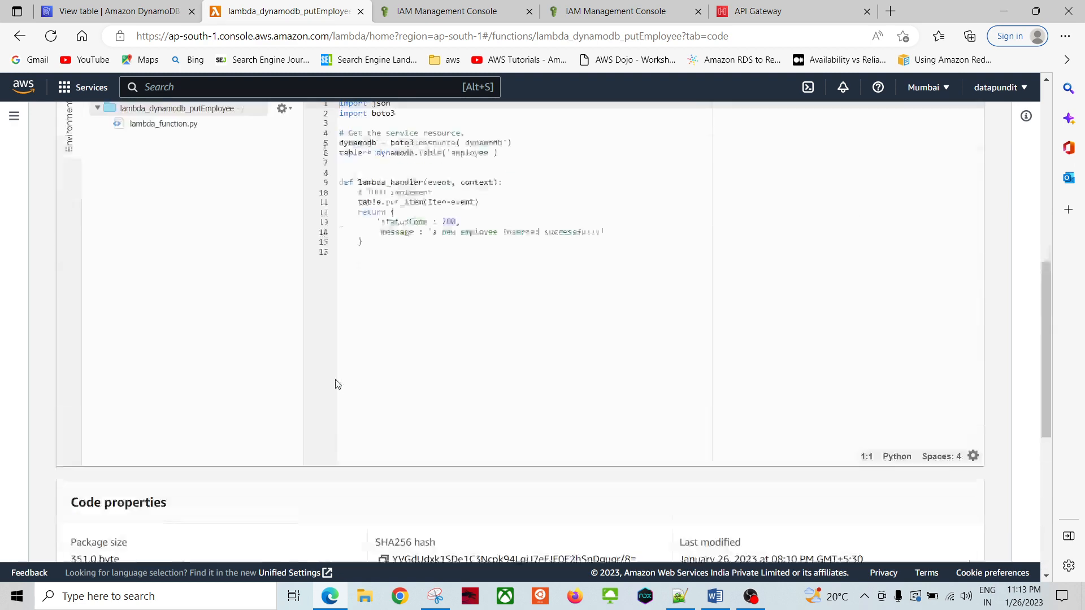
{"action": "scroll", "coordinate": [283, 373], "scroll_direction": "up", "scroll_amount": 2}
Step: Review putEmployee's API Gateway triggers, published versions, and monitoring view
{"action": "left_click", "coordinate": [262, 346]}
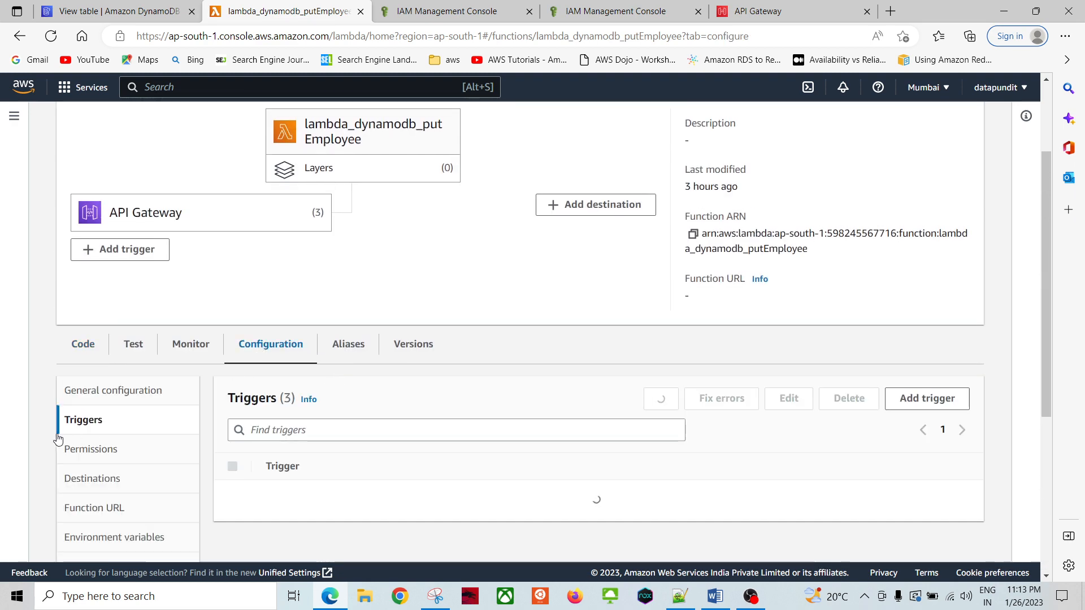
{"action": "scroll", "coordinate": [33, 441], "scroll_direction": "down", "scroll_amount": 5}
{"action": "scroll", "coordinate": [34, 421], "scroll_direction": "up", "scroll_amount": 5}
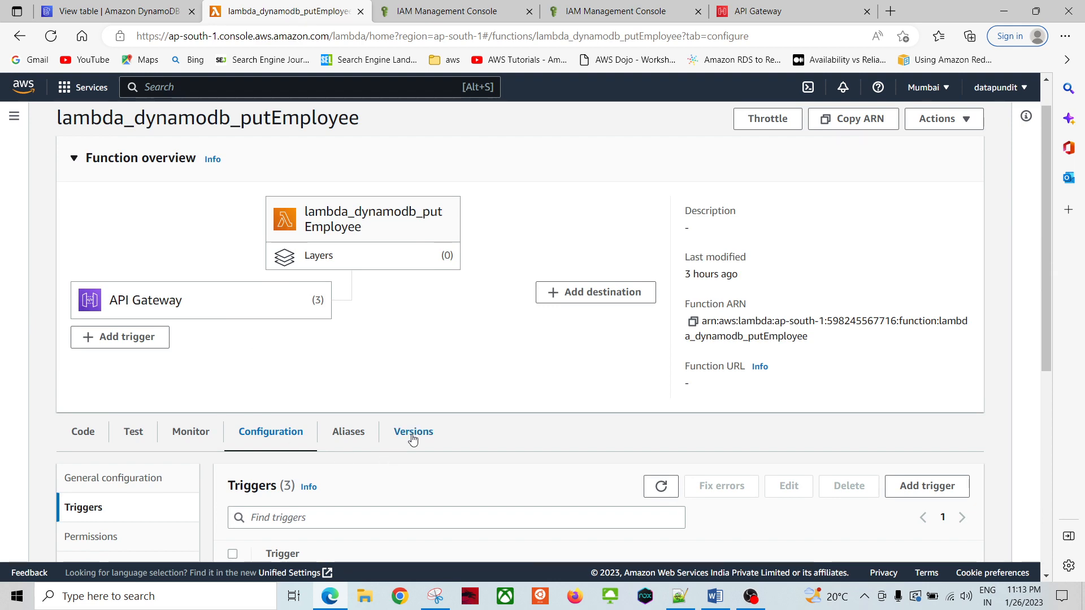
{"action": "left_click", "coordinate": [412, 435]}
{"action": "scroll", "coordinate": [235, 465], "scroll_direction": "down", "scroll_amount": 2}
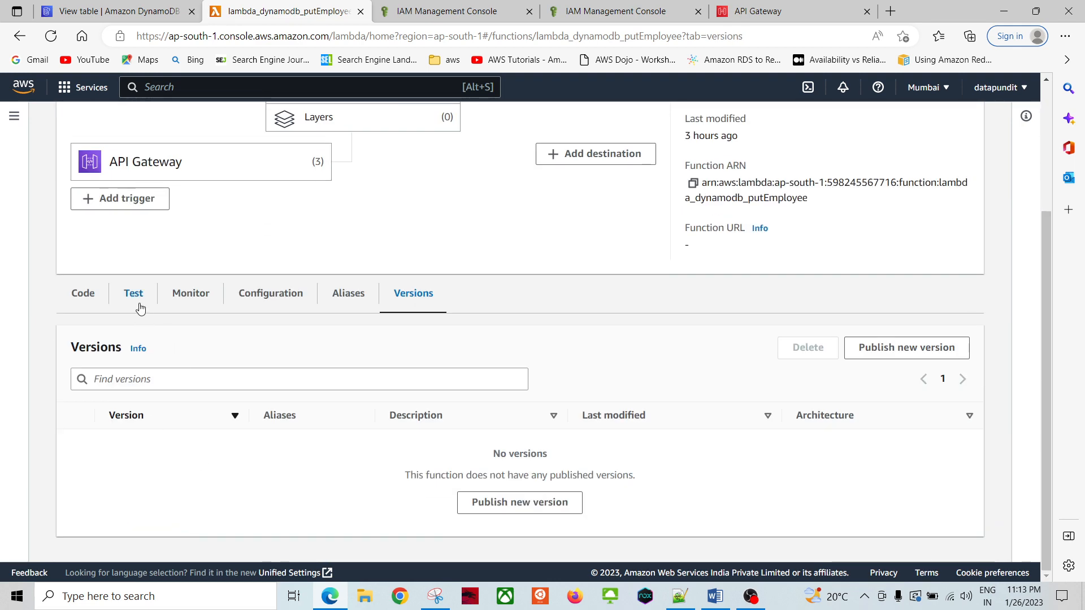
{"action": "left_click", "coordinate": [182, 300]}
{"action": "scroll", "coordinate": [39, 401], "scroll_direction": "up", "scroll_amount": 6}
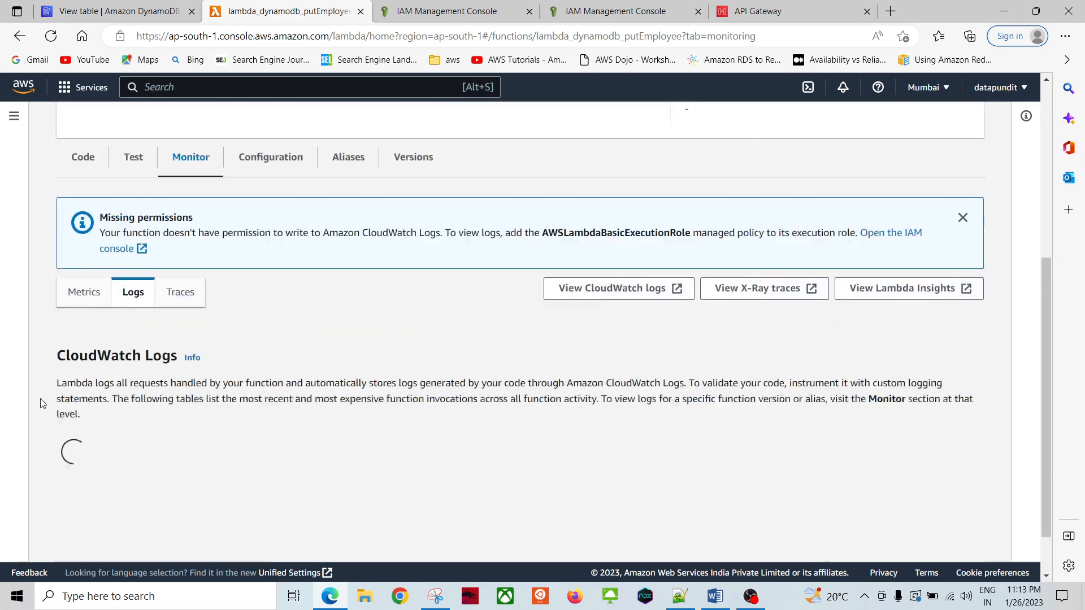
{"action": "scroll", "coordinate": [40, 404], "scroll_direction": "down", "scroll_amount": 11}
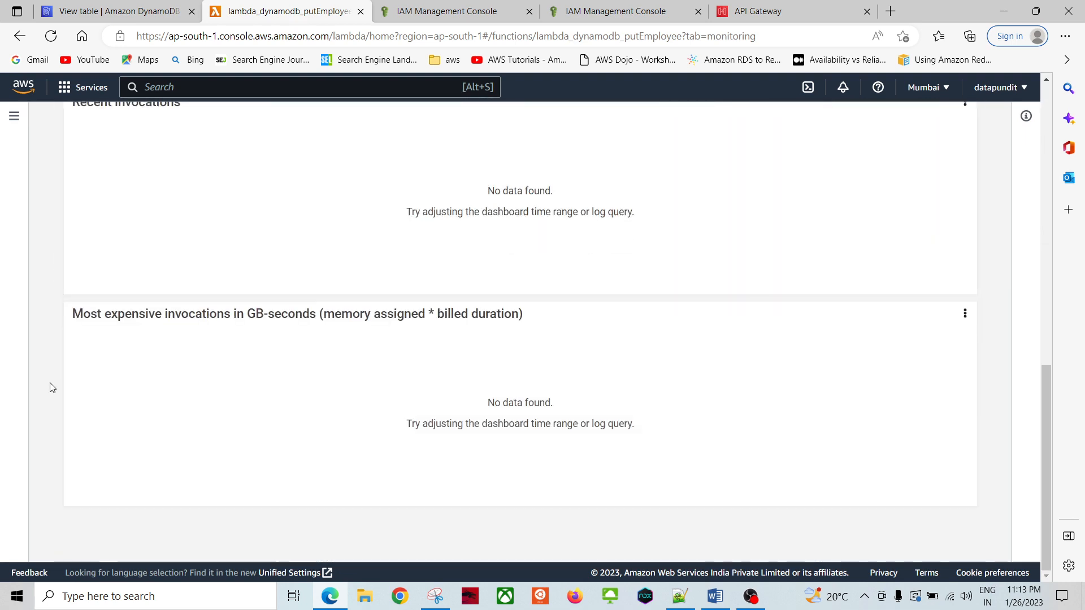
{"action": "scroll", "coordinate": [49, 385], "scroll_direction": "up", "scroll_amount": 10}
{"action": "scroll", "coordinate": [61, 379], "scroll_direction": "up", "scroll_amount": 2}
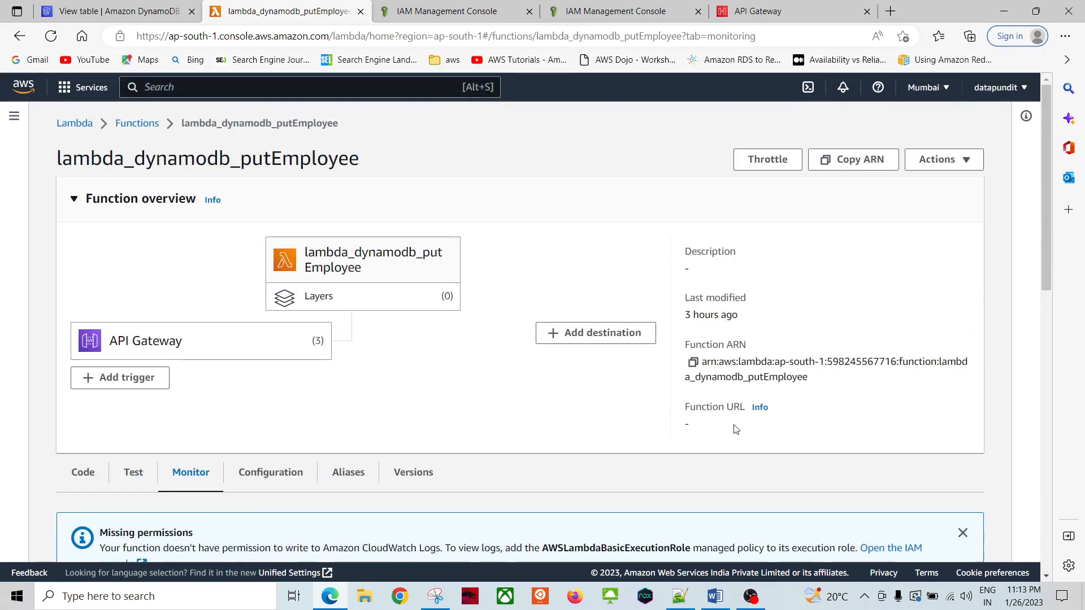
Step: Check the dynamoDBAPIGatewayRole role and lambdainvoke policy in IAM, then return to Lambda Functions
{"action": "left_click", "coordinate": [137, 123]}
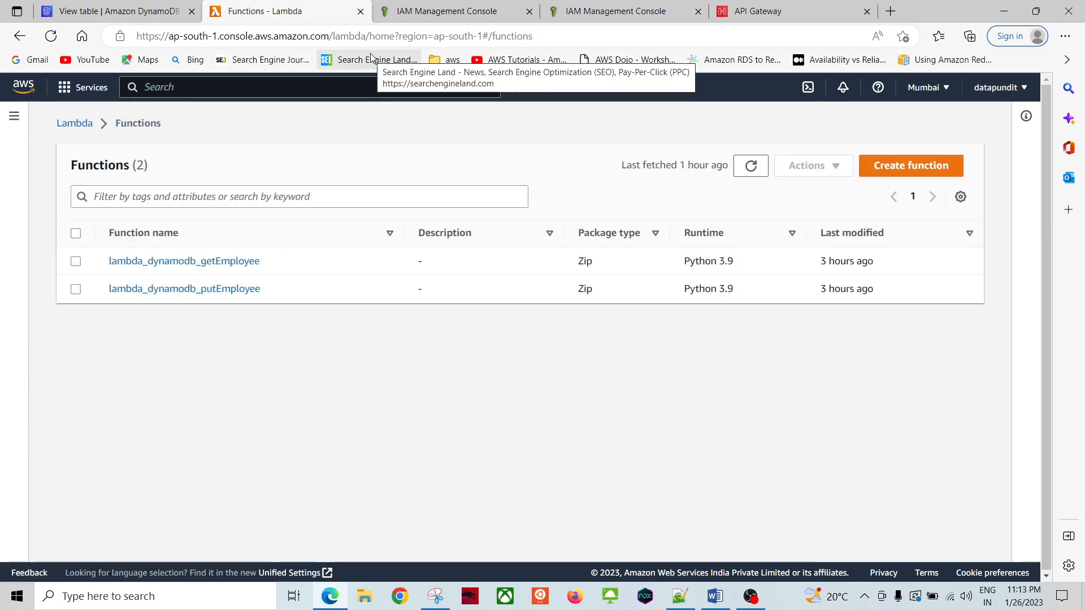
{"action": "left_click", "coordinate": [621, 11]}
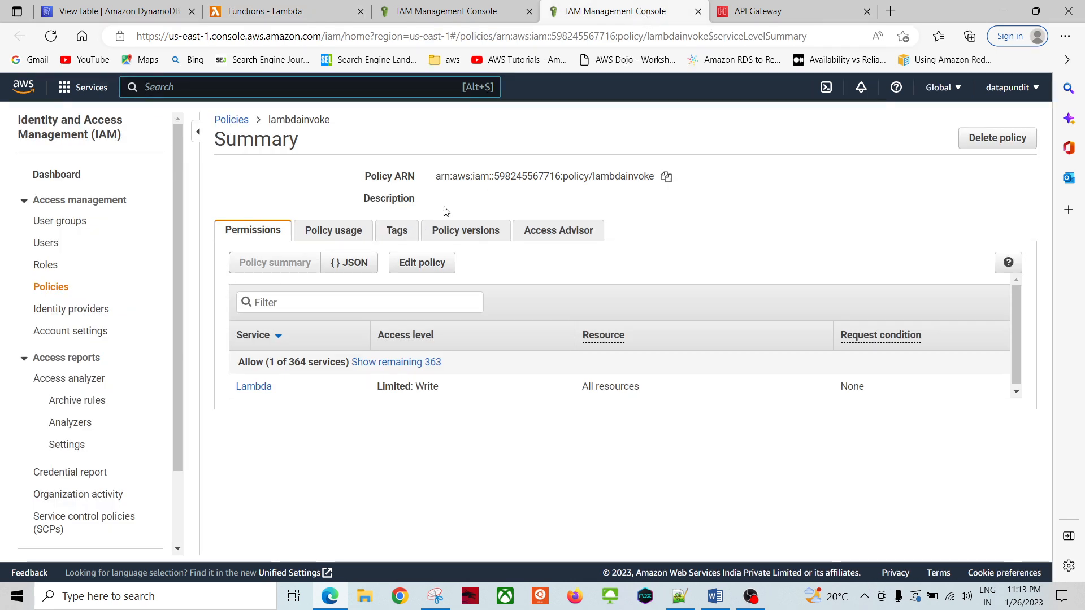
{"action": "left_click", "coordinate": [50, 266]}
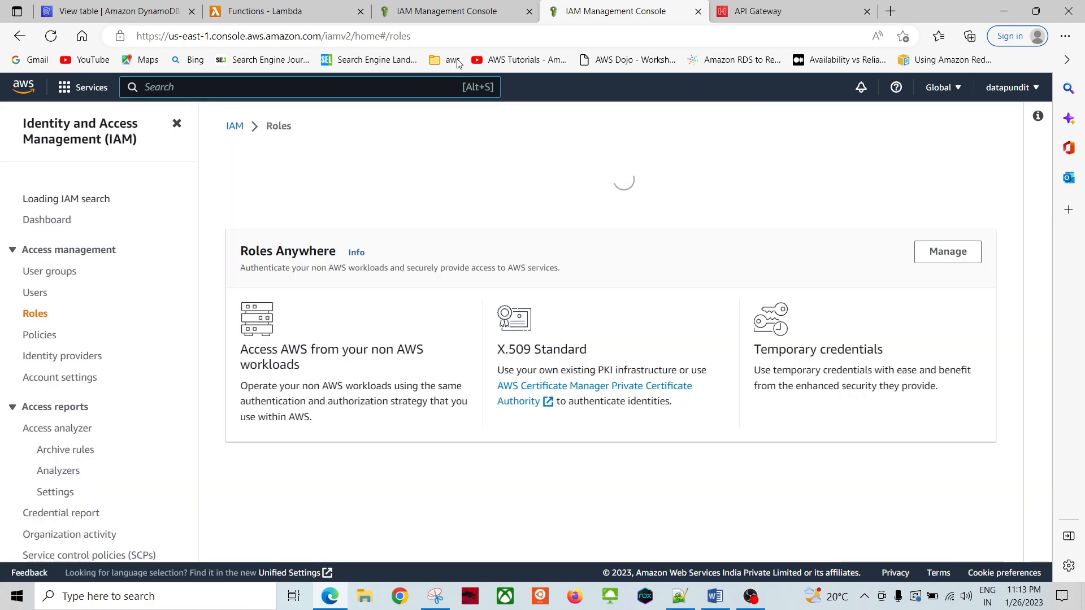
{"action": "left_click", "coordinate": [446, 11]}
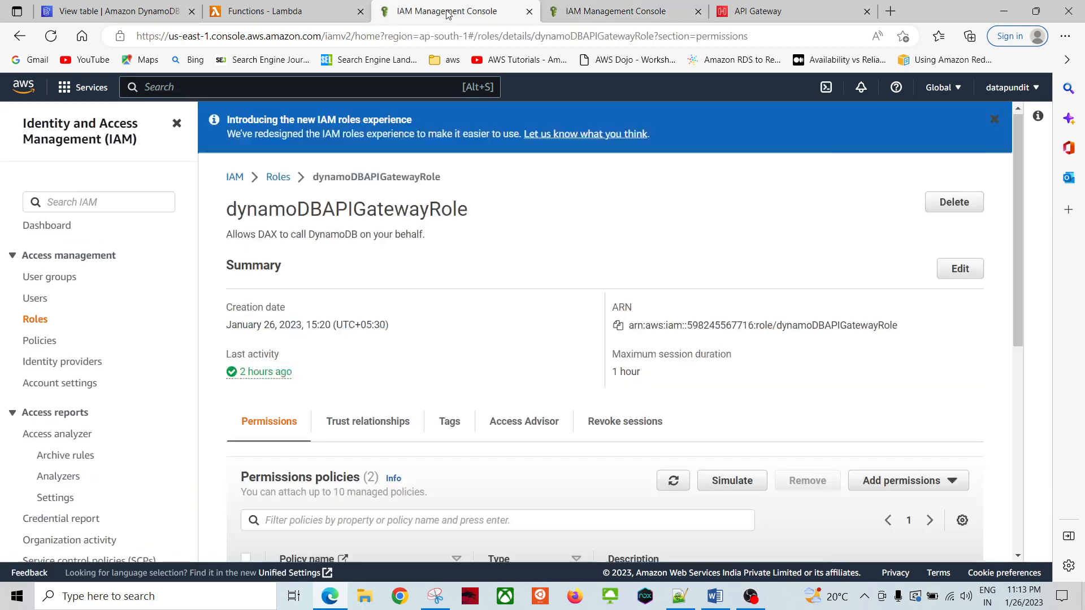
{"action": "double_click", "coordinate": [330, 215]}
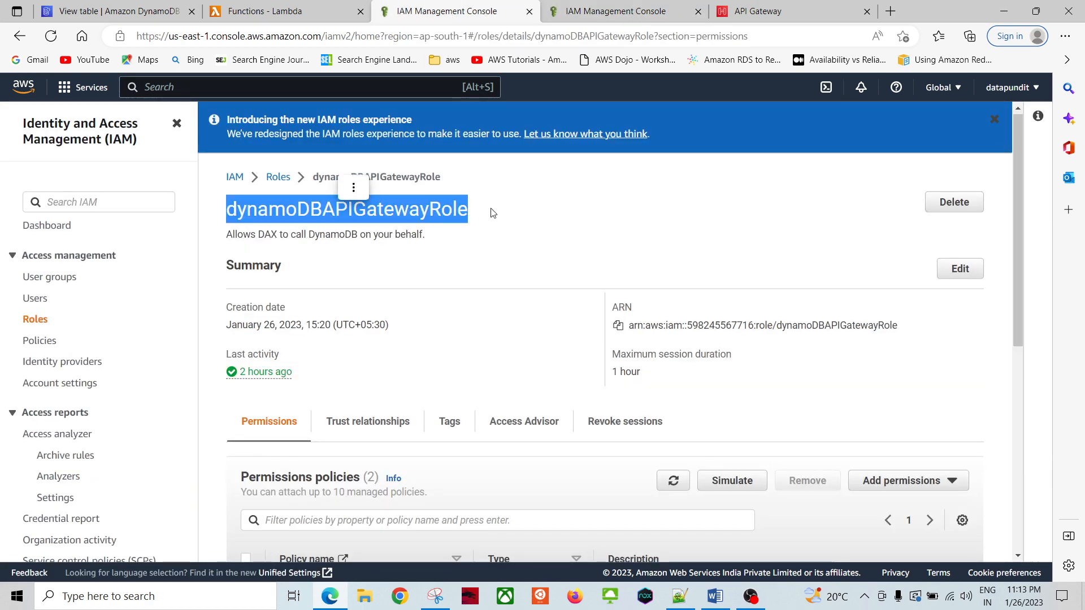
{"action": "left_click", "coordinate": [257, 11]}
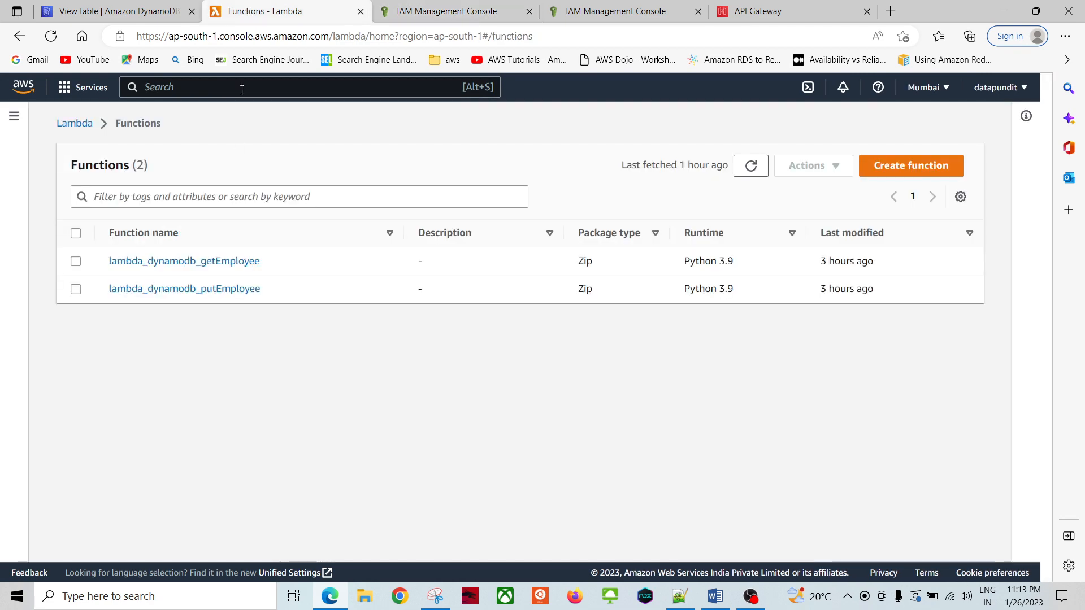
Step: Open lambda_dynamodb_getEmployee and scroll through its function code
{"action": "left_click", "coordinate": [188, 261]}
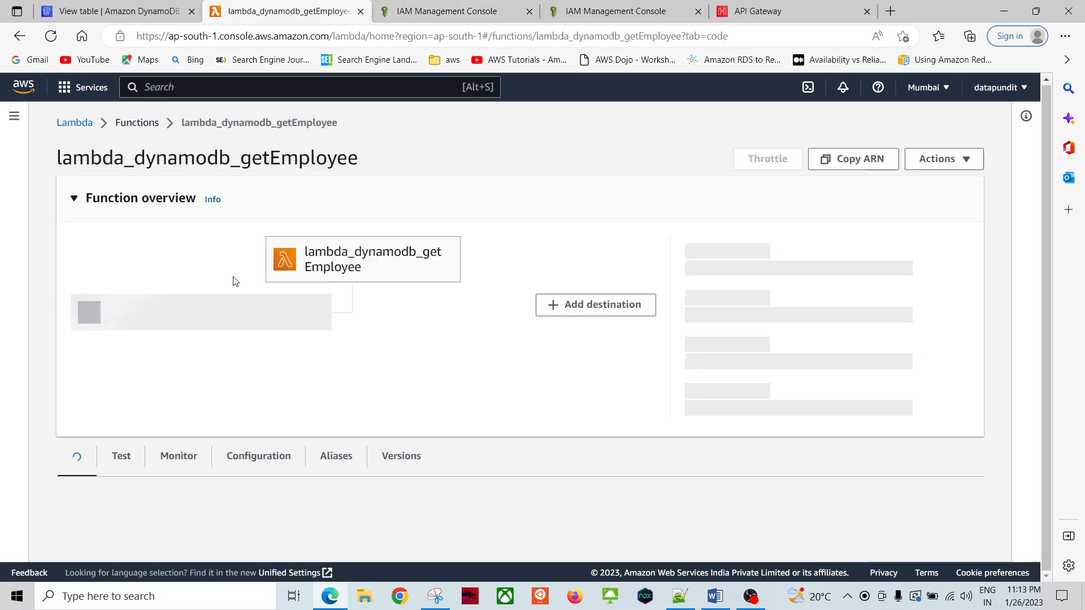
{"action": "scroll", "coordinate": [220, 317], "scroll_direction": "down", "scroll_amount": 1}
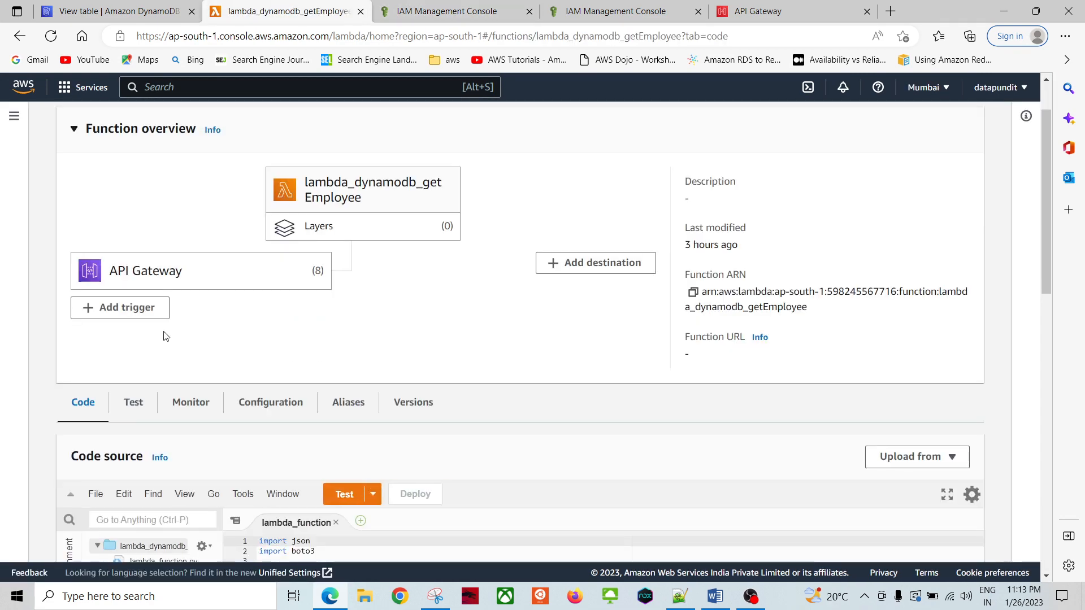
{"action": "scroll", "coordinate": [494, 396], "scroll_direction": "down", "scroll_amount": 5}
{"action": "scroll", "coordinate": [486, 407], "scroll_direction": "down", "scroll_amount": 1}
{"action": "scroll", "coordinate": [486, 398], "scroll_direction": "up", "scroll_amount": 3}
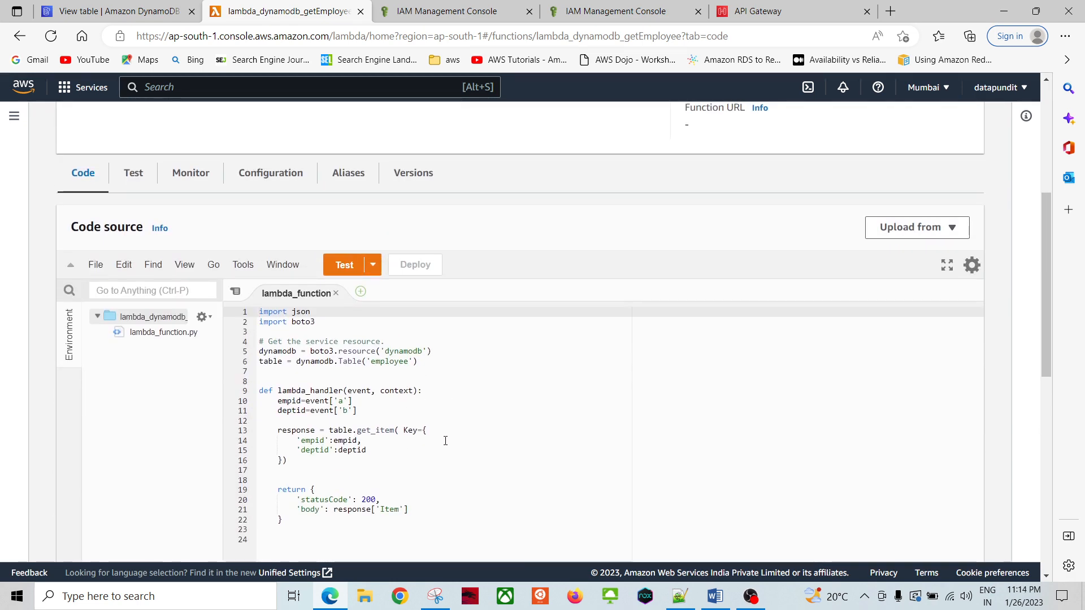
{"action": "scroll", "coordinate": [445, 440], "scroll_direction": "down", "scroll_amount": 2}
{"action": "scroll", "coordinate": [439, 428], "scroll_direction": "up", "scroll_amount": 3}
{"action": "scroll", "coordinate": [544, 477], "scroll_direction": "down", "scroll_amount": 2}
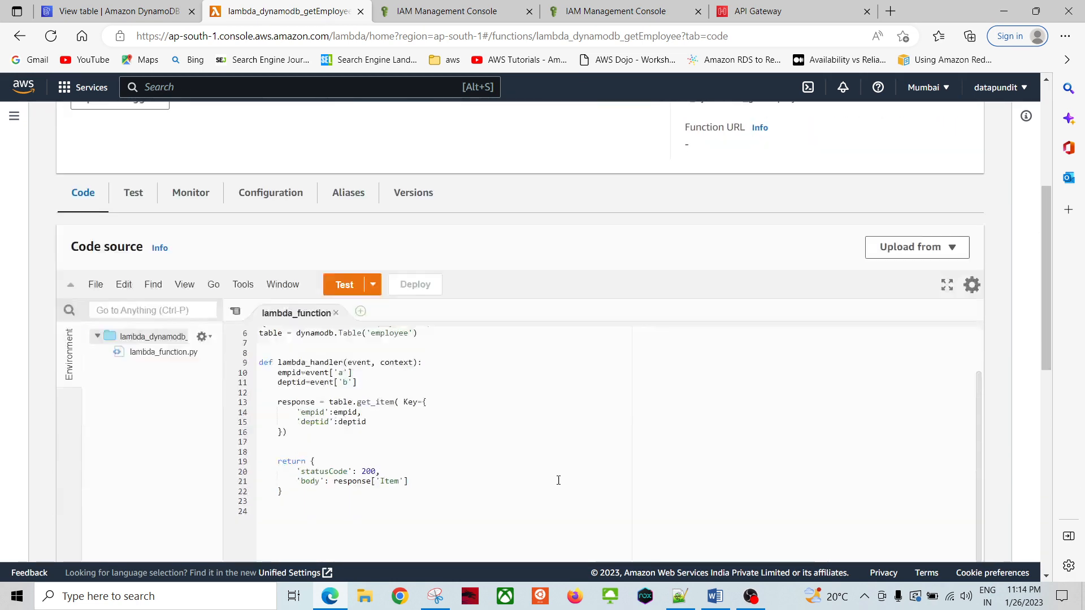
{"action": "left_click", "coordinate": [478, 384]}
{"action": "scroll", "coordinate": [492, 376], "scroll_direction": "up", "scroll_amount": 3}
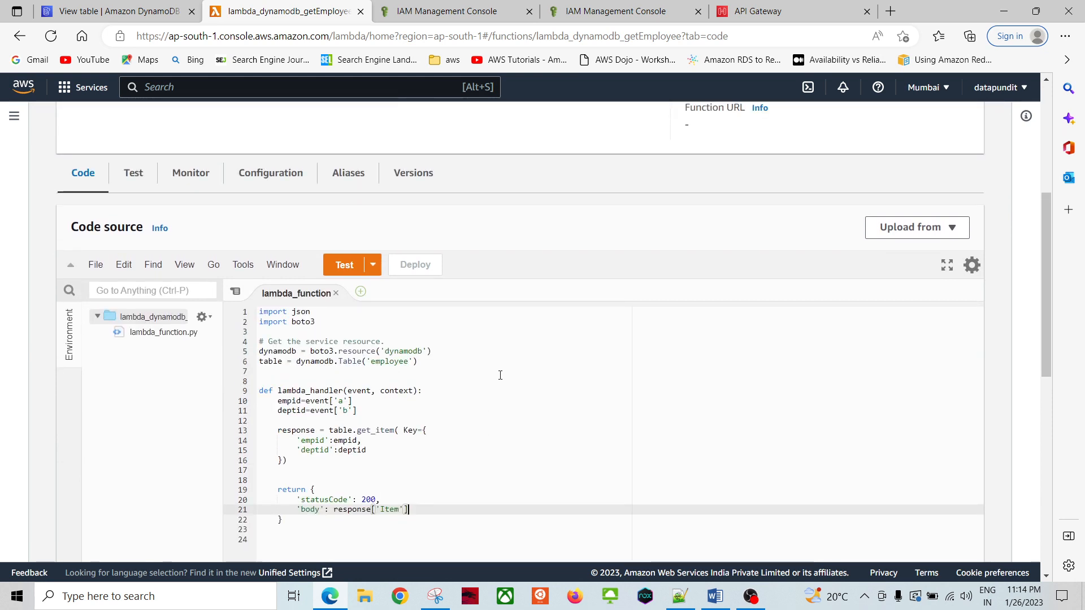
{"action": "left_click_drag", "start_coordinate": [1042, 334], "coordinate": [1045, 397]}
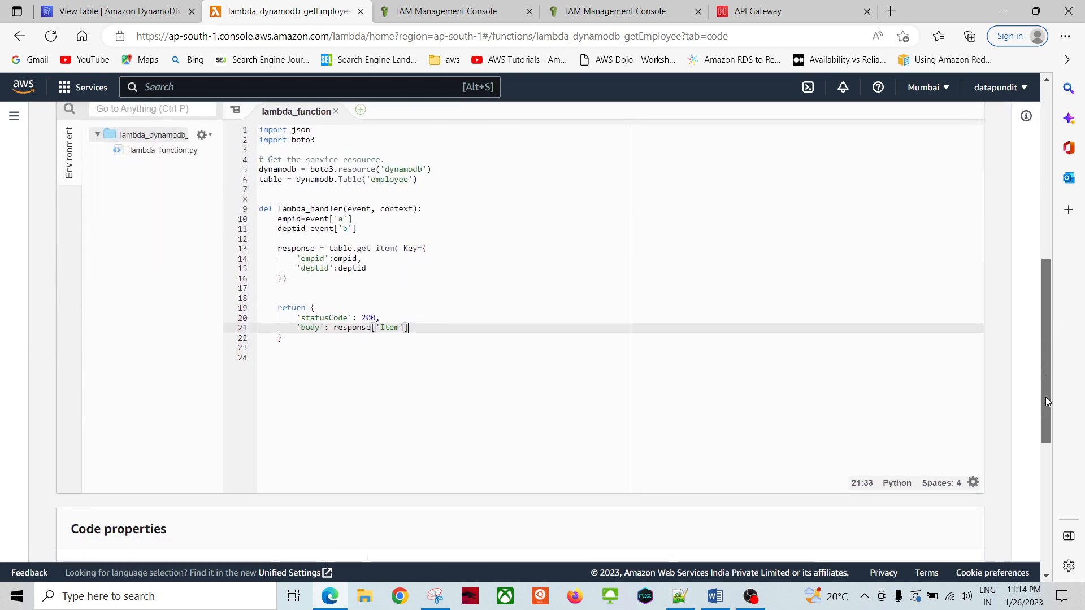
Step: Inspect the getEmployee code, selecting dynamodb, table and the Key lookup without editing
{"action": "left_click", "coordinate": [474, 288]}
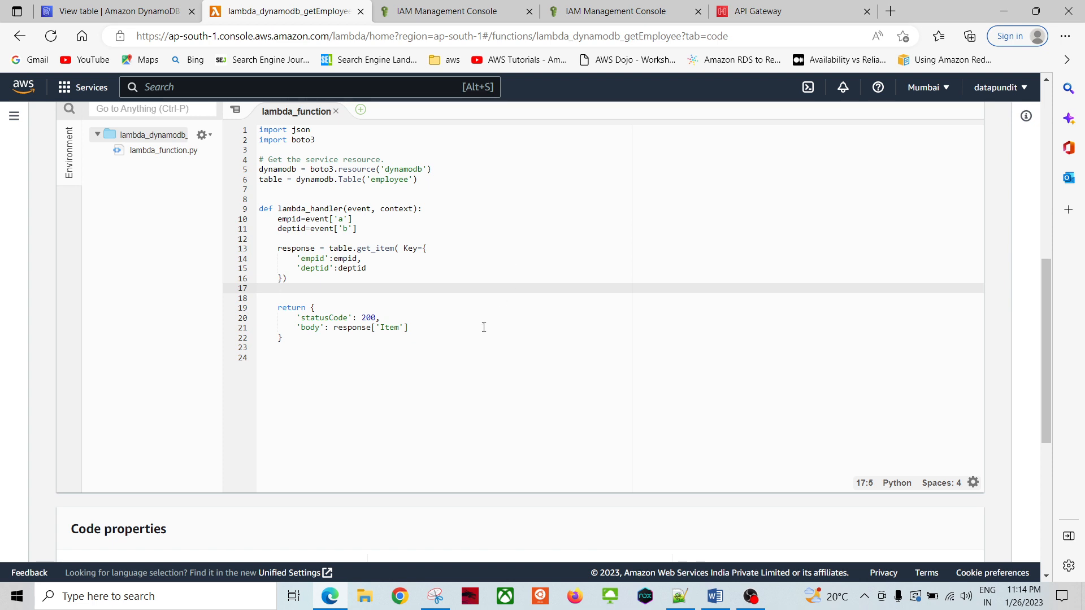
{"action": "scroll", "coordinate": [533, 319], "scroll_direction": "up", "scroll_amount": 1}
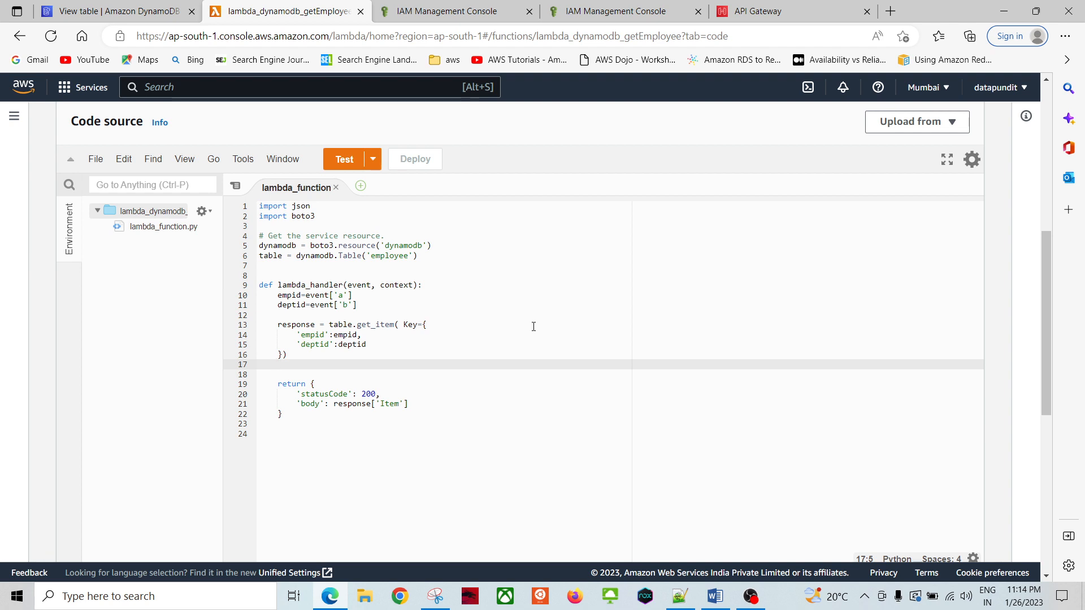
{"action": "double_click", "coordinate": [274, 247]}
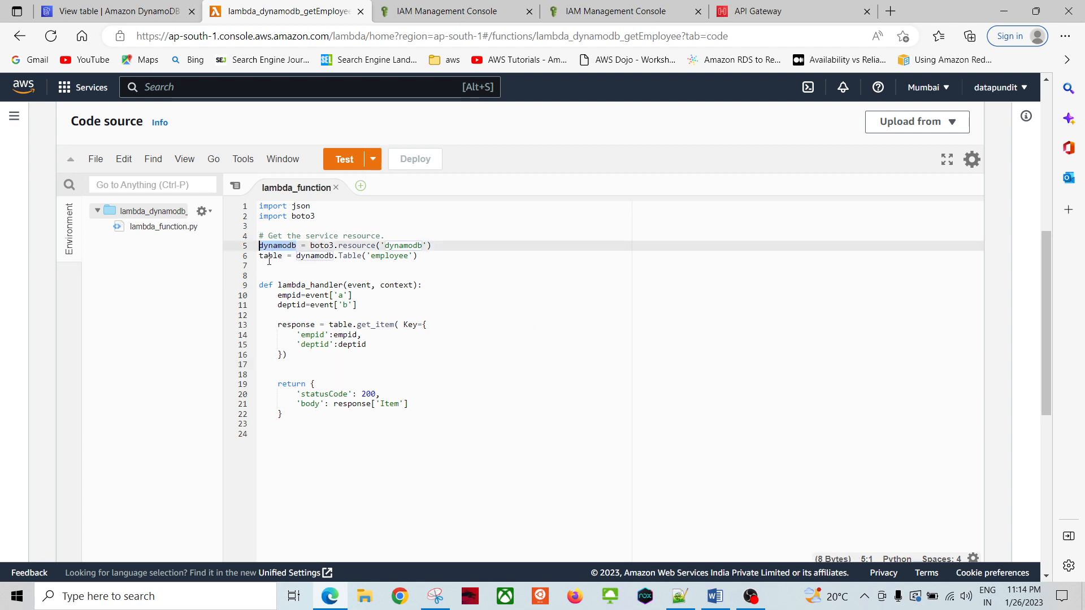
{"action": "double_click", "coordinate": [269, 257]}
{"action": "left_click", "coordinate": [434, 325]}
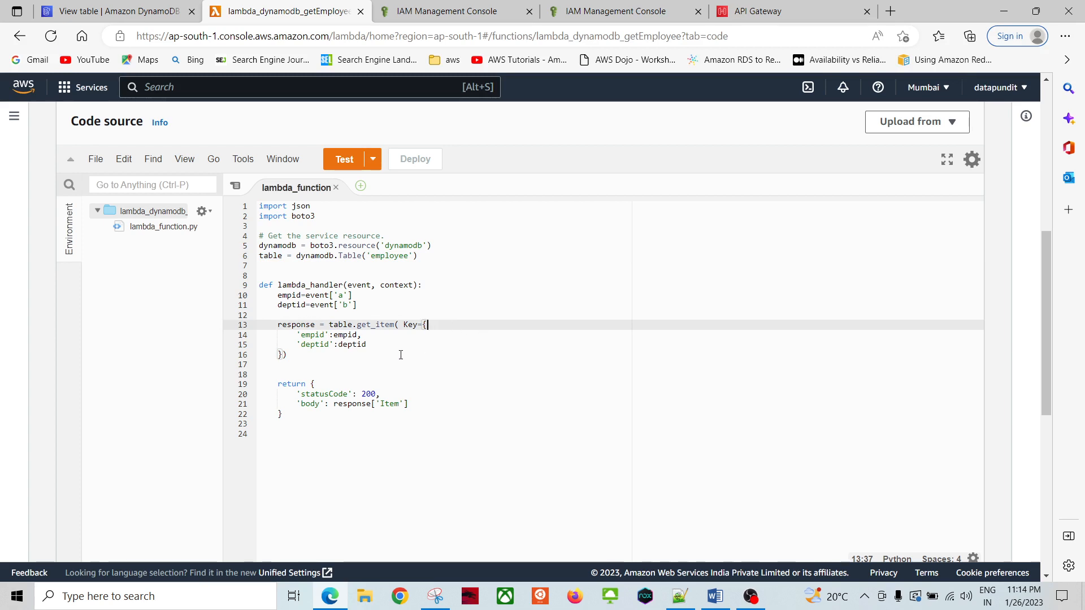
{"action": "key", "text": "Down"}
{"action": "key", "text": "Down"}
{"action": "key", "text": "Down"}
{"action": "key", "text": "Down"}
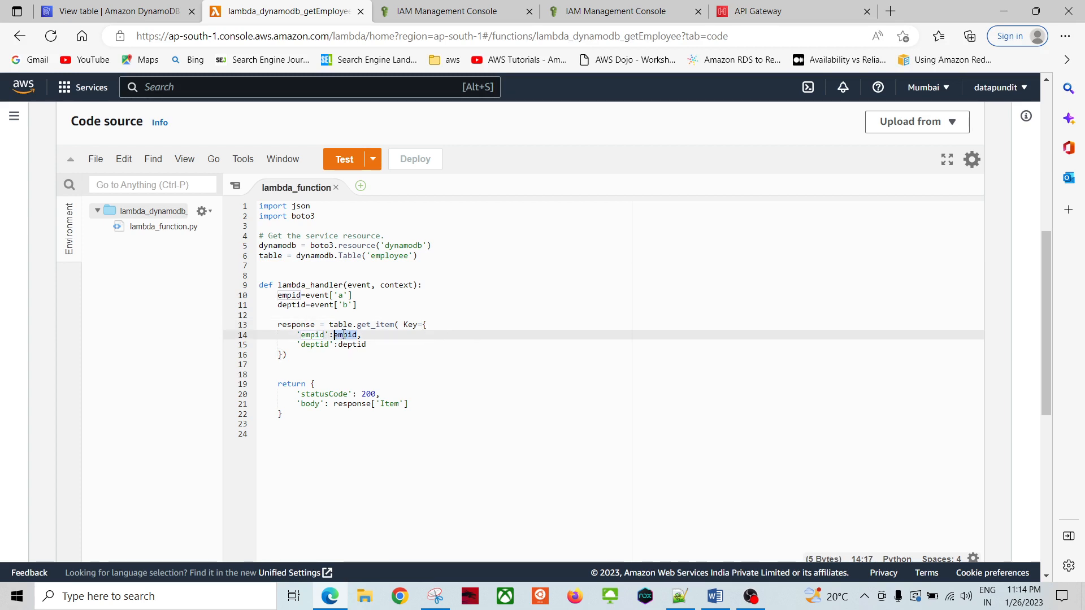
{"action": "left_click", "coordinate": [306, 444]}
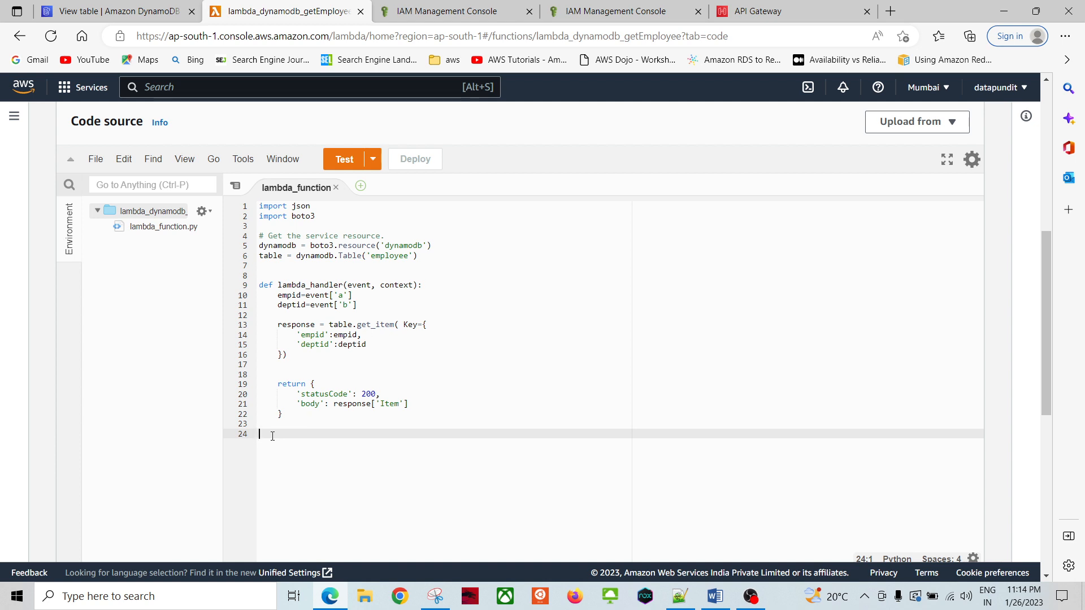
{"action": "key", "text": "shift+Up"}
{"action": "key", "text": "shift+Up"}
{"action": "key", "text": "shift+Up"}
{"action": "key", "text": "shift+Up"}
{"action": "key", "text": "shift+Up"}
{"action": "key", "text": "shift+Up"}
{"action": "key", "text": "shift+Up"}
{"action": "key", "text": "shift+Up"}
{"action": "key", "text": "shift+Up"}
{"action": "key", "text": "shift+Up"}
{"action": "key", "text": "shift+Up"}
{"action": "key", "text": "shift+Up"}
{"action": "key", "text": "shift+Up"}
{"action": "key", "text": "shift+Up"}
{"action": "key", "text": "shift+Up"}
{"action": "key", "text": "shift+Up"}
{"action": "key", "text": "shift+Up"}
{"action": "key", "text": "shift+Up"}
{"action": "key", "text": "shift+Up"}
{"action": "key", "text": "shift+Up"}
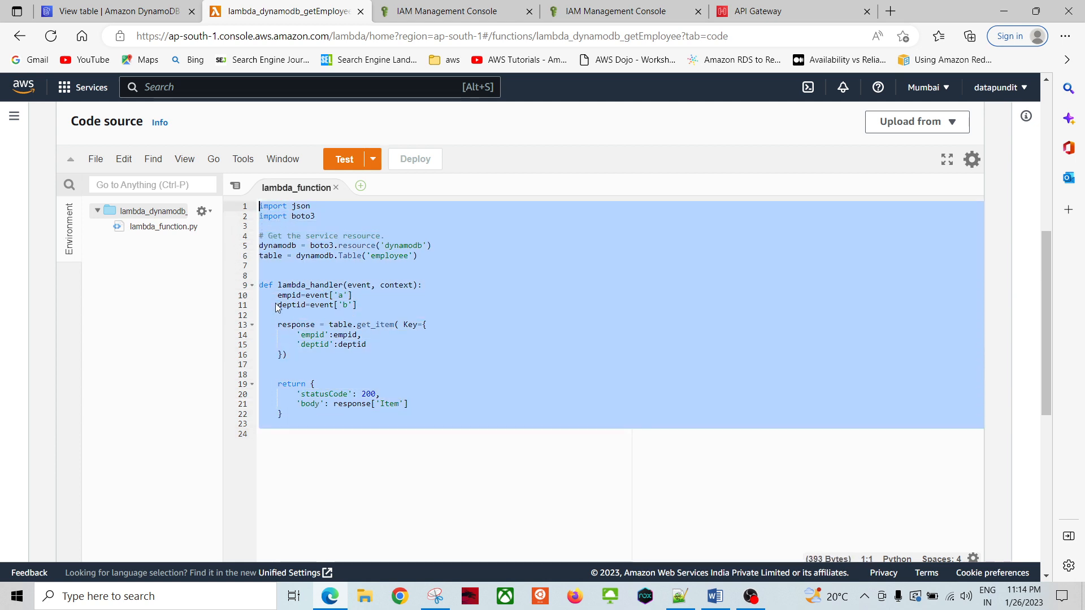
{"action": "left_click", "coordinate": [390, 479]}
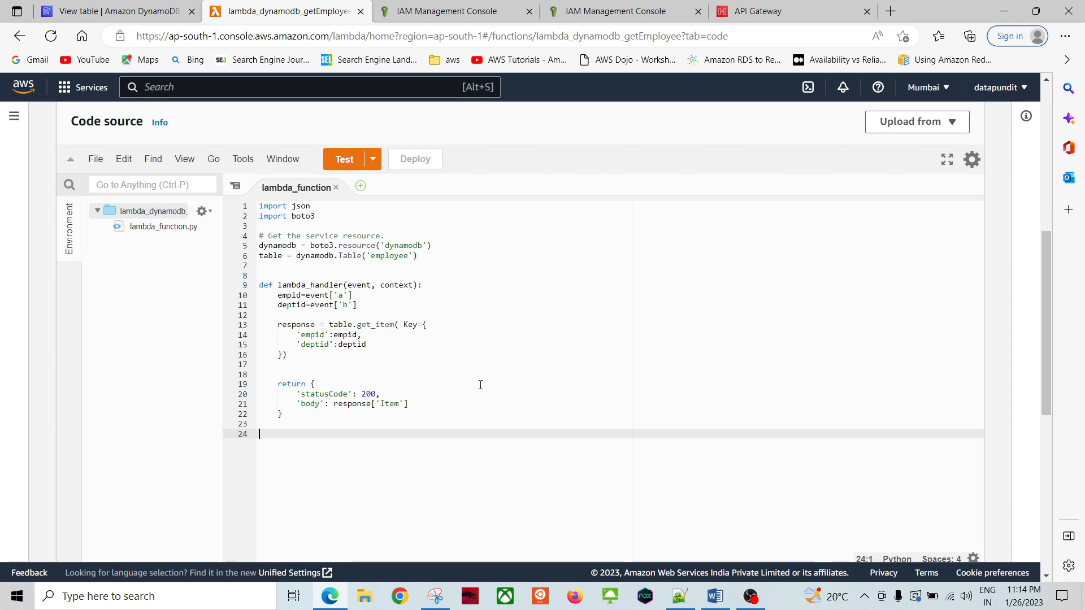
Step: Go back to the Lambda Functions list
{"action": "scroll", "coordinate": [482, 378], "scroll_direction": "up", "scroll_amount": 7}
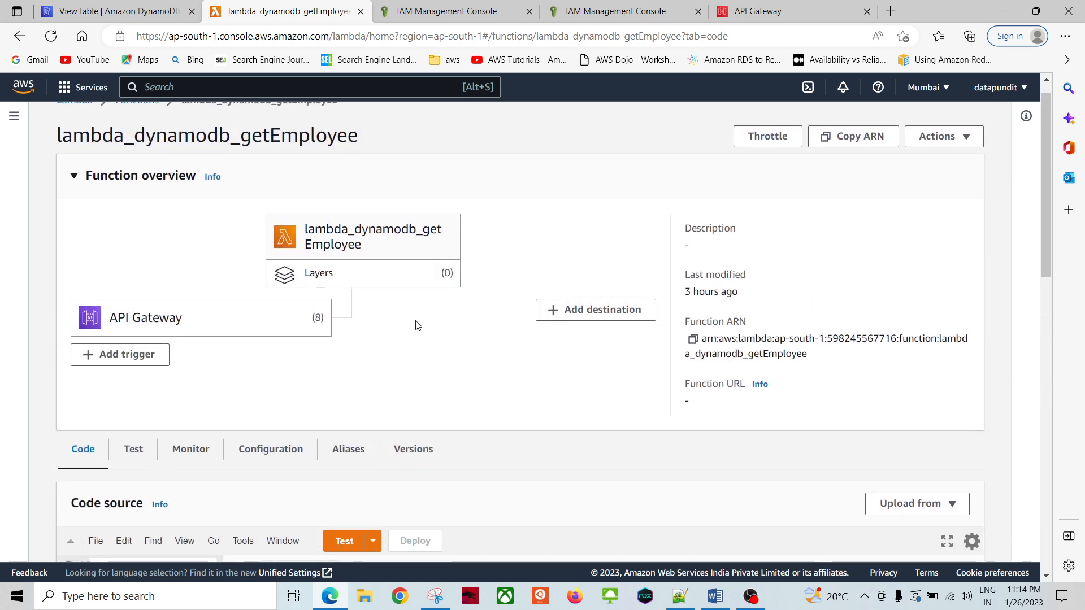
{"action": "scroll", "coordinate": [395, 407], "scroll_direction": "down", "scroll_amount": 7}
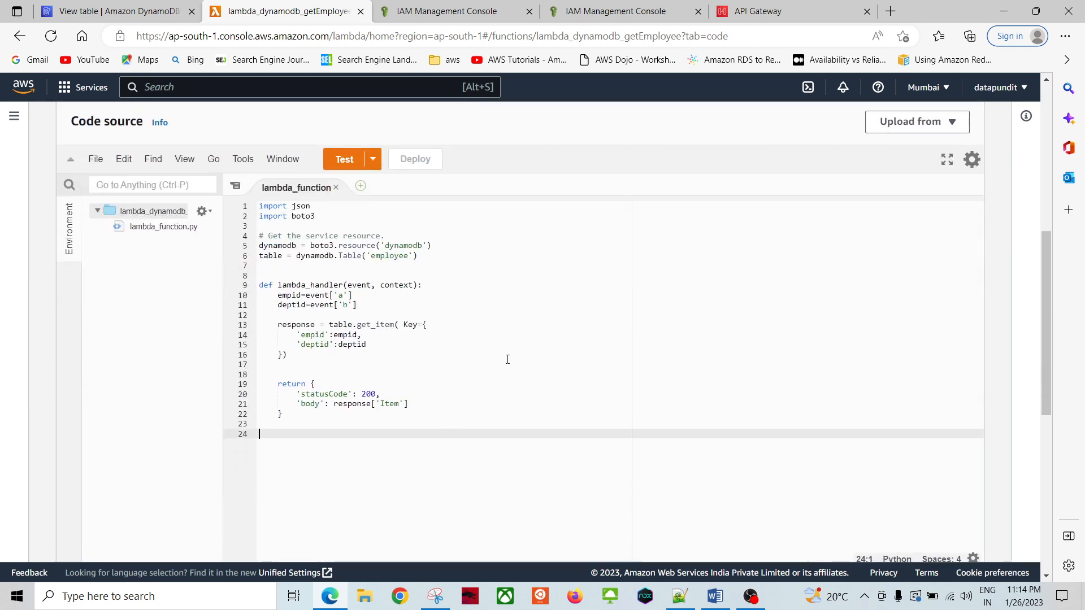
{"action": "scroll", "coordinate": [489, 320], "scroll_direction": "up", "scroll_amount": 7}
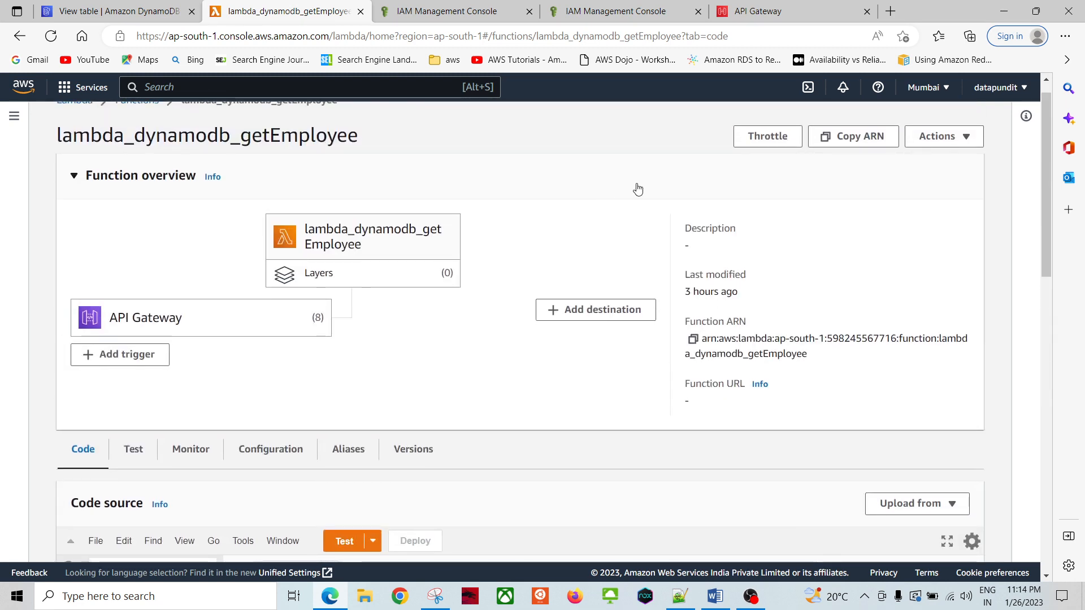
{"action": "scroll", "coordinate": [559, 219], "scroll_direction": "up", "scroll_amount": 1}
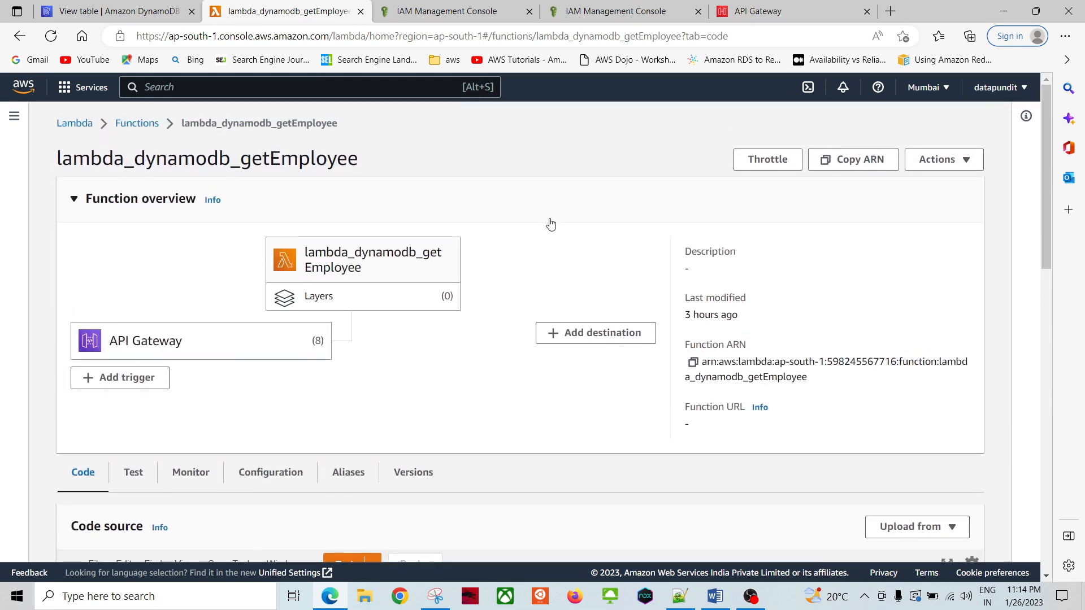
{"action": "left_click", "coordinate": [136, 124]}
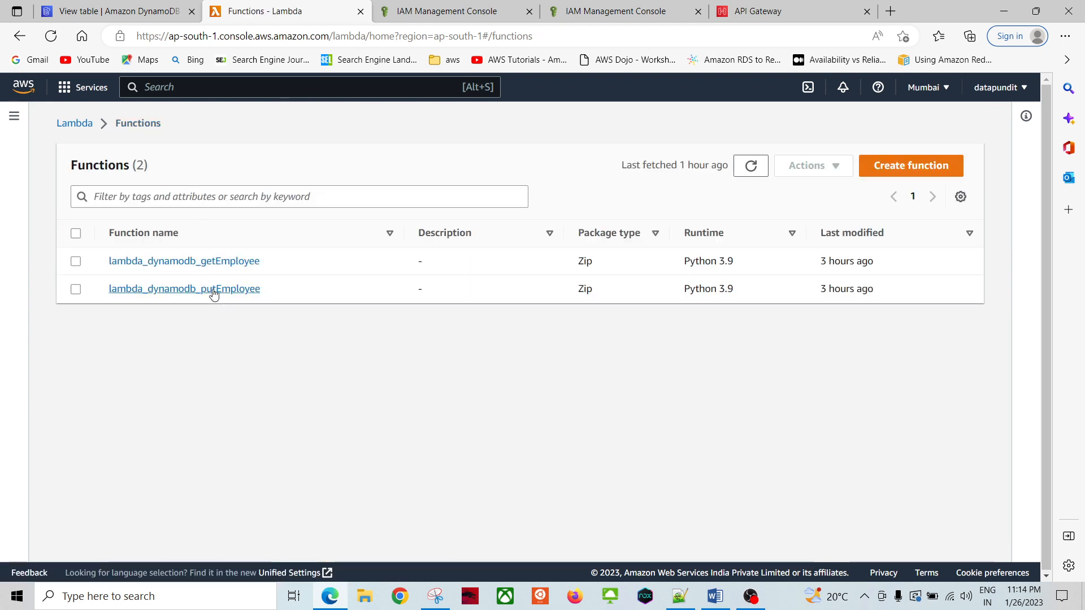
Step: Open lambda_dynamodb_putEmployee, add a blank line after put_item, and deploy the code
{"action": "left_click", "coordinate": [213, 290]}
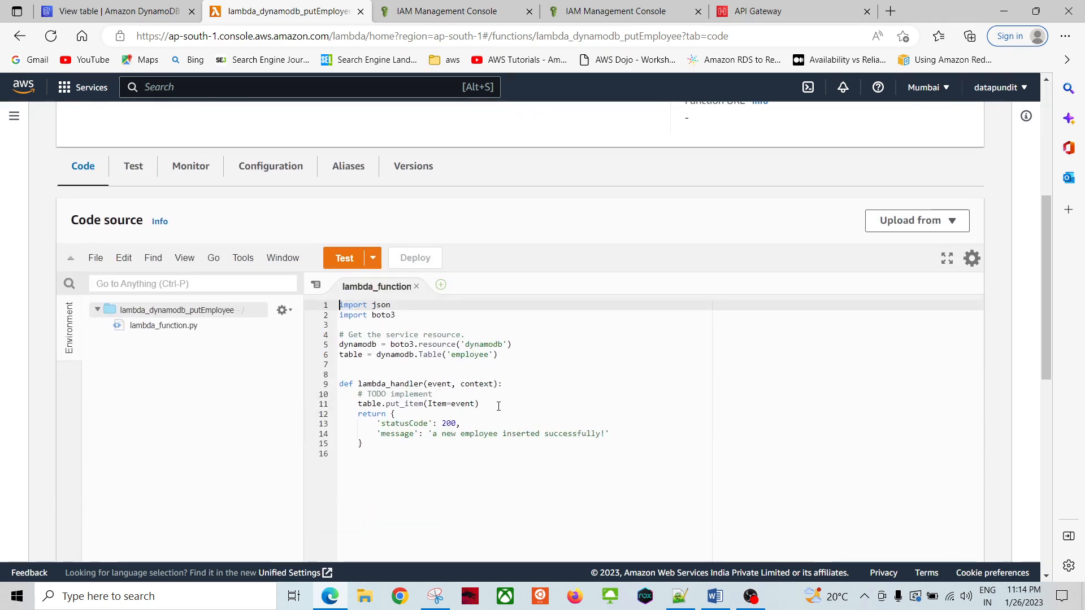
{"action": "scroll", "coordinate": [496, 408], "scroll_direction": "down", "scroll_amount": 3}
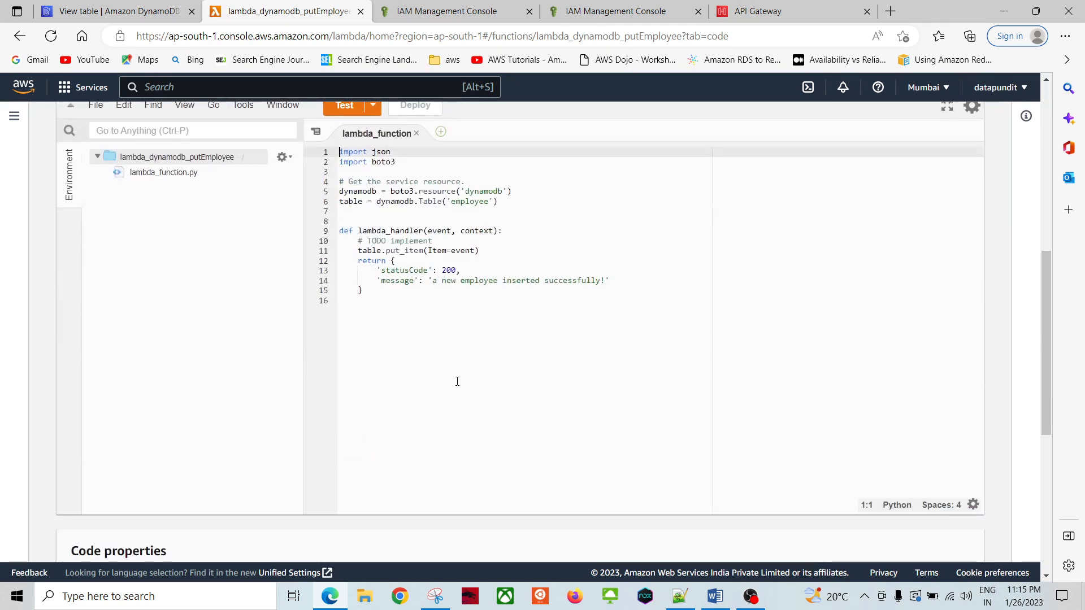
{"action": "scroll", "coordinate": [457, 381], "scroll_direction": "up", "scroll_amount": 2}
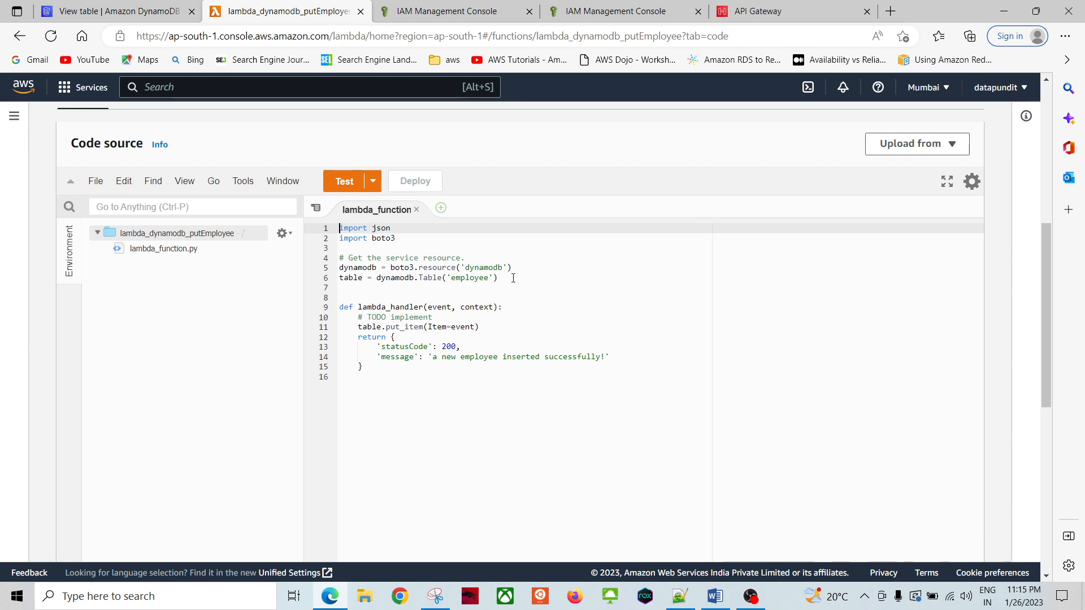
{"action": "left_click_drag", "start_coordinate": [513, 277], "coordinate": [302, 227]}
{"action": "left_click", "coordinate": [447, 413]}
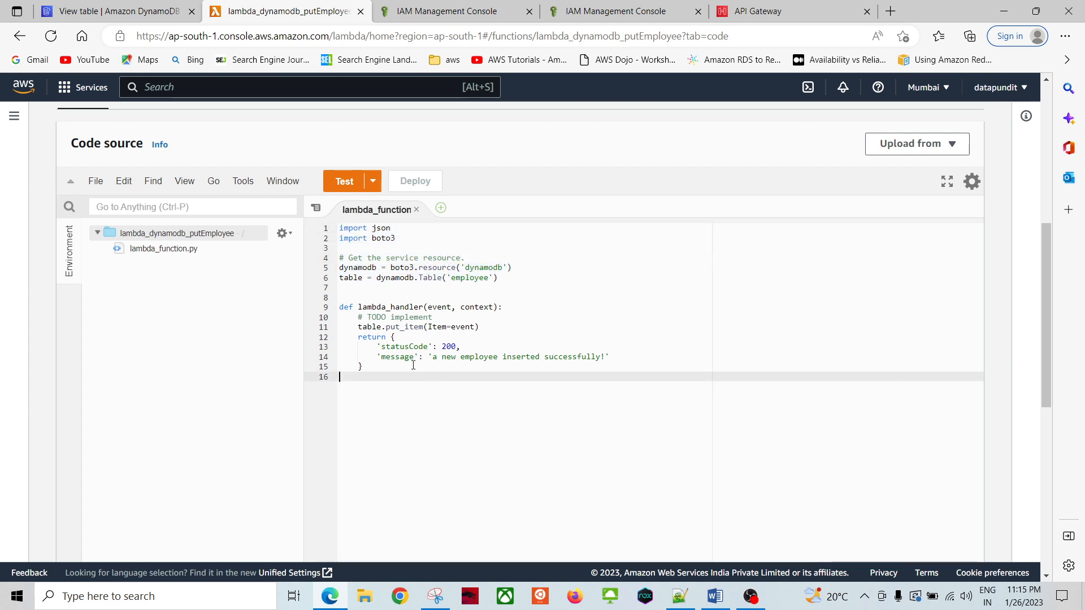
{"action": "left_click", "coordinate": [547, 328]}
{"action": "key", "text": "Return"}
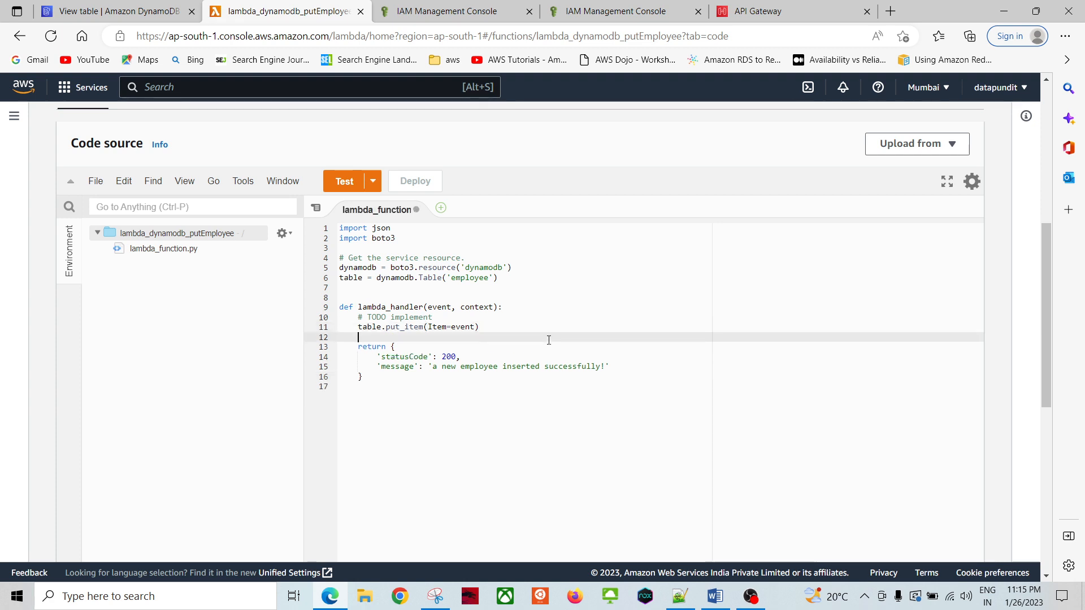
{"action": "left_click", "coordinate": [456, 432]}
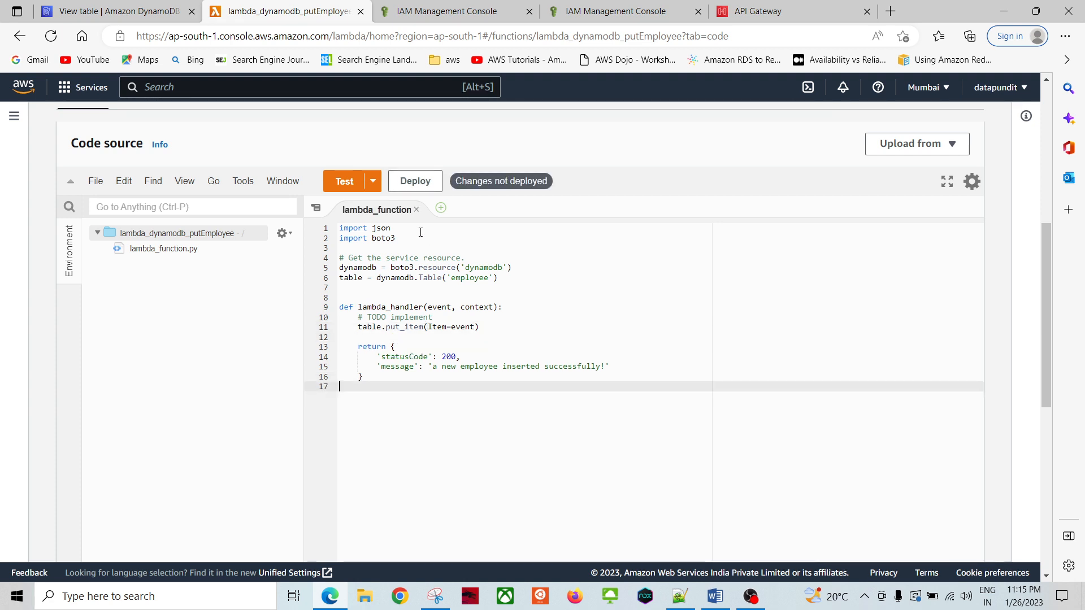
{"action": "left_click", "coordinate": [416, 181]}
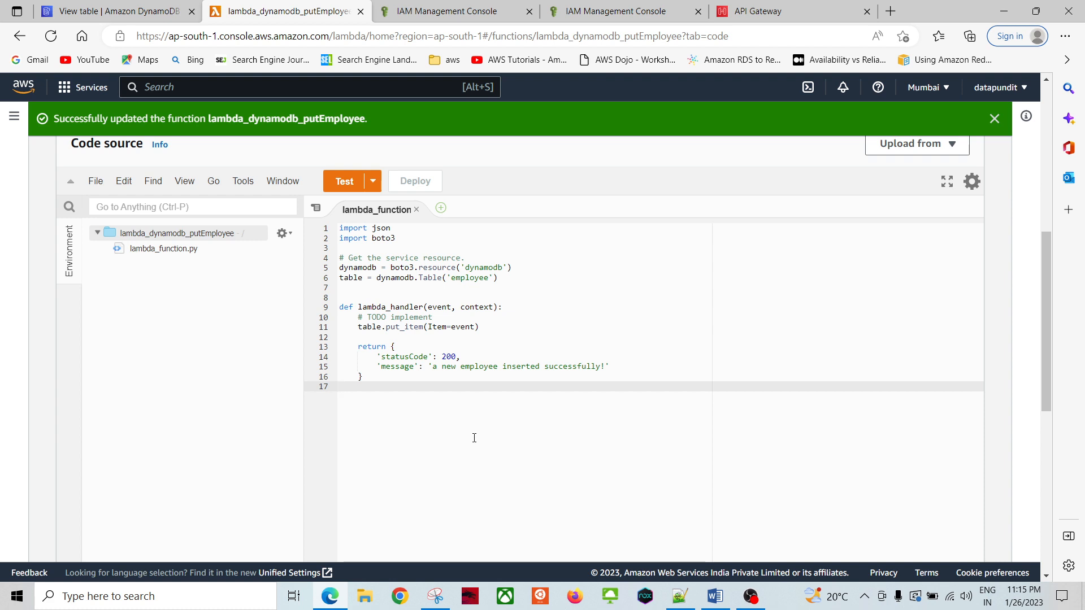
Step: Glance at the Word notes document, then return to the browser
{"action": "scroll", "coordinate": [451, 432], "scroll_direction": "down", "scroll_amount": 5}
{"action": "scroll", "coordinate": [426, 417], "scroll_direction": "up", "scroll_amount": 5}
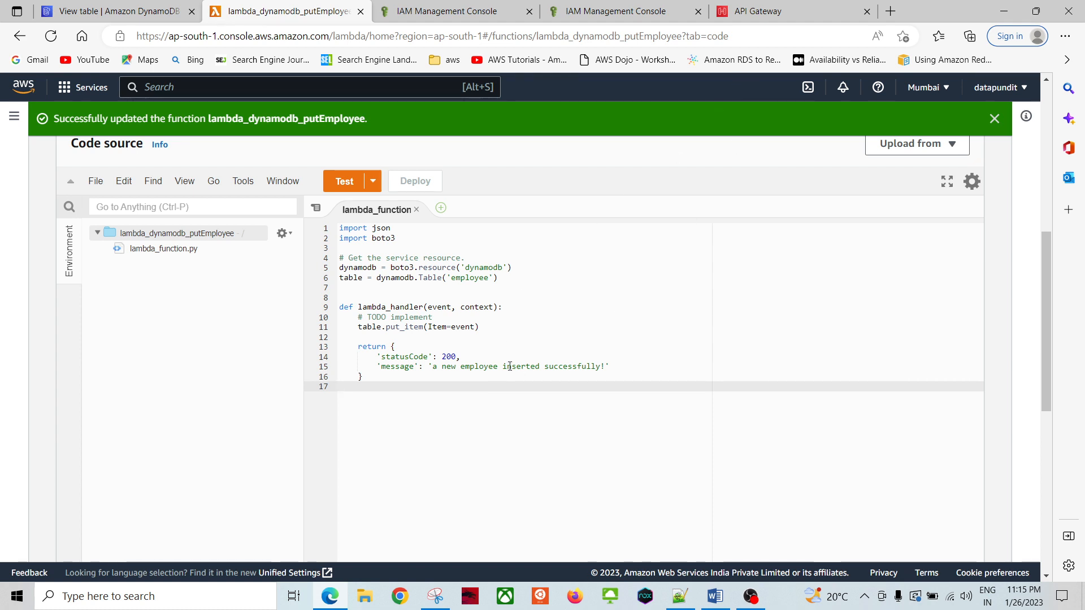
{"action": "left_click", "coordinate": [715, 596]}
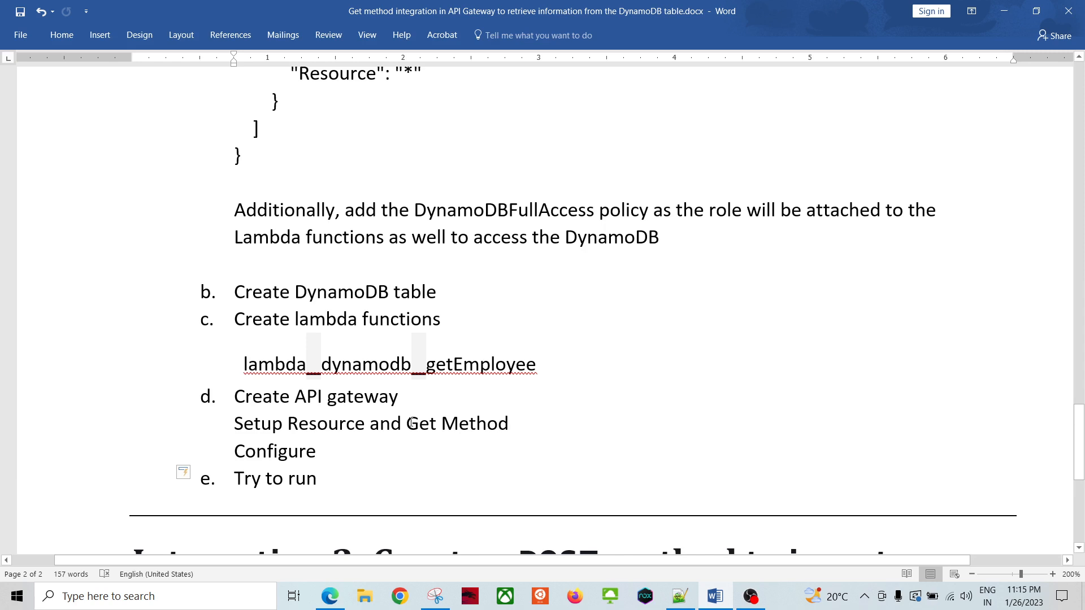
{"action": "scroll", "coordinate": [411, 423], "scroll_direction": "down", "scroll_amount": 3}
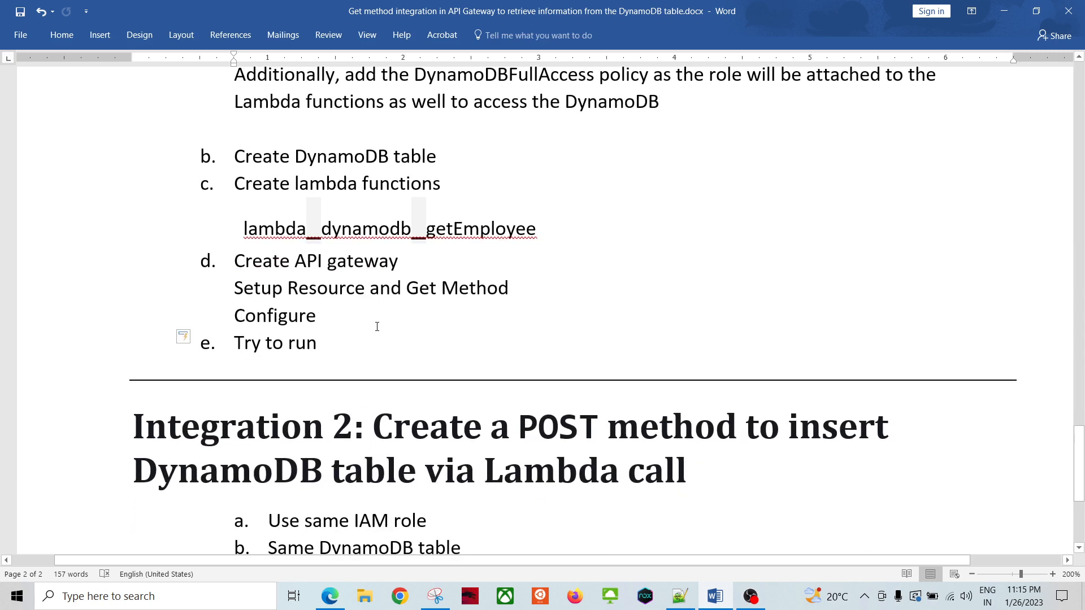
{"action": "key", "text": "alt+Tab"}
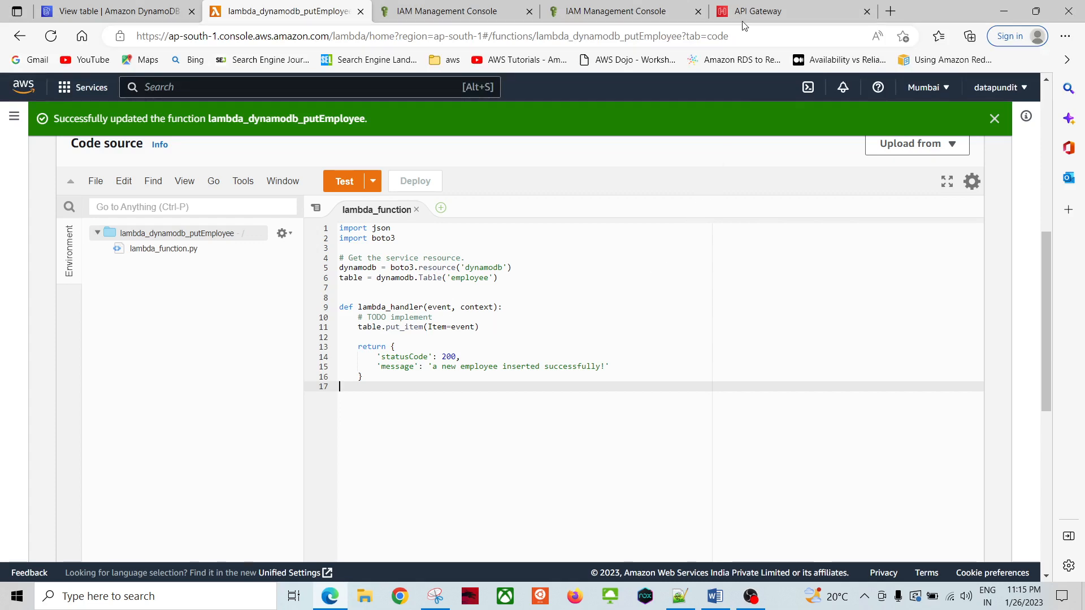
Step: Open the employee_details API in API Gateway and check its resource Actions menu
{"action": "left_click", "coordinate": [751, 12]}
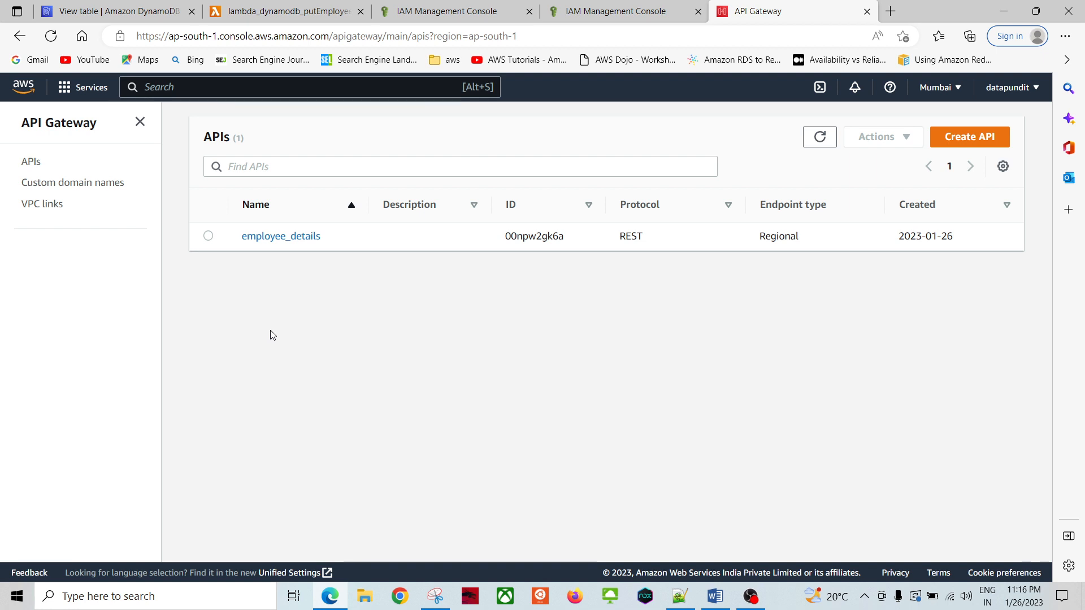
{"action": "left_click", "coordinate": [300, 237]}
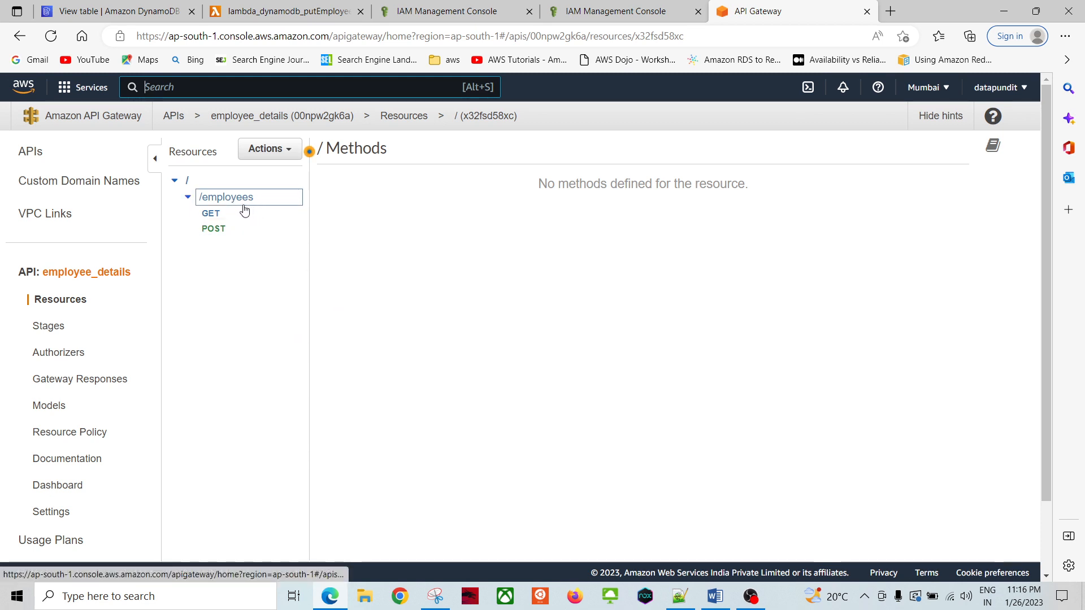
{"action": "left_click", "coordinate": [255, 155]}
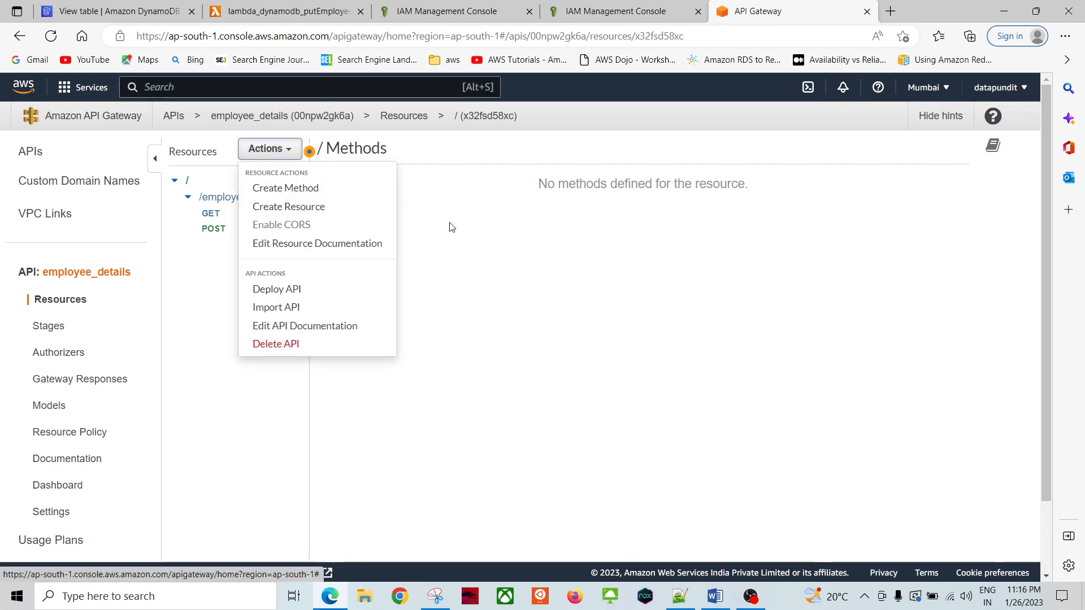
{"action": "left_click", "coordinate": [497, 307]}
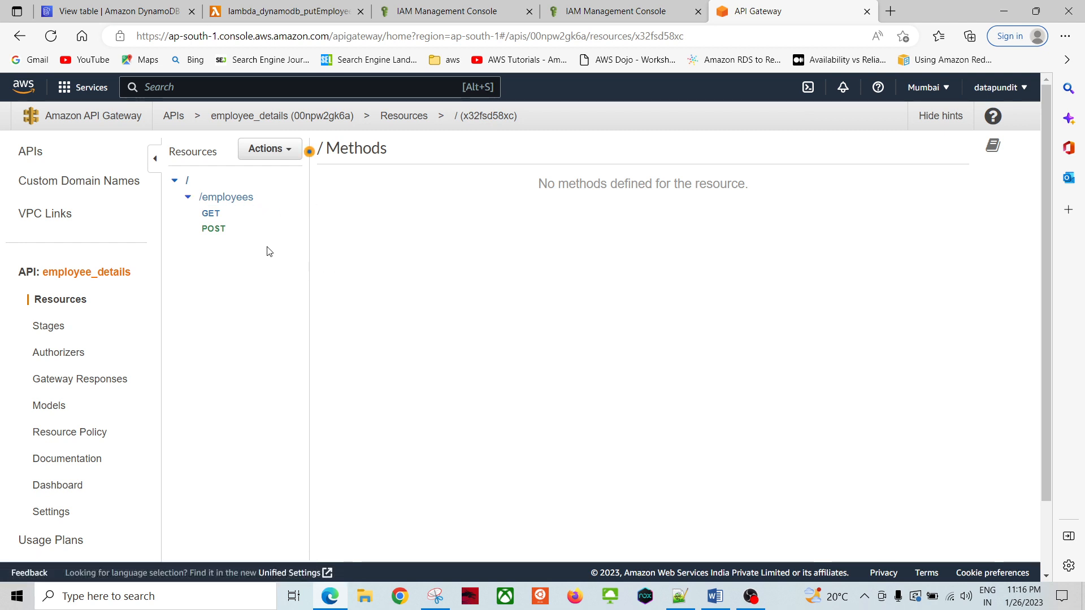
{"action": "left_click", "coordinate": [266, 150]}
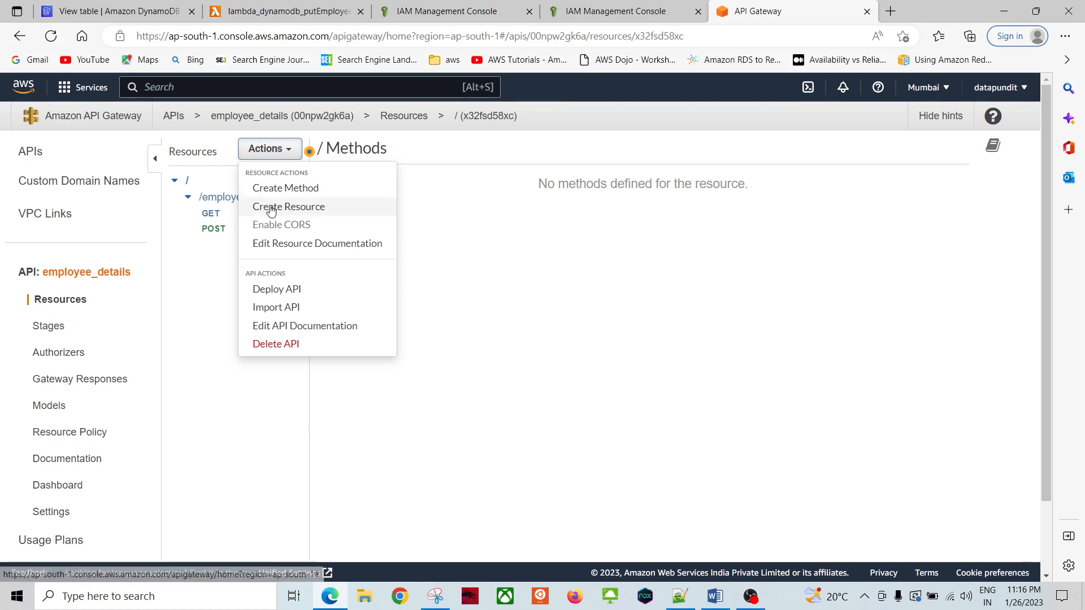
{"action": "left_click", "coordinate": [482, 300]}
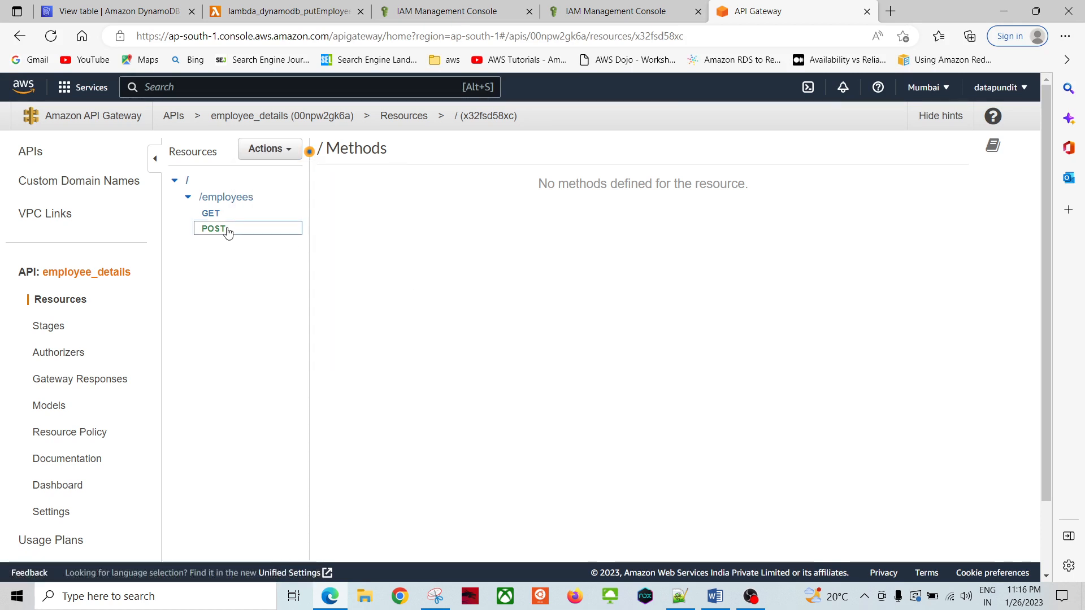
Step: View /employees GET, cancel an empty new method, and show the /employees methods overview
{"action": "left_click", "coordinate": [213, 216]}
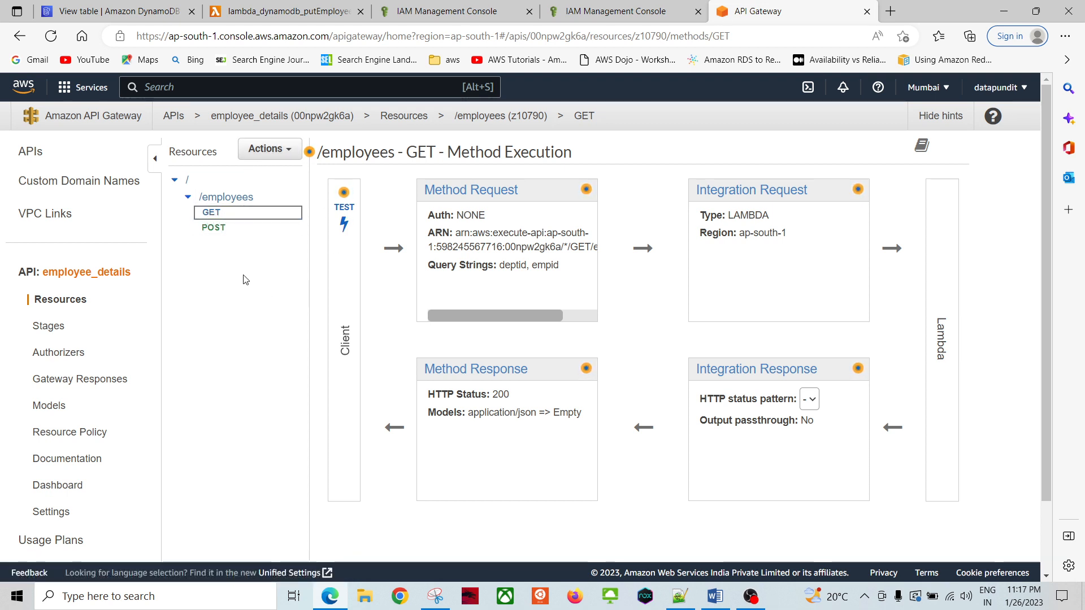
{"action": "left_click", "coordinate": [270, 149]}
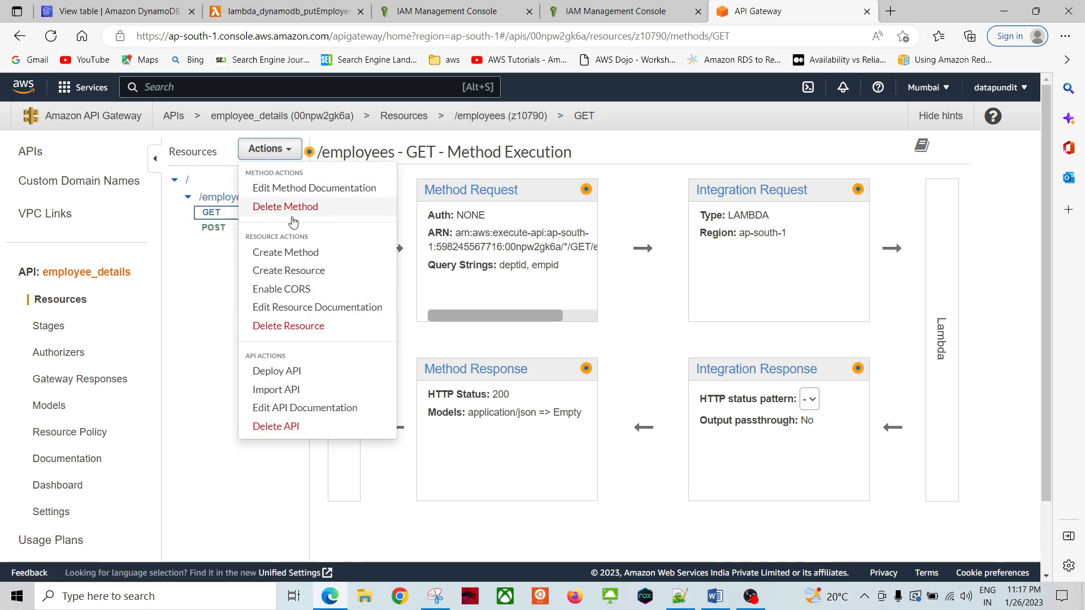
{"action": "left_click", "coordinate": [308, 252]}
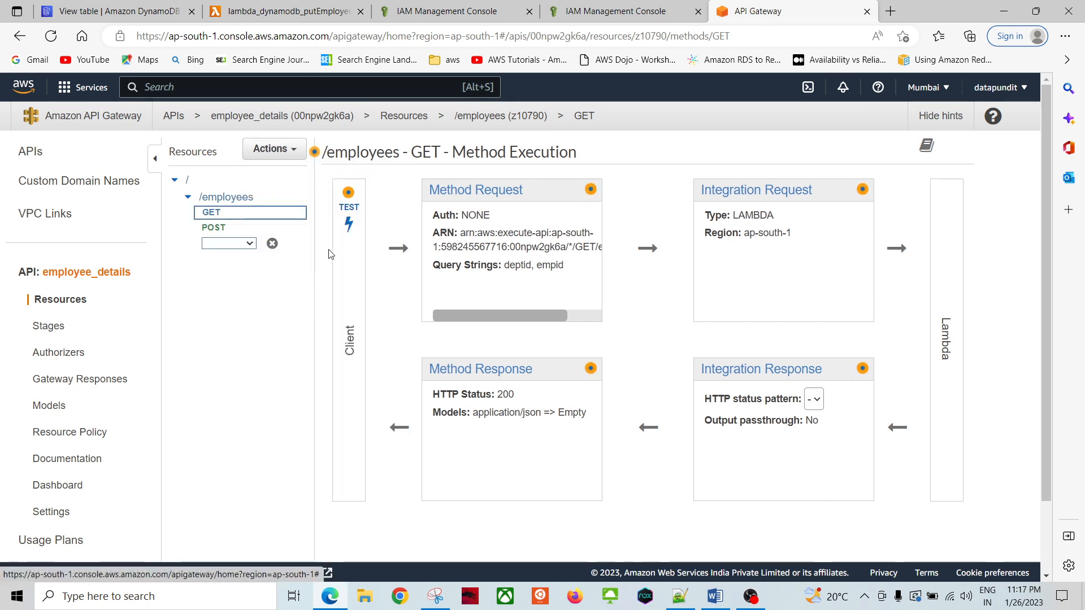
{"action": "left_click", "coordinate": [250, 244]}
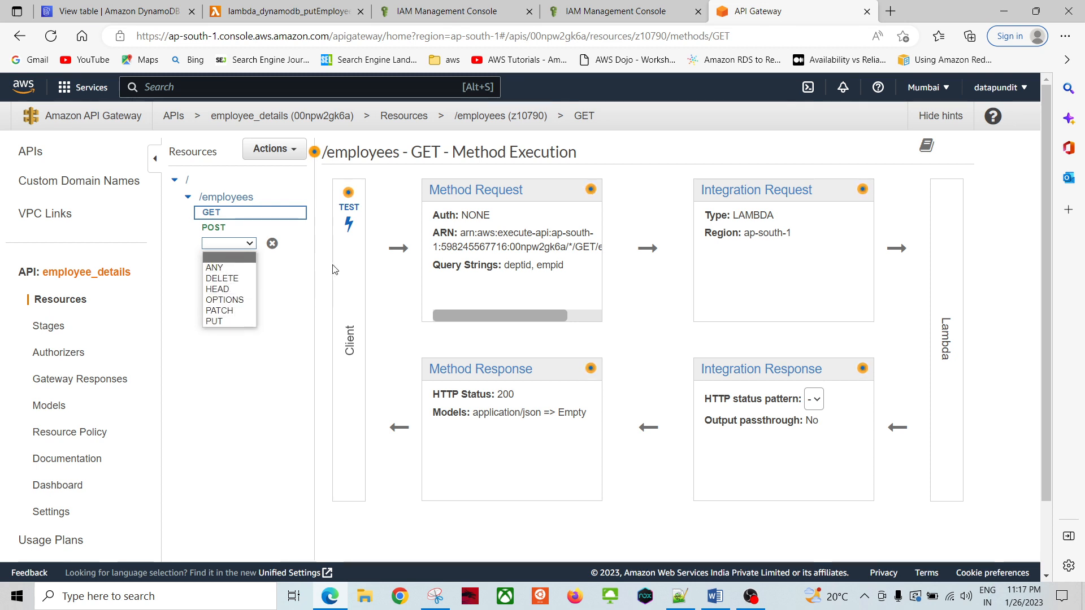
{"action": "left_click", "coordinate": [272, 243]}
{"action": "left_click", "coordinate": [273, 243]}
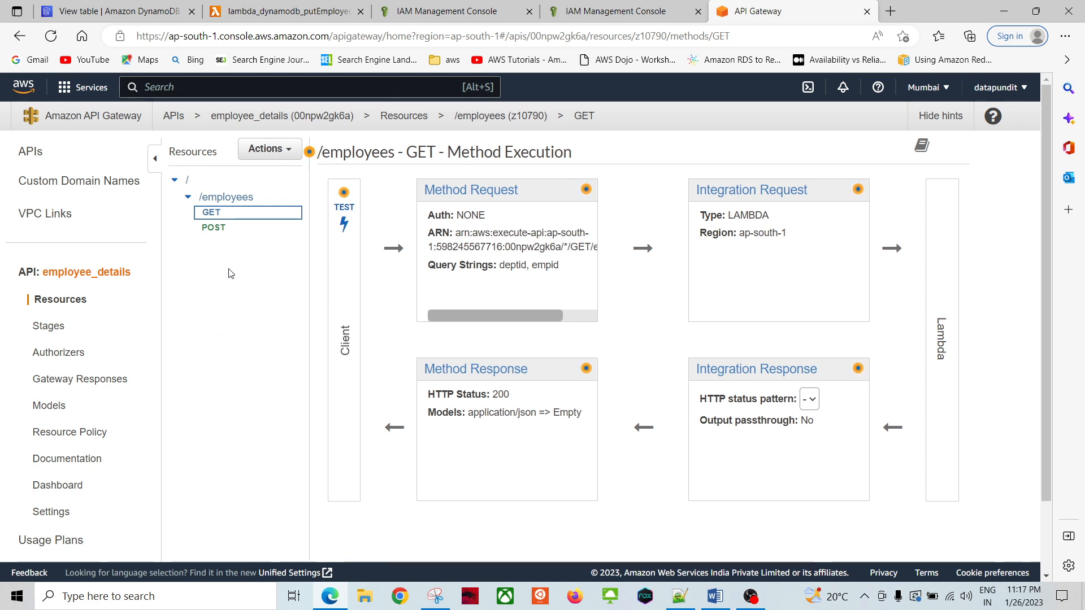
{"action": "left_click", "coordinate": [228, 197]}
{"action": "left_click", "coordinate": [274, 152]}
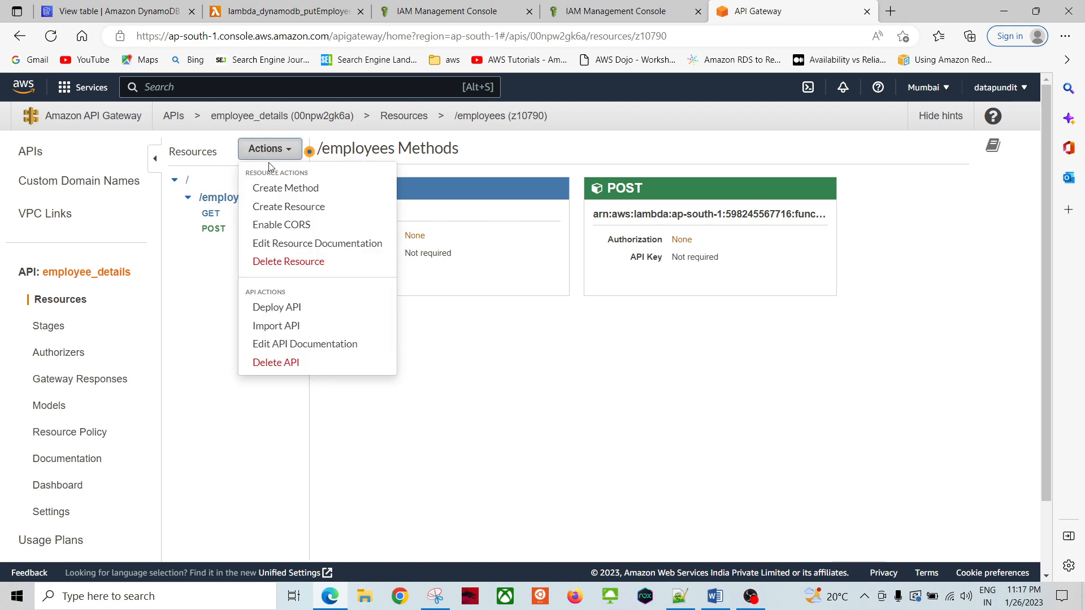
{"action": "left_click", "coordinate": [283, 186]}
{"action": "left_click", "coordinate": [240, 244]}
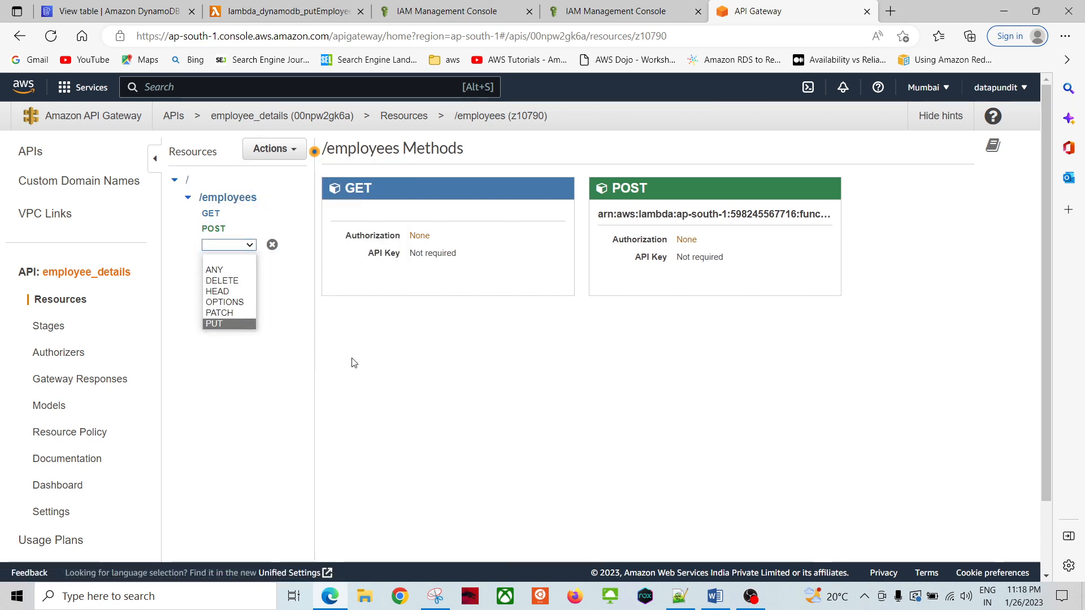
{"action": "left_click", "coordinate": [403, 366]}
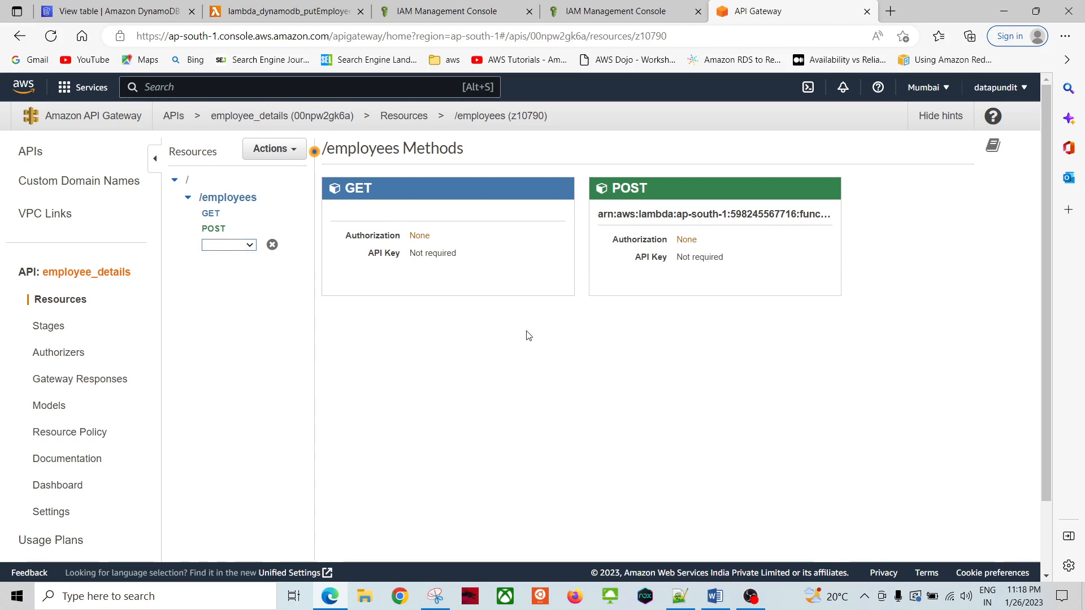
{"action": "left_click", "coordinate": [271, 245]}
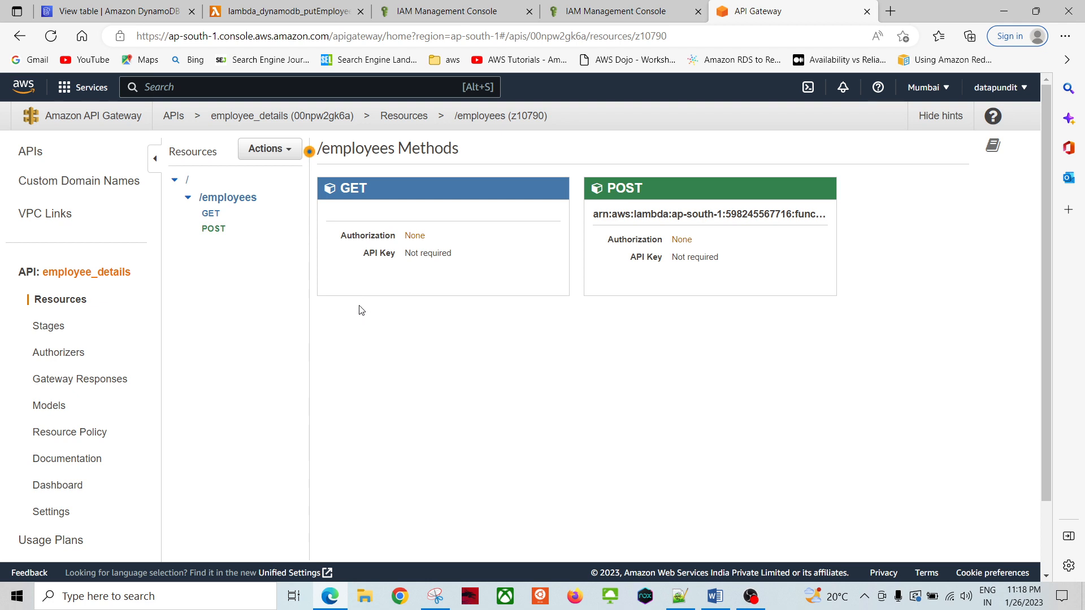
{"action": "left_click", "coordinate": [229, 197]}
{"action": "left_click", "coordinate": [283, 149]}
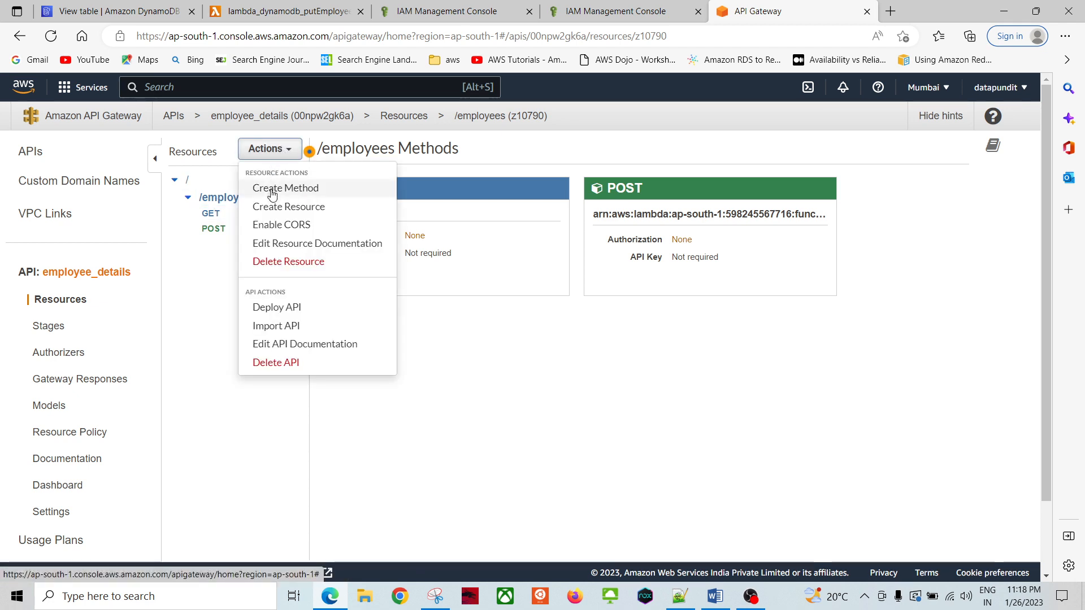
{"action": "left_click", "coordinate": [289, 192]}
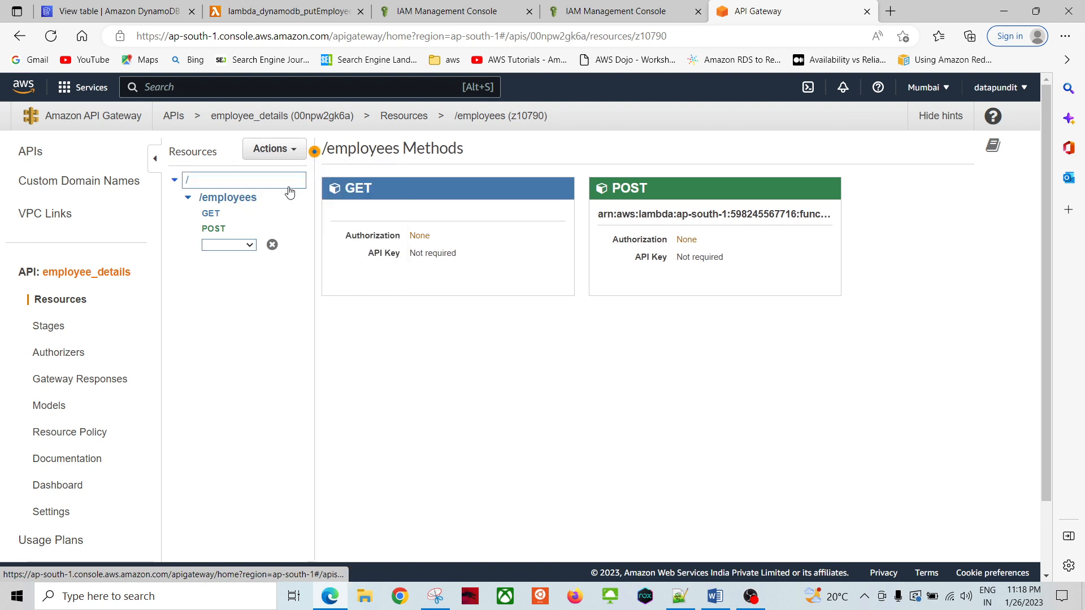
{"action": "left_click", "coordinate": [250, 245]}
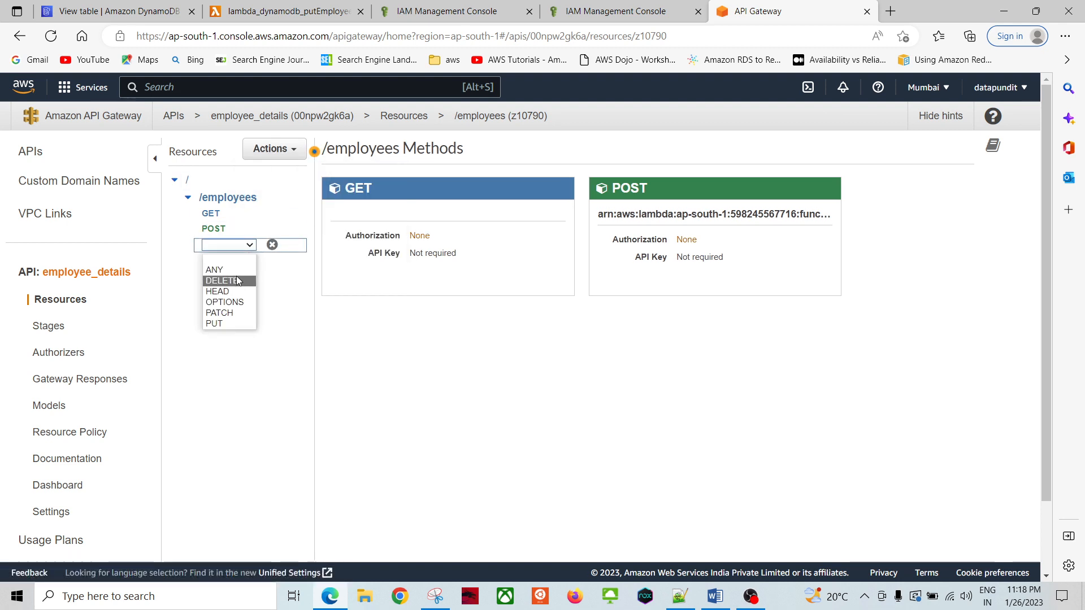
{"action": "left_click", "coordinate": [375, 328]}
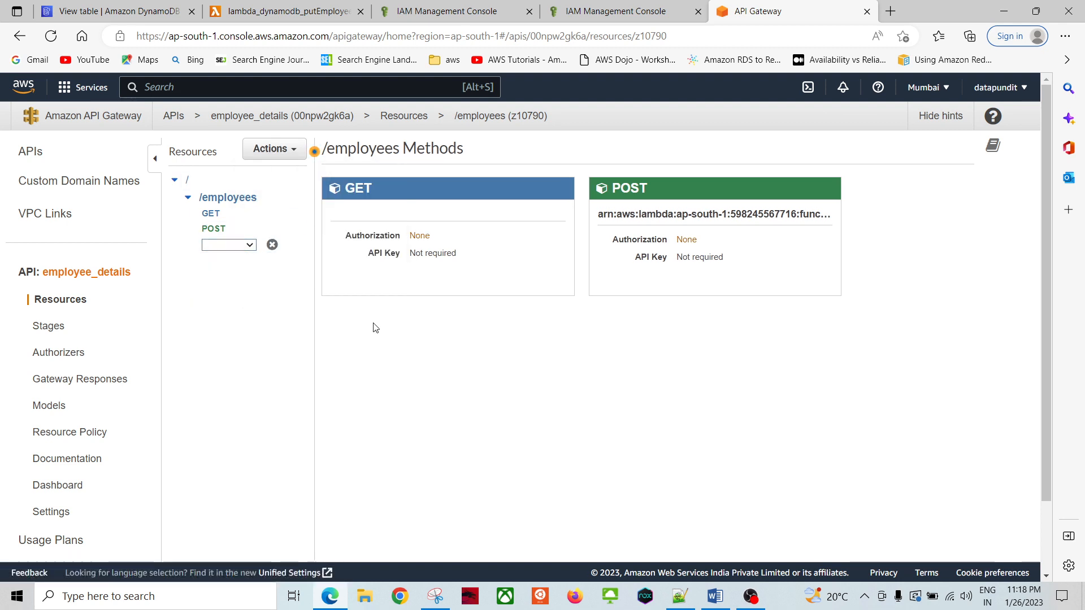
{"action": "left_click", "coordinate": [272, 244]}
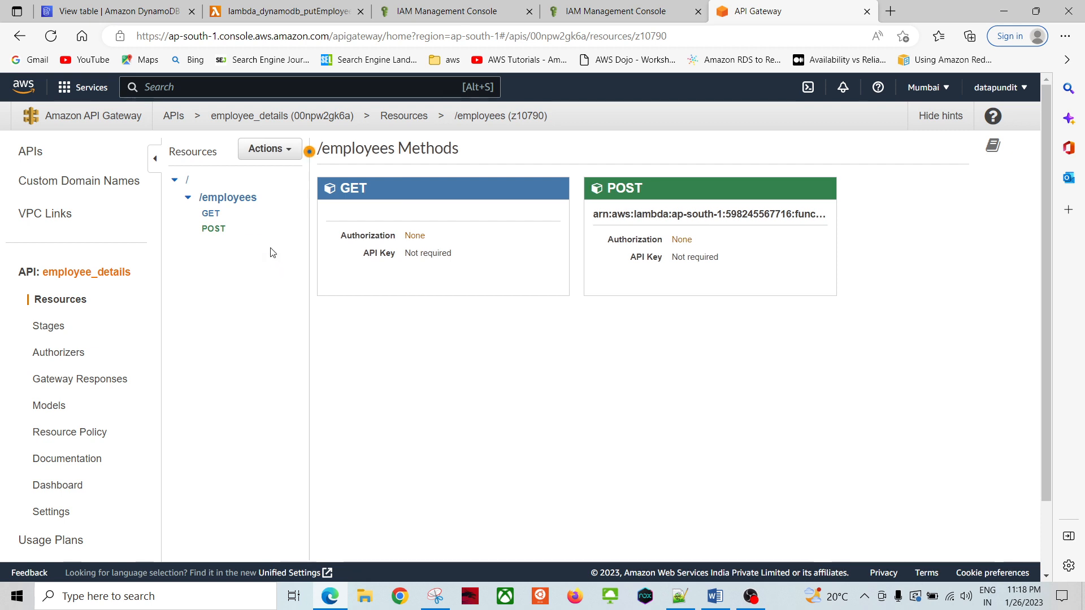
{"action": "left_click", "coordinate": [212, 213]}
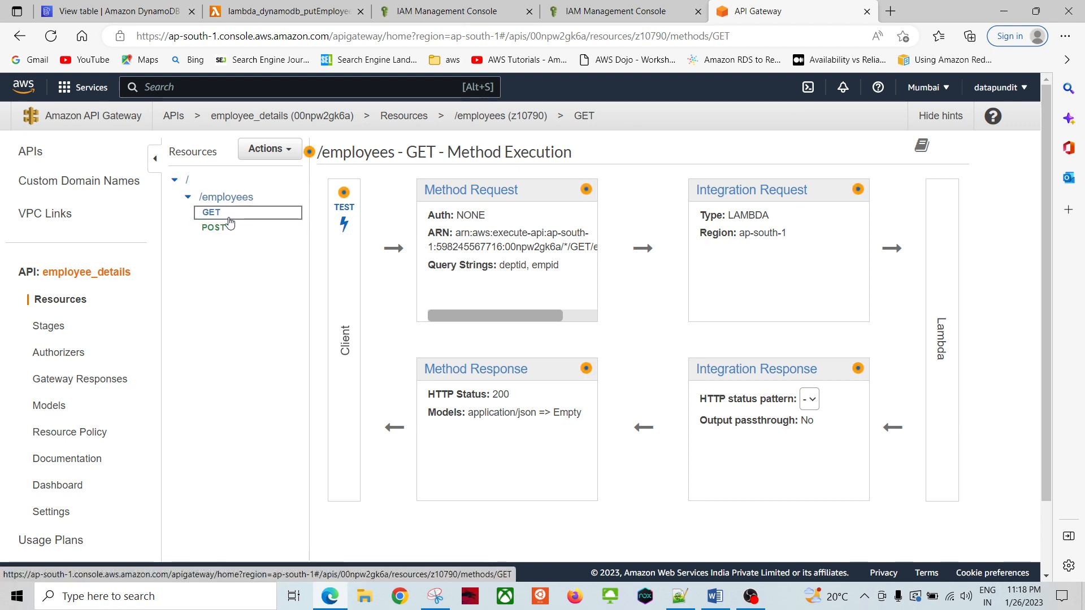
{"action": "left_click", "coordinate": [239, 201]}
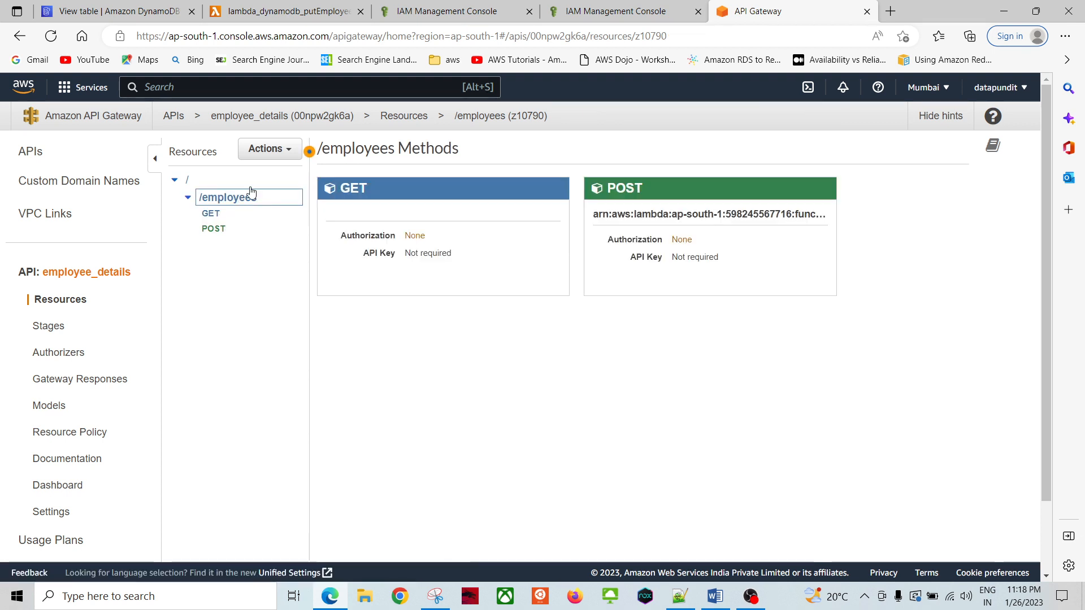
{"action": "left_click", "coordinate": [265, 148]}
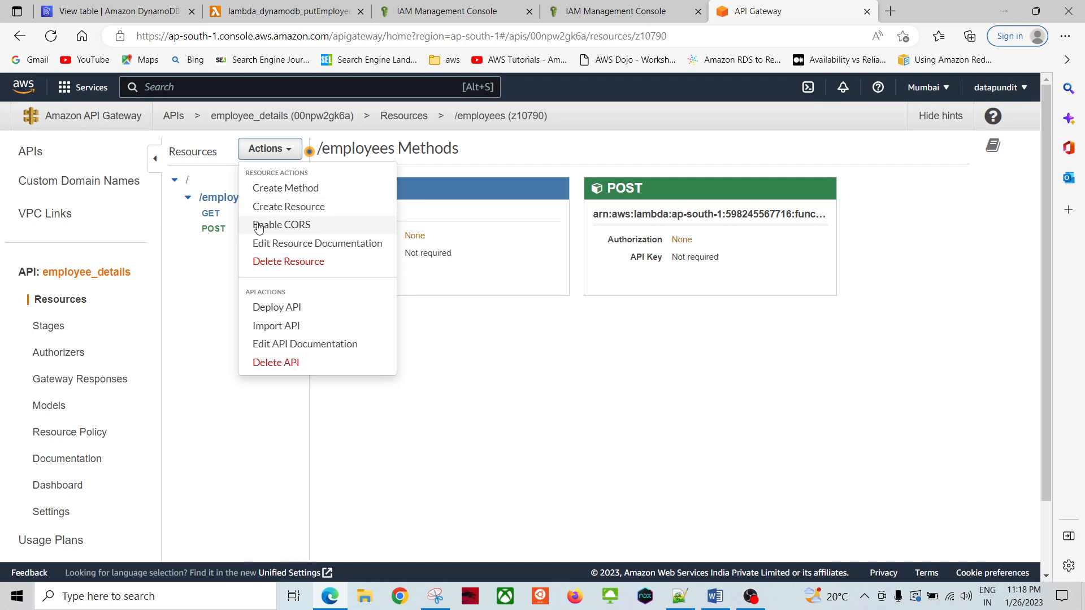
{"action": "left_click", "coordinate": [296, 189]}
{"action": "left_click", "coordinate": [242, 245]}
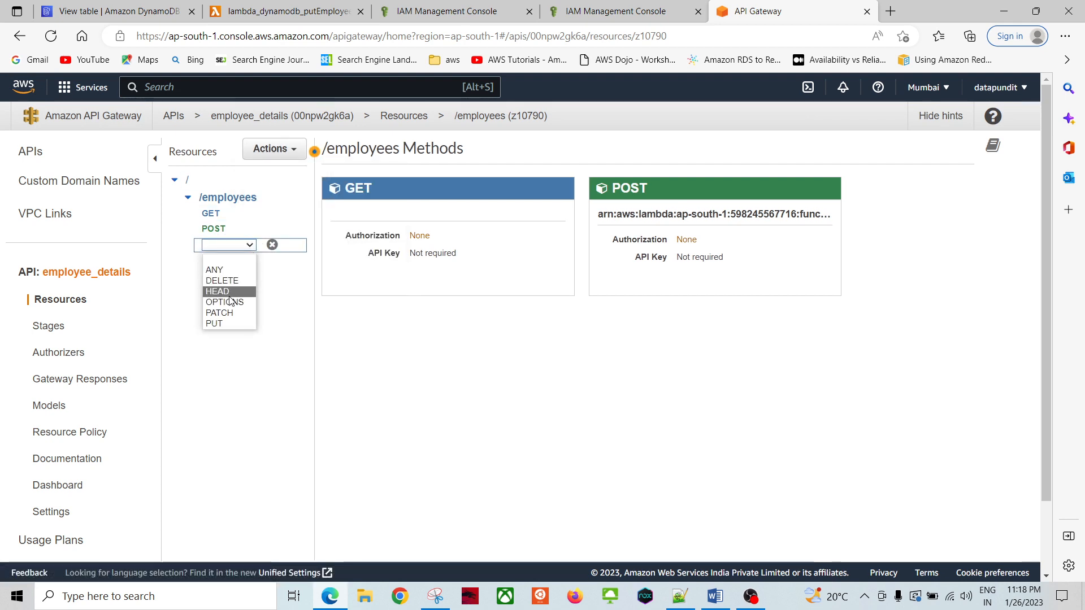
{"action": "left_click", "coordinate": [315, 339]}
{"action": "left_click", "coordinate": [272, 245]}
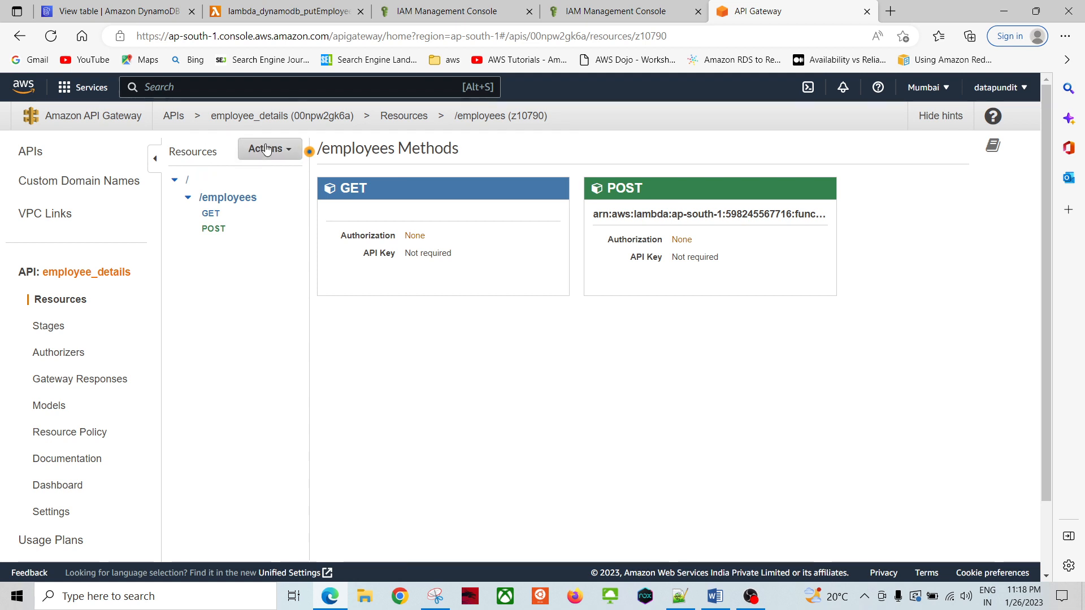
{"action": "left_click", "coordinate": [260, 150]}
Step: Create a child resource named emp1 under /employees
{"action": "left_click", "coordinate": [279, 208]}
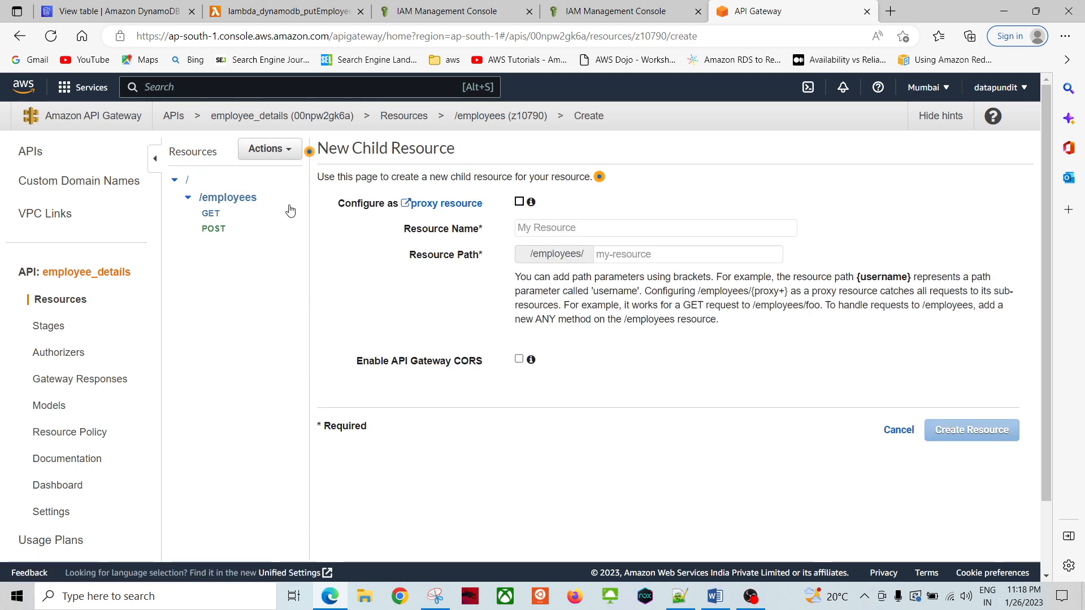
{"action": "left_click", "coordinate": [544, 227]}
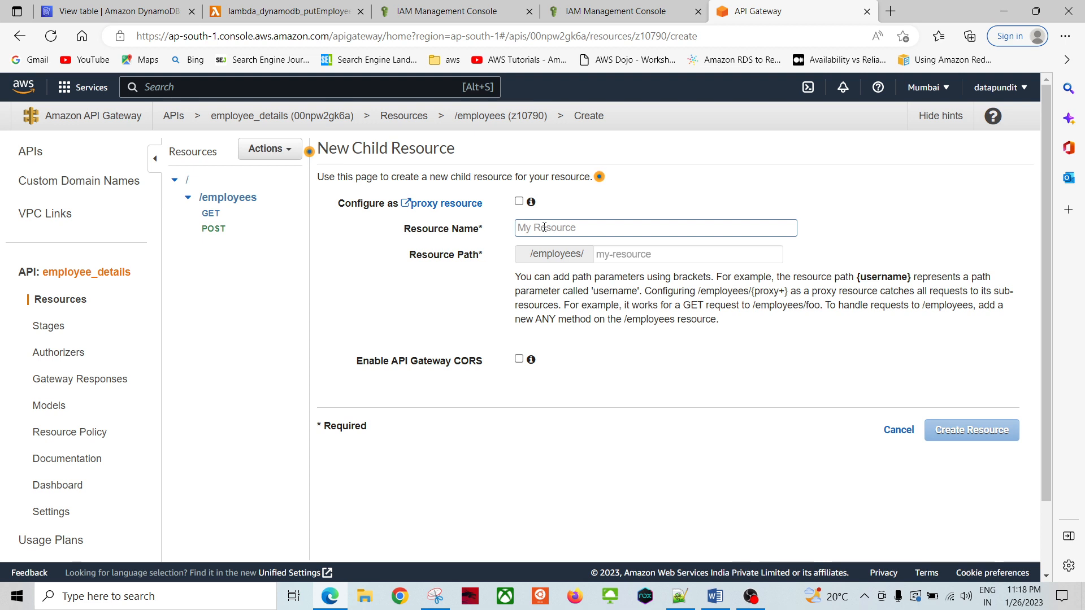
{"action": "type", "text": "emp1"}
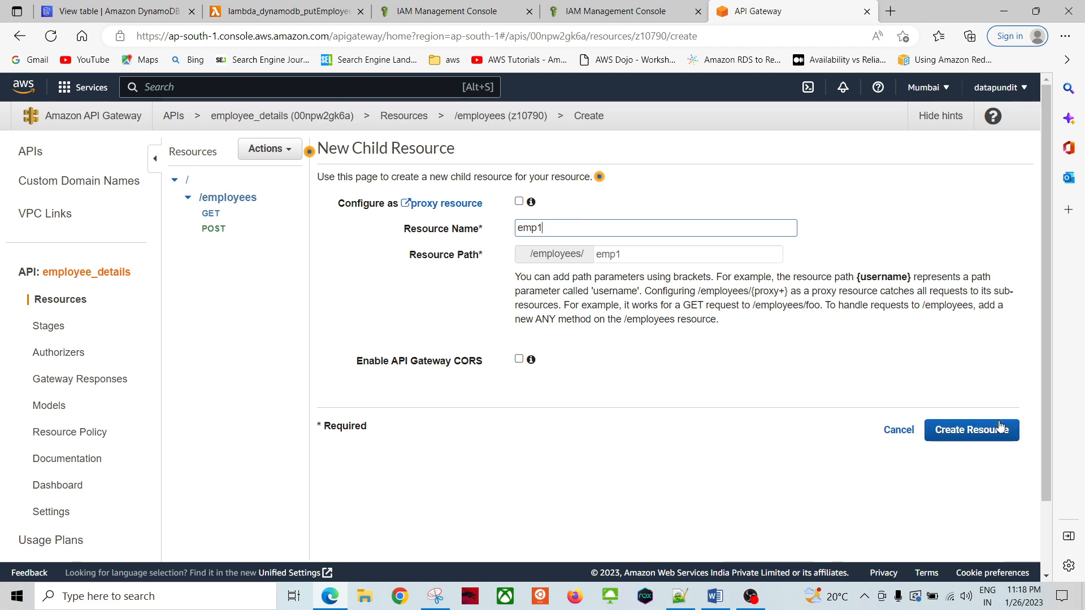
{"action": "left_click", "coordinate": [997, 431]}
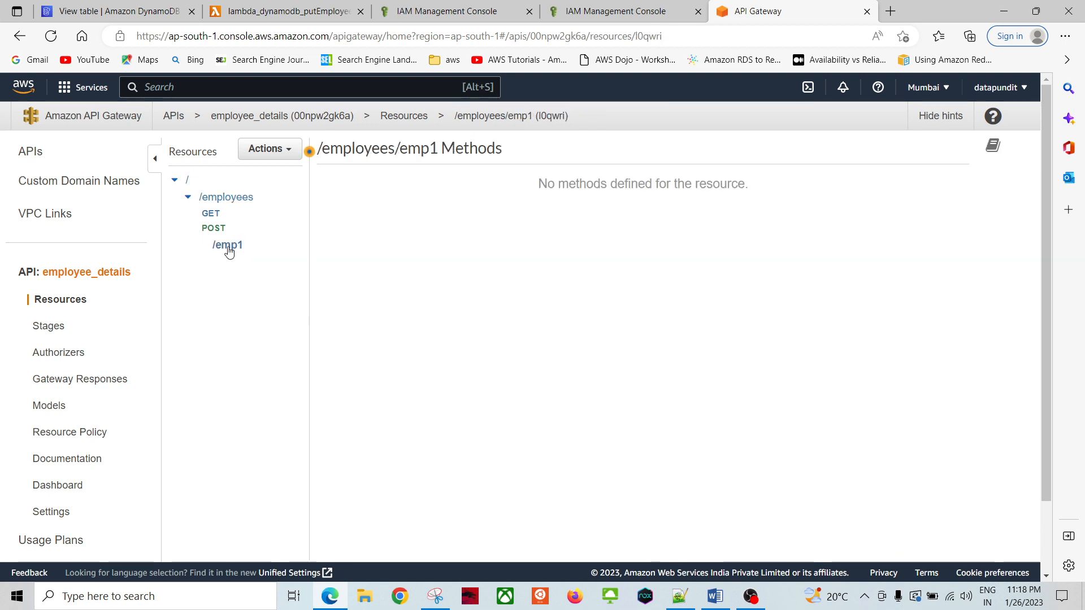
Step: Add a GET method to /employees/emp1
{"action": "left_click", "coordinate": [229, 252]}
{"action": "left_click", "coordinate": [280, 149]}
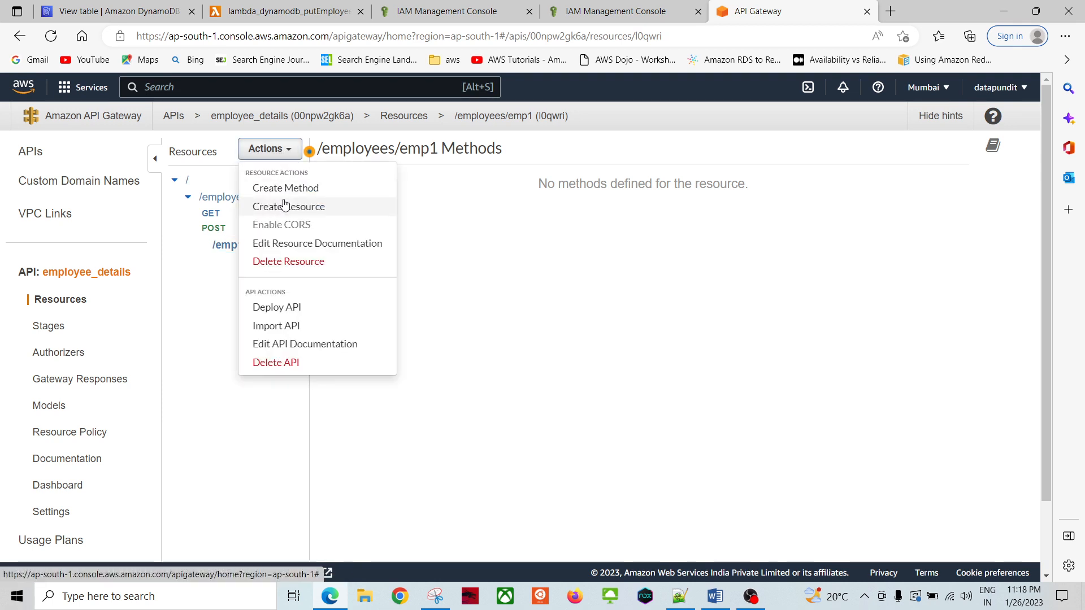
{"action": "left_click", "coordinate": [285, 188]}
{"action": "left_click", "coordinate": [263, 261]}
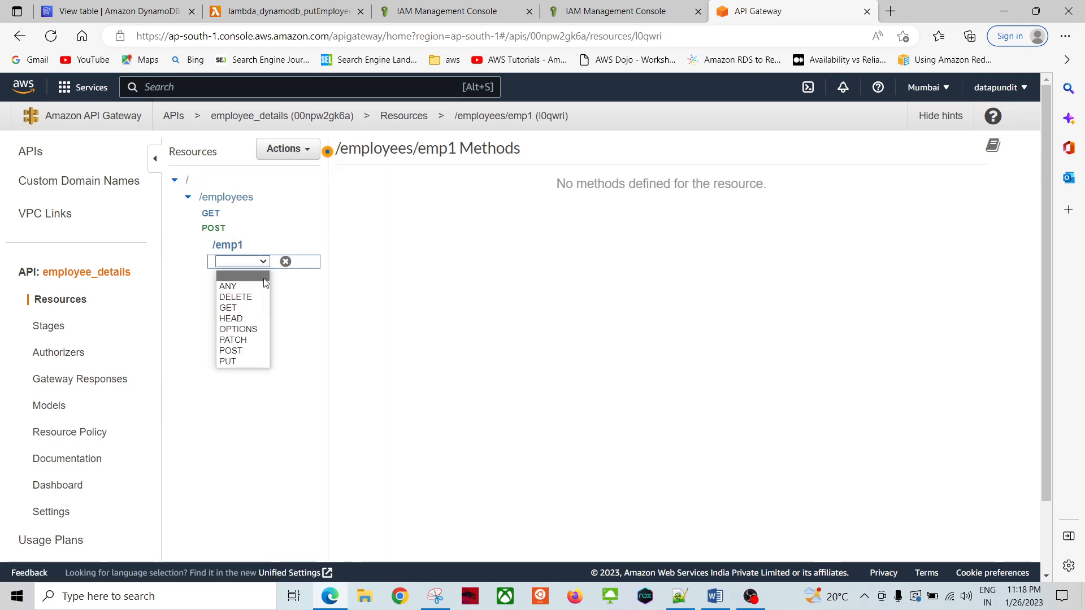
{"action": "left_click", "coordinate": [236, 307]}
{"action": "left_click", "coordinate": [285, 262]}
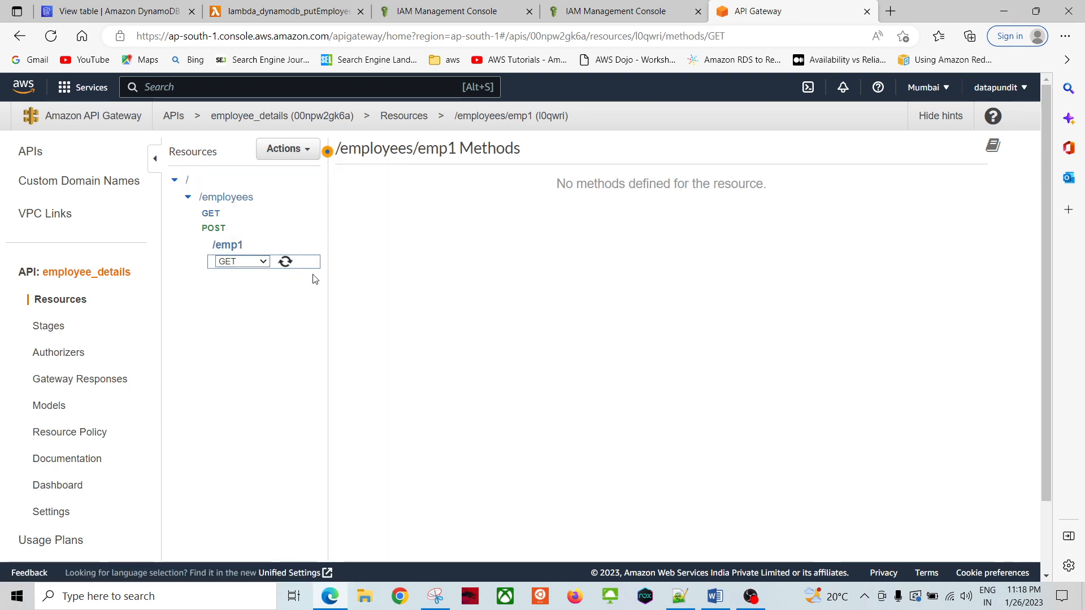
Step: View the /emp1 methods overview, then collapse its branch in the resource tree
{"action": "scroll", "coordinate": [375, 310], "scroll_direction": "down", "scroll_amount": 2}
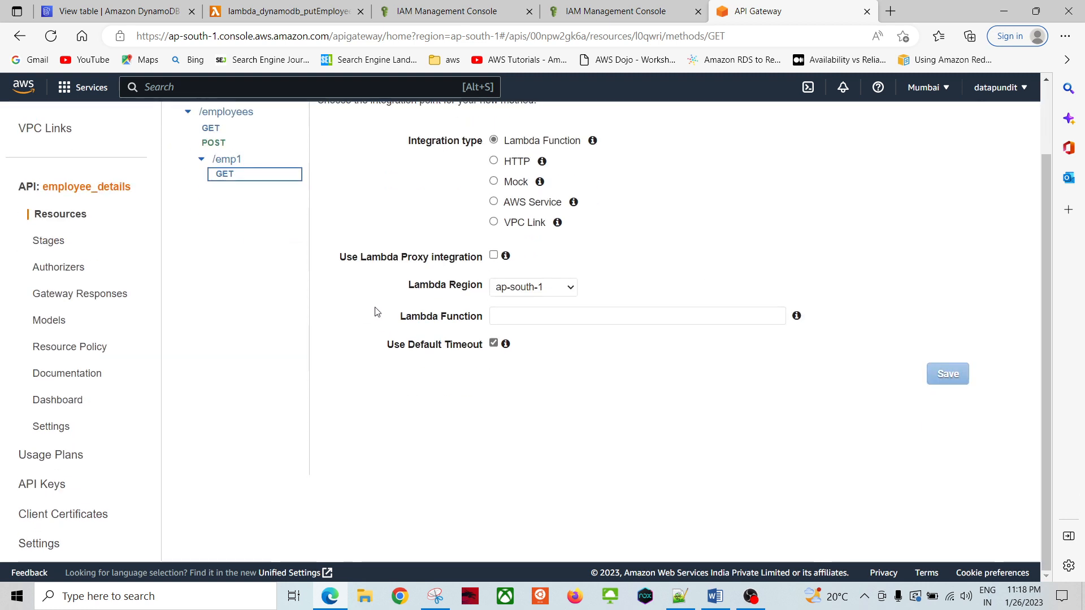
{"action": "scroll", "coordinate": [378, 316], "scroll_direction": "up", "scroll_amount": 2}
{"action": "left_click", "coordinate": [226, 245]}
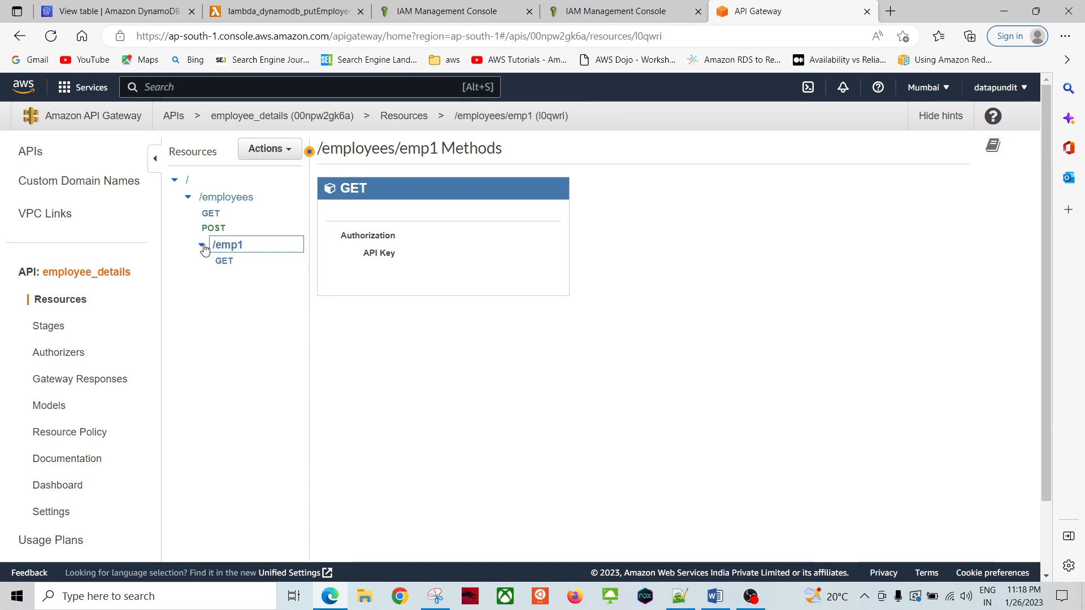
{"action": "right_click", "coordinate": [220, 249]}
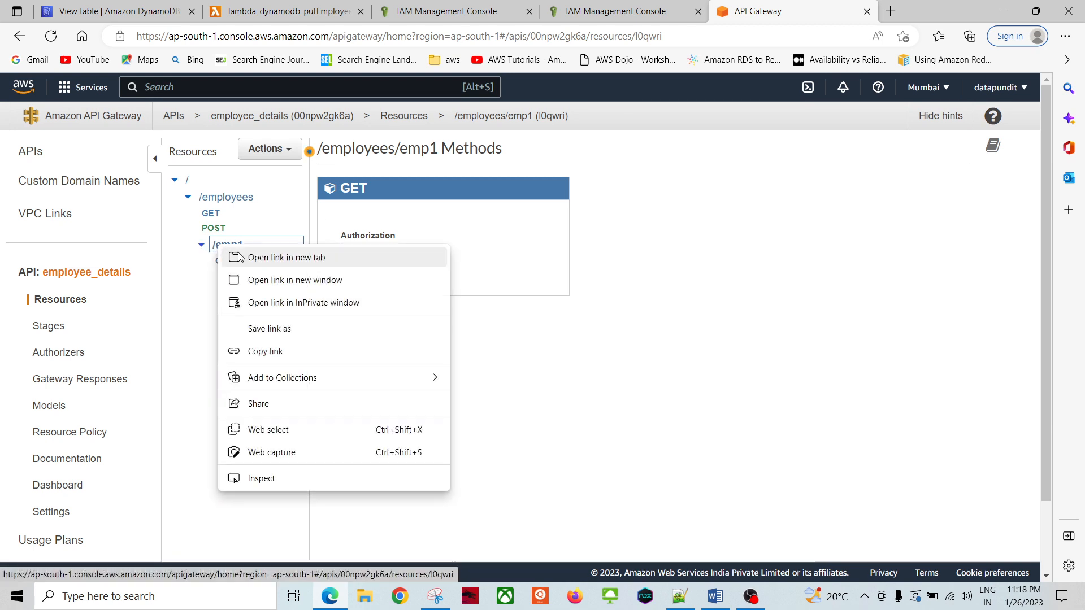
{"action": "left_click", "coordinate": [526, 354]}
{"action": "left_click", "coordinate": [201, 245]}
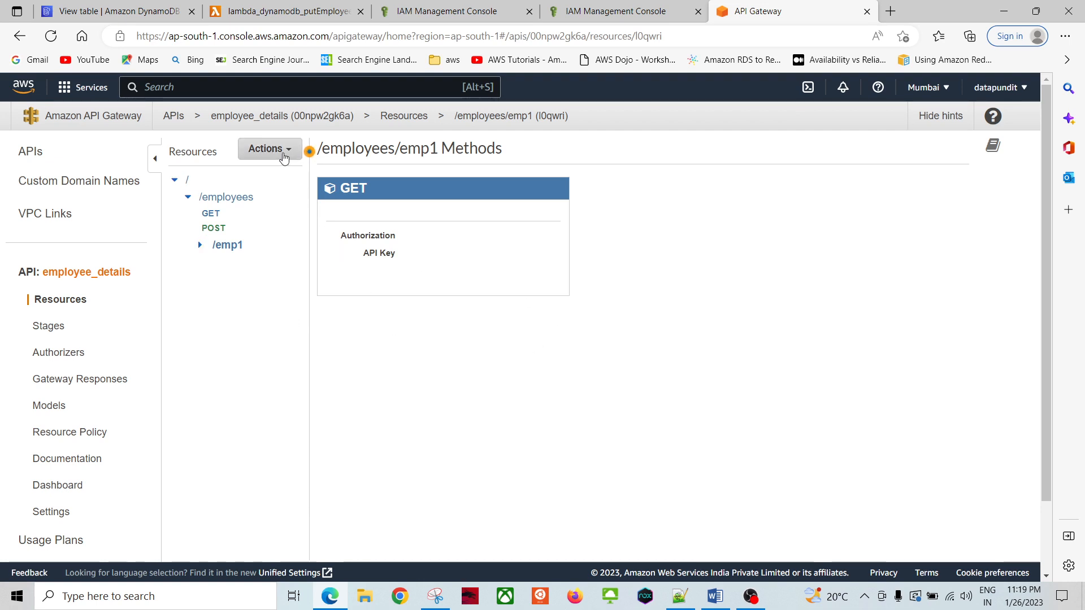
Step: Request deletion of the /employees/emp1 resource
{"action": "left_click", "coordinate": [271, 149]}
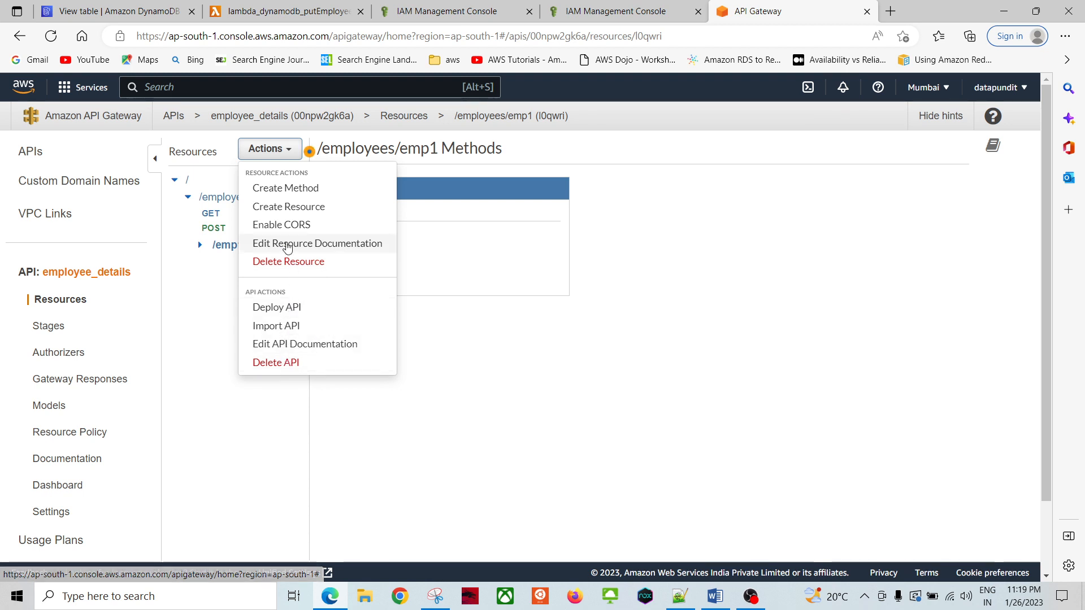
{"action": "left_click", "coordinate": [265, 149]}
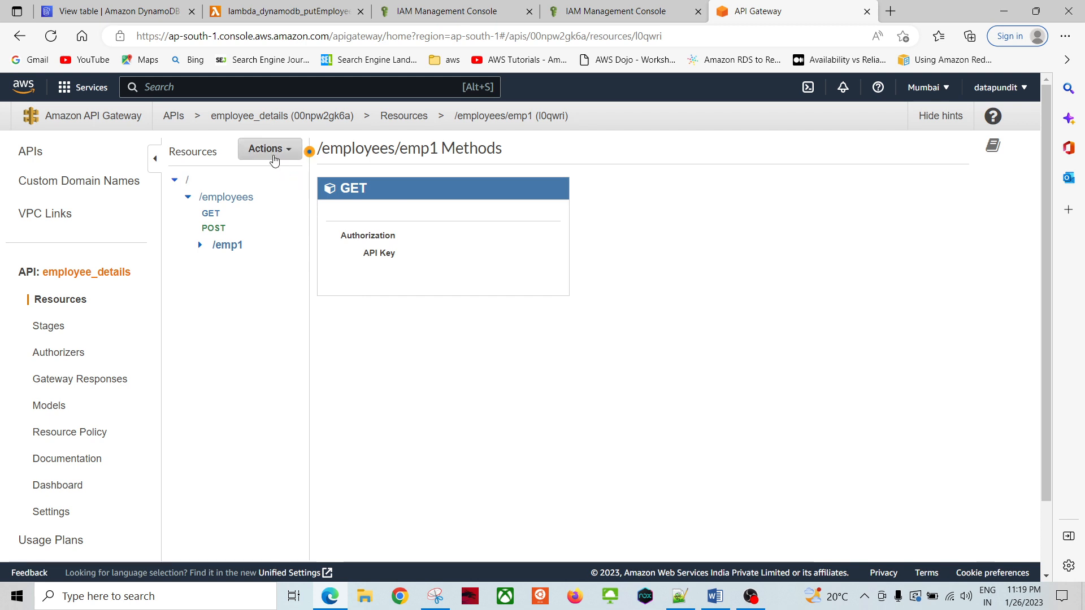
{"action": "left_click", "coordinate": [234, 250]}
{"action": "left_click", "coordinate": [262, 148]}
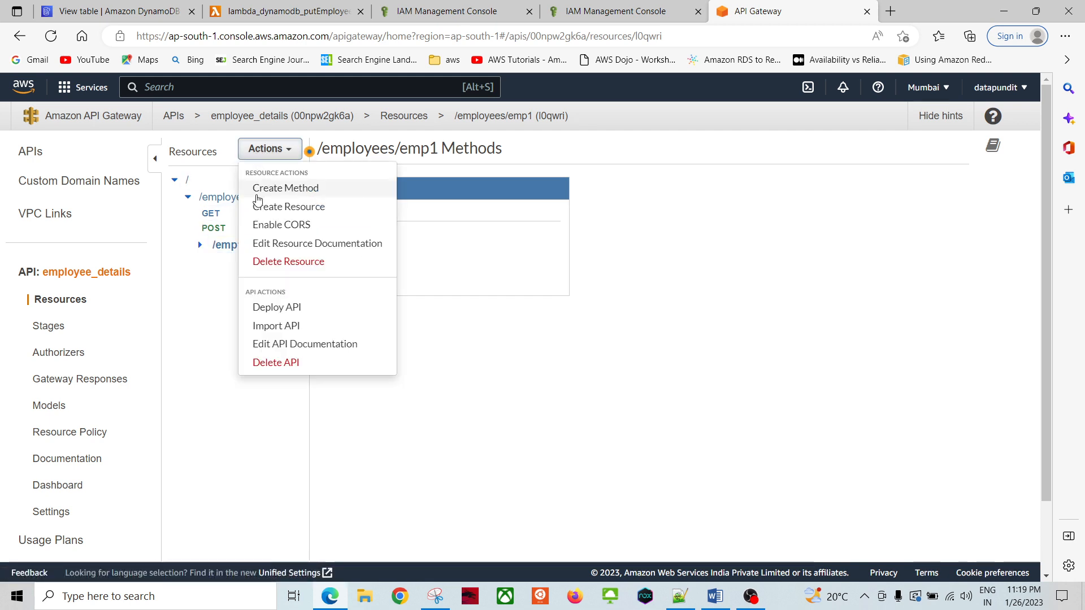
{"action": "left_click", "coordinate": [276, 262]}
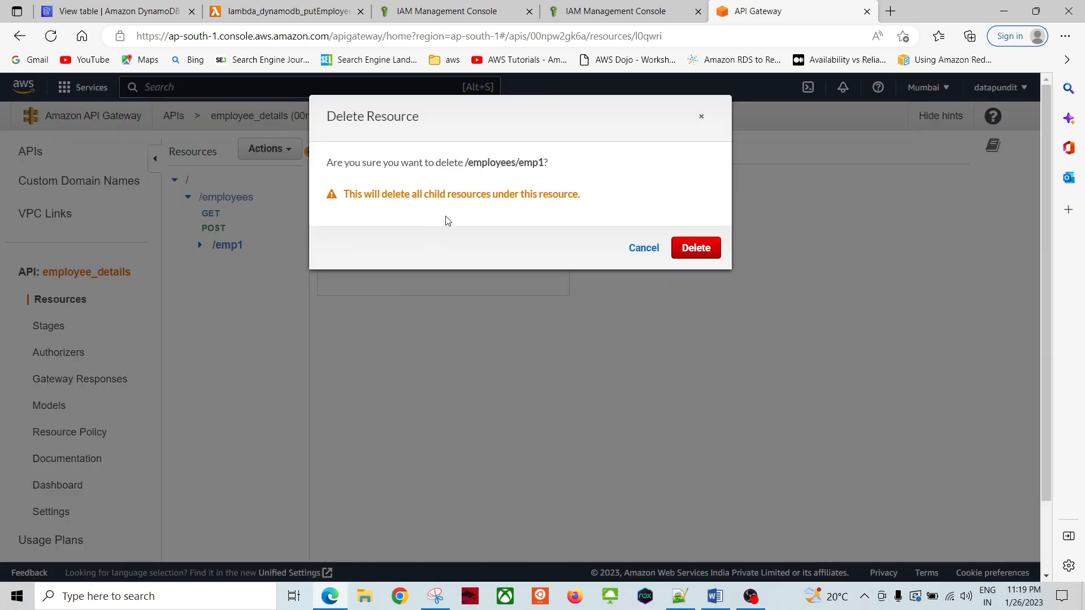
Step: Delete the /employees/emp1 resource and open the /employees GET Method Execution
{"action": "left_click", "coordinate": [692, 256]}
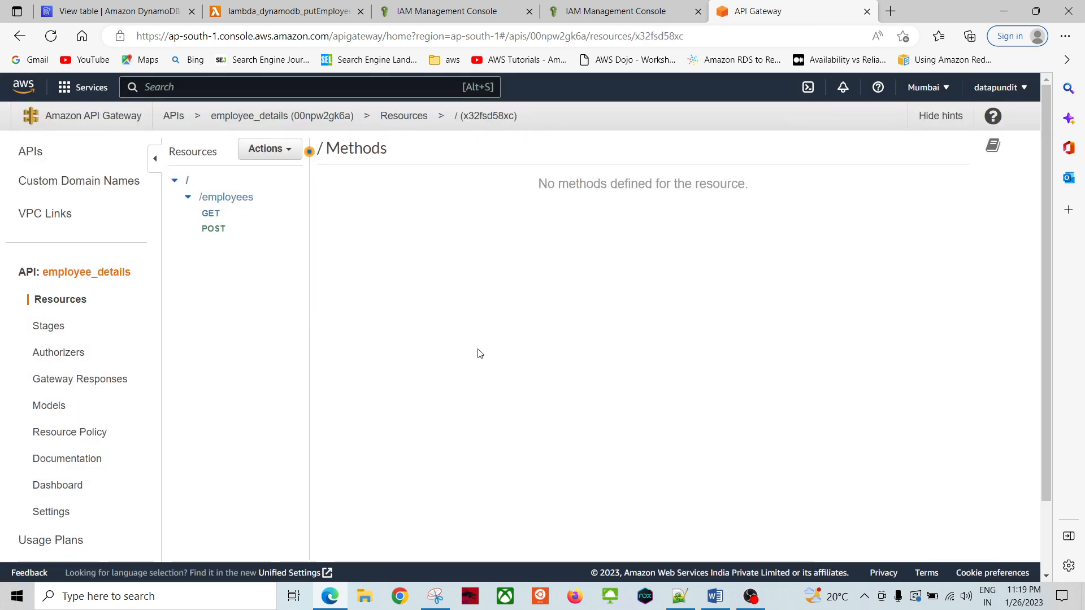
{"action": "left_click", "coordinate": [213, 212]}
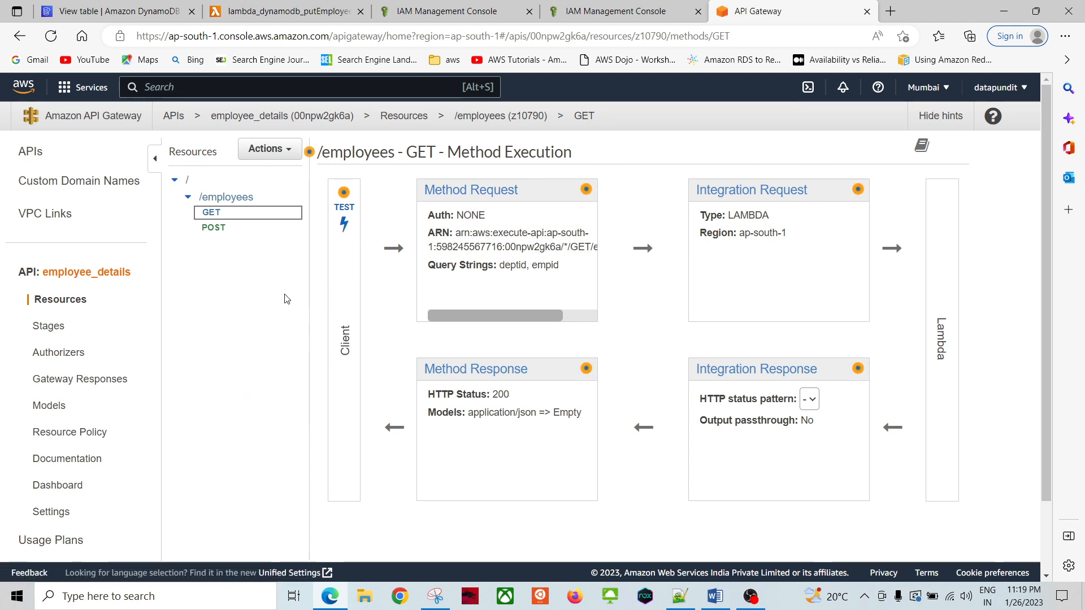
Step: Open the GET Method Request settings and expand its URL query string parameters
{"action": "left_click", "coordinate": [488, 193]}
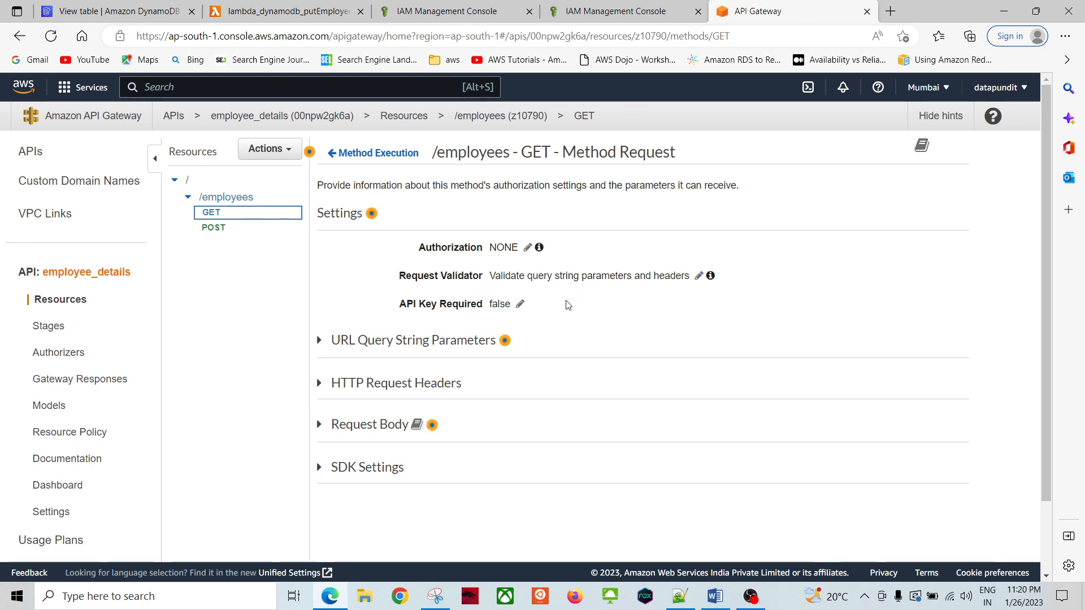
{"action": "left_click", "coordinate": [320, 342]}
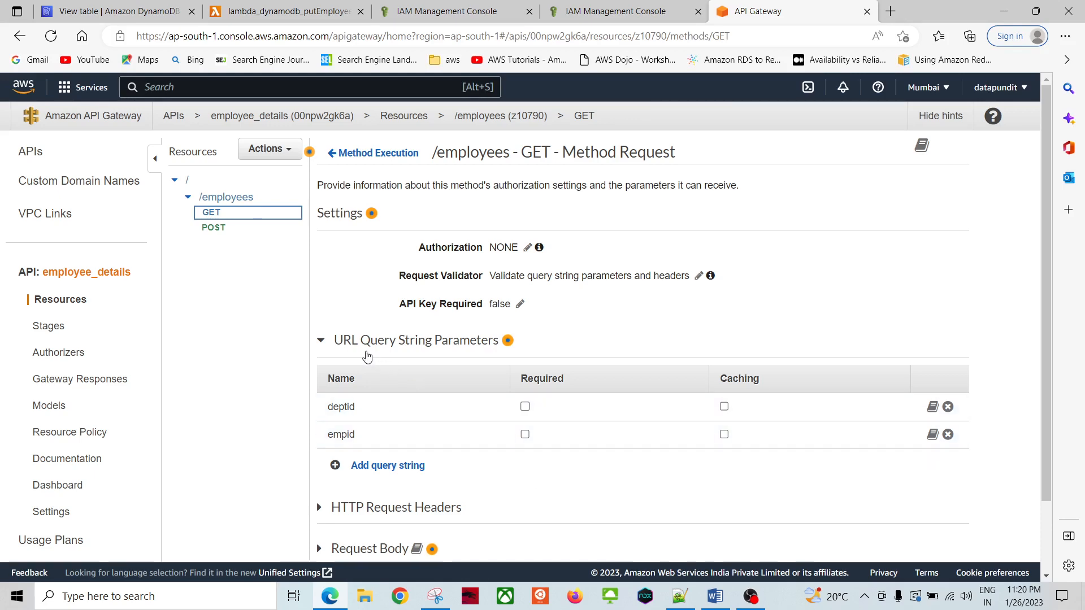
{"action": "scroll", "coordinate": [536, 475], "scroll_direction": "down", "scroll_amount": 3}
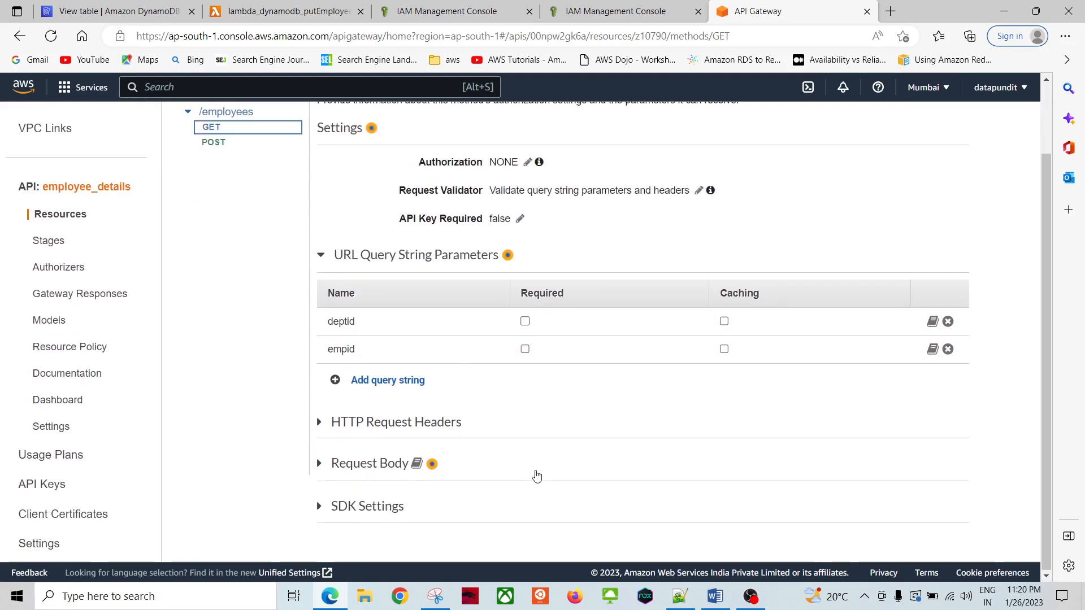
{"action": "scroll", "coordinate": [455, 415], "scroll_direction": "up", "scroll_amount": 2}
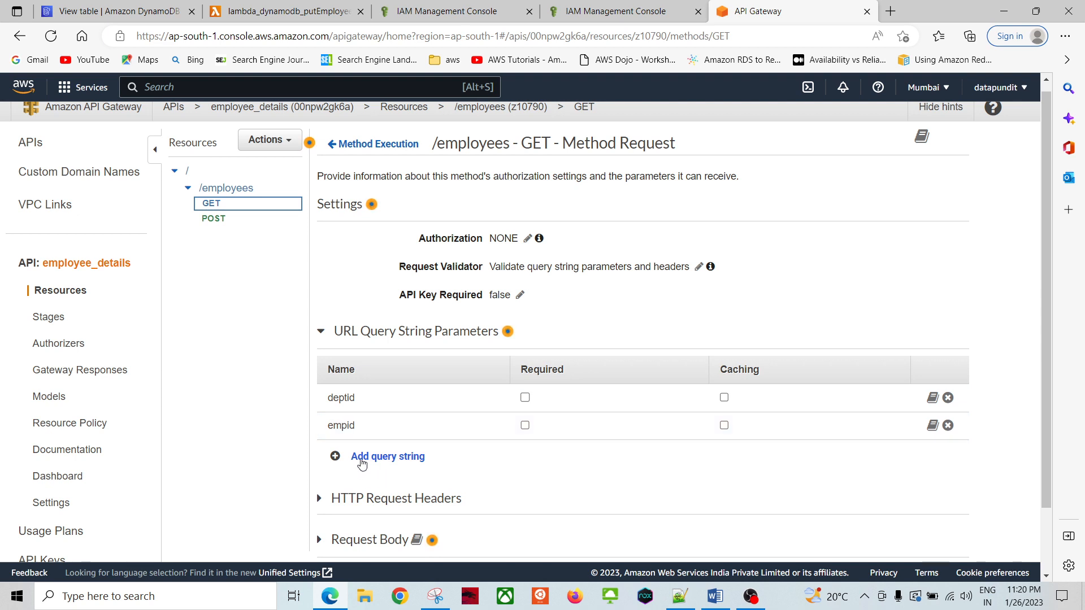
Step: Add a test query string parameter 'abc', then remove it again
{"action": "left_click", "coordinate": [374, 456]}
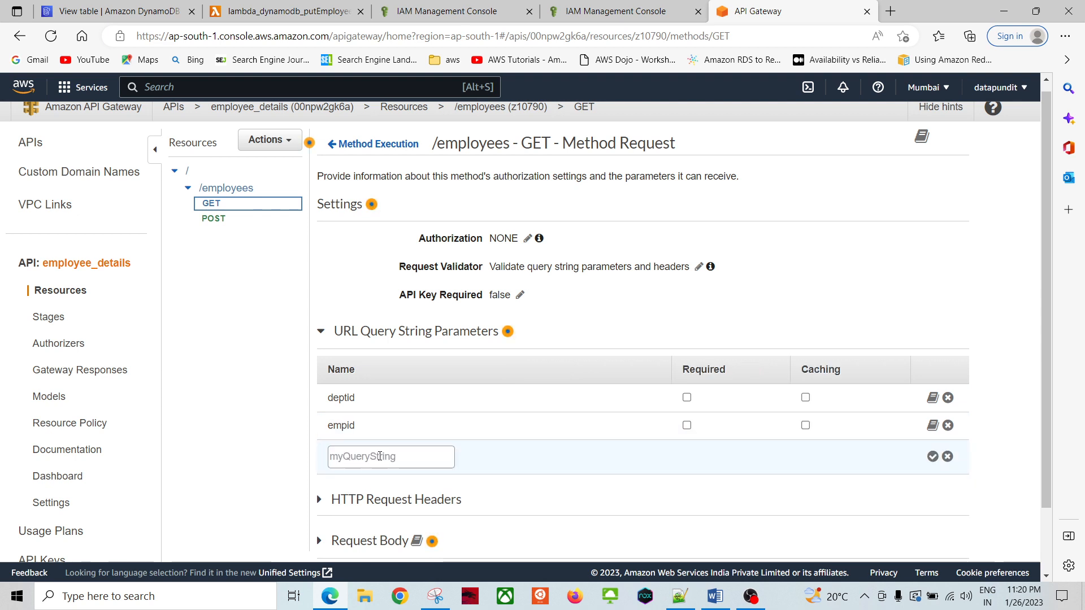
{"action": "left_click", "coordinate": [404, 460]}
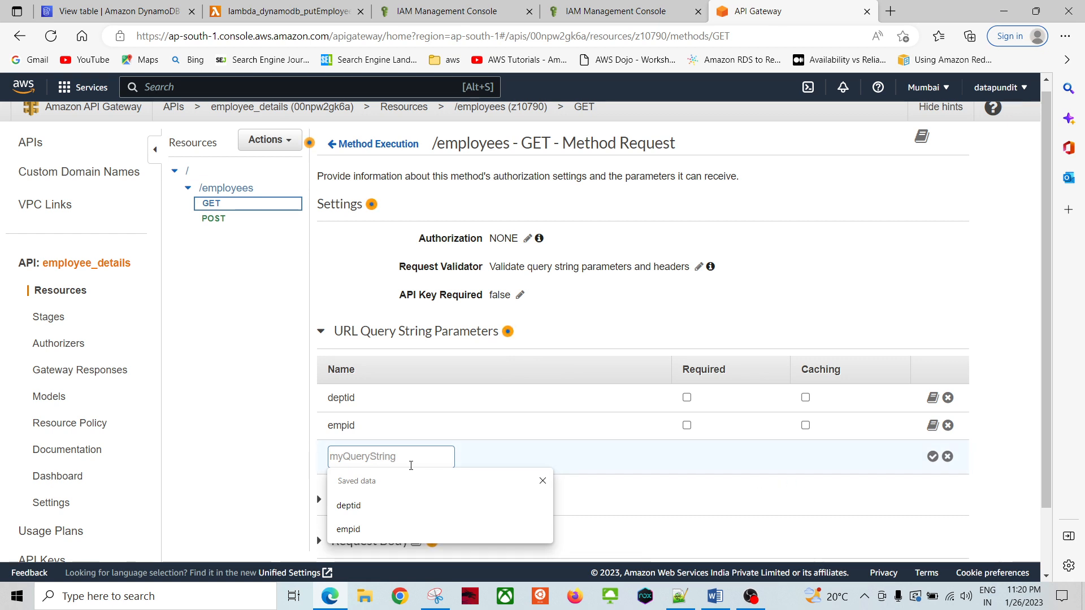
{"action": "type", "text": "ab"}
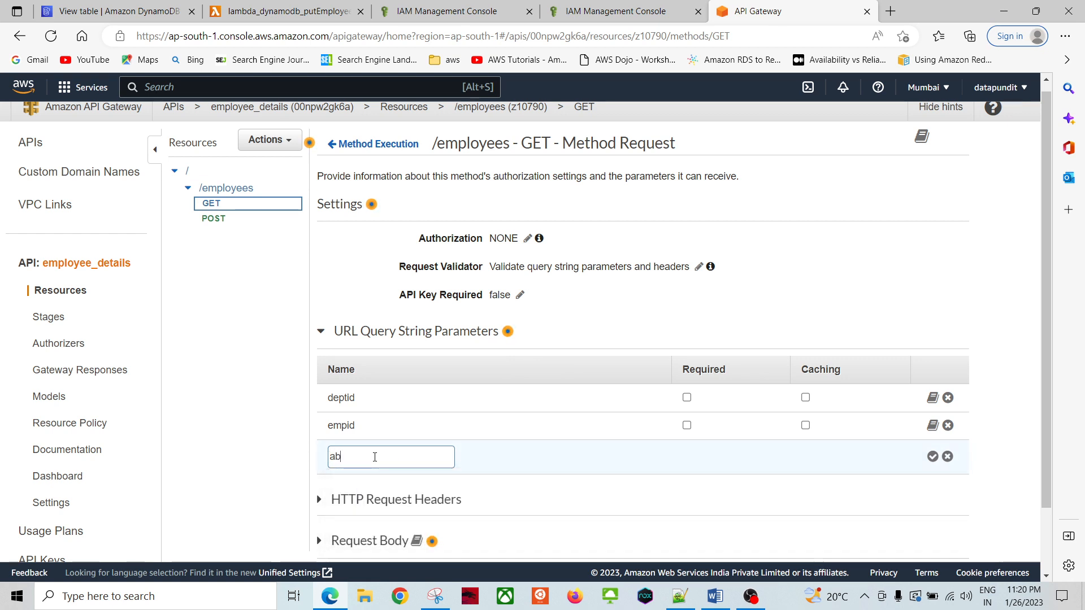
{"action": "type", "text": "c"}
{"action": "left_click", "coordinate": [931, 457]}
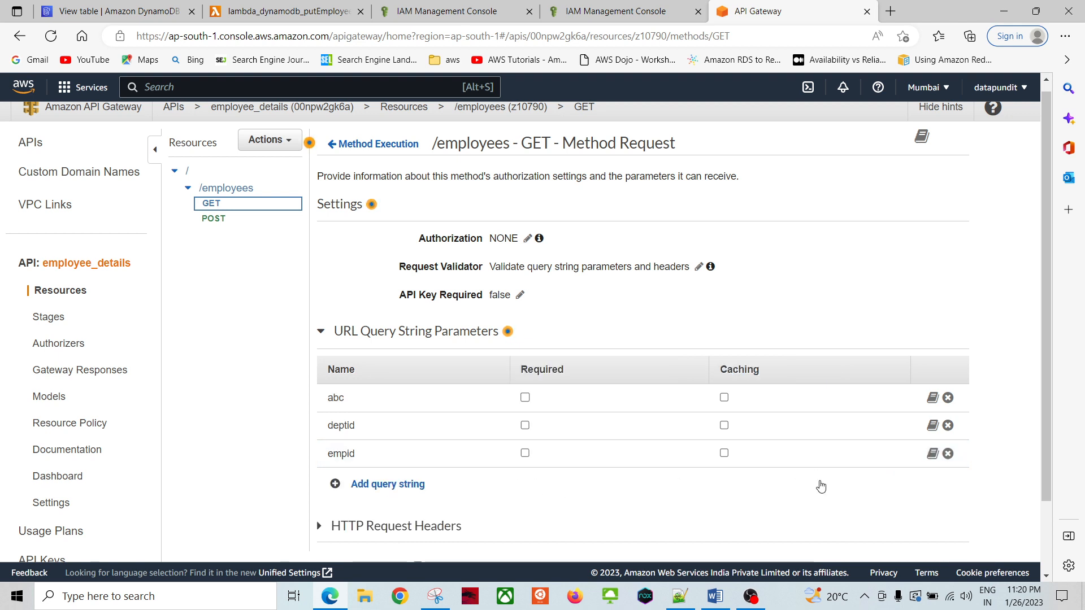
{"action": "left_click", "coordinate": [947, 398]}
{"action": "left_click", "coordinate": [522, 239]}
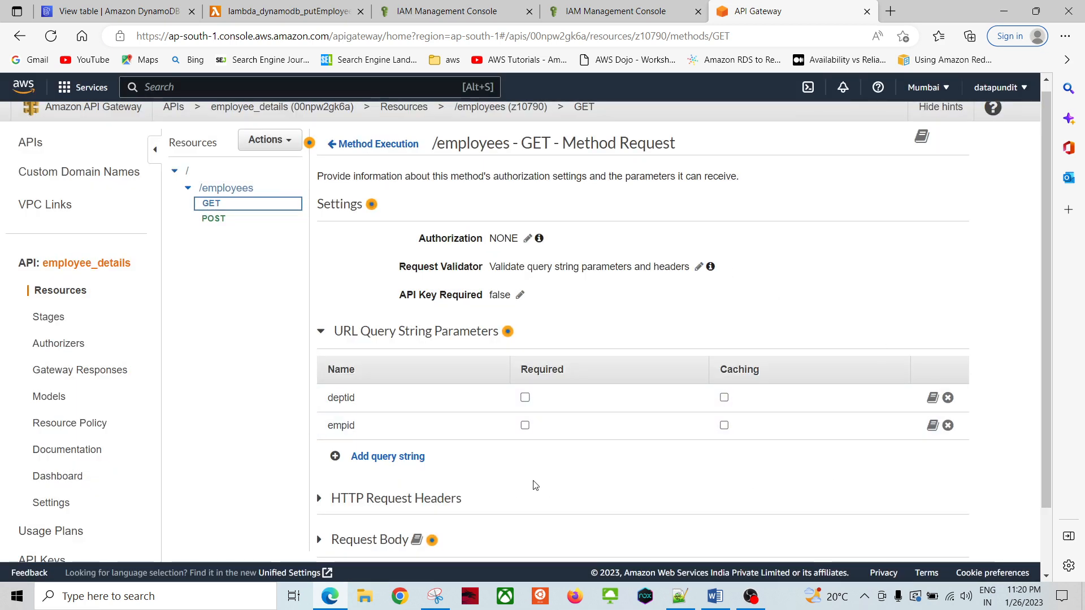
Step: Check the request body models and the deptid and empid query strings, then return to Method Execution
{"action": "left_click", "coordinate": [321, 334]}
{"action": "scroll", "coordinate": [455, 446], "scroll_direction": "down", "scroll_amount": 2}
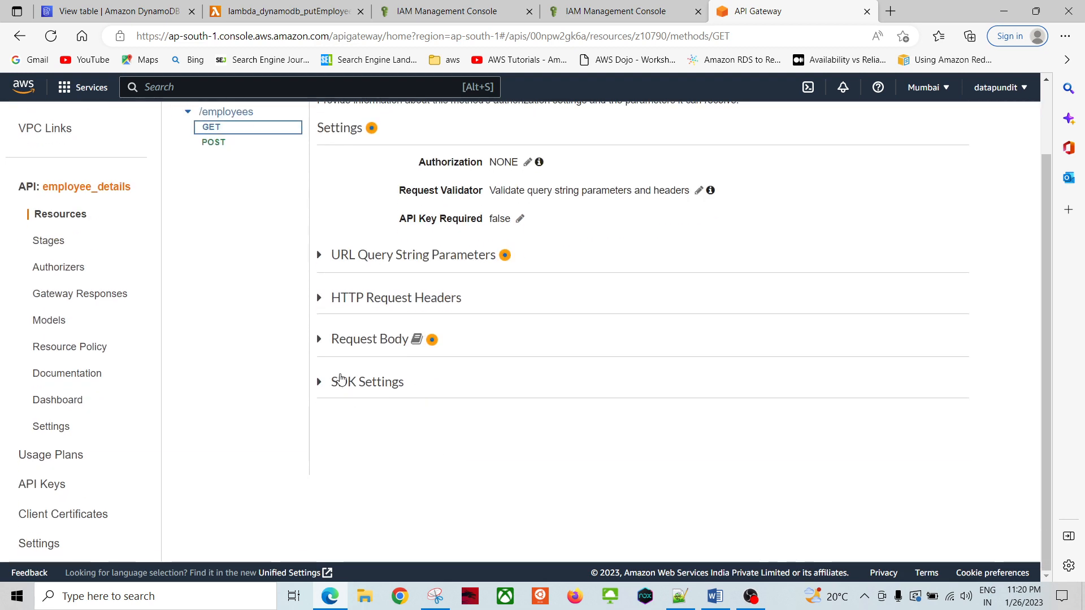
{"action": "left_click", "coordinate": [321, 350]}
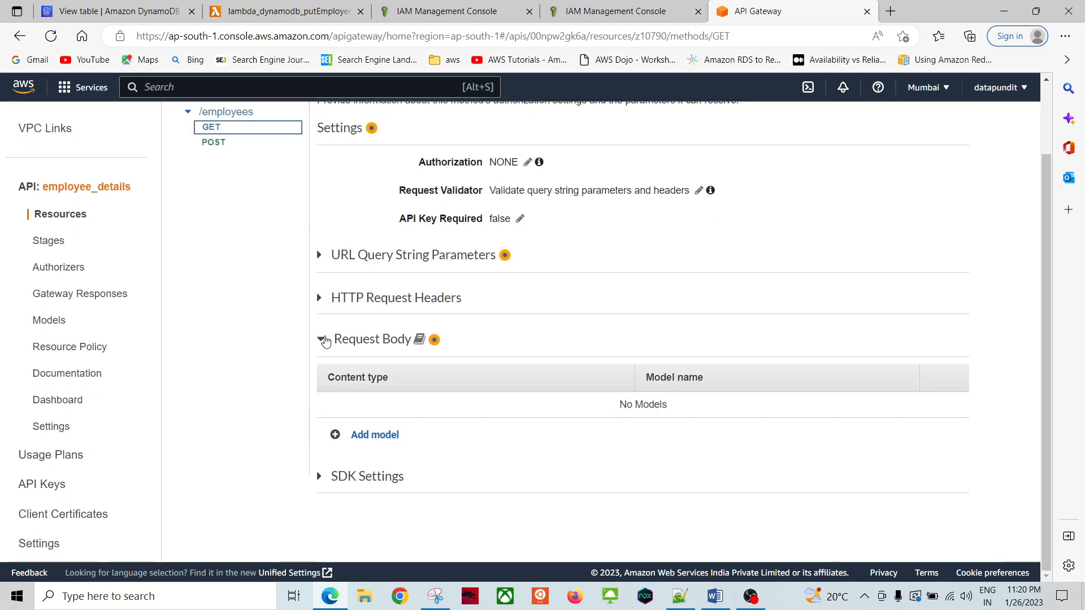
{"action": "left_click", "coordinate": [324, 340]}
{"action": "scroll", "coordinate": [526, 362], "scroll_direction": "up", "scroll_amount": 2}
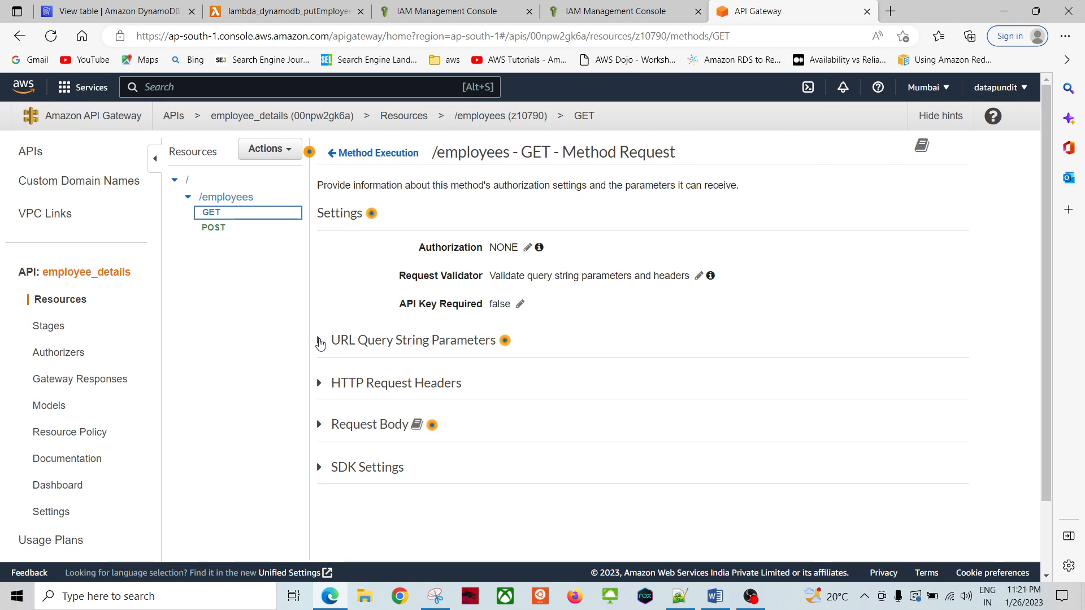
{"action": "left_click", "coordinate": [321, 342]}
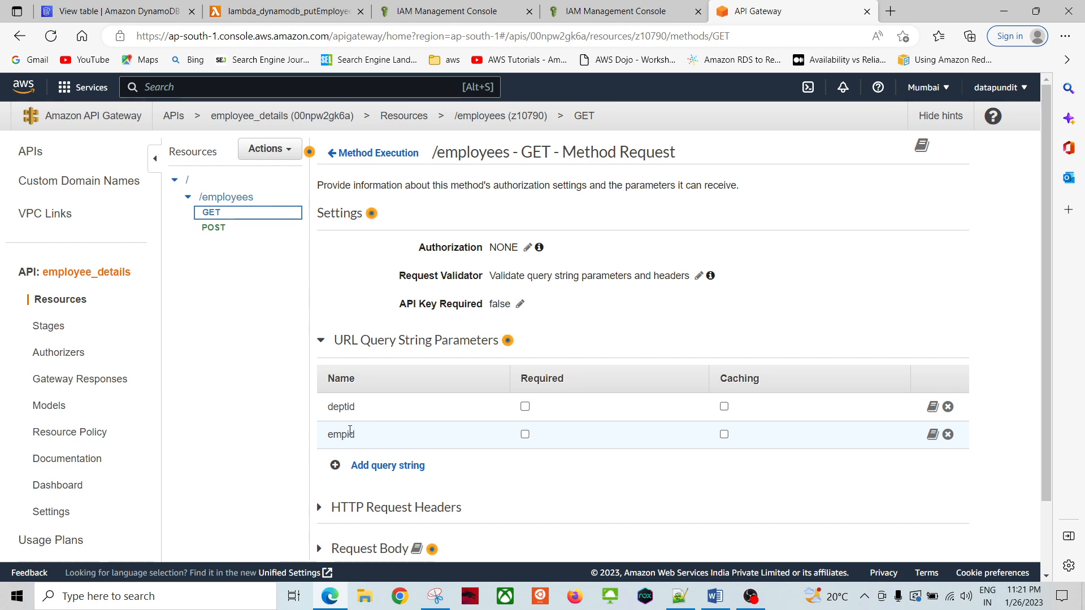
{"action": "scroll", "coordinate": [479, 404], "scroll_direction": "down", "scroll_amount": 2}
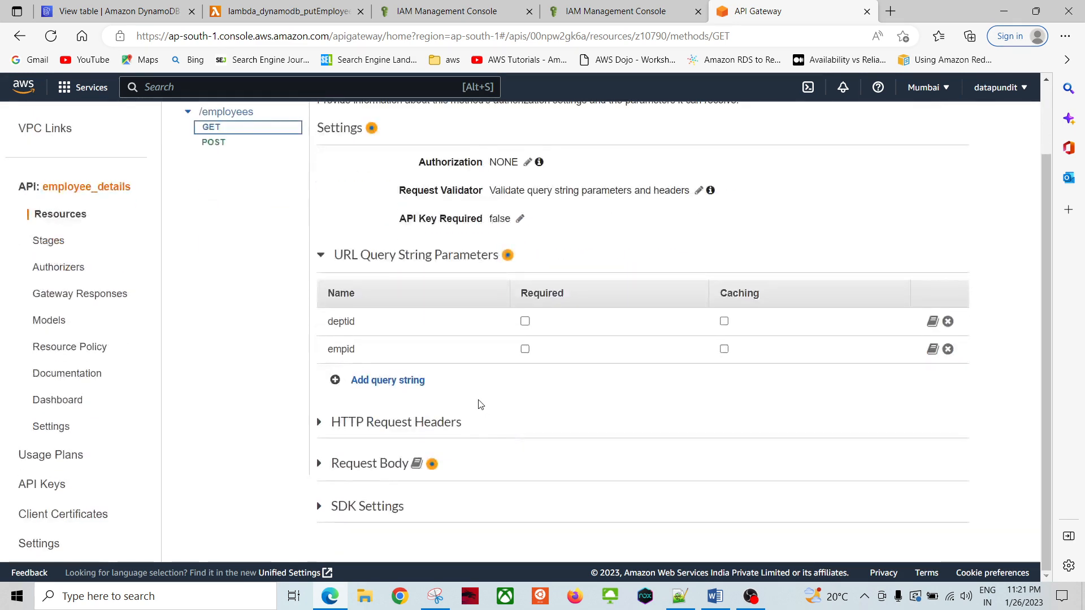
{"action": "scroll", "coordinate": [479, 404], "scroll_direction": "up", "scroll_amount": 2}
{"action": "scroll", "coordinate": [479, 404], "scroll_direction": "down", "scroll_amount": 2}
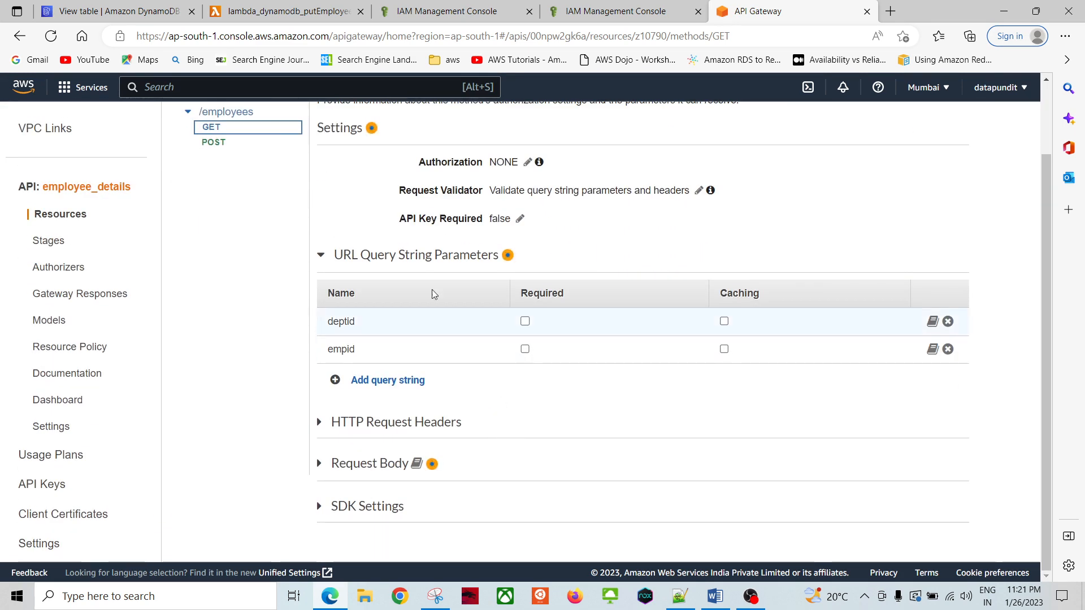
{"action": "scroll", "coordinate": [432, 292], "scroll_direction": "up", "scroll_amount": 2}
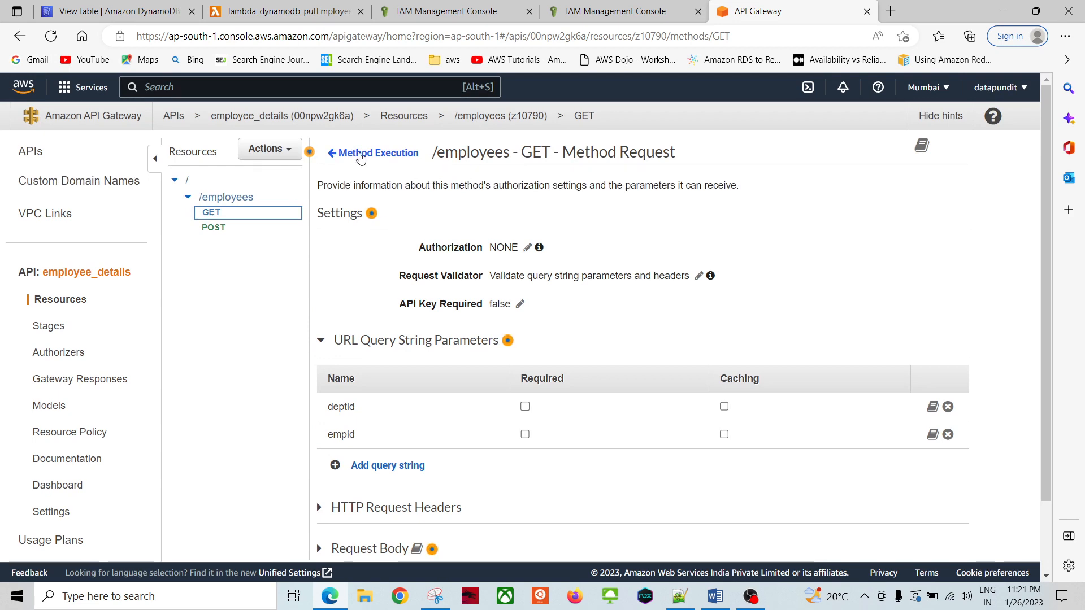
{"action": "left_click", "coordinate": [360, 154]}
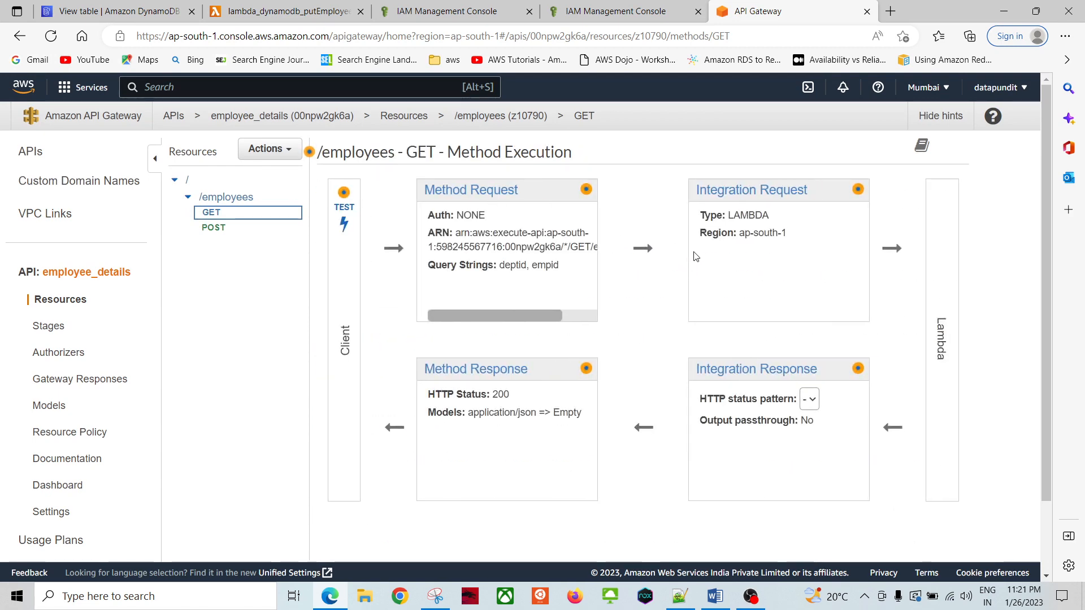
Step: Open the GET method's Integration Request settings and locate the Path override
{"action": "left_click", "coordinate": [701, 191]}
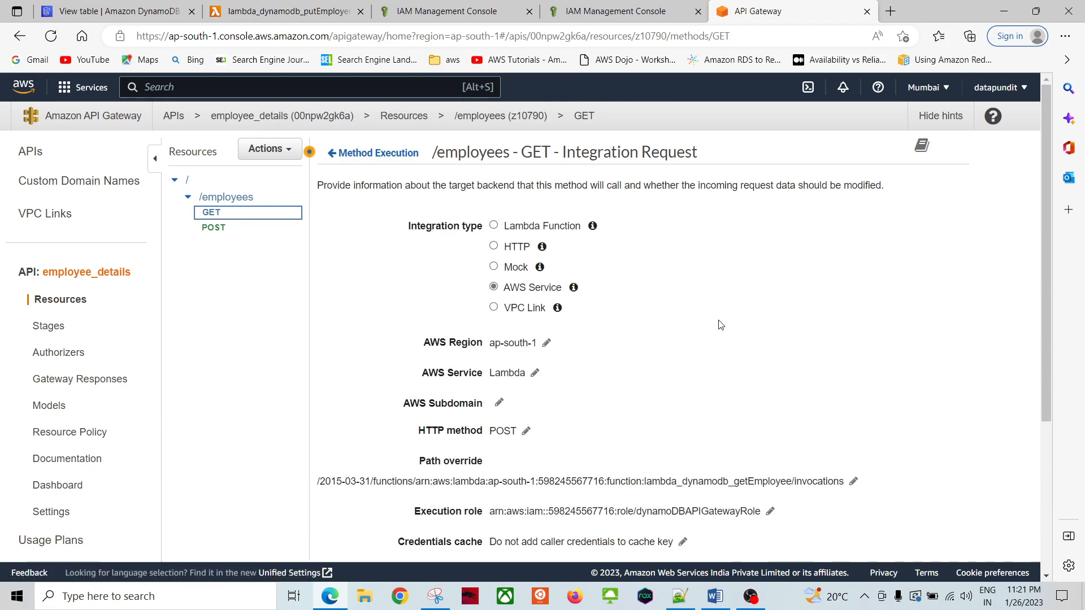
{"action": "scroll", "coordinate": [785, 322], "scroll_direction": "down", "scroll_amount": 4}
{"action": "scroll", "coordinate": [772, 263], "scroll_direction": "up", "scroll_amount": 4}
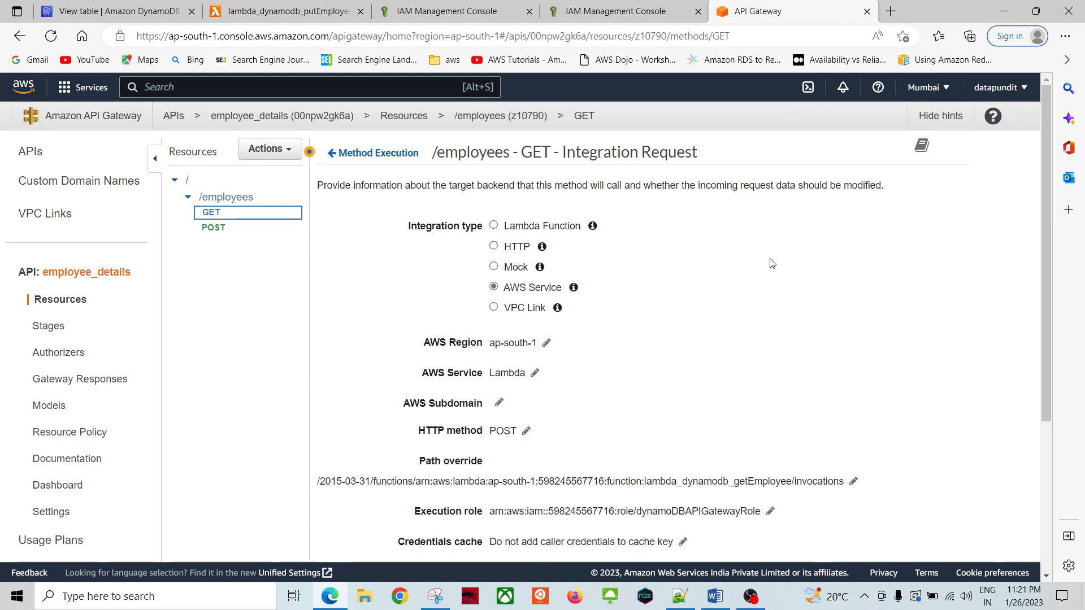
{"action": "scroll", "coordinate": [680, 262], "scroll_direction": "down", "scroll_amount": 3}
{"action": "scroll", "coordinate": [679, 259], "scroll_direction": "up", "scroll_amount": 3}
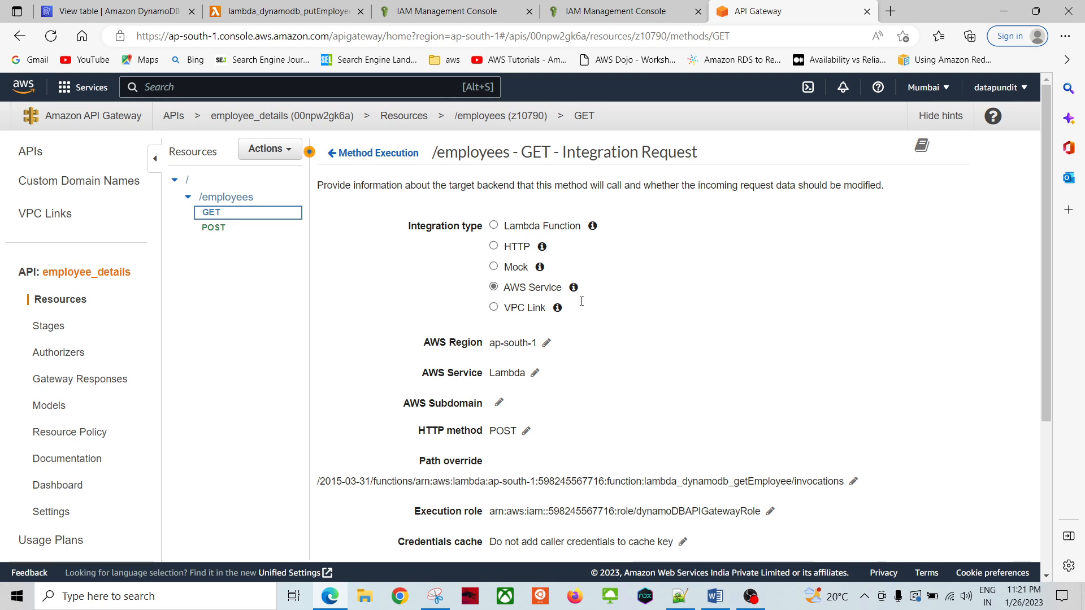
{"action": "scroll", "coordinate": [778, 300], "scroll_direction": "down", "scroll_amount": 1}
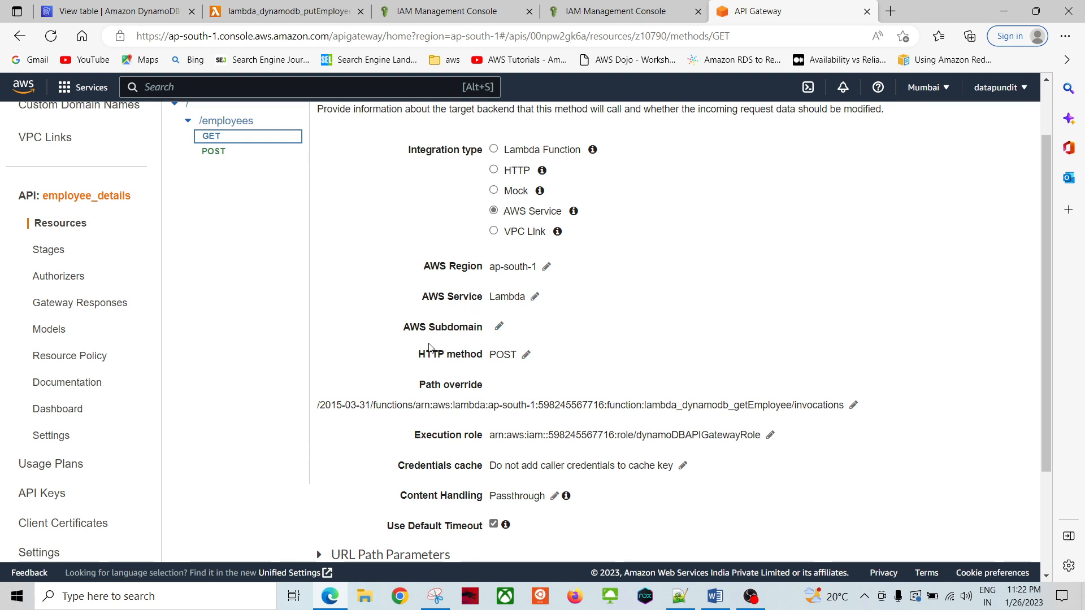
{"action": "scroll", "coordinate": [727, 308], "scroll_direction": "down", "scroll_amount": 3}
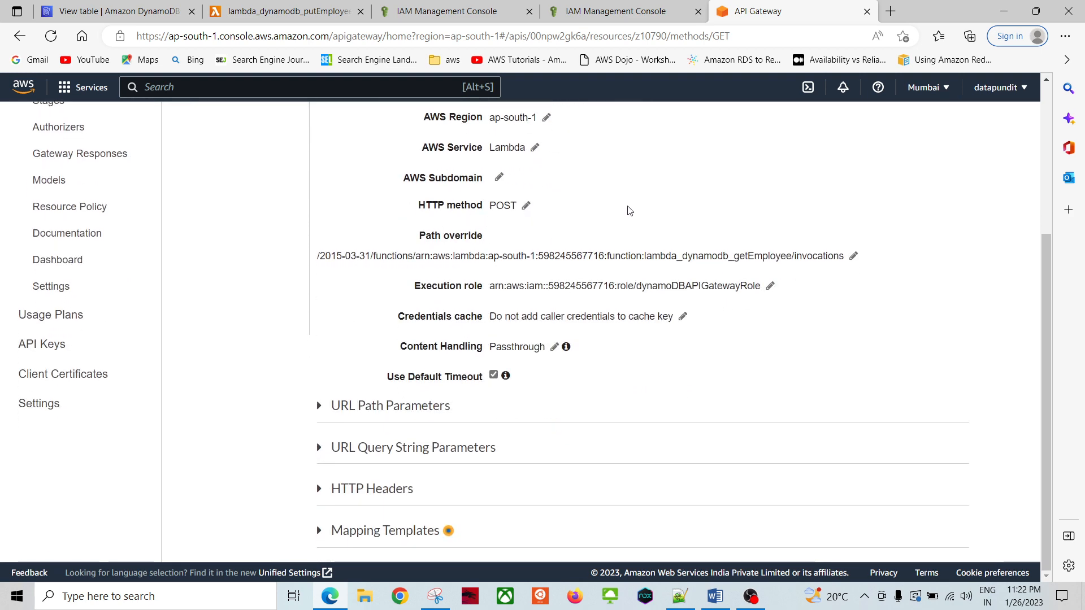
{"action": "scroll", "coordinate": [668, 209], "scroll_direction": "up", "scroll_amount": 4}
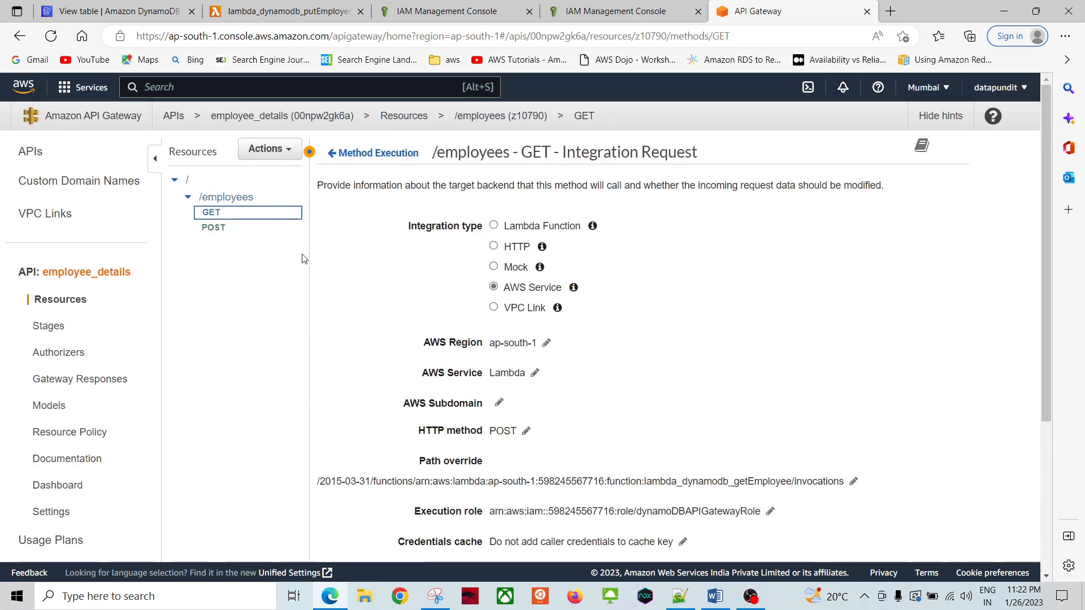
{"action": "scroll", "coordinate": [552, 253], "scroll_direction": "down", "scroll_amount": 3}
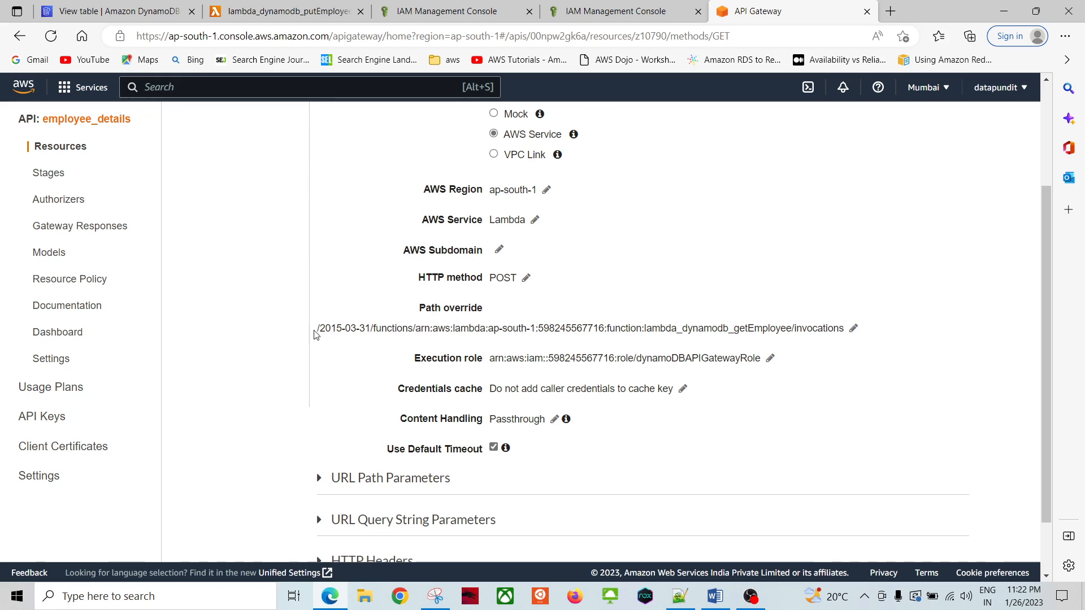
Step: Copy the lambda_dynamodb_getEmployee path override into the Word notes below 'Try to run'
{"action": "left_click_drag", "start_coordinate": [317, 329], "coordinate": [850, 327]}
{"action": "key", "text": "ctrl+c"}
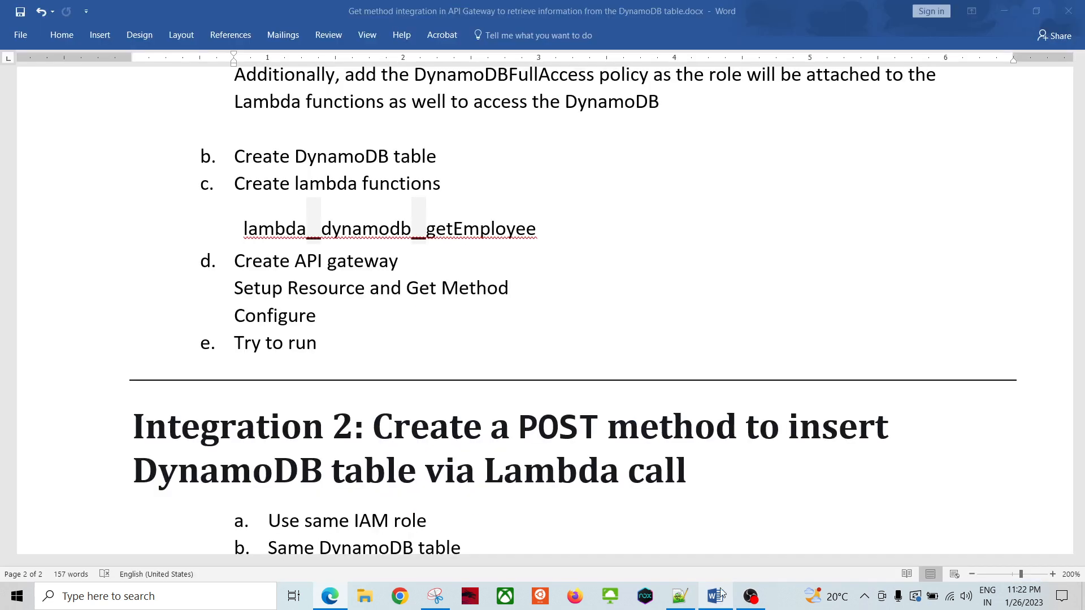
{"action": "left_click", "coordinate": [715, 596]}
{"action": "left_click", "coordinate": [254, 372]}
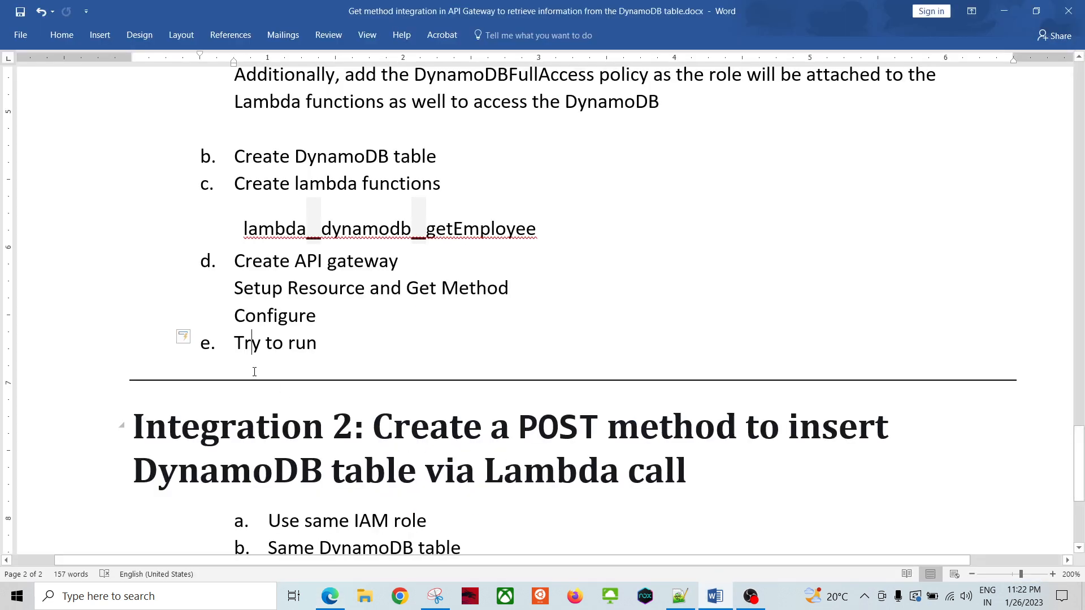
{"action": "key", "text": "Return"}
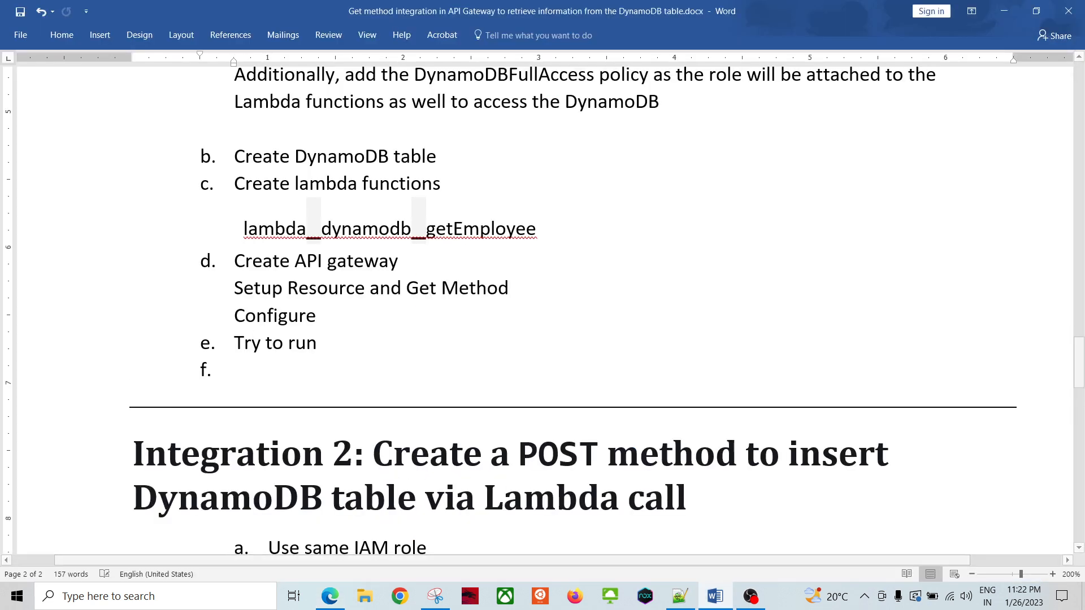
{"action": "key", "text": "Return"}
{"action": "key", "text": "ctrl+v"}
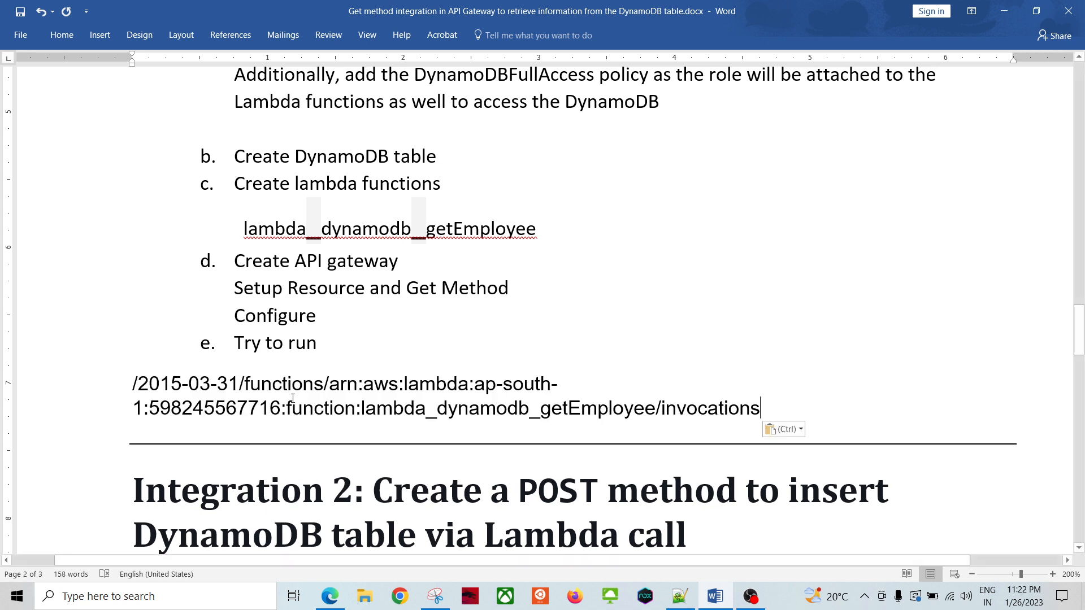
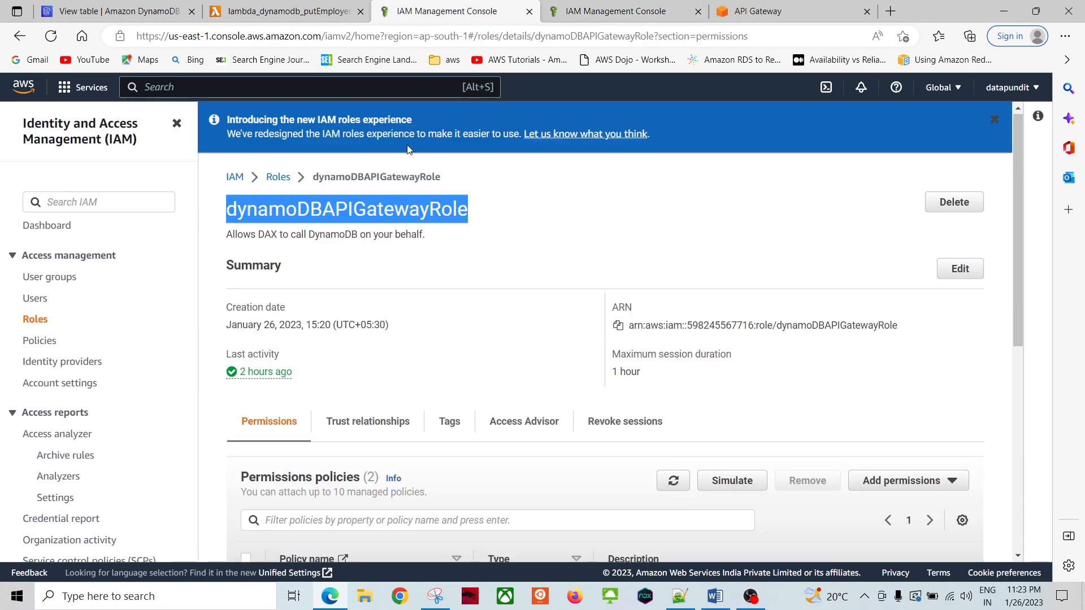
Step: Copy the ARN of the dynamoDBAPIGatewayRole IAM role
{"action": "left_click", "coordinate": [553, 235]}
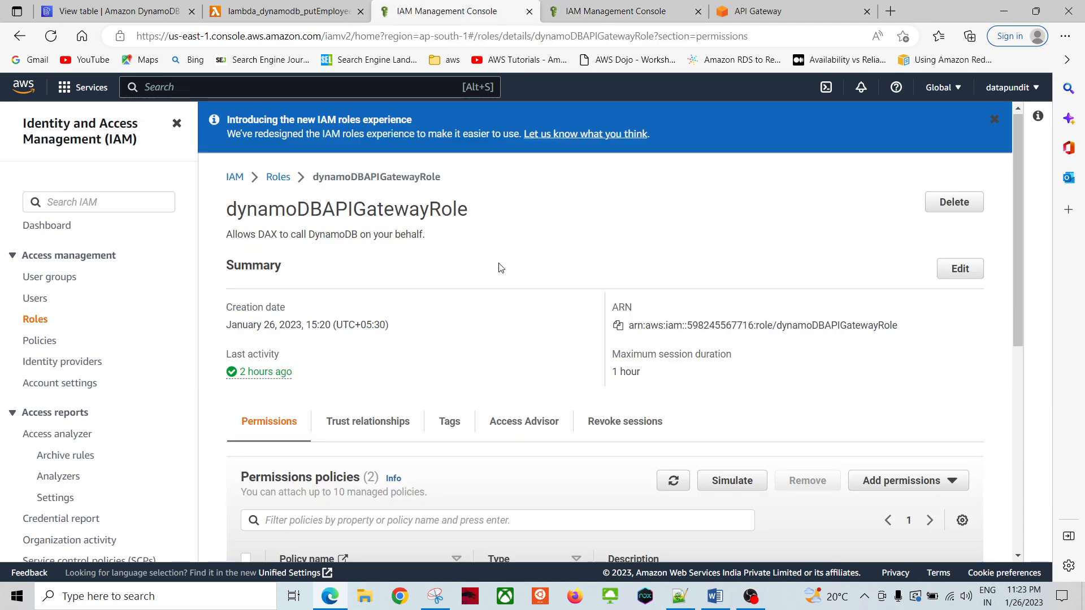
{"action": "left_click", "coordinate": [618, 326]}
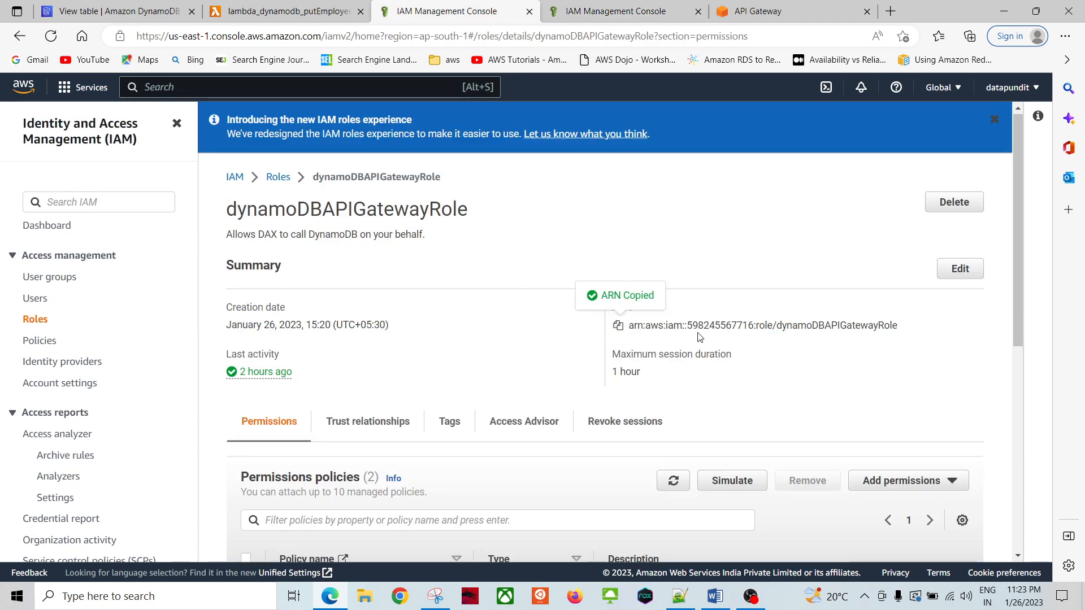
{"action": "left_click", "coordinate": [759, 10]}
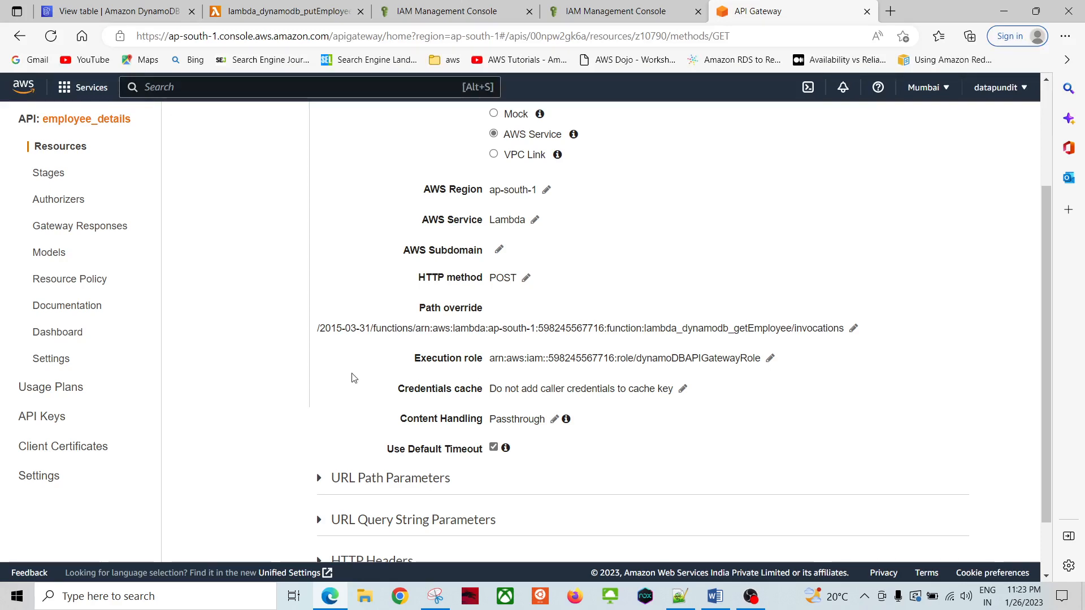
Step: Look through the GET Integration Request's URL path and query string parameters, then expand Mapping Templates
{"action": "scroll", "coordinate": [368, 348], "scroll_direction": "up", "scroll_amount": 3}
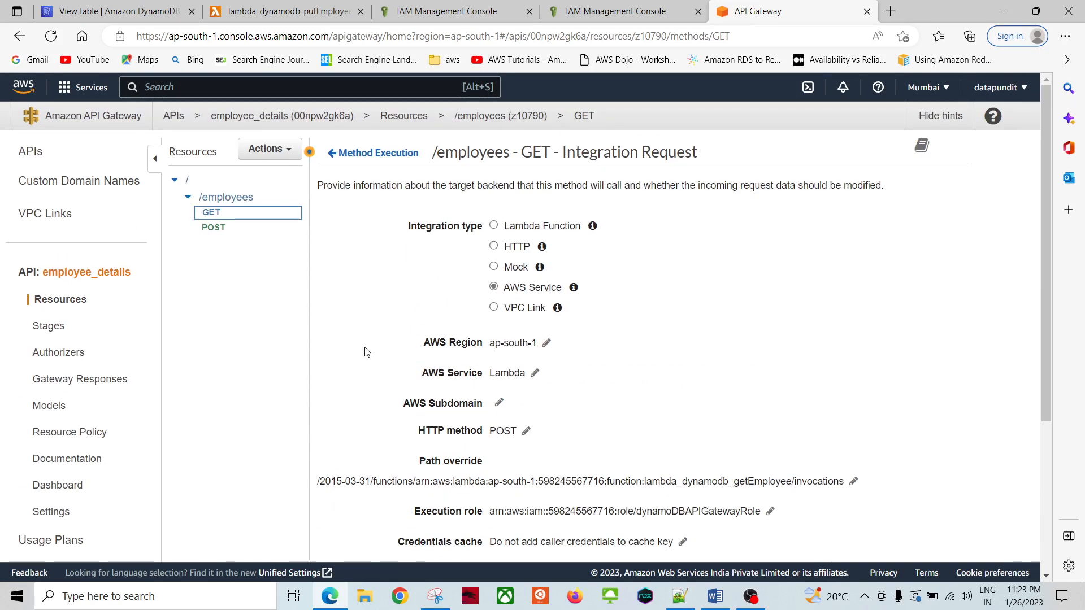
{"action": "scroll", "coordinate": [364, 352], "scroll_direction": "down", "scroll_amount": 4}
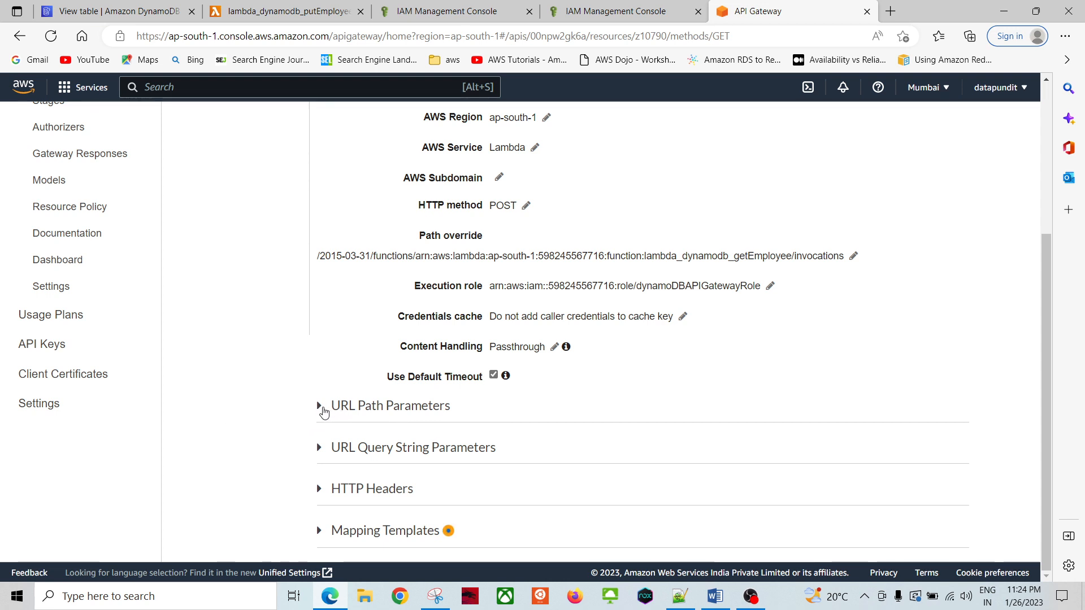
{"action": "left_click", "coordinate": [321, 408]}
{"action": "left_click", "coordinate": [322, 406]}
{"action": "left_click", "coordinate": [318, 449]}
{"action": "scroll", "coordinate": [288, 452], "scroll_direction": "down", "scroll_amount": 2}
{"action": "left_click", "coordinate": [323, 360]}
{"action": "left_click", "coordinate": [320, 531]}
{"action": "scroll", "coordinate": [250, 412], "scroll_direction": "down", "scroll_amount": 3}
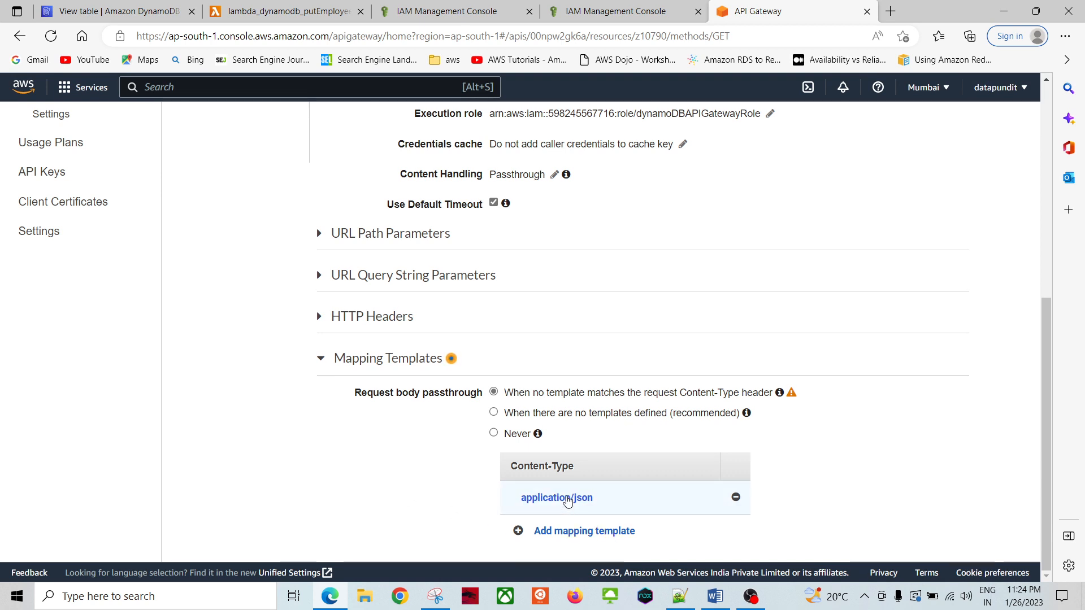
Step: Open the application/json mapping template and check that key a maps to empid
{"action": "left_click", "coordinate": [564, 498]}
{"action": "left_click_drag", "start_coordinate": [1043, 324], "coordinate": [1042, 429]}
{"action": "left_click", "coordinate": [409, 437]}
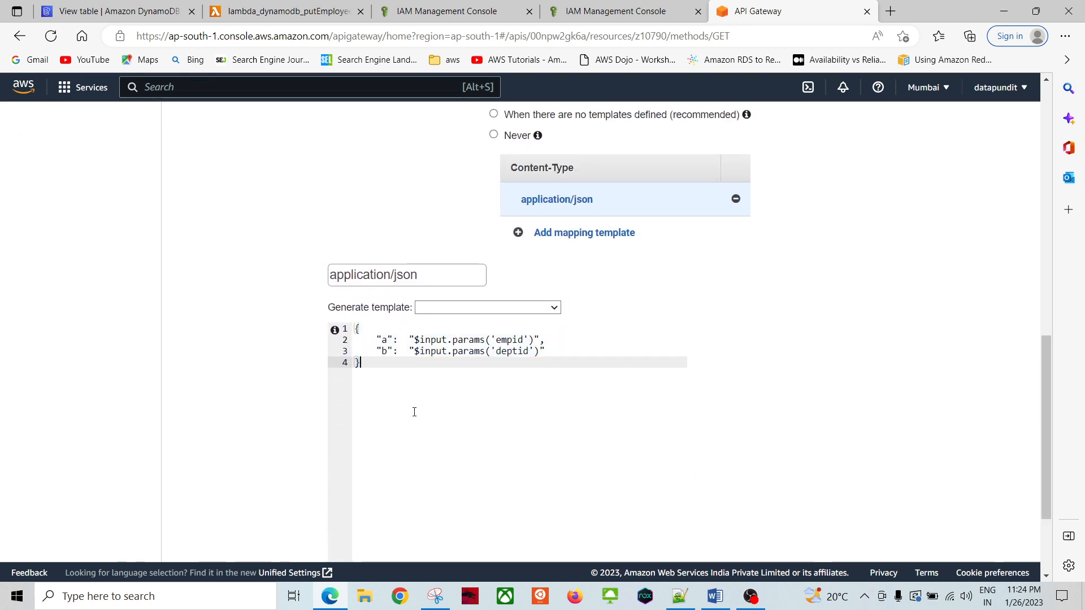
{"action": "left_click_drag", "start_coordinate": [367, 363], "coordinate": [352, 329]}
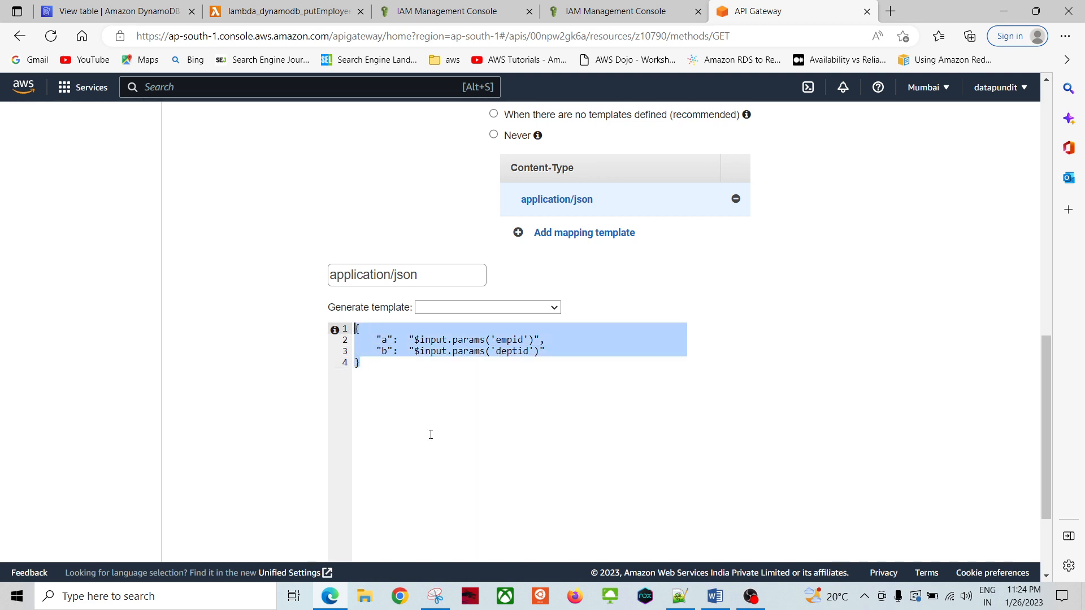
{"action": "left_click", "coordinate": [475, 435]}
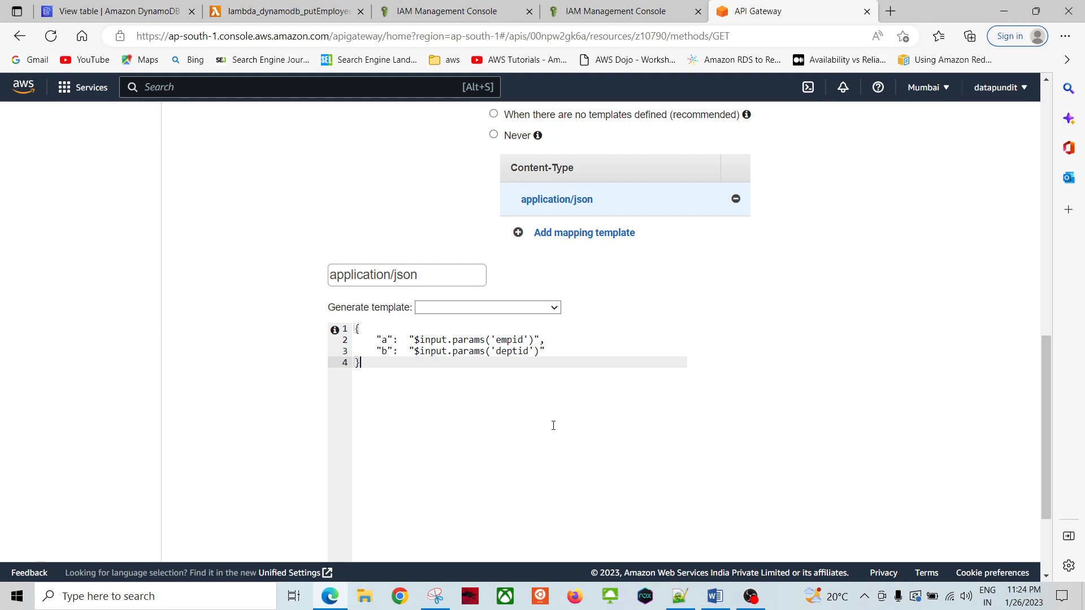
{"action": "double_click", "coordinate": [504, 342]}
{"action": "left_click", "coordinate": [512, 377]}
{"action": "left_click", "coordinate": [382, 340]}
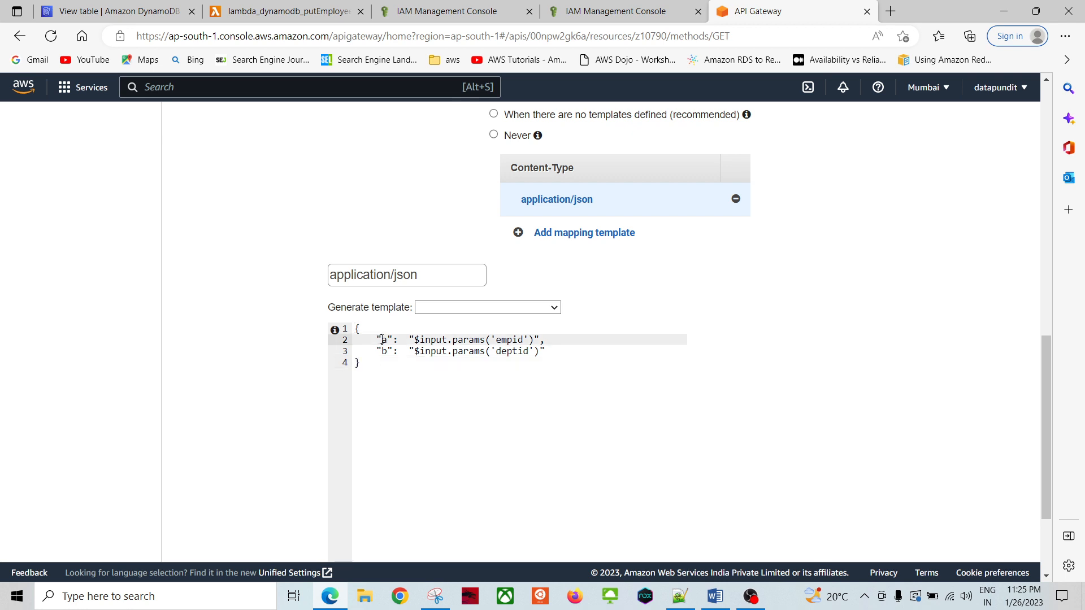
{"action": "left_click", "coordinate": [357, 363]}
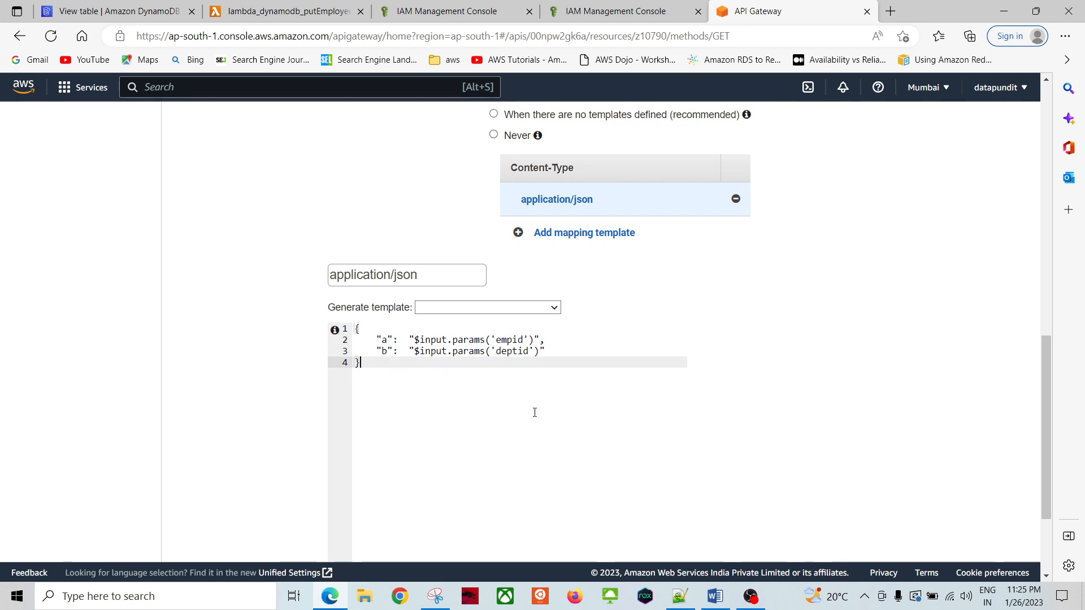
Step: Check the template's a and b keys against empid and deptid
{"action": "double_click", "coordinate": [514, 341]}
{"action": "left_click", "coordinate": [473, 381]}
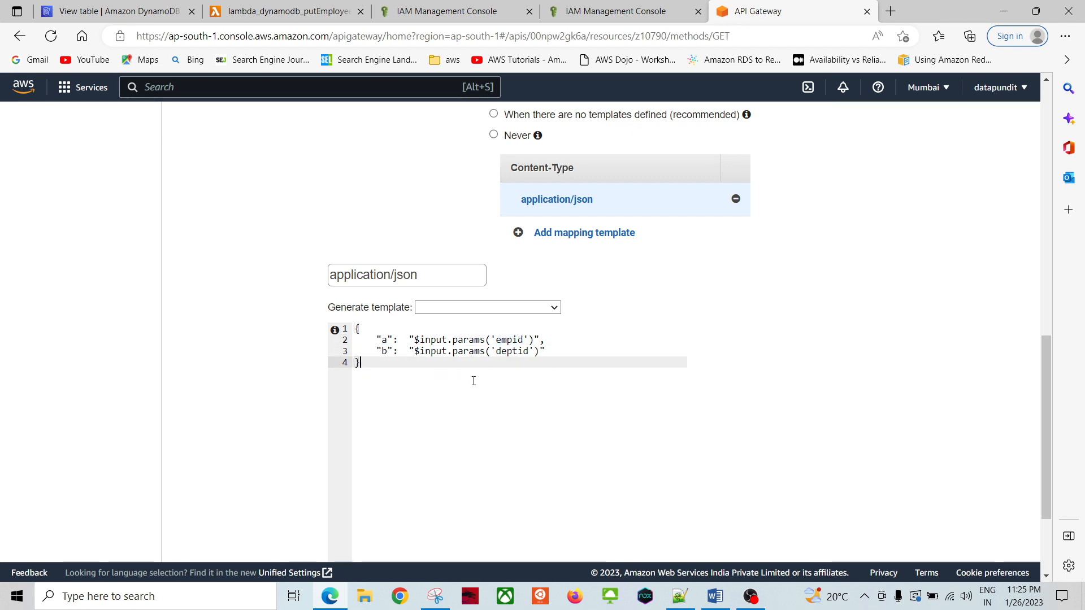
{"action": "double_click", "coordinate": [382, 340]}
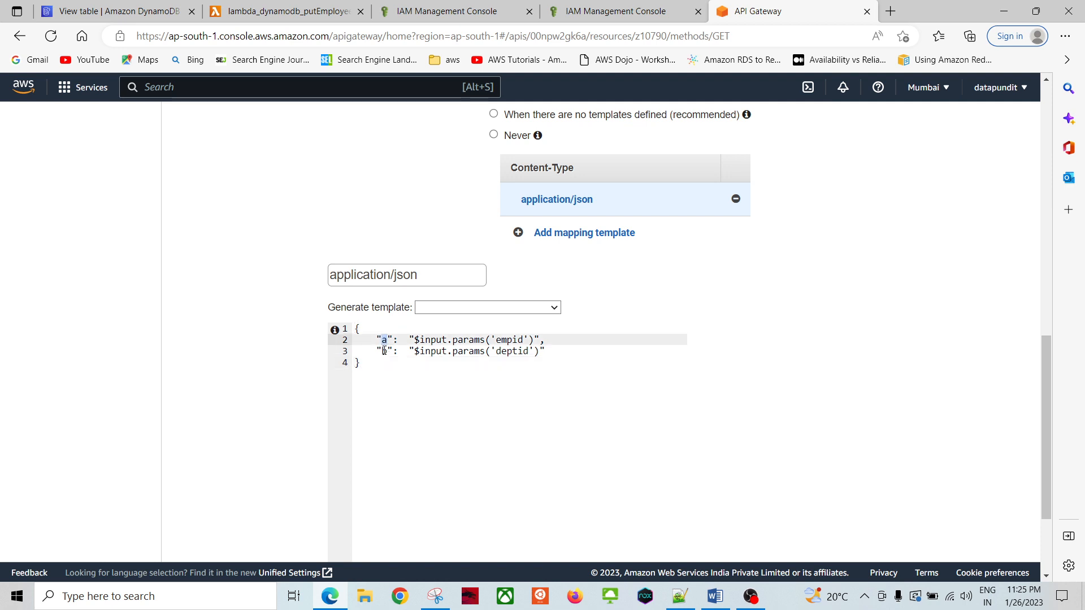
{"action": "left_click", "coordinate": [383, 351]}
{"action": "left_click", "coordinate": [388, 364]}
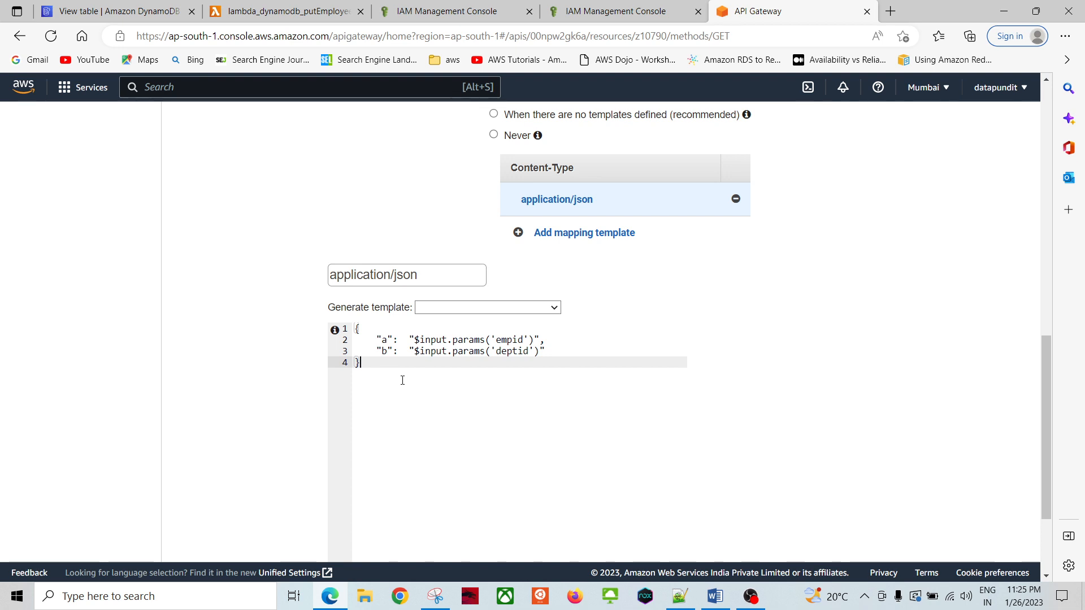
{"action": "double_click", "coordinate": [515, 351]}
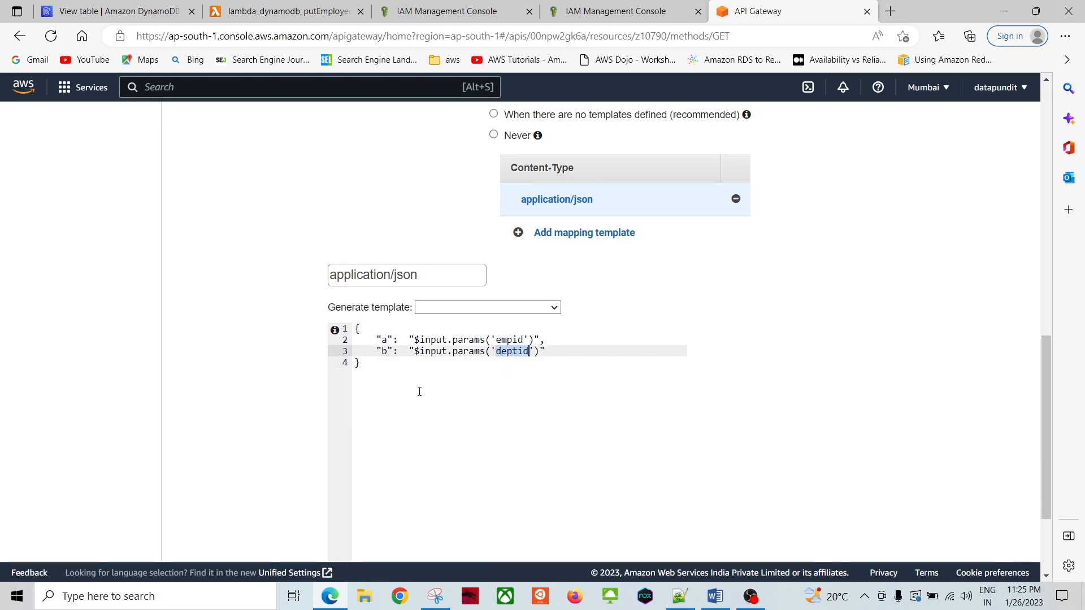
{"action": "left_click", "coordinate": [446, 403]}
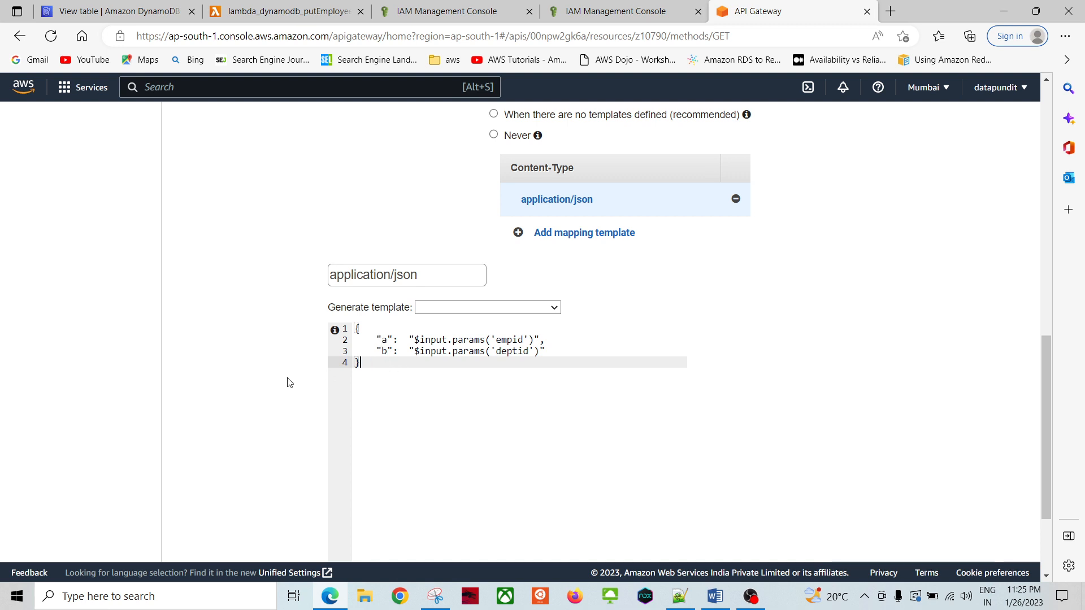
{"action": "left_click", "coordinate": [288, 12]}
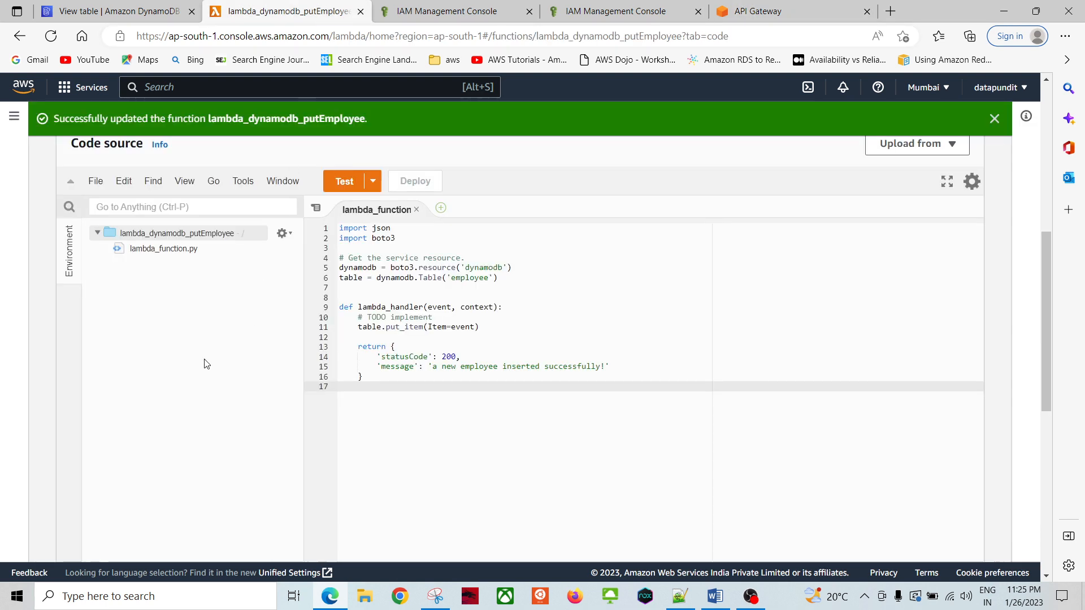
Step: Open lambda_dynamodb_getEmployee from the Lambda functions list to see how it reads a and b
{"action": "scroll", "coordinate": [249, 270], "scroll_direction": "up", "scroll_amount": 7}
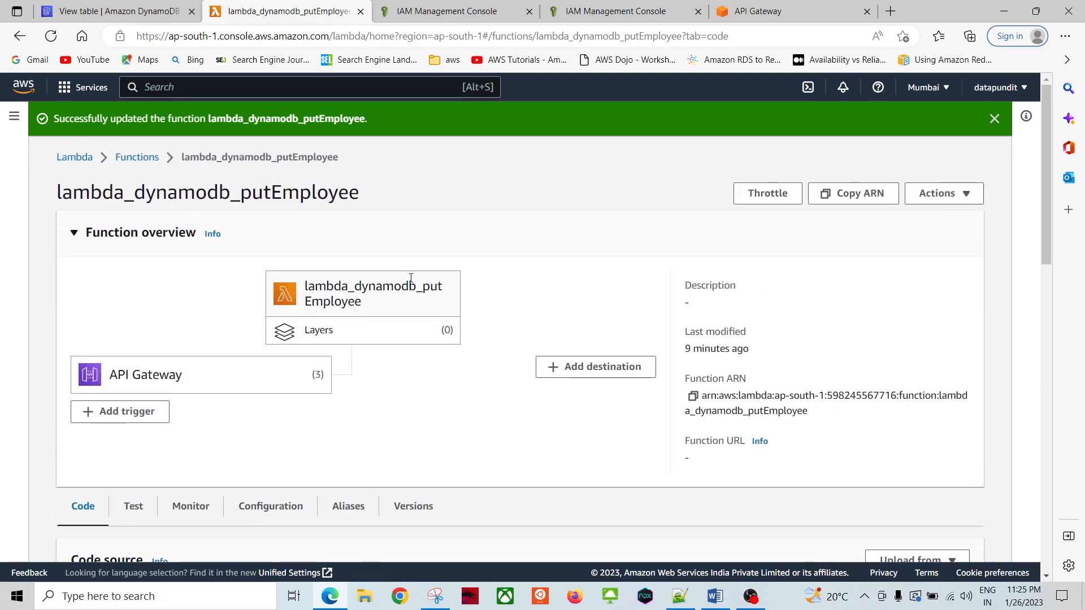
{"action": "left_click", "coordinate": [137, 157]}
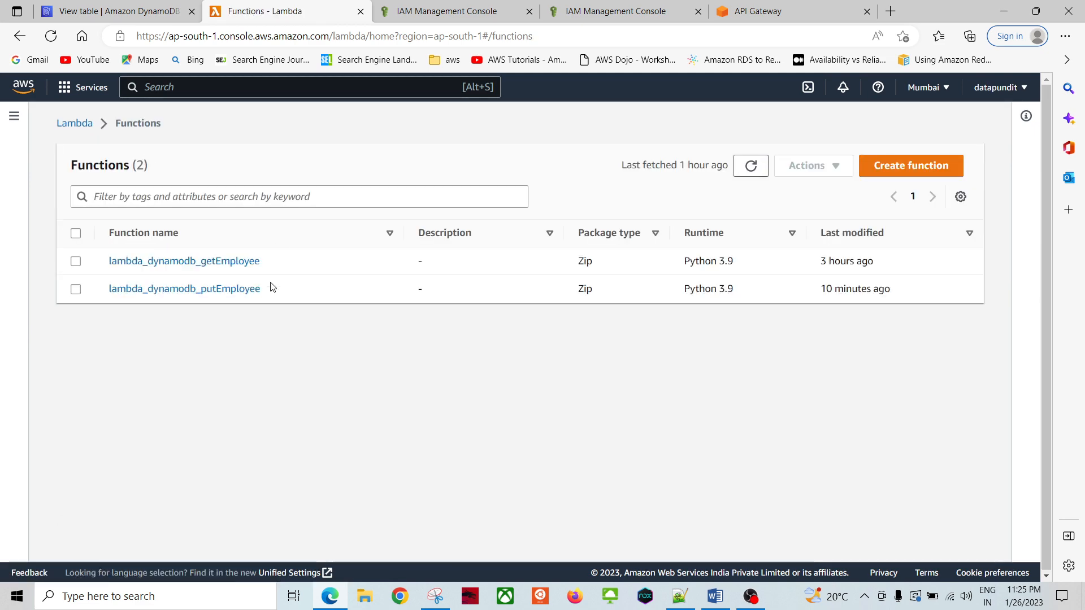
{"action": "left_click", "coordinate": [218, 261]}
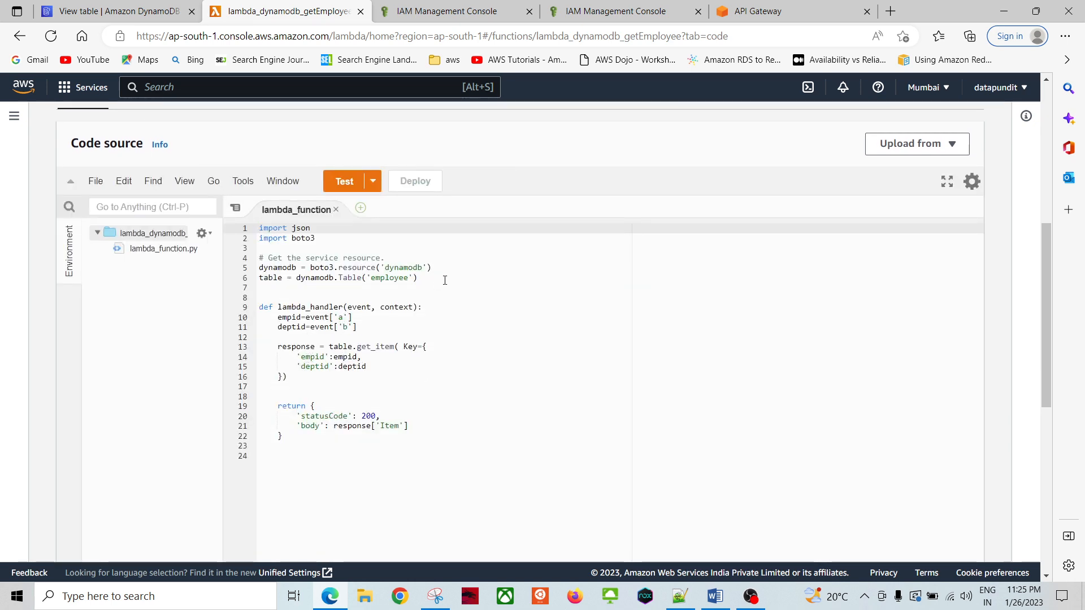
{"action": "left_click", "coordinate": [757, 11]}
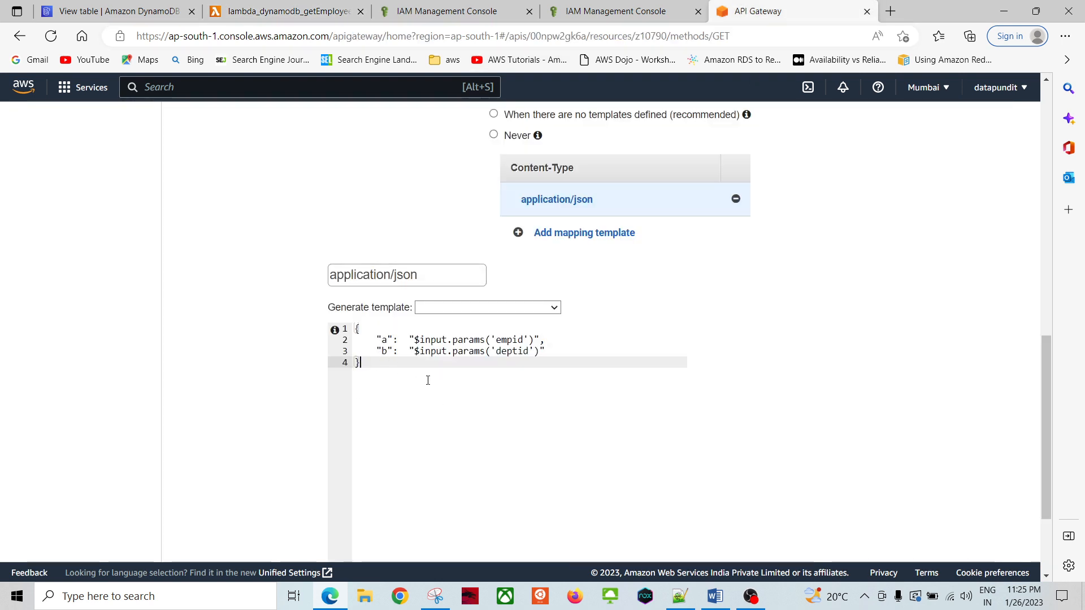
Step: Recheck the empid and deptid mappings and save the application/json mapping template
{"action": "double_click", "coordinate": [511, 340]}
{"action": "left_click", "coordinate": [515, 370]}
{"action": "left_click", "coordinate": [513, 351]}
{"action": "left_click", "coordinate": [500, 410]}
{"action": "scroll", "coordinate": [514, 423], "scroll_direction": "down", "scroll_amount": 3}
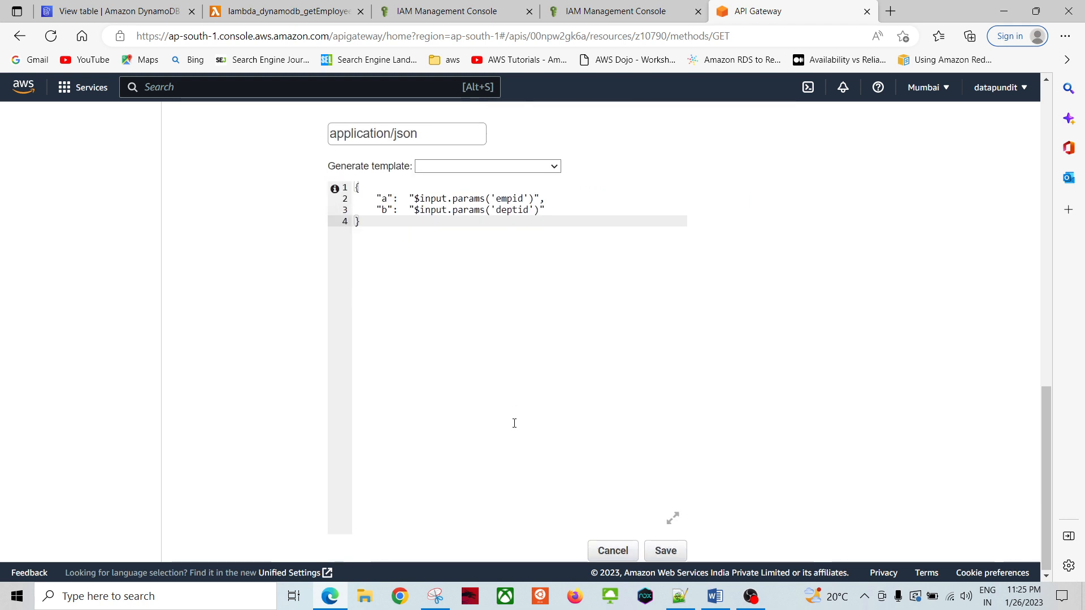
{"action": "left_click", "coordinate": [661, 550]}
Step: Review the GET Integration Response and Method Response, returning to the Method Execution overview
{"action": "scroll", "coordinate": [192, 344], "scroll_direction": "up", "scroll_amount": 2}
{"action": "scroll", "coordinate": [189, 339], "scroll_direction": "up", "scroll_amount": 10}
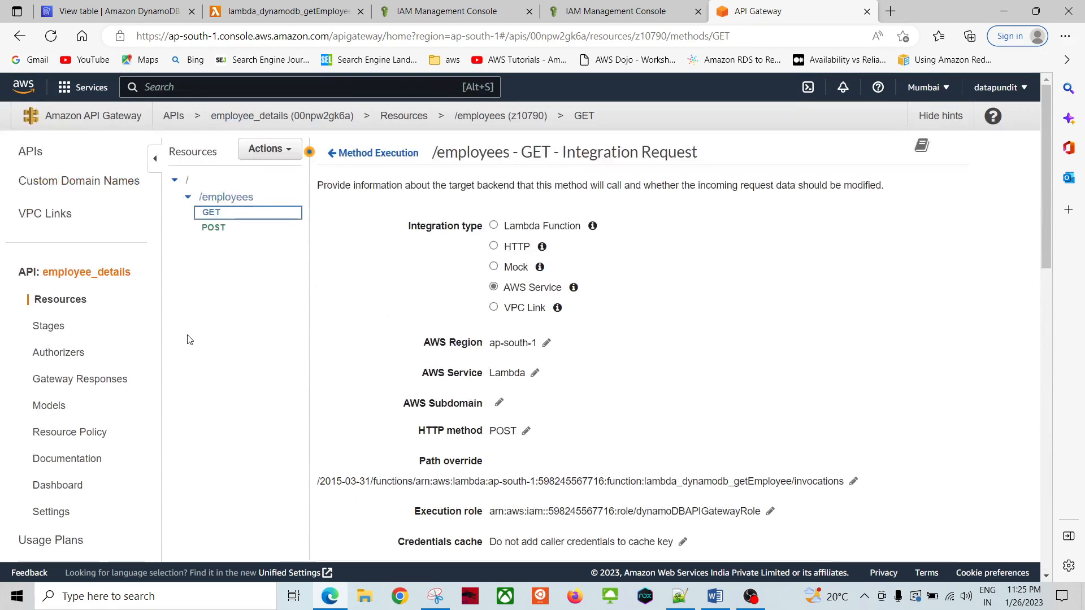
{"action": "left_click", "coordinate": [371, 153]}
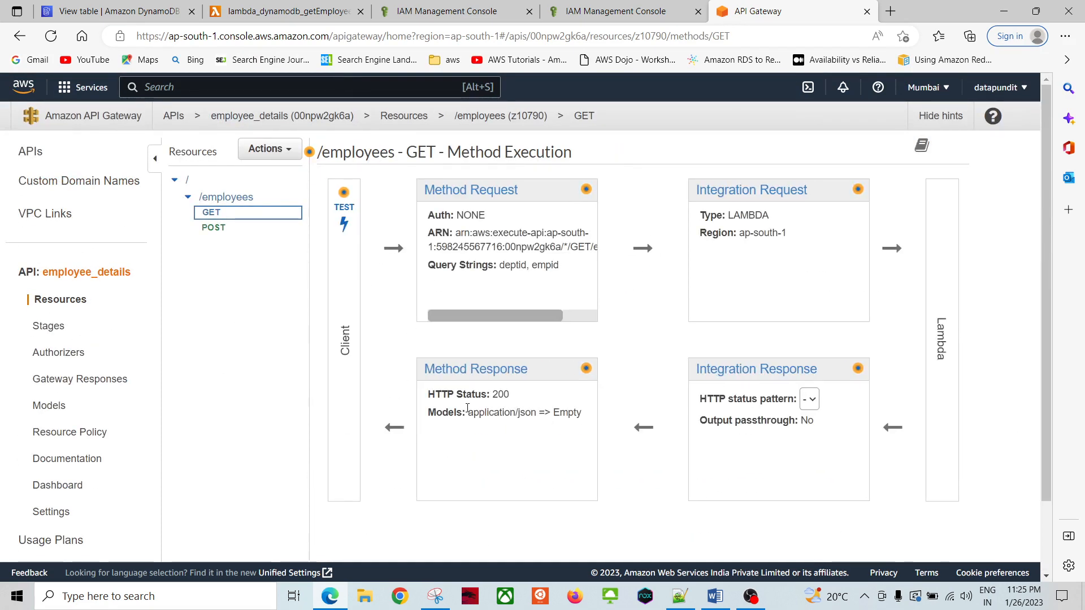
{"action": "left_click", "coordinate": [739, 370]}
{"action": "scroll", "coordinate": [435, 399], "scroll_direction": "down", "scroll_amount": 2}
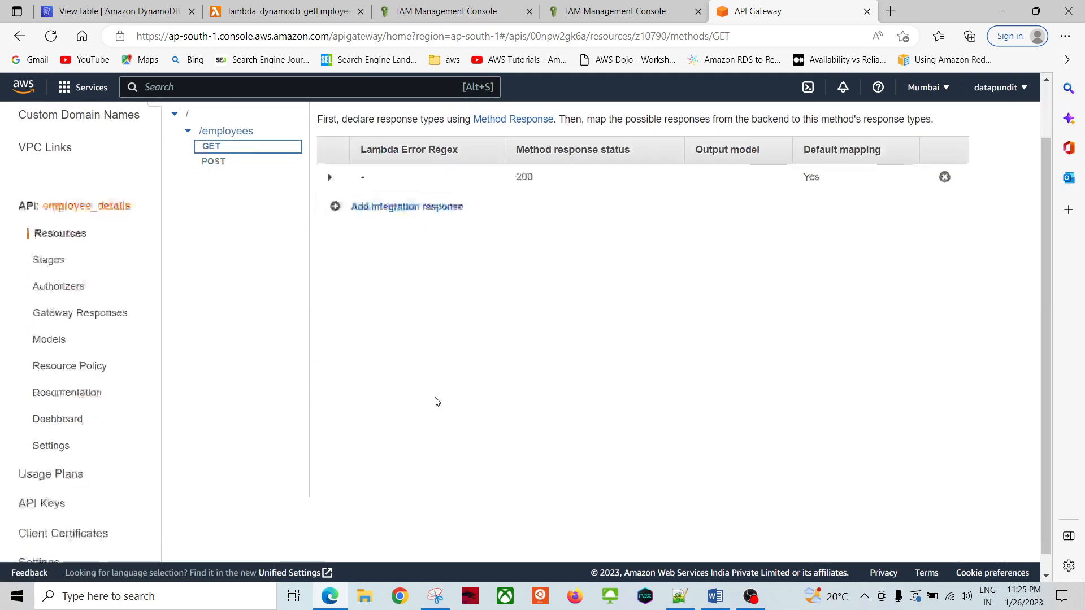
{"action": "scroll", "coordinate": [435, 399], "scroll_direction": "up", "scroll_amount": 2}
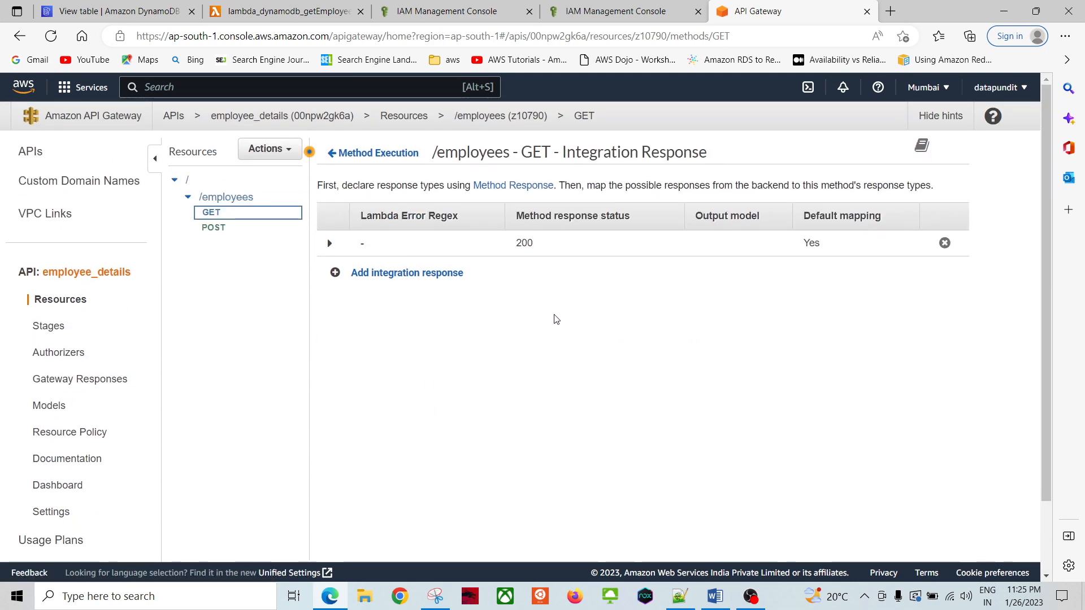
{"action": "left_click", "coordinate": [392, 159]}
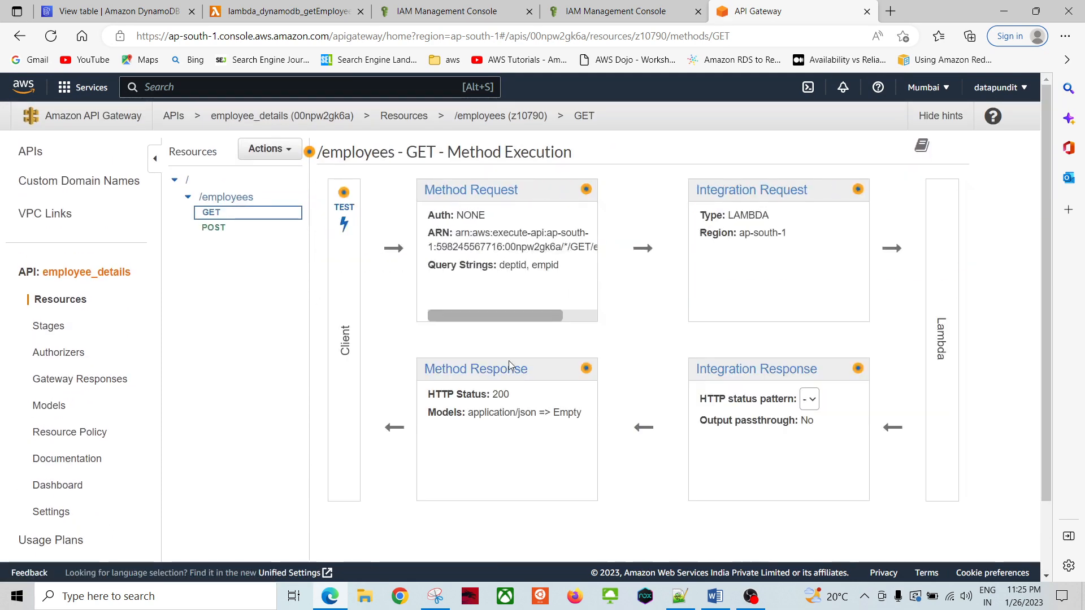
{"action": "left_click", "coordinate": [479, 372]}
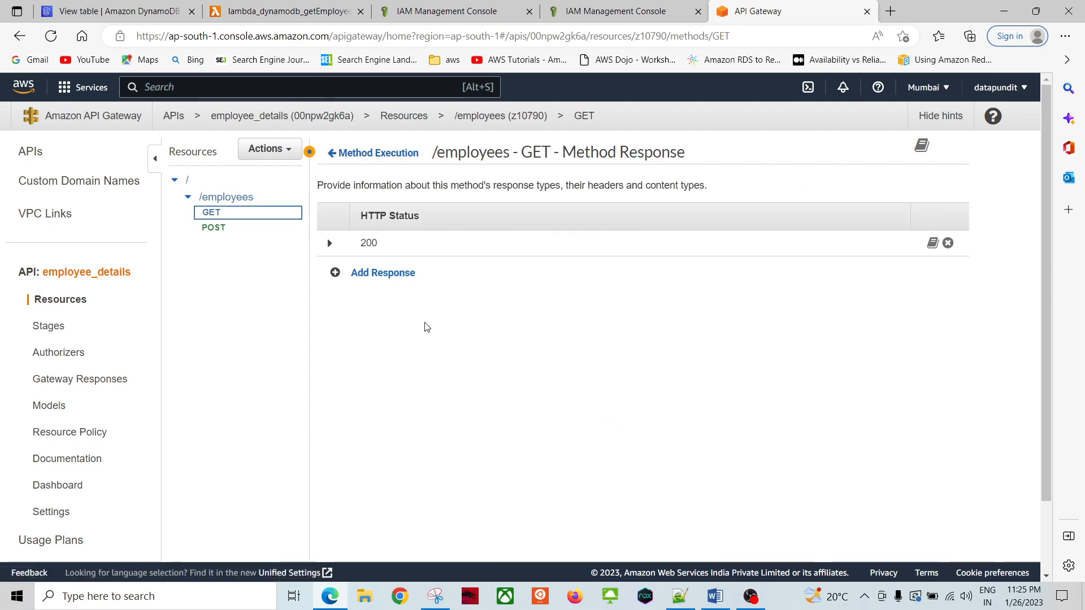
{"action": "left_click", "coordinate": [364, 157]}
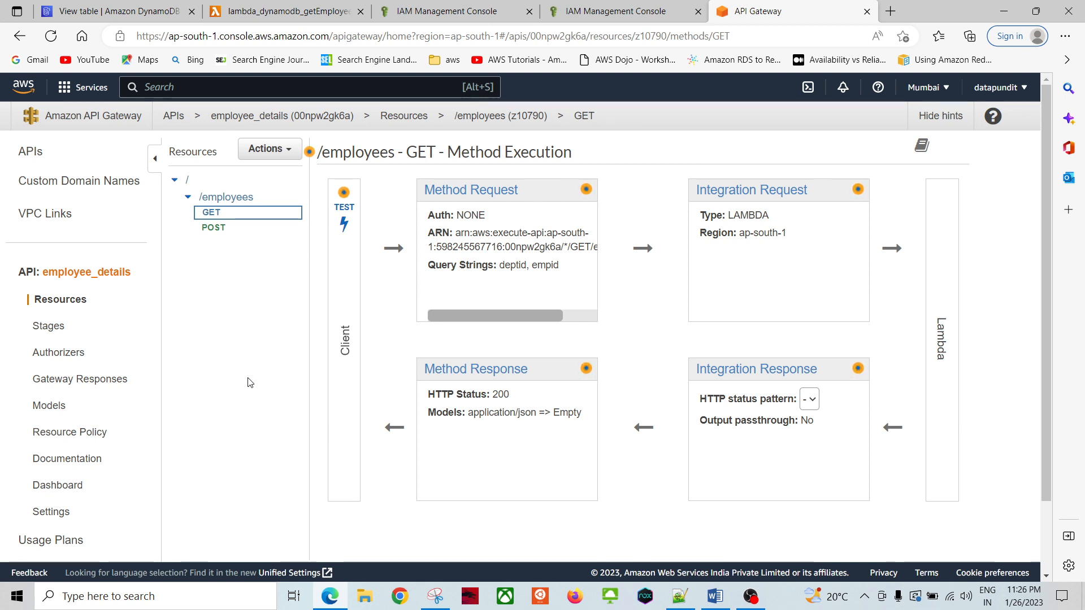
{"action": "left_click", "coordinate": [714, 596]}
{"action": "left_click", "coordinate": [380, 349]}
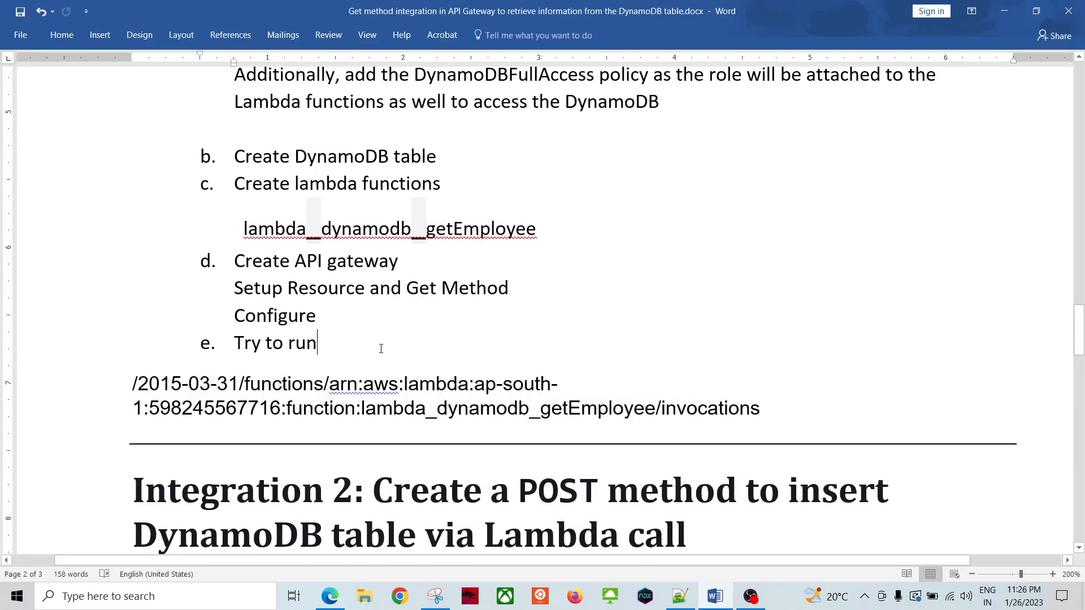
{"action": "key", "text": "alt+Tab"}
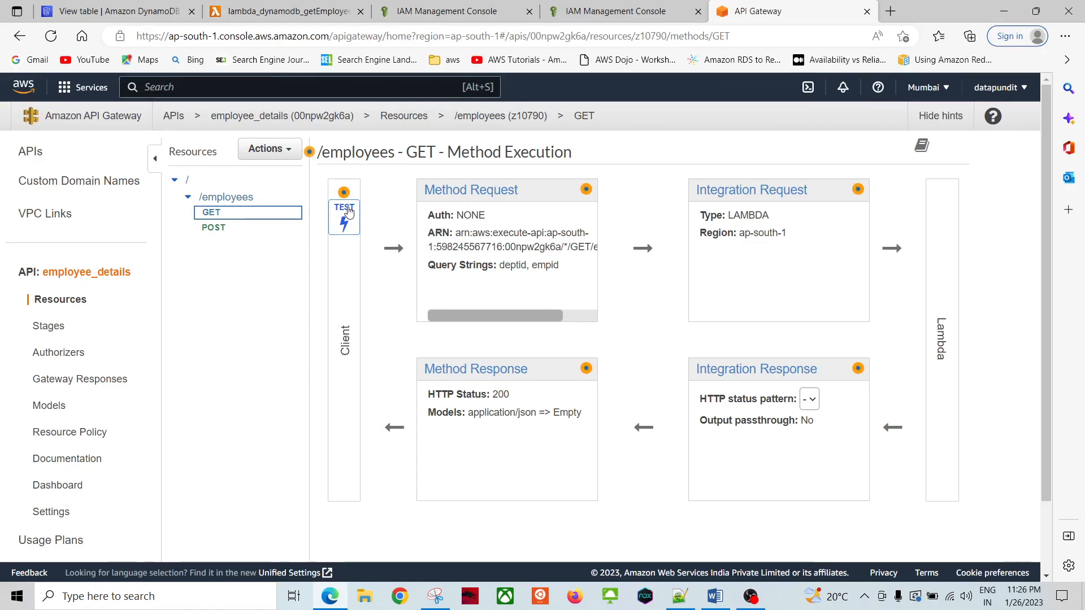
Step: Fill the GET test query string with the saved empid=ram1&deptid=hr1
{"action": "left_click", "coordinate": [343, 209]}
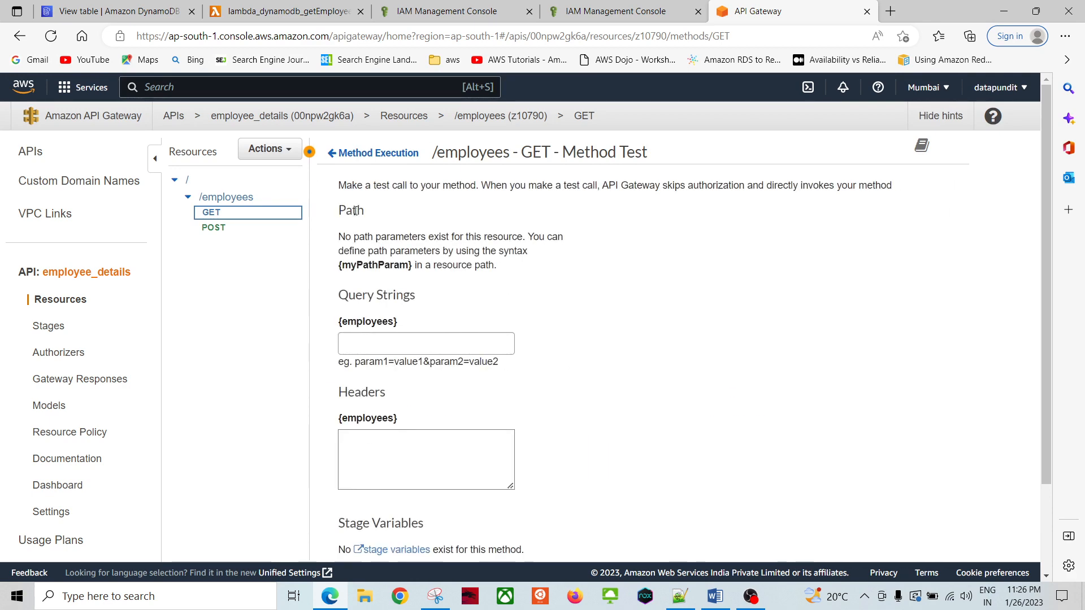
{"action": "left_click", "coordinate": [440, 347]}
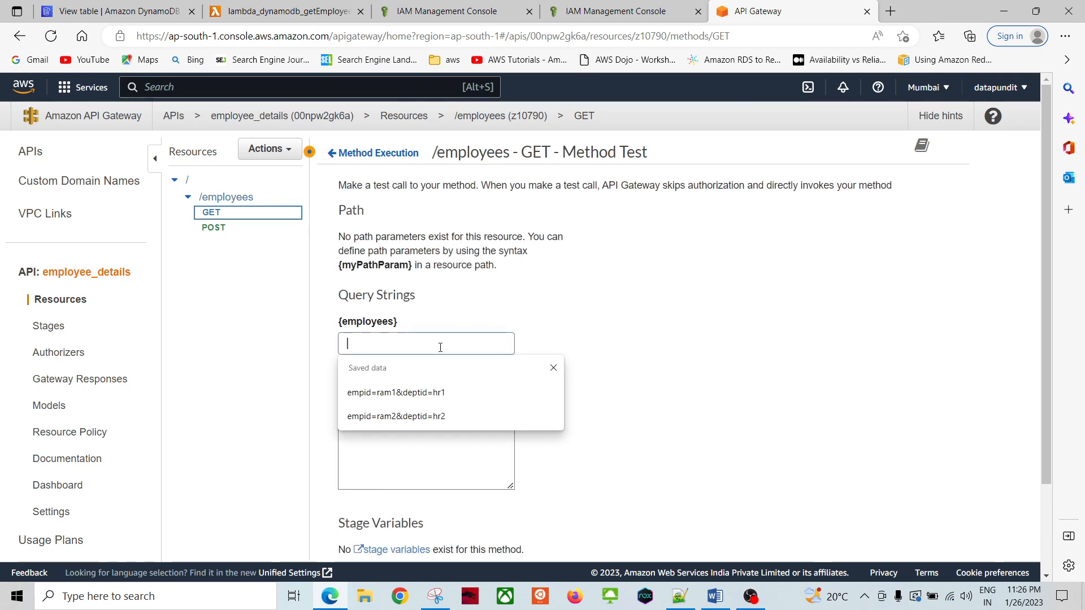
{"action": "left_click", "coordinate": [430, 398]}
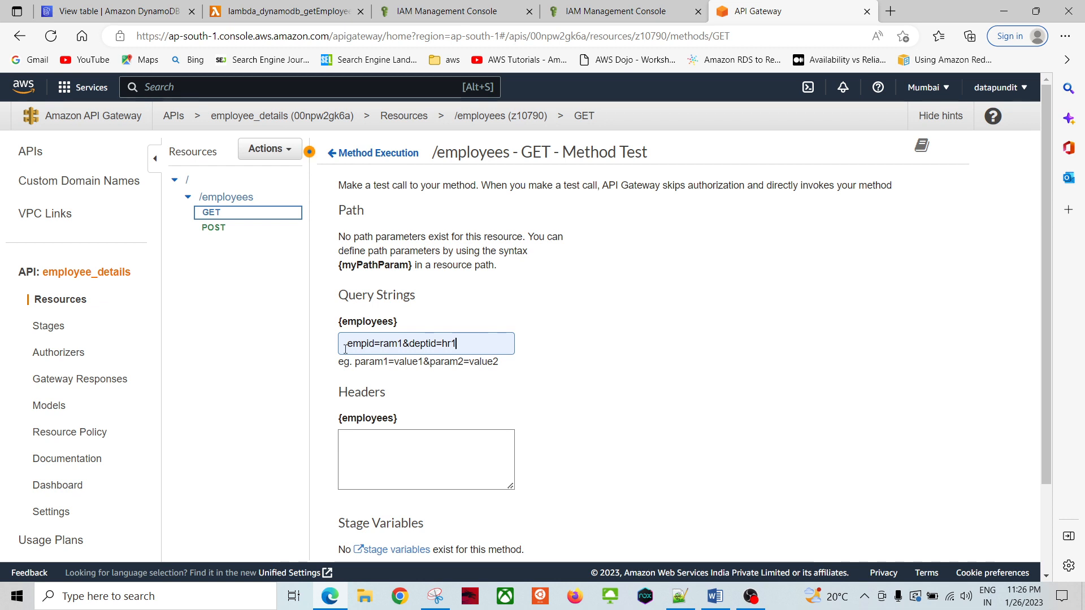
{"action": "double_click", "coordinate": [395, 344]}
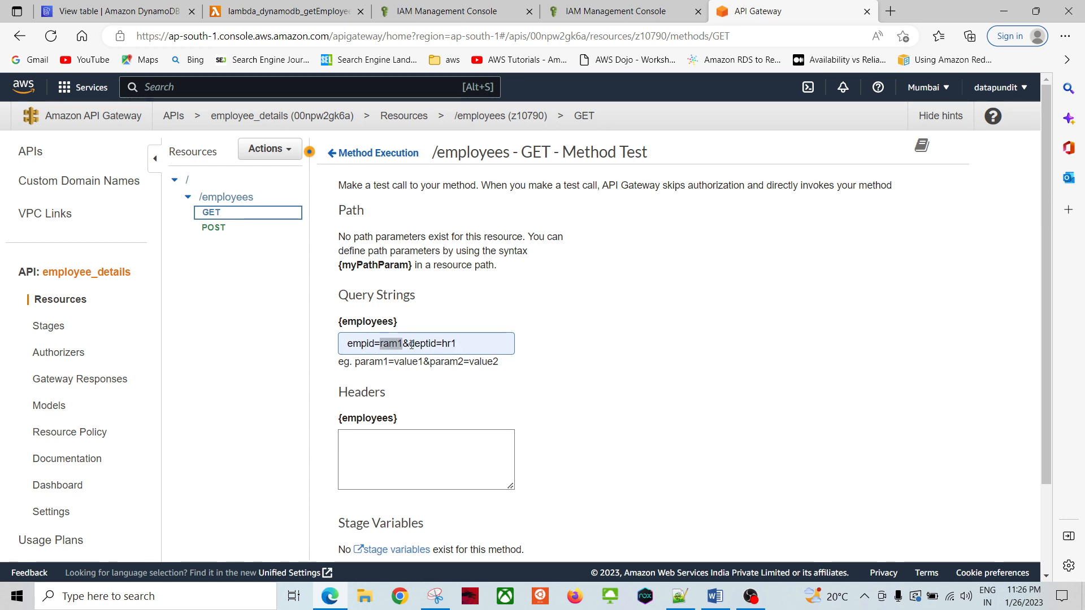
{"action": "left_click", "coordinate": [408, 344]}
{"action": "double_click", "coordinate": [431, 344]}
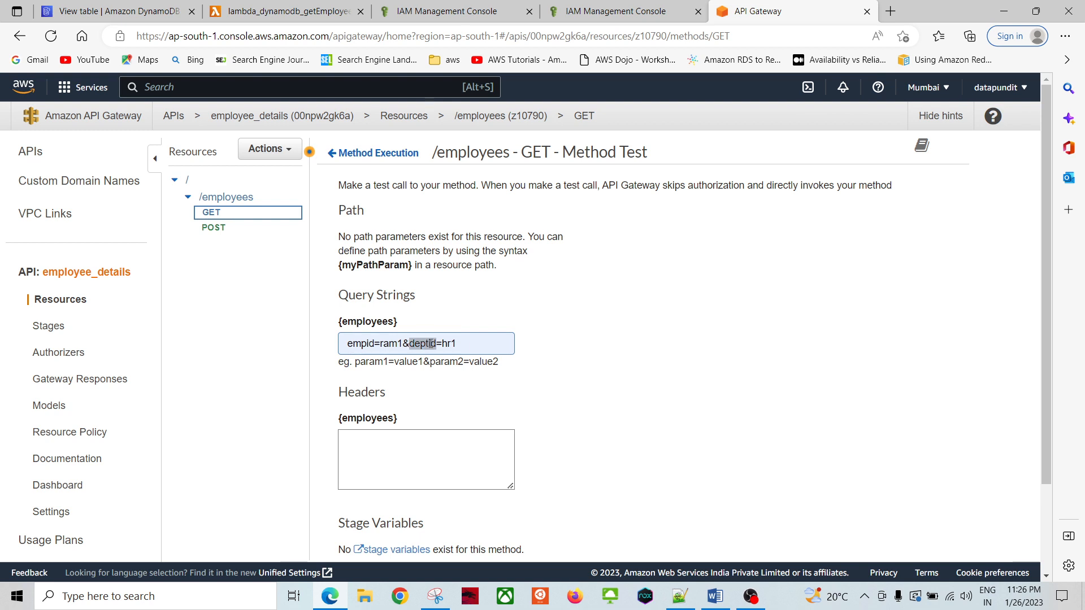
{"action": "left_click", "coordinate": [469, 345]}
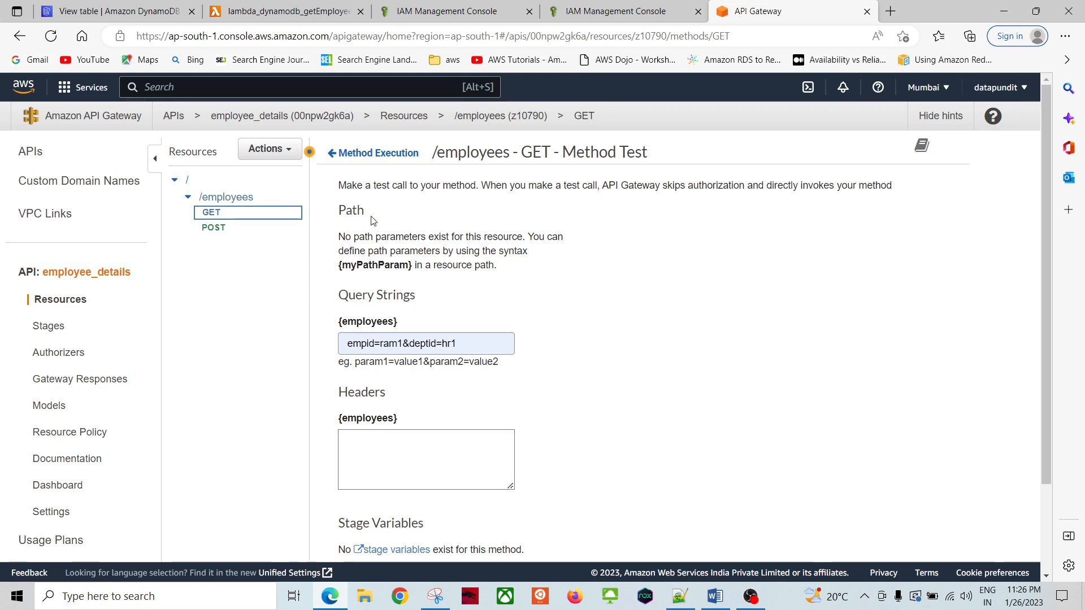
{"action": "double_click", "coordinate": [371, 345]}
{"action": "left_click", "coordinate": [581, 390]}
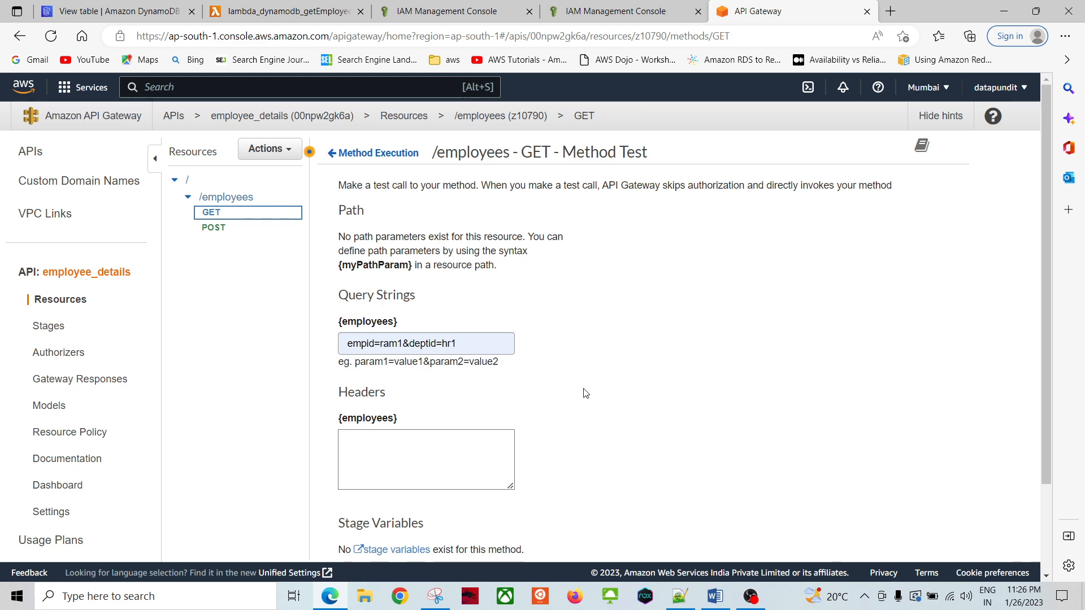
Step: Run the GET test and review the status 200 response with the employee record
{"action": "scroll", "coordinate": [584, 392], "scroll_direction": "down", "scroll_amount": 3}
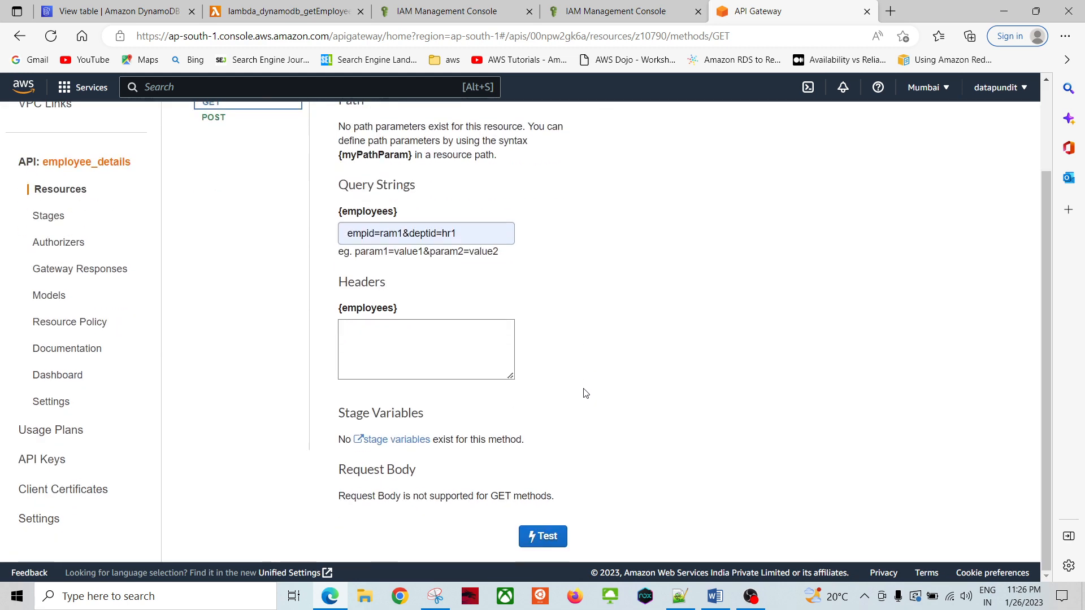
{"action": "scroll", "coordinate": [593, 376], "scroll_direction": "up", "scroll_amount": 3}
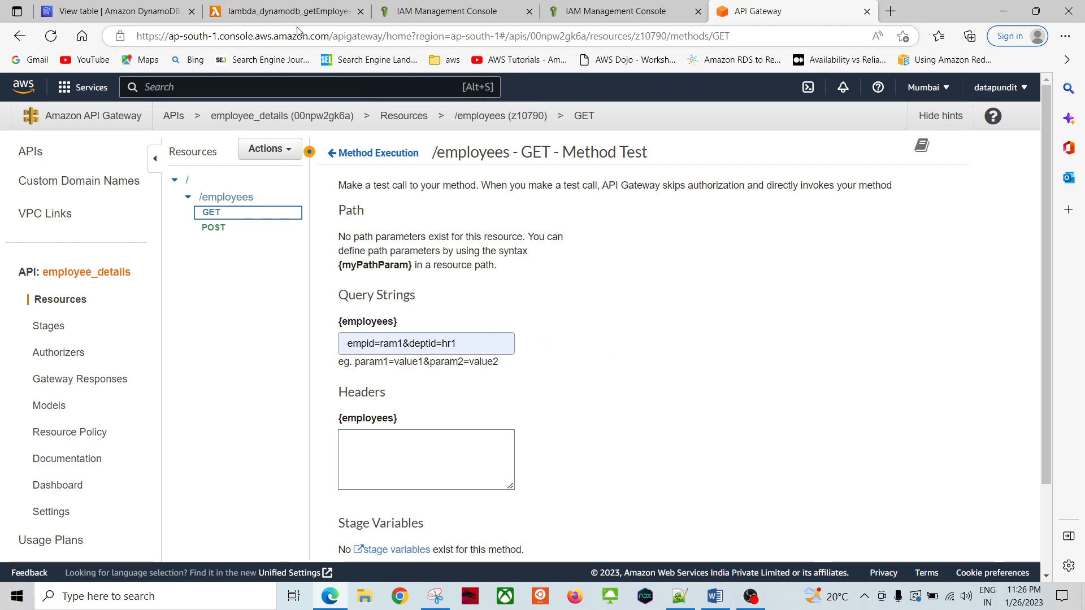
{"action": "scroll", "coordinate": [648, 339], "scroll_direction": "down", "scroll_amount": 2}
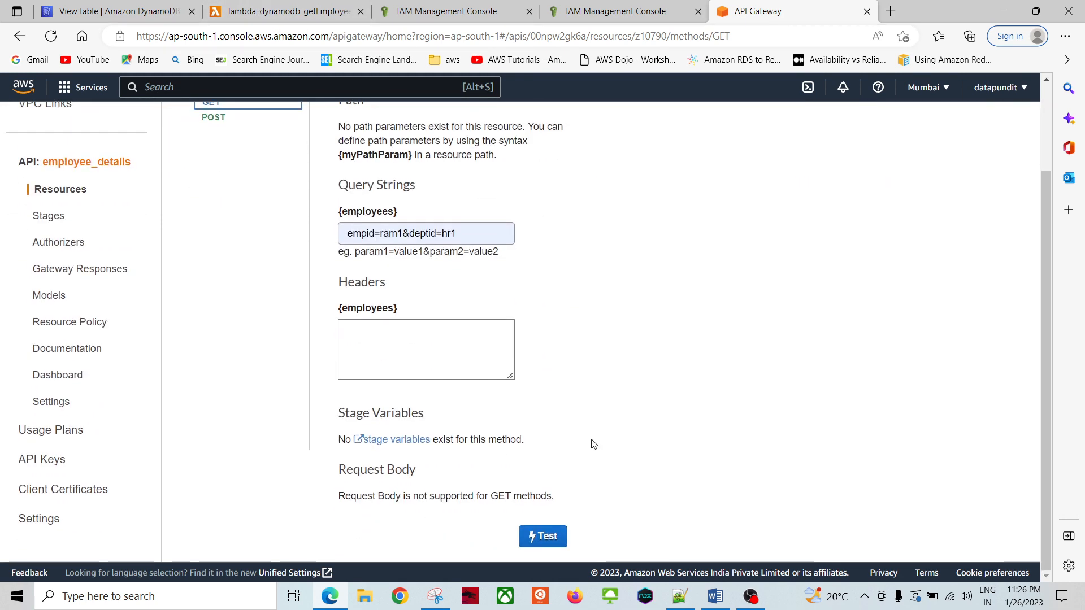
{"action": "left_click", "coordinate": [547, 534]}
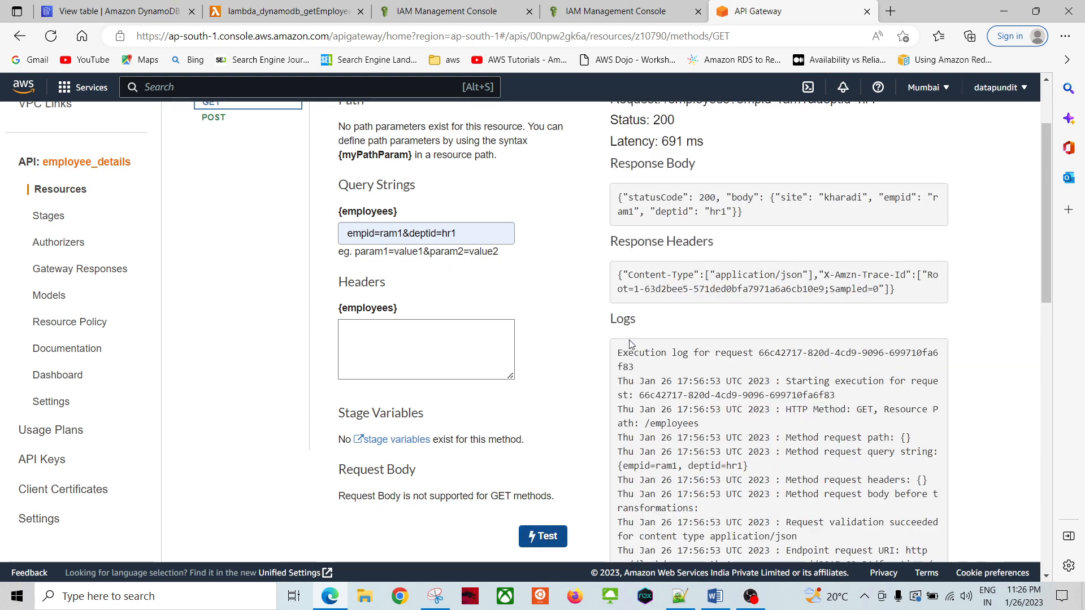
{"action": "scroll", "coordinate": [556, 317], "scroll_direction": "up", "scroll_amount": 2}
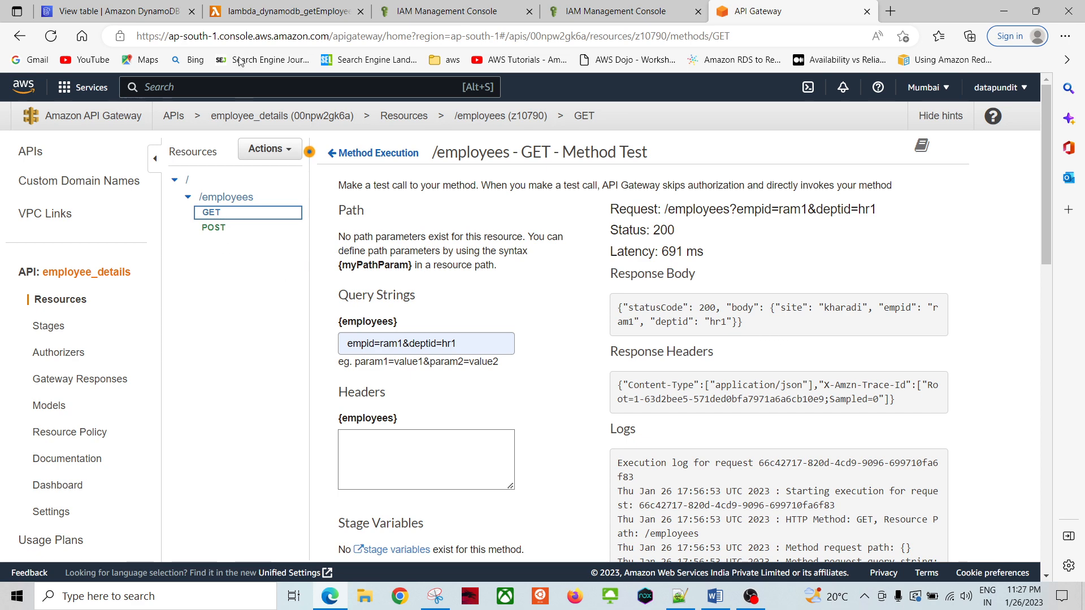
{"action": "left_click", "coordinate": [249, 13]}
Step: Review how lambda_handler reads empid and deptid from the event parameter
{"action": "left_click", "coordinate": [367, 386]}
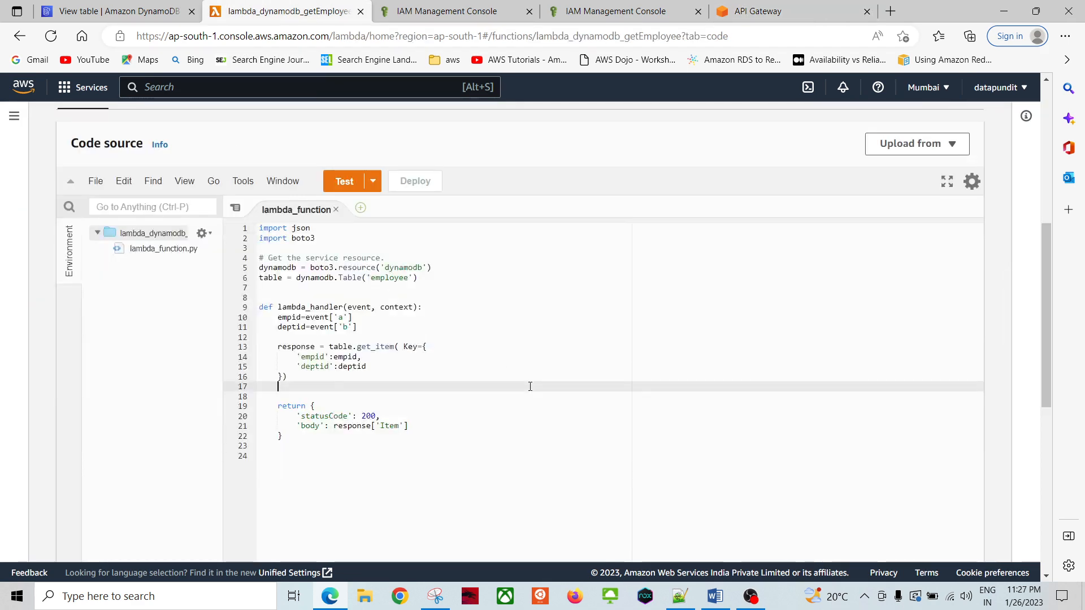
{"action": "left_click", "coordinate": [467, 306]}
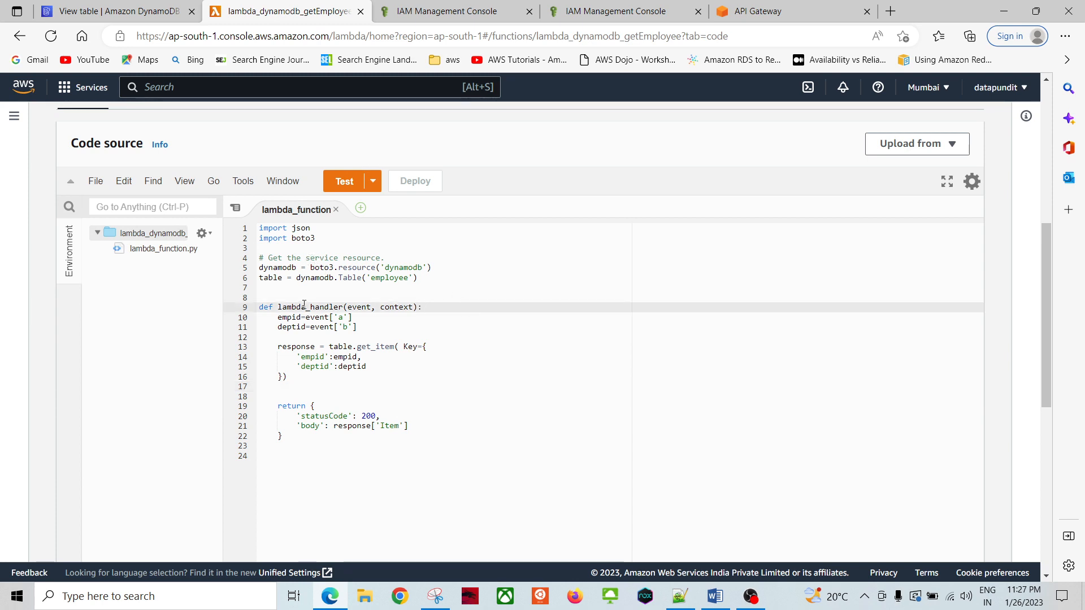
{"action": "left_click", "coordinate": [376, 330]}
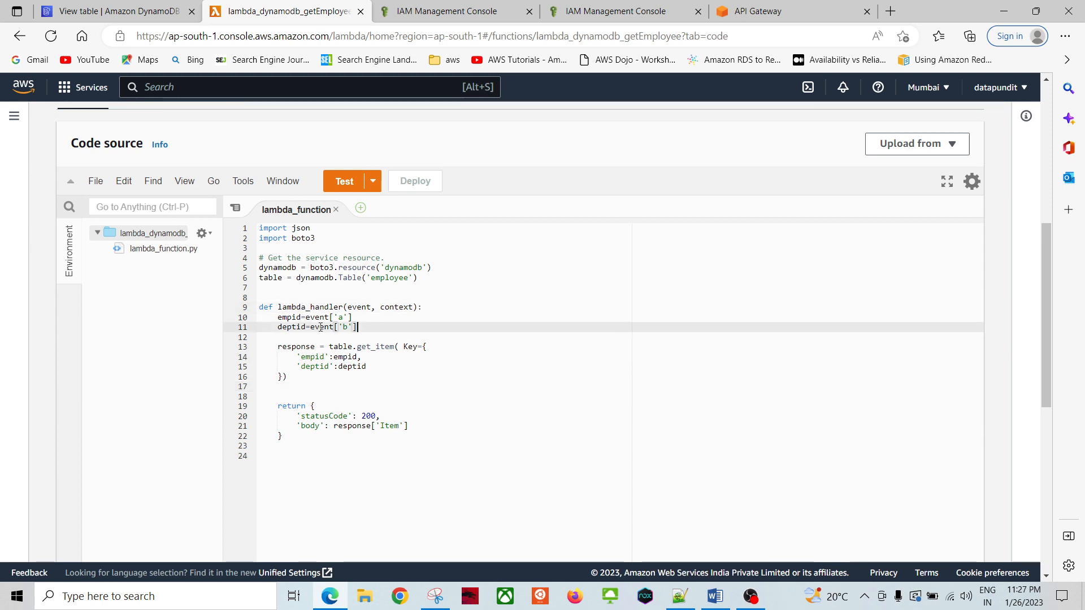
{"action": "left_click", "coordinate": [288, 317]}
{"action": "double_click", "coordinate": [320, 316]}
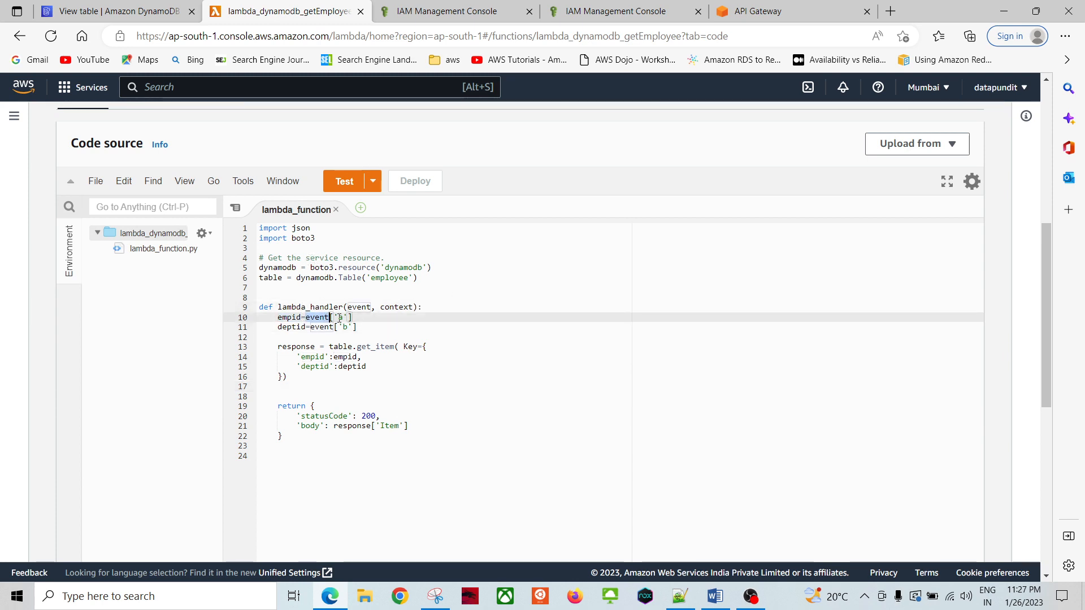
{"action": "left_click", "coordinate": [413, 326]}
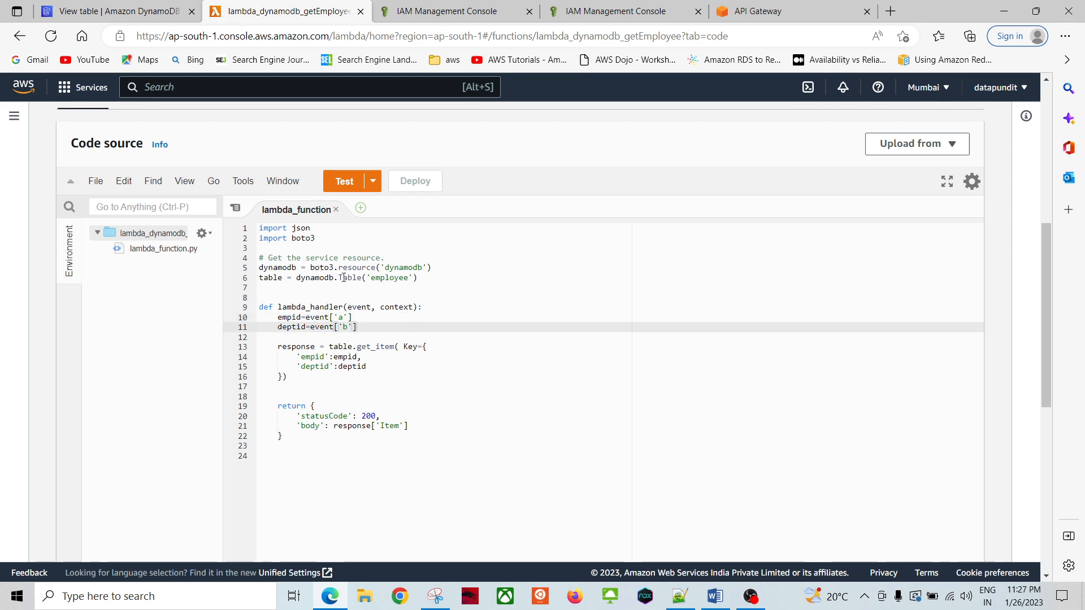
{"action": "left_click", "coordinate": [367, 309]}
{"action": "double_click", "coordinate": [361, 308]}
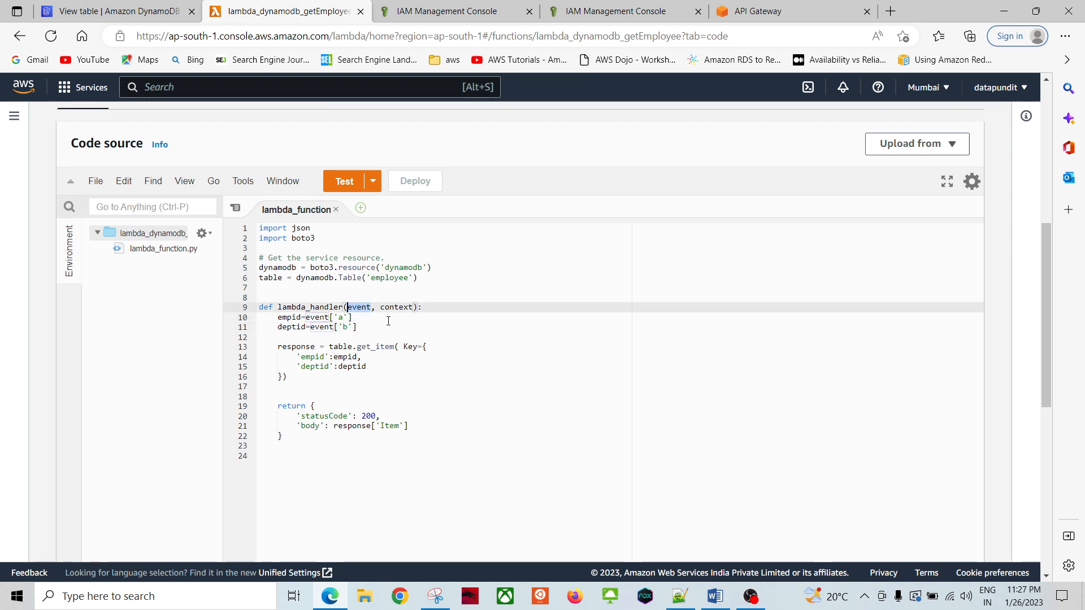
{"action": "left_click", "coordinate": [364, 327]}
{"action": "left_click", "coordinate": [461, 335]}
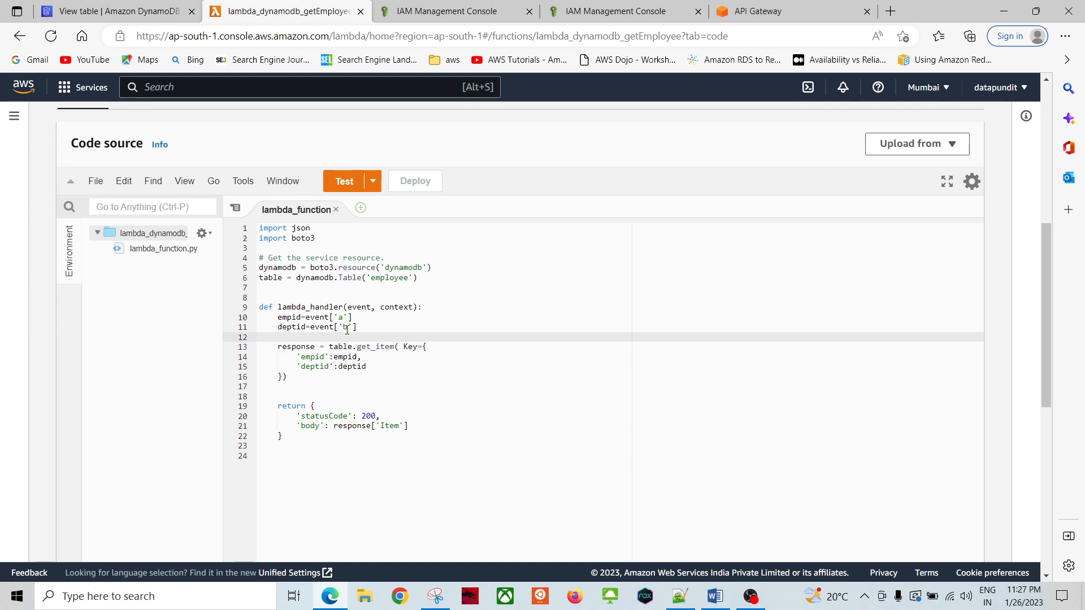
{"action": "double_click", "coordinate": [358, 307]}
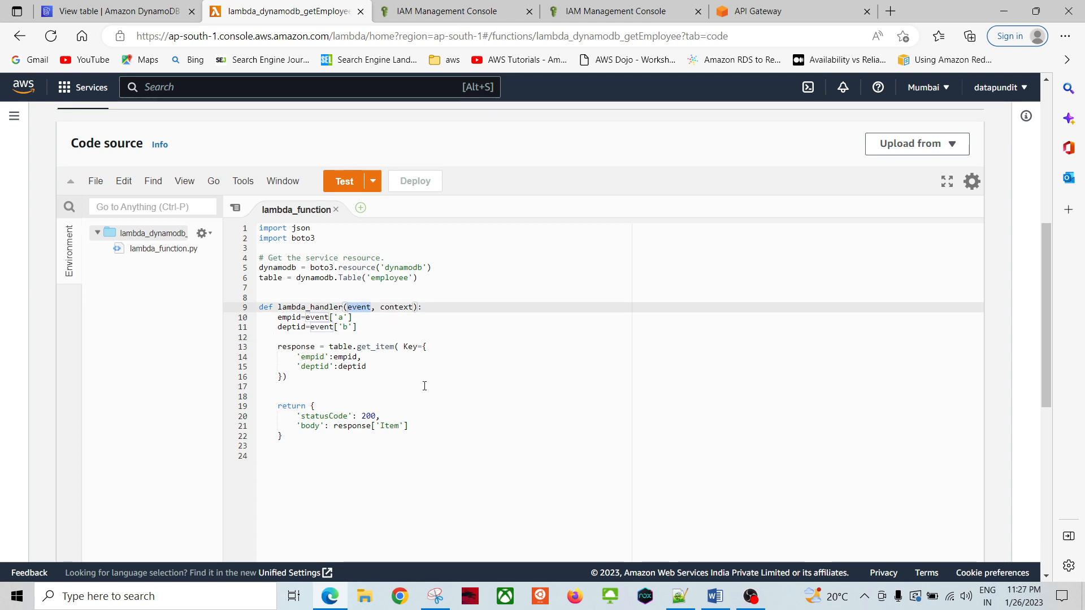
{"action": "left_click", "coordinate": [455, 404]}
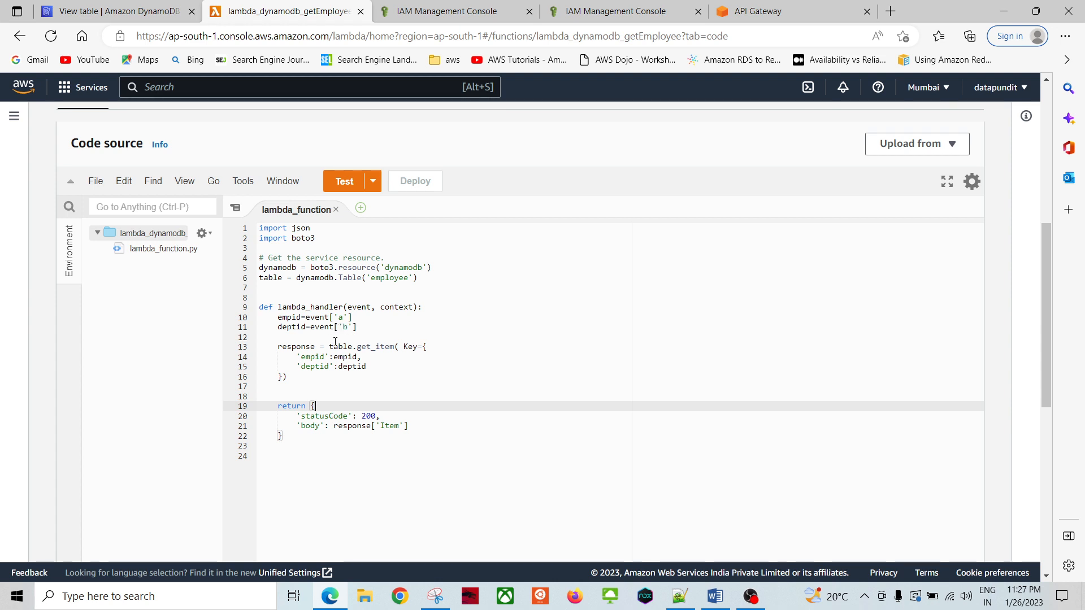
Step: Walk through the get_item table lookup and the Item key in the returned body
{"action": "key", "text": "ctrl+End"}
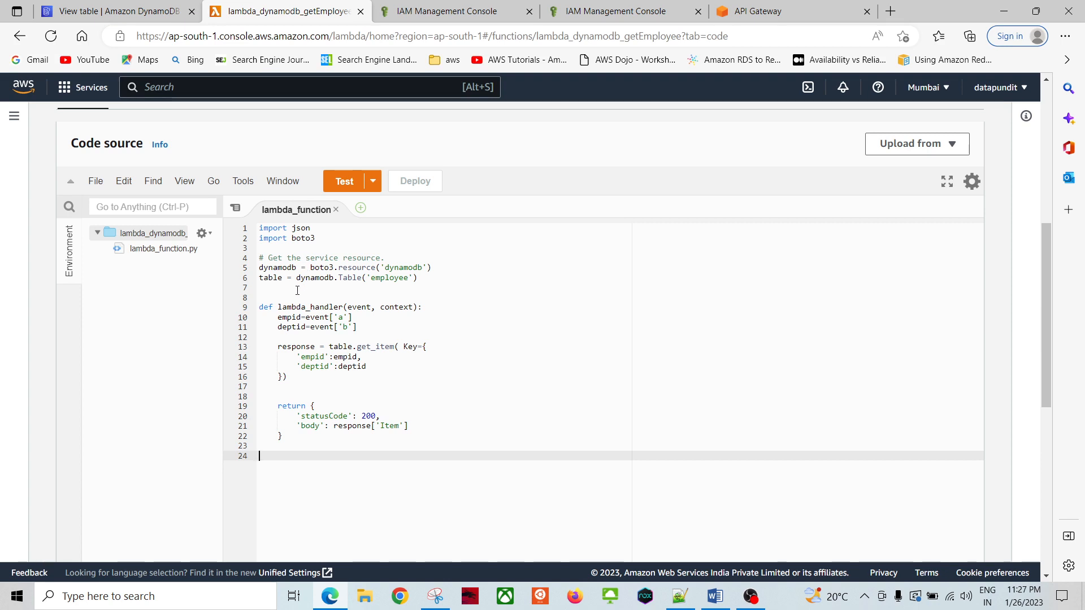
{"action": "left_click", "coordinate": [369, 344]}
{"action": "left_click", "coordinate": [384, 373]}
{"action": "left_click", "coordinate": [350, 346]}
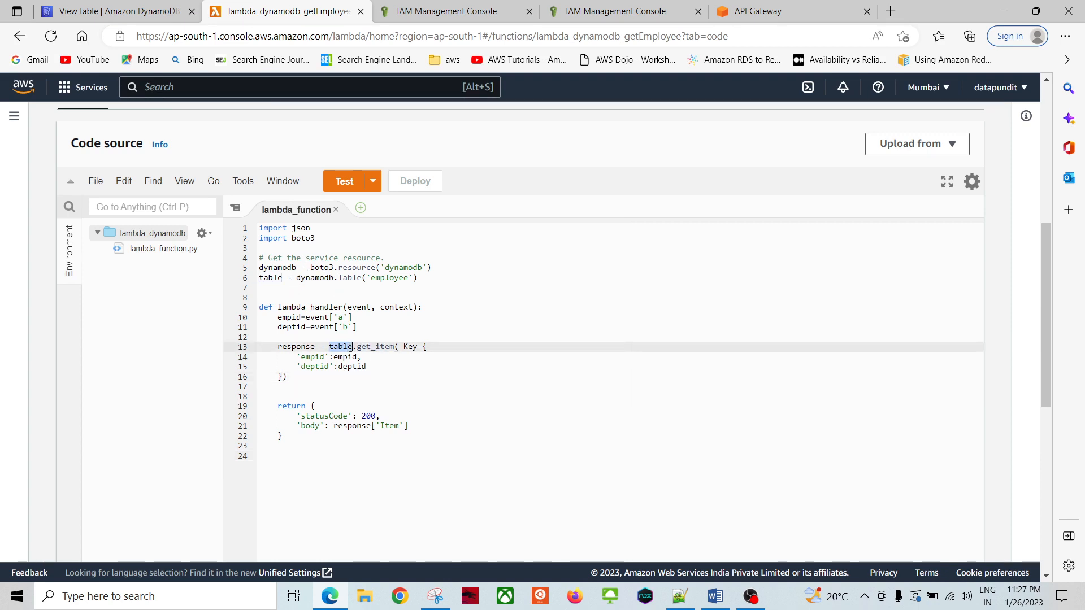
{"action": "left_click", "coordinate": [420, 389]}
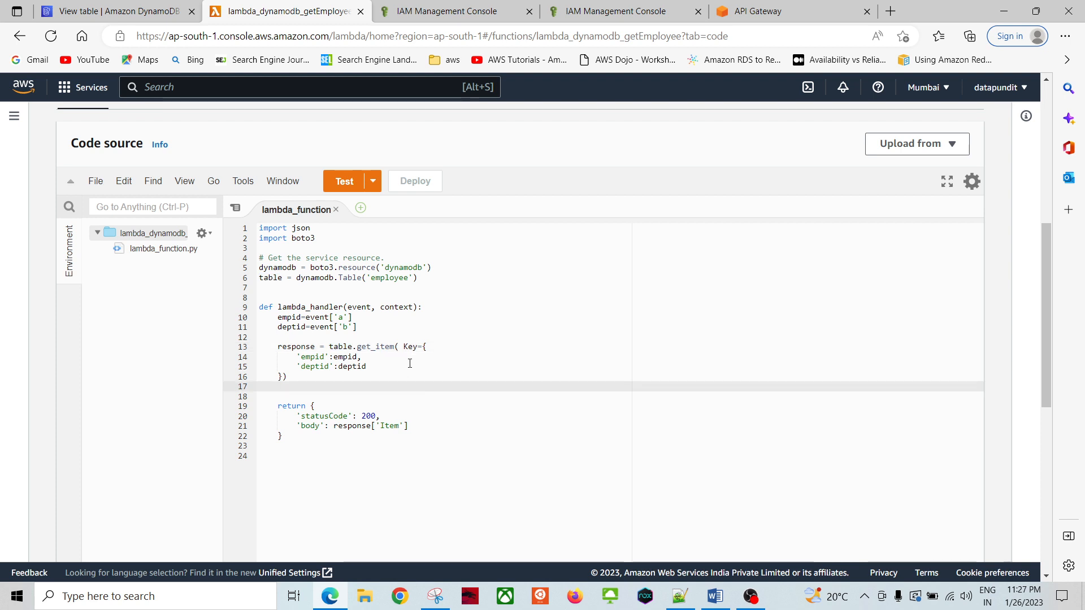
{"action": "left_click", "coordinate": [423, 377]}
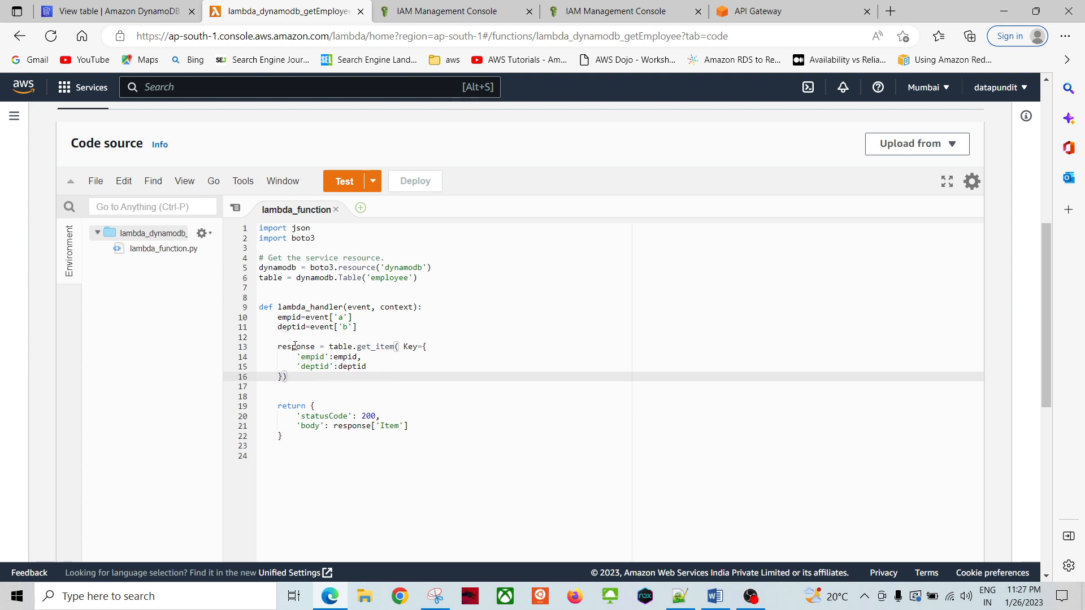
{"action": "left_click", "coordinate": [341, 456]}
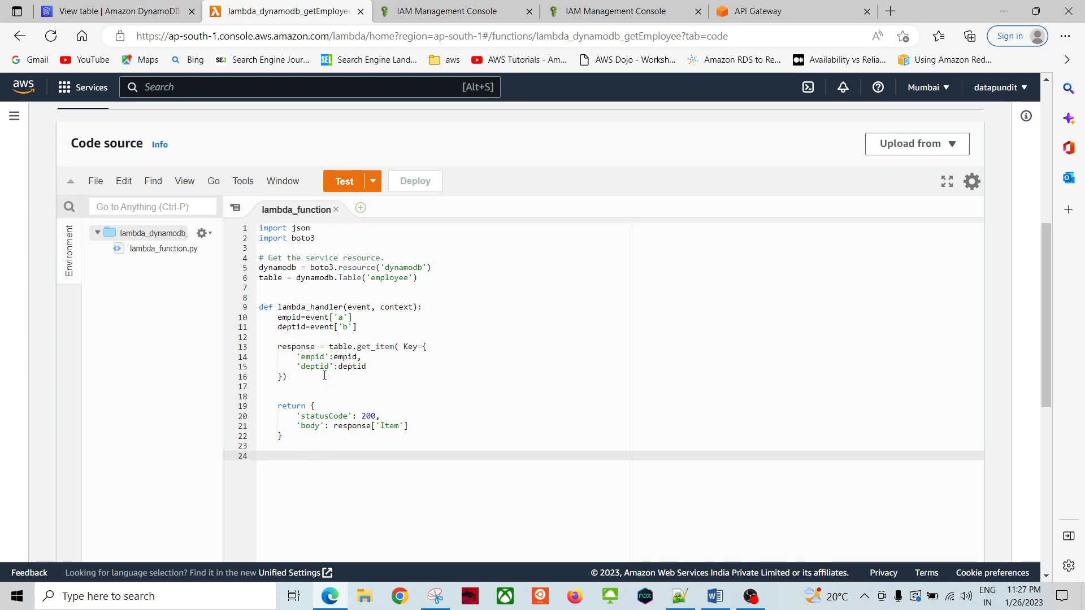
{"action": "left_click", "coordinate": [376, 428]}
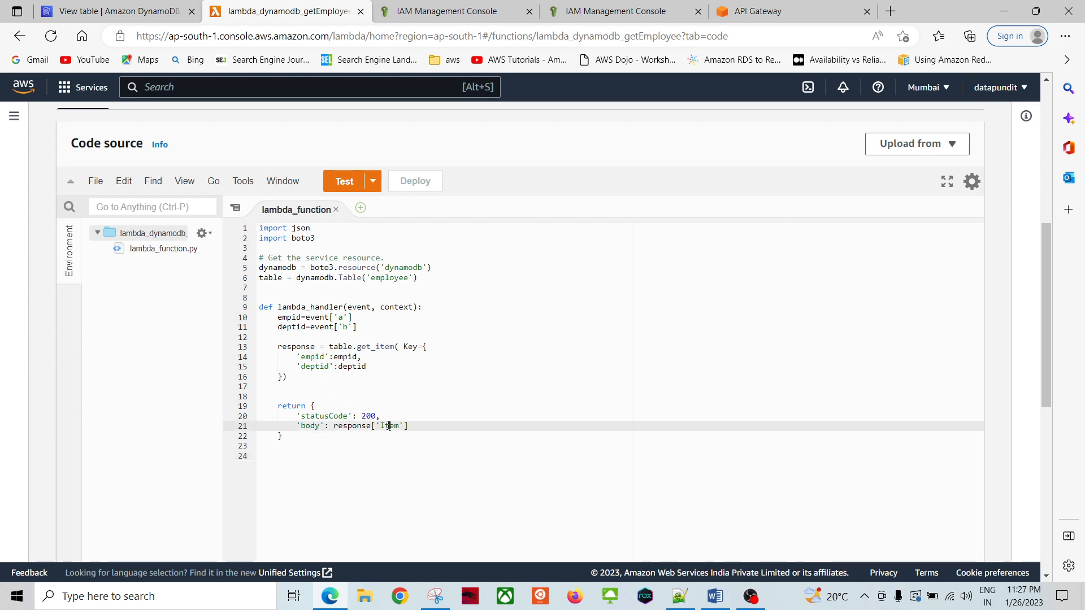
{"action": "left_click", "coordinate": [361, 458]}
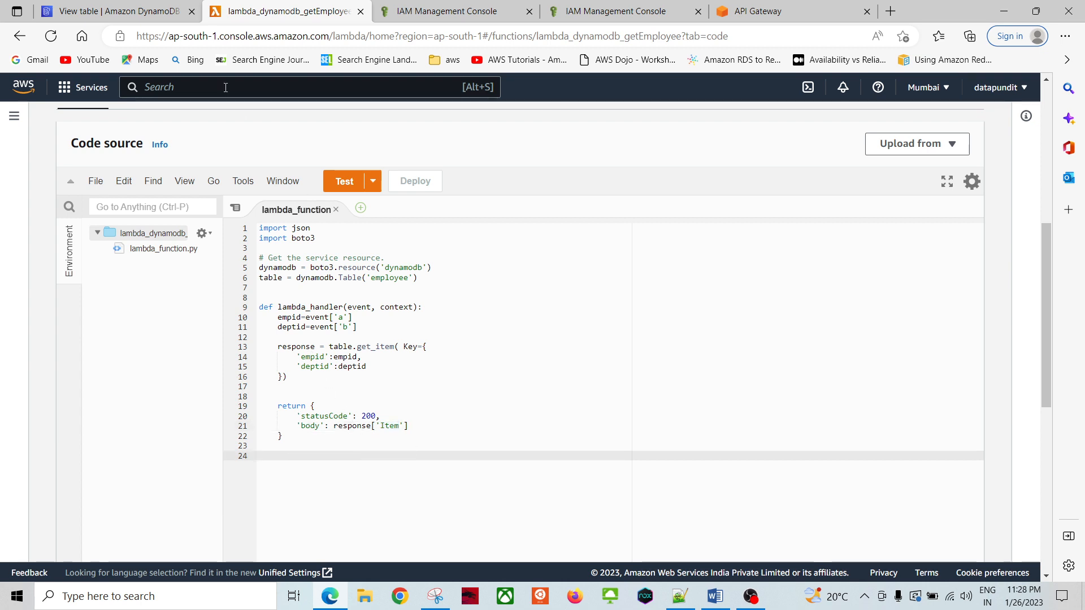
{"action": "left_click", "coordinate": [119, 12]}
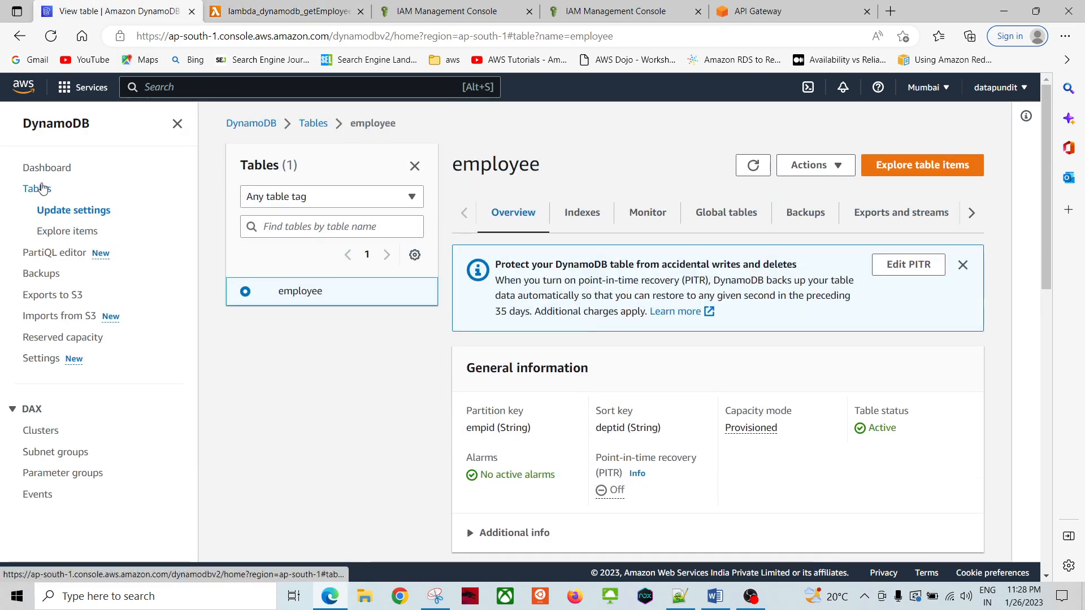
Step: Run 'select * from employee' in the PartiQL editor and review the 4 rows, including kharadi ram1 hr1
{"action": "left_click", "coordinate": [41, 188]}
{"action": "left_click", "coordinate": [295, 260]}
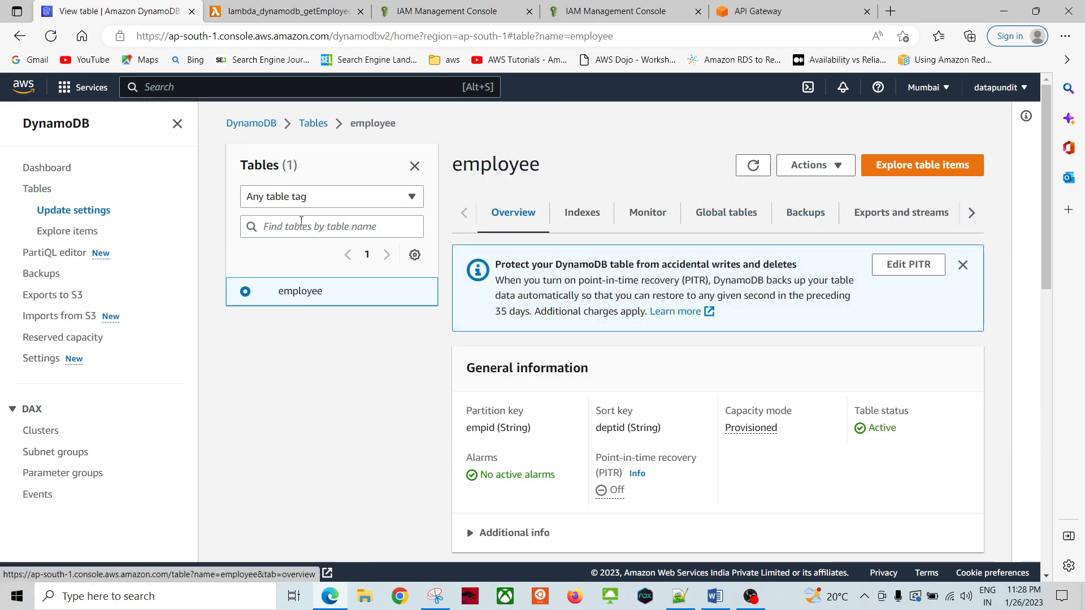
{"action": "left_click", "coordinate": [70, 252]}
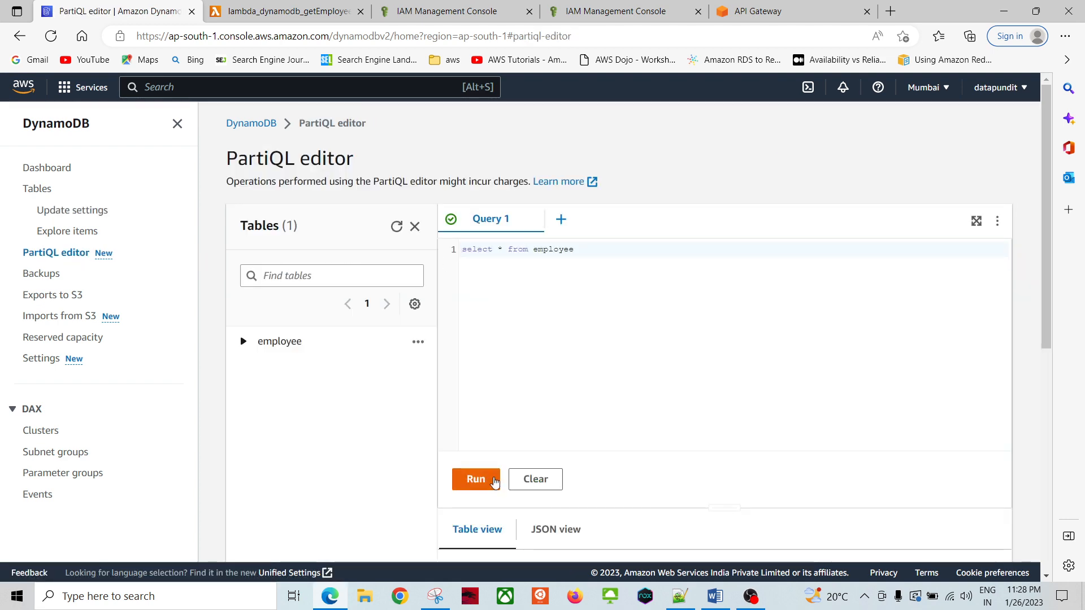
{"action": "left_click", "coordinate": [487, 479]}
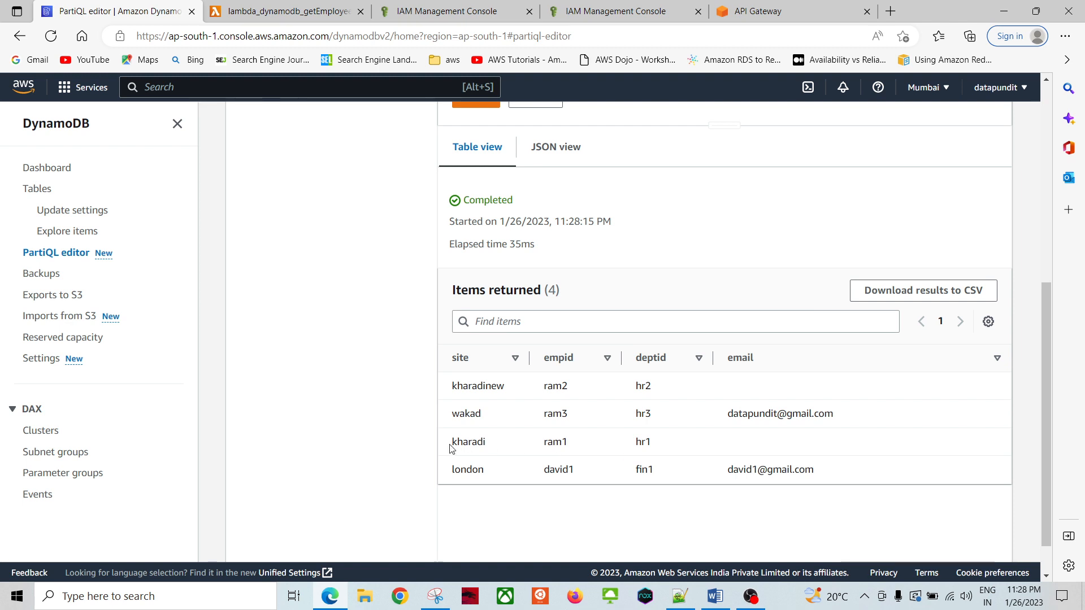
{"action": "left_click_drag", "start_coordinate": [450, 446], "coordinate": [671, 446]}
{"action": "left_click", "coordinate": [332, 432]}
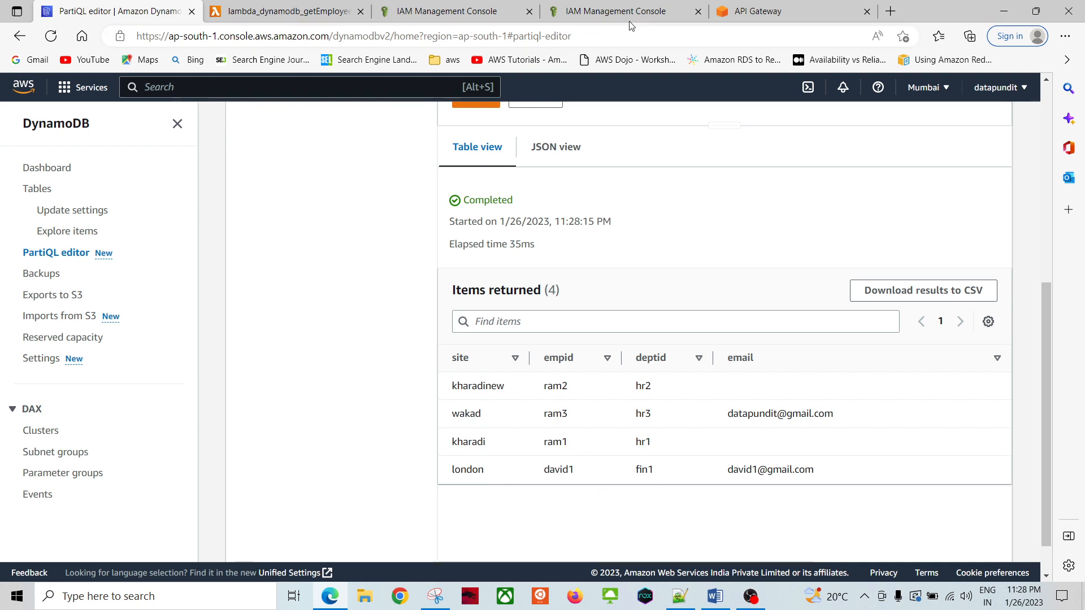
{"action": "left_click", "coordinate": [757, 11]}
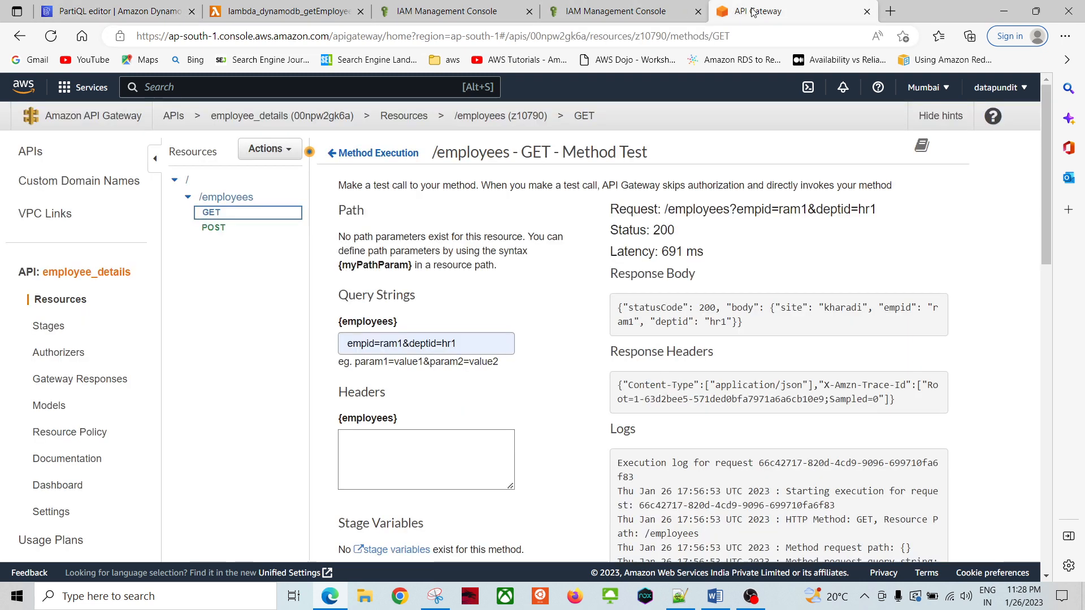
Step: Change the test query string to empid=david1&deptid=fin1 and run the GET test
{"action": "left_click", "coordinate": [399, 344]}
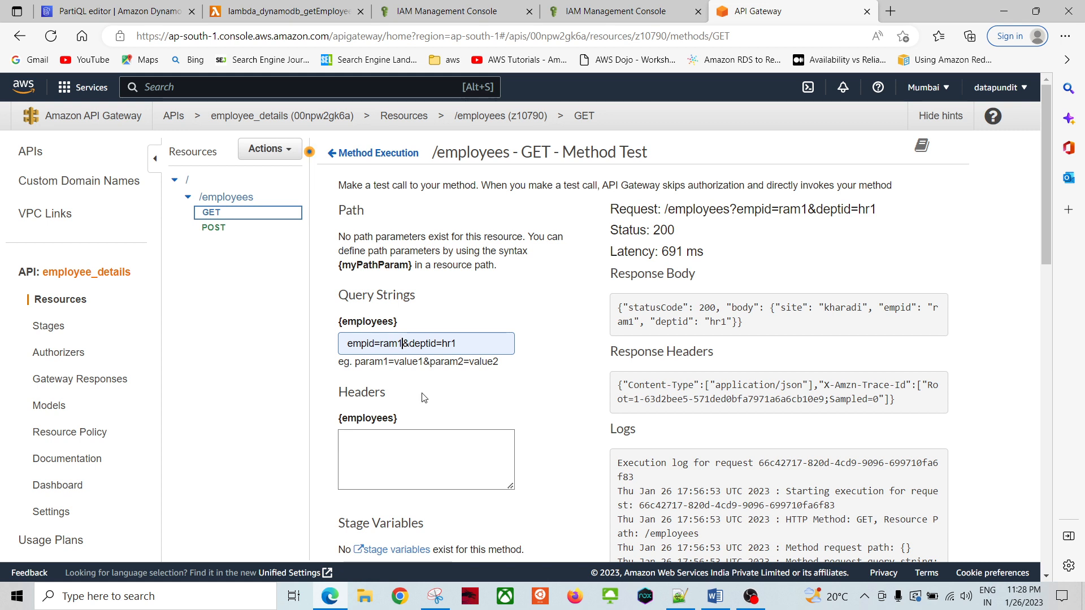
{"action": "key", "text": "BackSpace"}
{"action": "key", "text": "BackSpace"}
{"action": "key", "text": "BackSpace"}
{"action": "key", "text": "BackSpace"}
{"action": "type", "text": "david"}
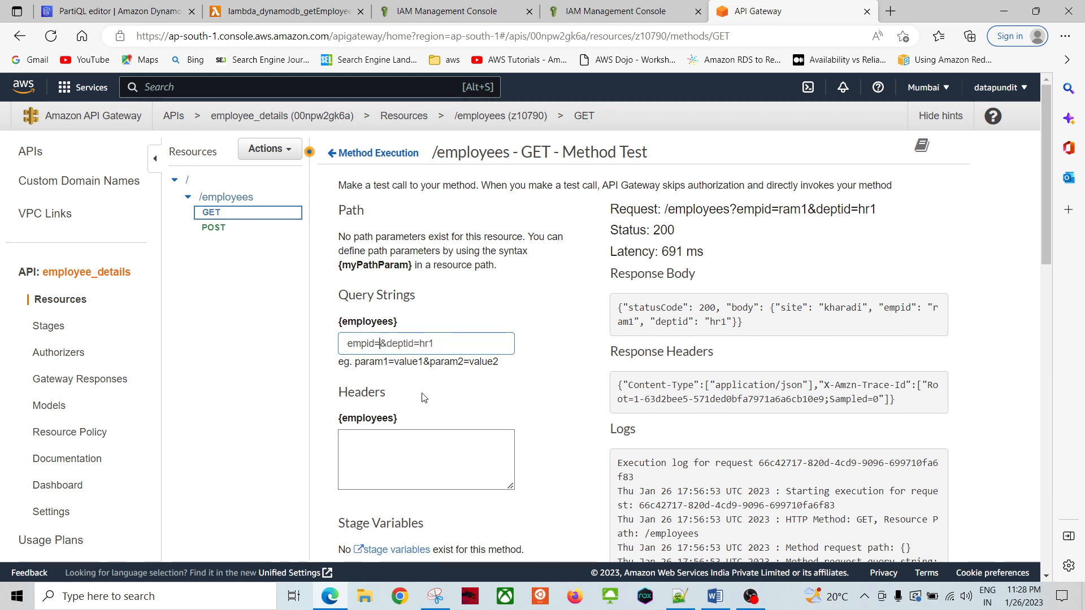
{"action": "type", "text": "1"}
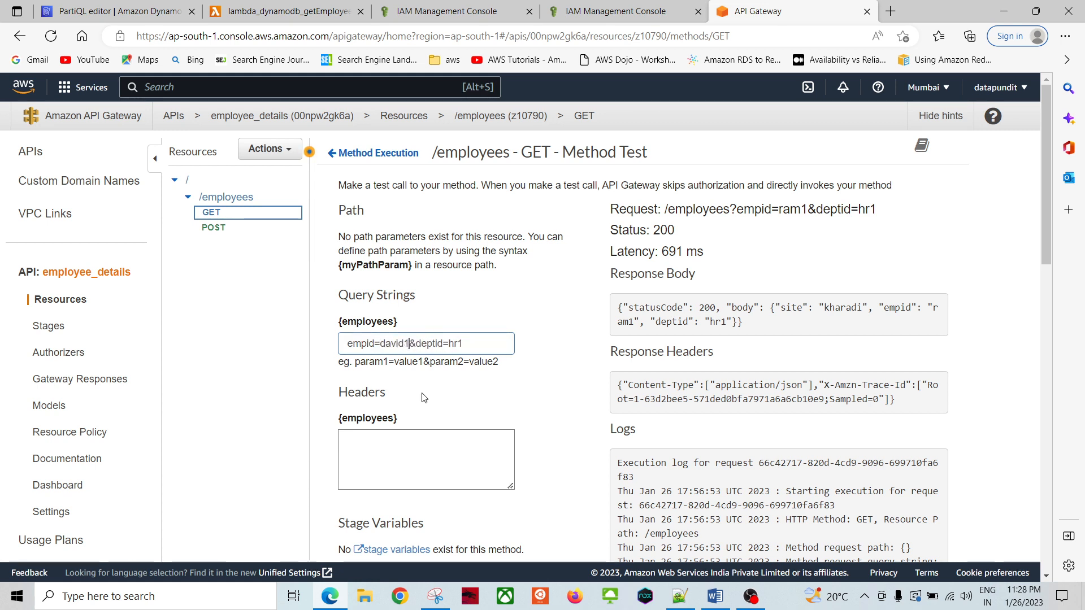
{"action": "key", "text": "Right"}
{"action": "key", "text": "Right"}
{"action": "key", "text": "Right"}
{"action": "key", "text": "Right"}
{"action": "key", "text": "Right"}
{"action": "key", "text": "Right"}
{"action": "key", "text": "Right"}
{"action": "type", "text": "fin"}
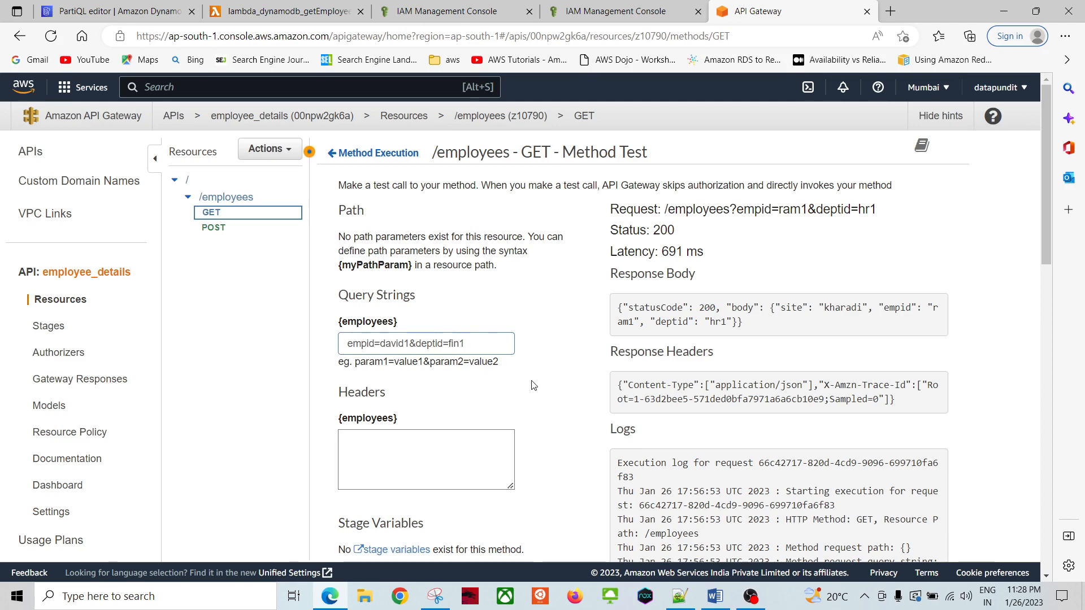
{"action": "scroll", "coordinate": [564, 392], "scroll_direction": "down", "scroll_amount": 5}
{"action": "left_click", "coordinate": [520, 341]}
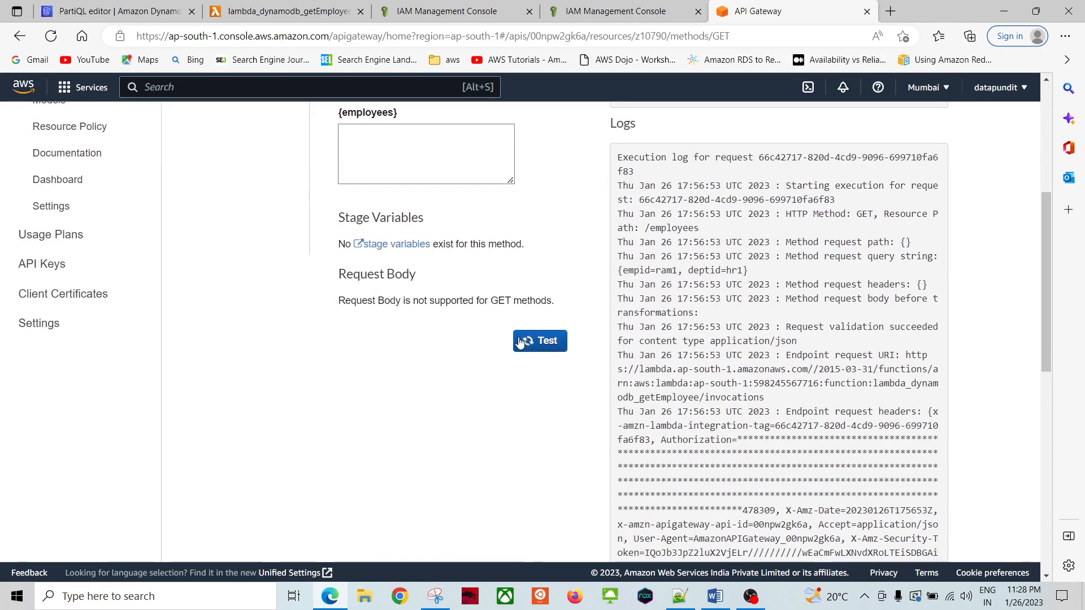
{"action": "scroll", "coordinate": [545, 293], "scroll_direction": "up", "scroll_amount": 4}
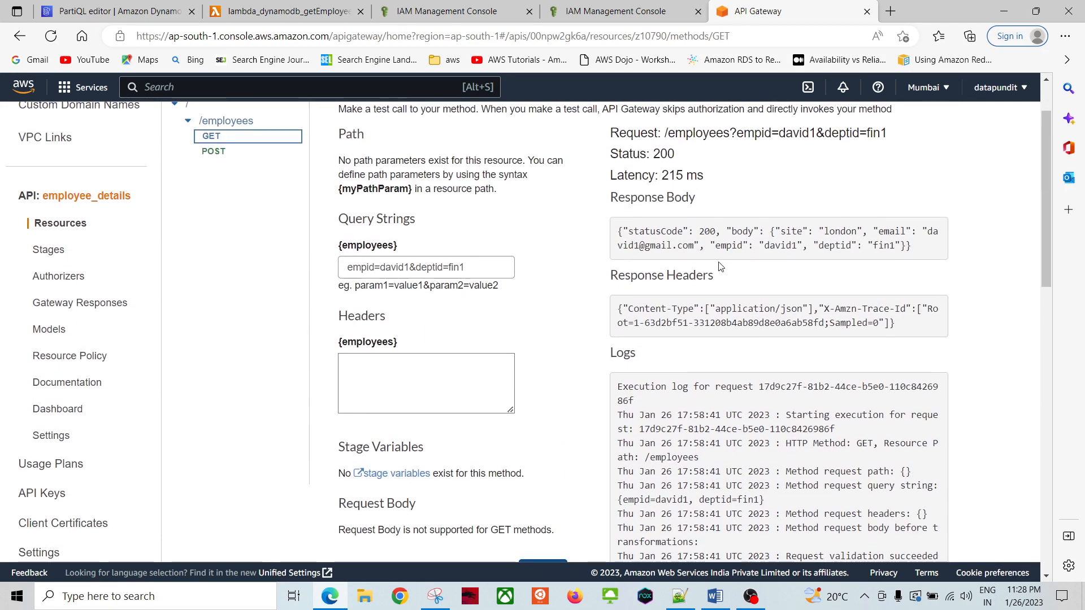
Step: Check the response body shows site london and empid david1, with Status 200
{"action": "double_click", "coordinate": [833, 231]}
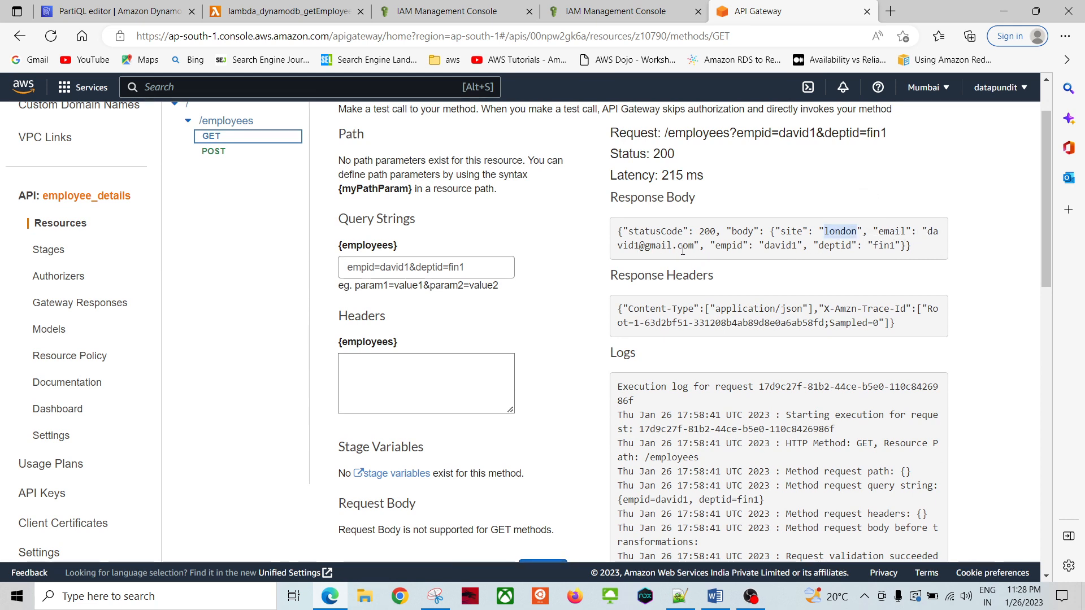
{"action": "double_click", "coordinate": [773, 245]}
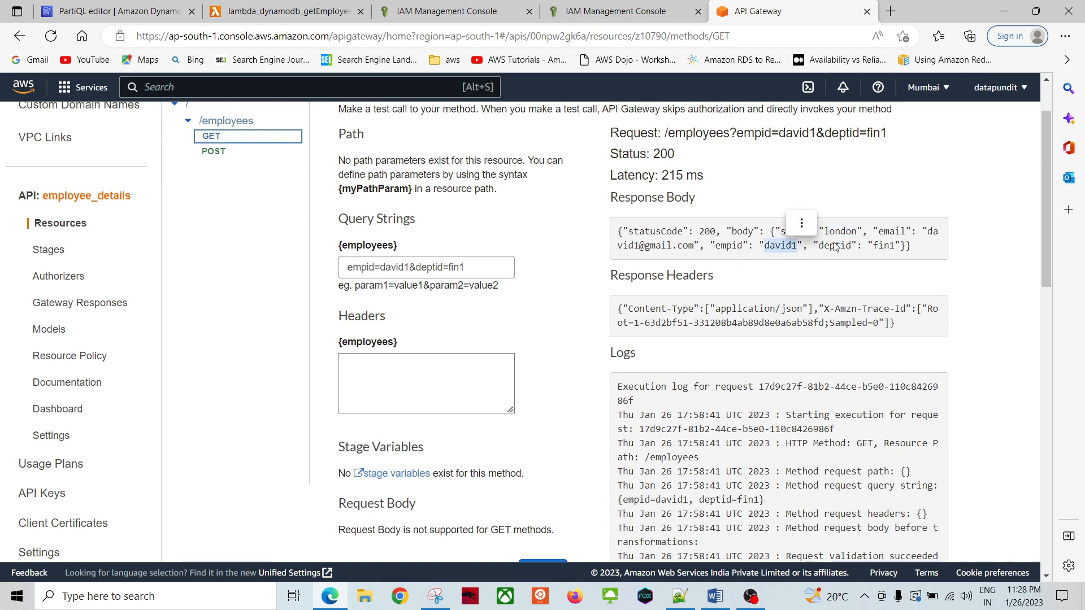
{"action": "double_click", "coordinate": [835, 245]}
{"action": "left_click", "coordinate": [869, 240]}
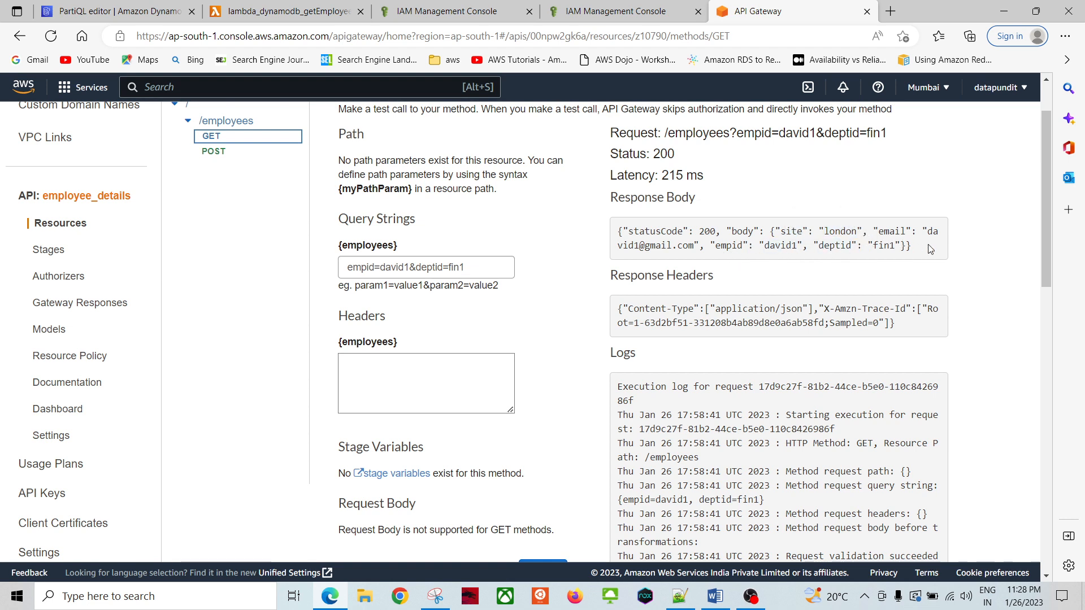
{"action": "left_click_drag", "start_coordinate": [930, 249], "coordinate": [622, 192]}
{"action": "right_click", "coordinate": [623, 191]}
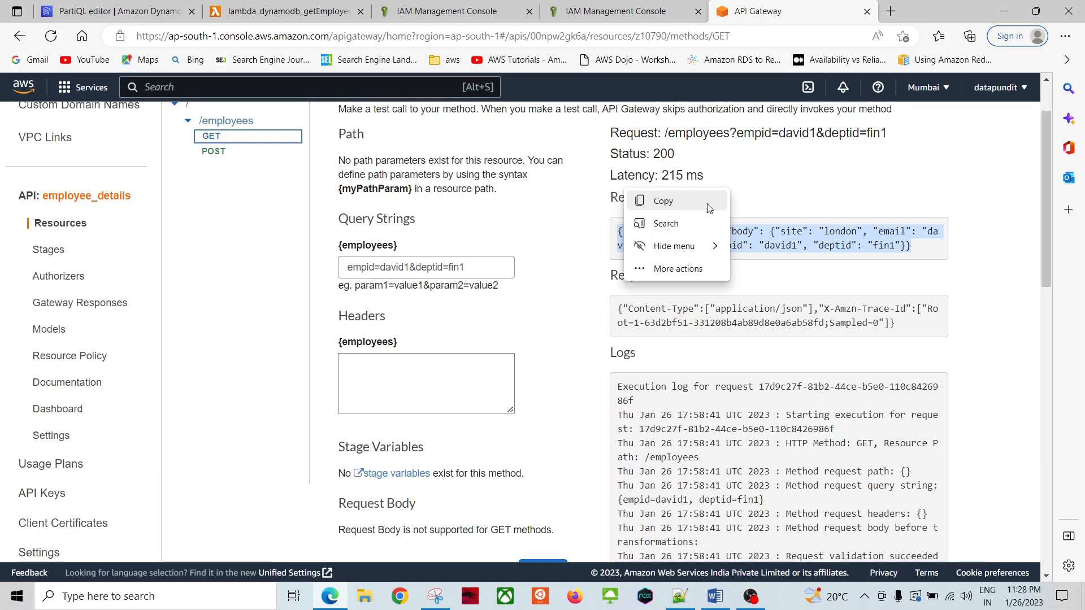
{"action": "left_click", "coordinate": [707, 204]}
{"action": "left_click_drag", "start_coordinate": [612, 154], "coordinate": [681, 157]}
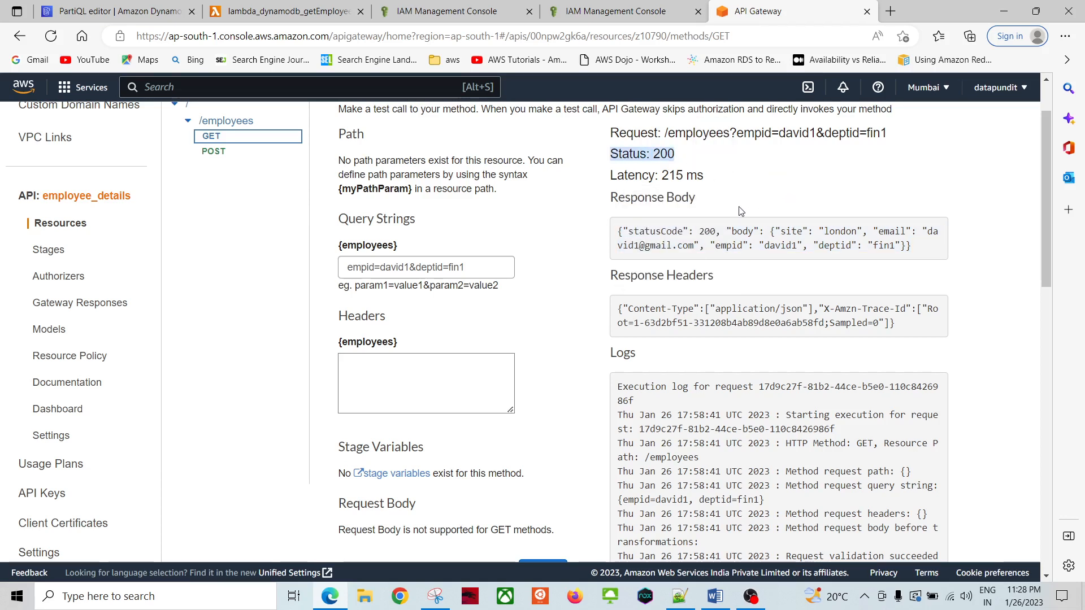
{"action": "left_click", "coordinate": [557, 280]}
{"action": "scroll", "coordinate": [556, 269], "scroll_direction": "down", "scroll_amount": 5}
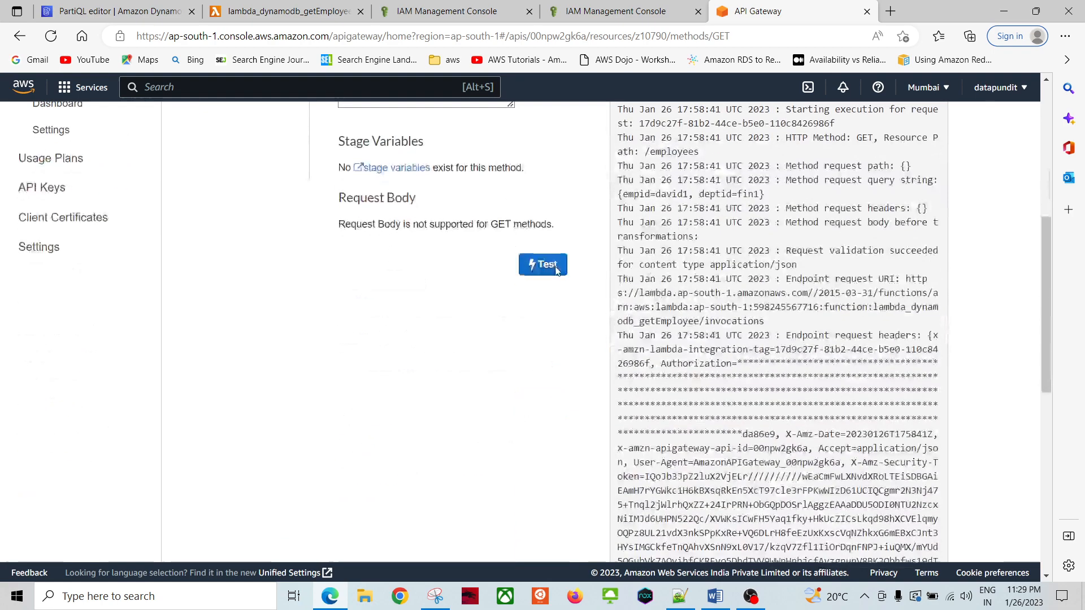
{"action": "scroll", "coordinate": [554, 266], "scroll_direction": "up", "scroll_amount": 5}
{"action": "scroll", "coordinate": [549, 284], "scroll_direction": "down", "scroll_amount": 8}
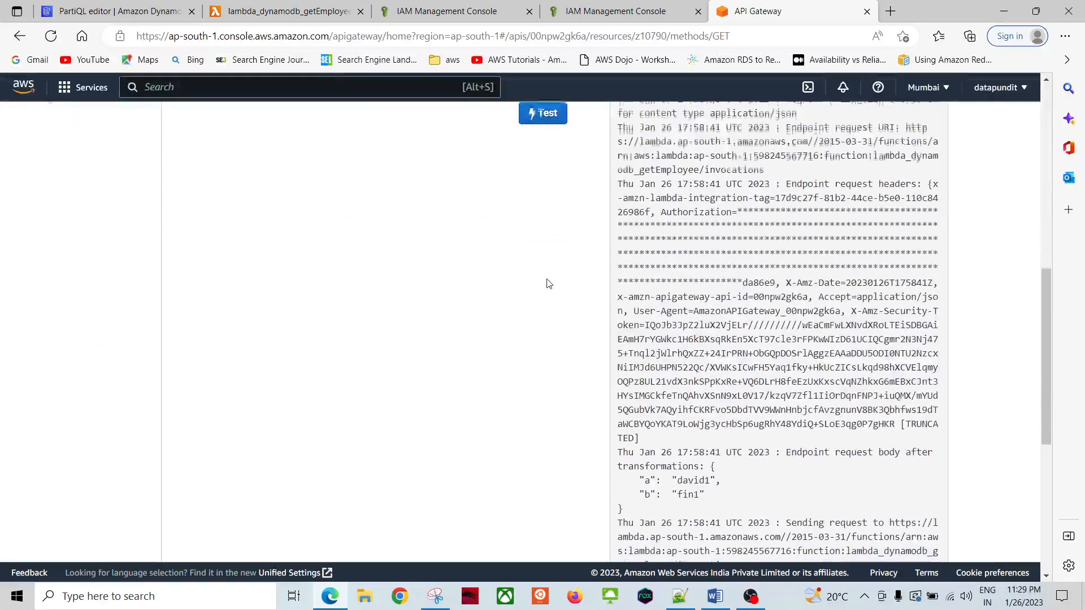
{"action": "scroll", "coordinate": [542, 272], "scroll_direction": "up", "scroll_amount": 9}
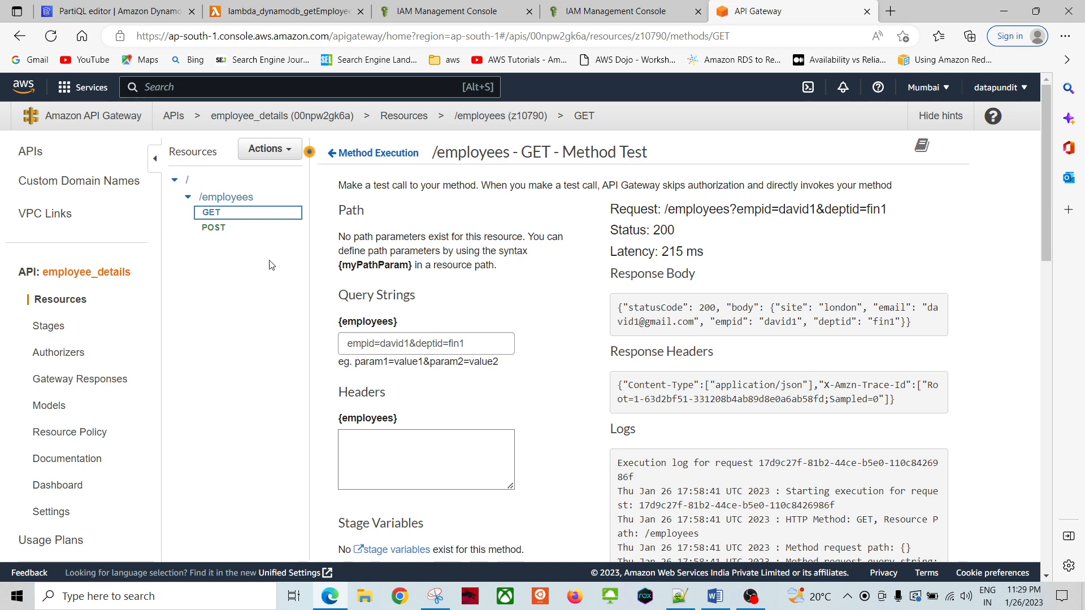
Step: Deploy the API to a new stage named 'test'
{"action": "left_click", "coordinate": [273, 156]}
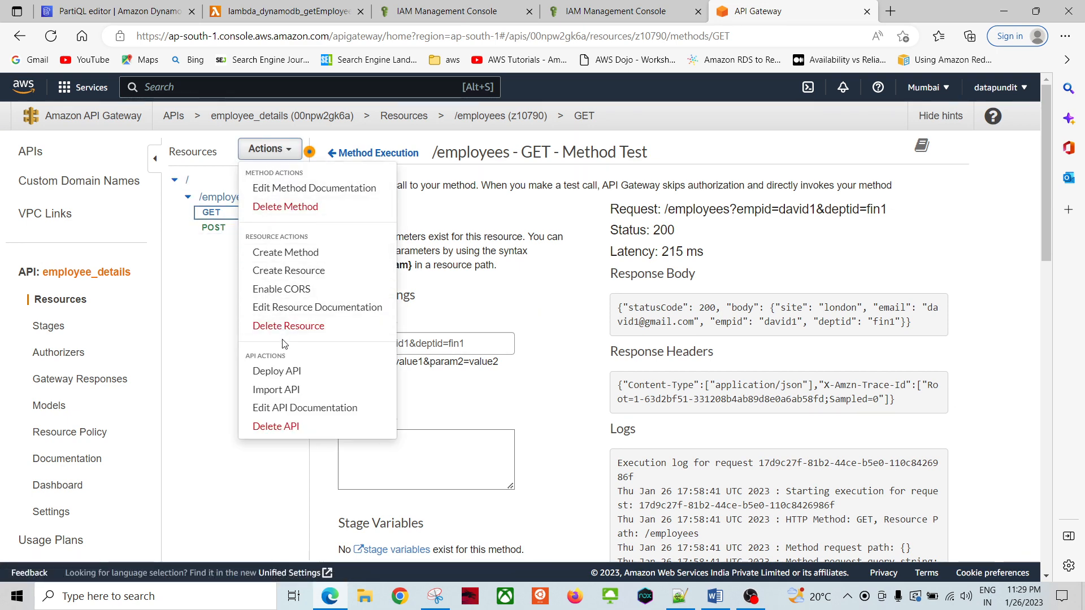
{"action": "left_click", "coordinate": [285, 371]}
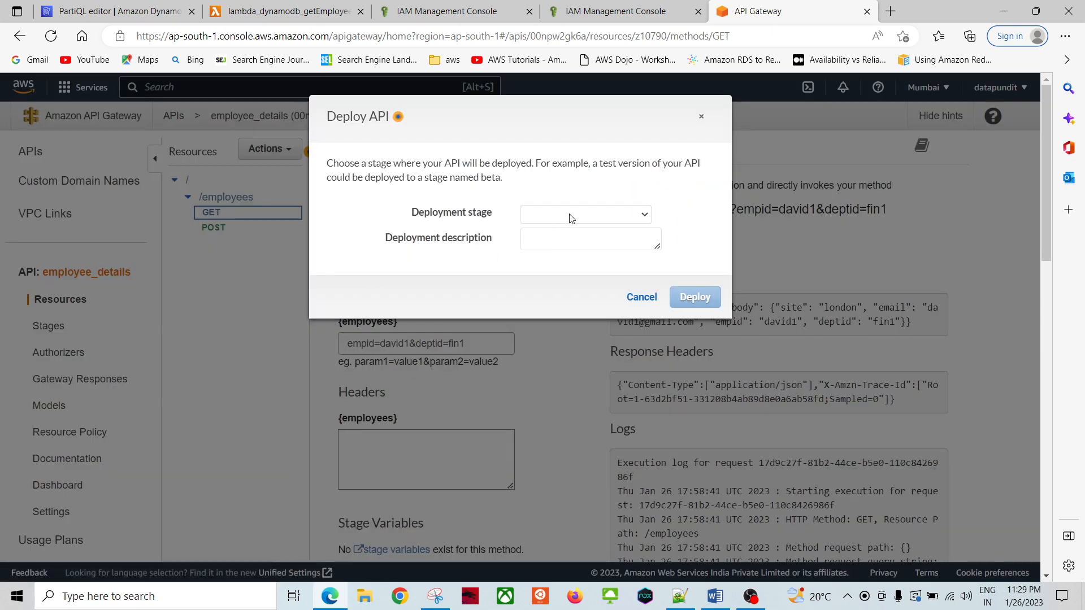
{"action": "left_click", "coordinate": [599, 213]}
{"action": "left_click", "coordinate": [561, 257]}
{"action": "left_click", "coordinate": [552, 240]}
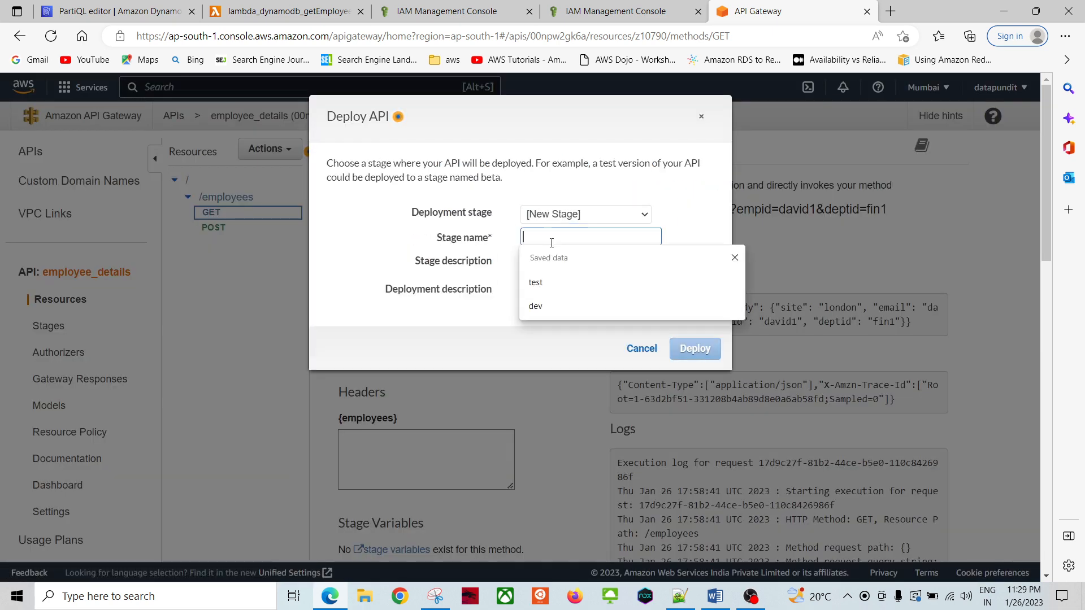
{"action": "type", "text": "t"}
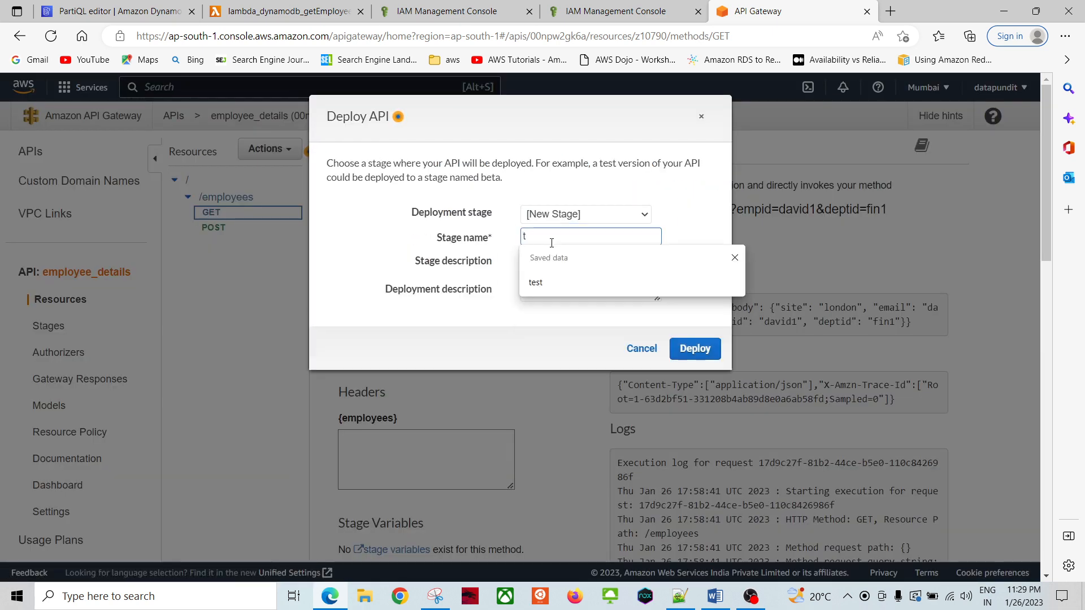
{"action": "type", "text": "est"}
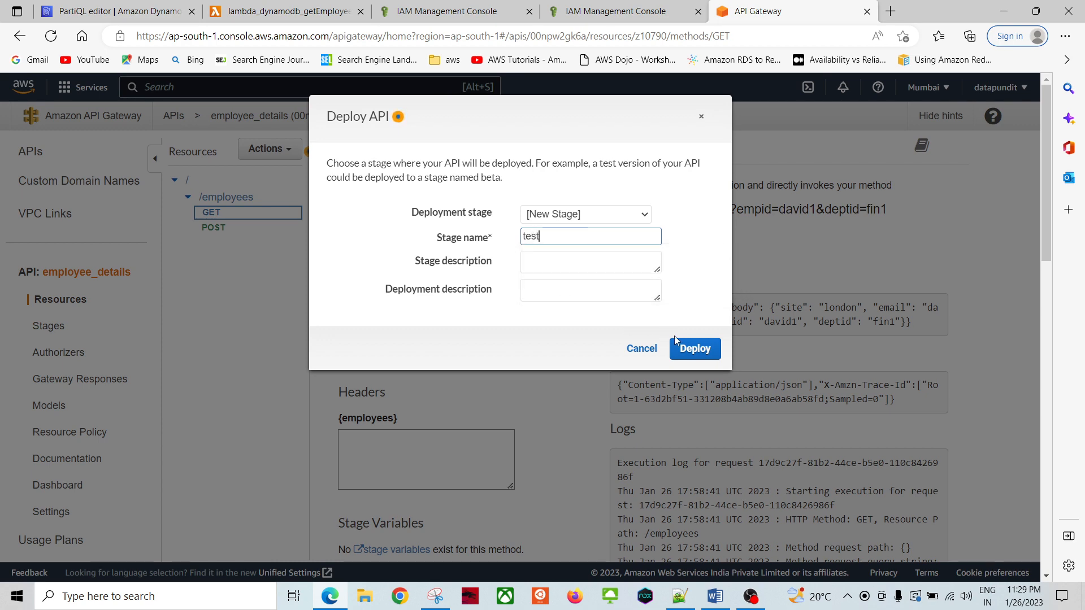
{"action": "left_click", "coordinate": [688, 347]}
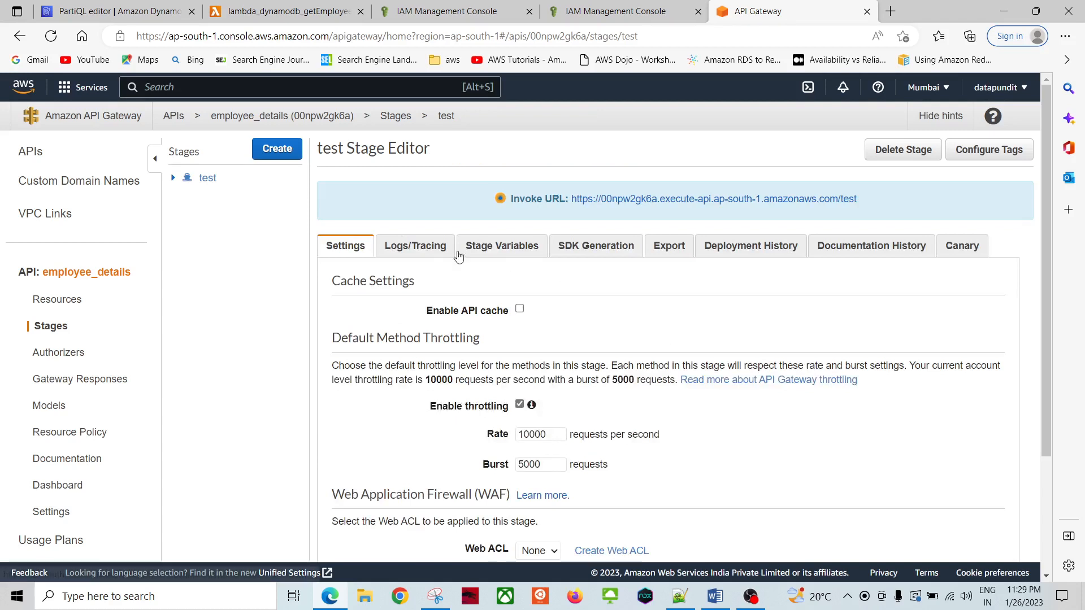
Step: Expand the test stage tree and open the GET /employees method settings
{"action": "left_click", "coordinate": [173, 177]}
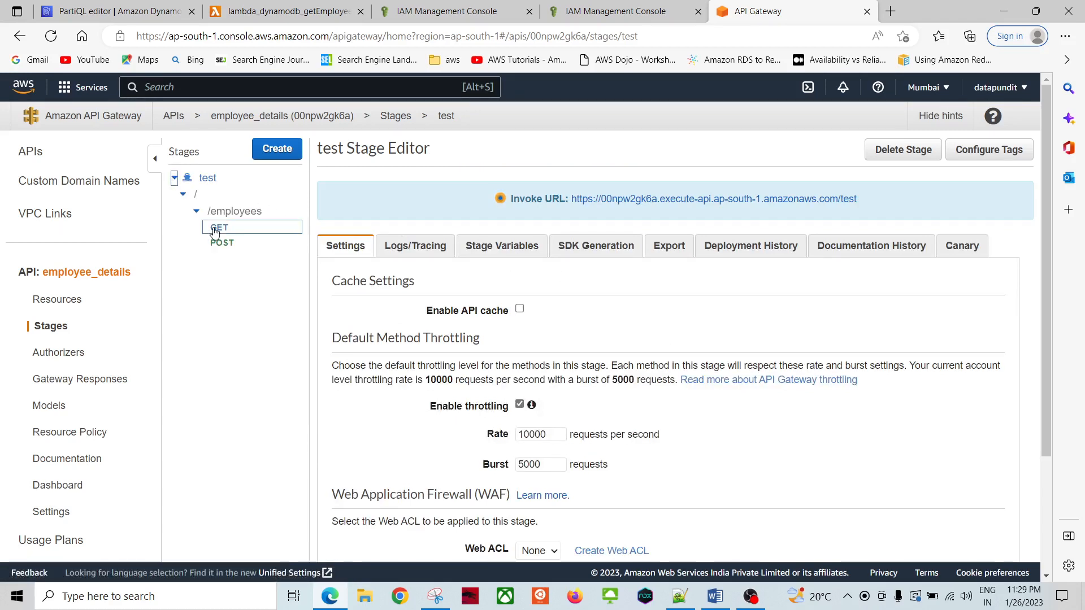
{"action": "left_click", "coordinate": [234, 211]}
{"action": "left_click", "coordinate": [219, 228]}
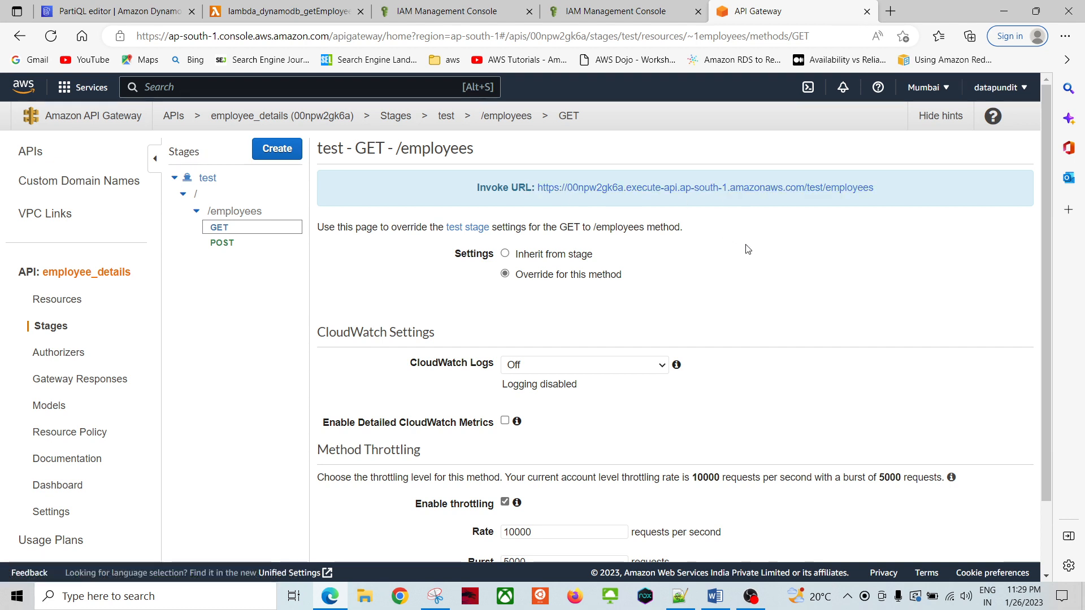
Step: Call the test stage's employees URL with ?empid=ram1&deptid=hr1, returning the kharadi record
{"action": "left_click", "coordinate": [771, 188]}
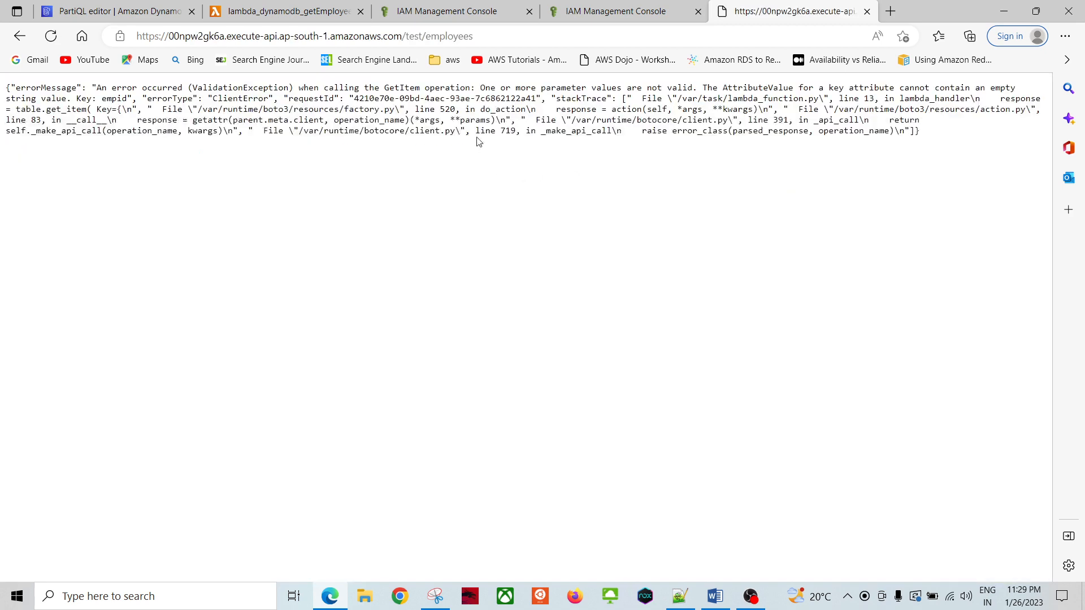
{"action": "left_click", "coordinate": [502, 35]}
{"action": "left_click", "coordinate": [503, 36]}
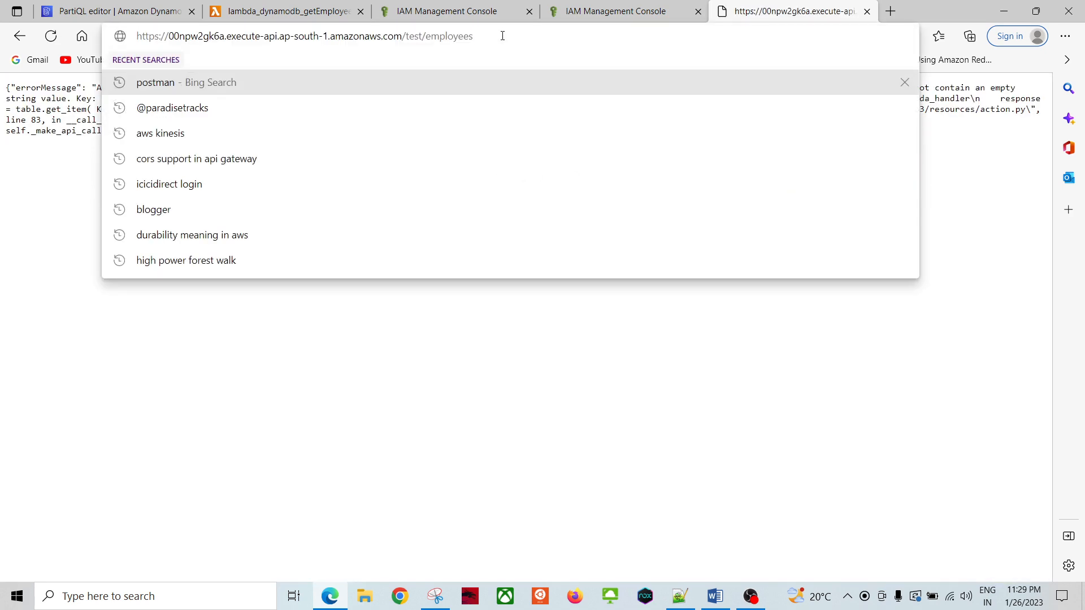
{"action": "type", "text": "?"}
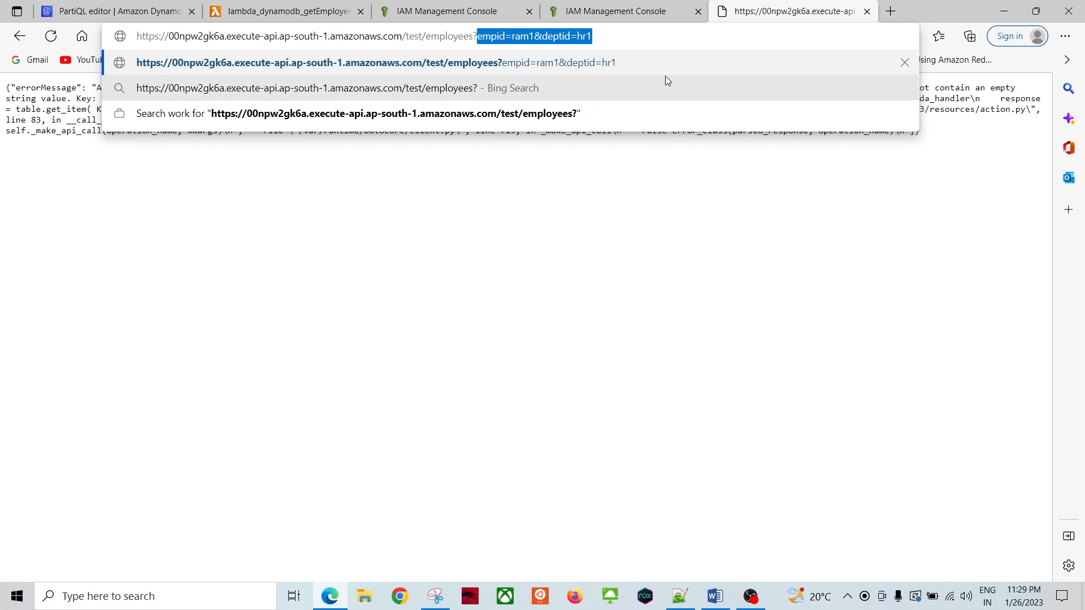
{"action": "key", "text": "Return"}
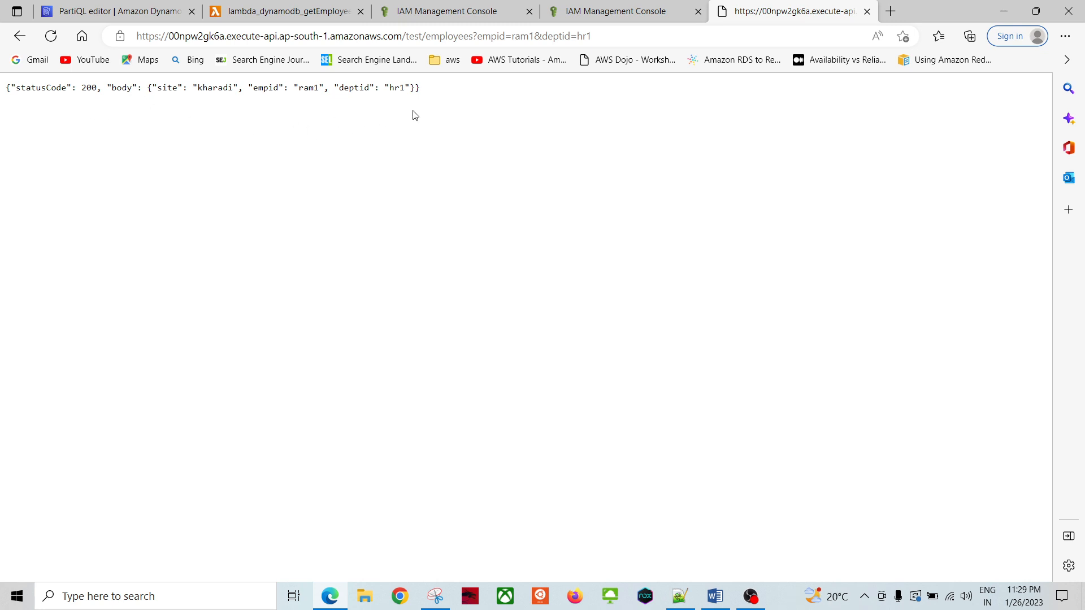
Step: Return from the API response to the DynamoDB PartiQL results
{"action": "left_click", "coordinate": [531, 35]}
{"action": "left_click", "coordinate": [533, 35]}
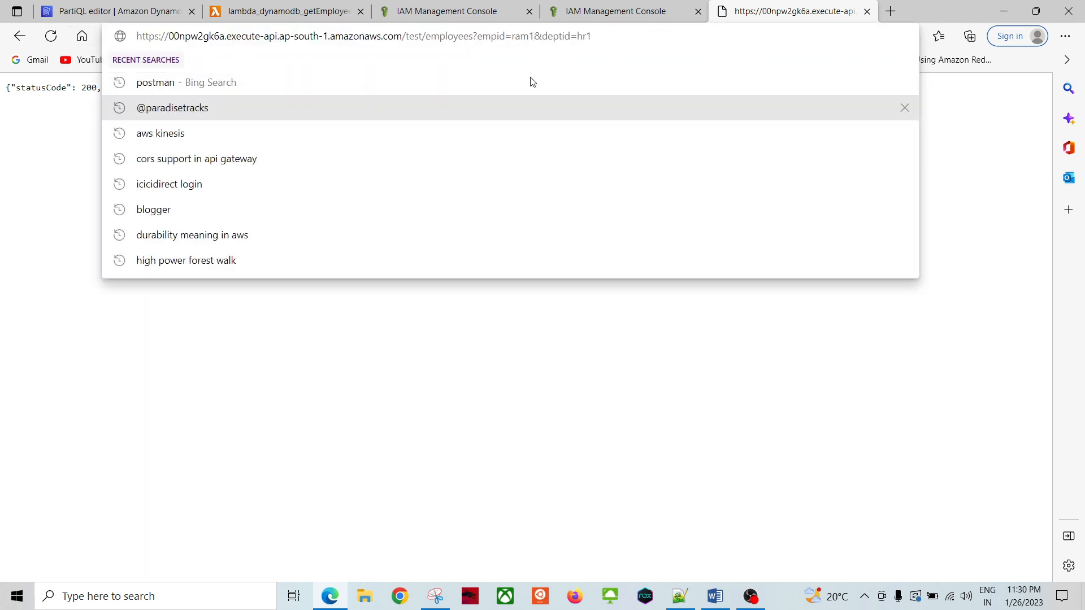
{"action": "left_click", "coordinate": [87, 2]}
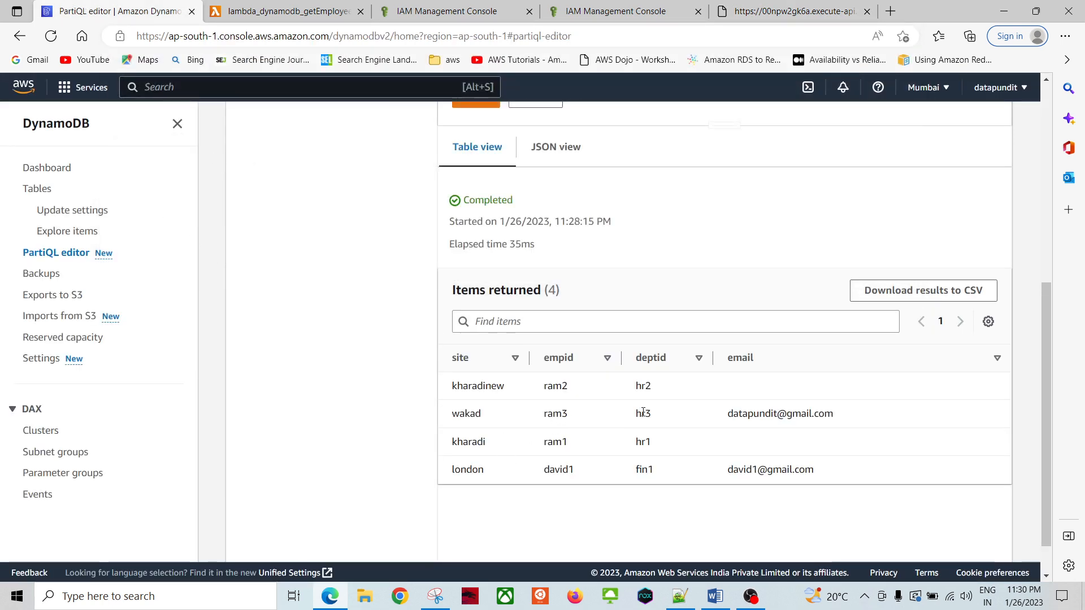
Step: Change the query to empid=ram3&deptid=hr3 and fetch that employee through the API
{"action": "left_click", "coordinate": [750, 17]}
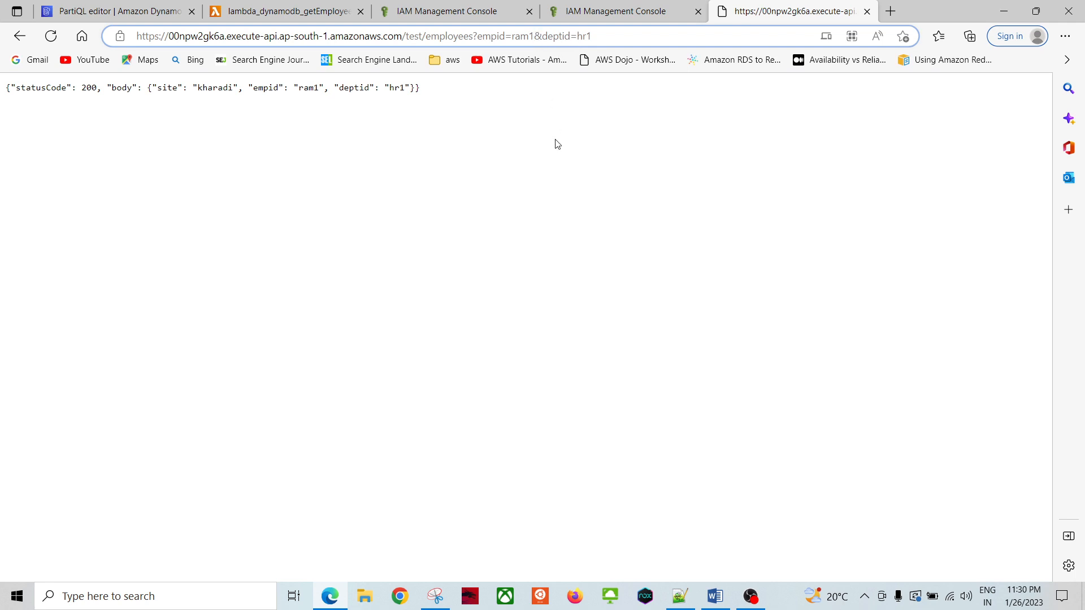
{"action": "key", "text": "BackSpace"}
{"action": "type", "text": "3"}
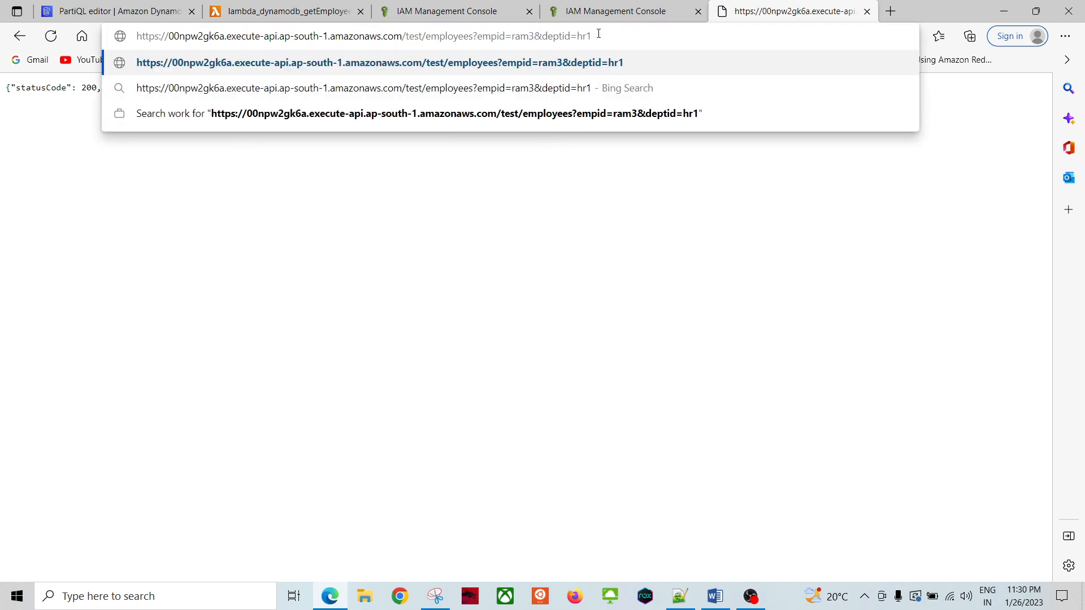
{"action": "key", "text": "BackSpace"}
{"action": "type", "text": "3"}
{"action": "key", "text": "Return"}
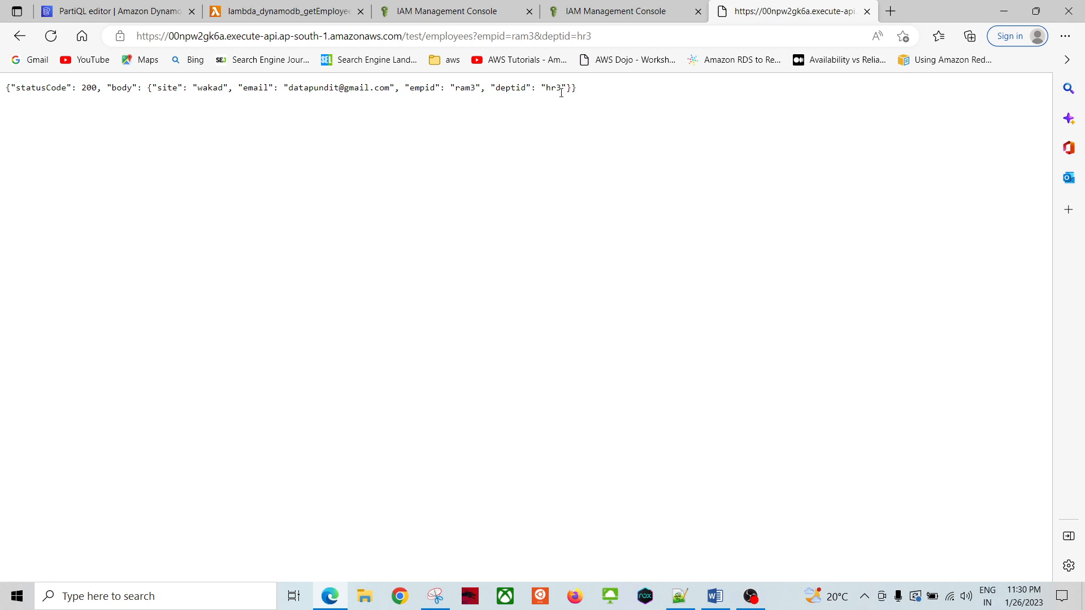
Step: Compare the API response with the wakad row in the DynamoDB results
{"action": "left_click", "coordinate": [113, 11]}
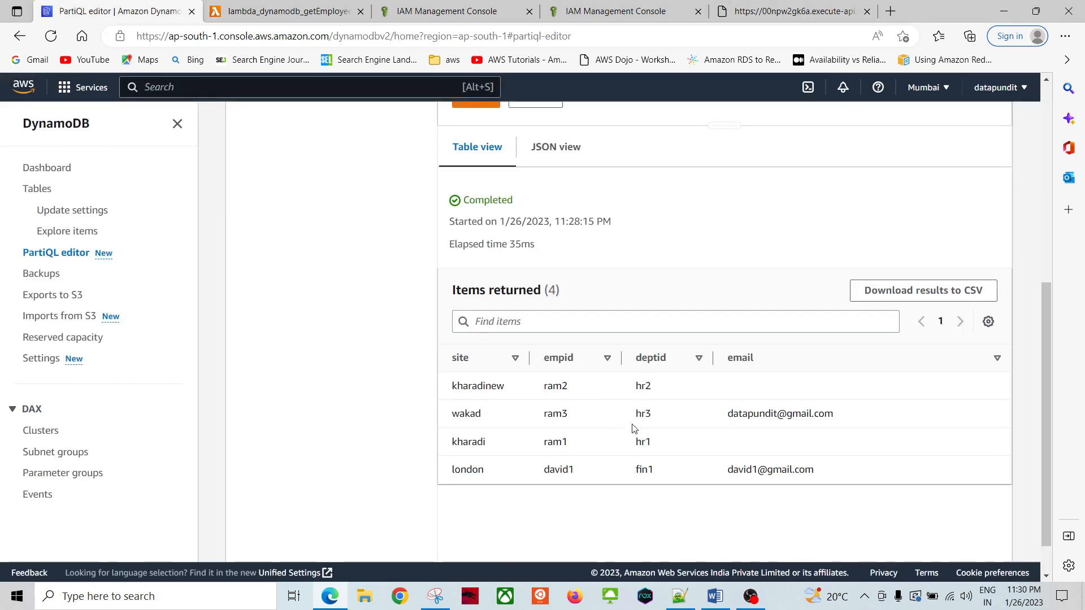
{"action": "left_click_drag", "start_coordinate": [452, 423], "coordinate": [836, 407]}
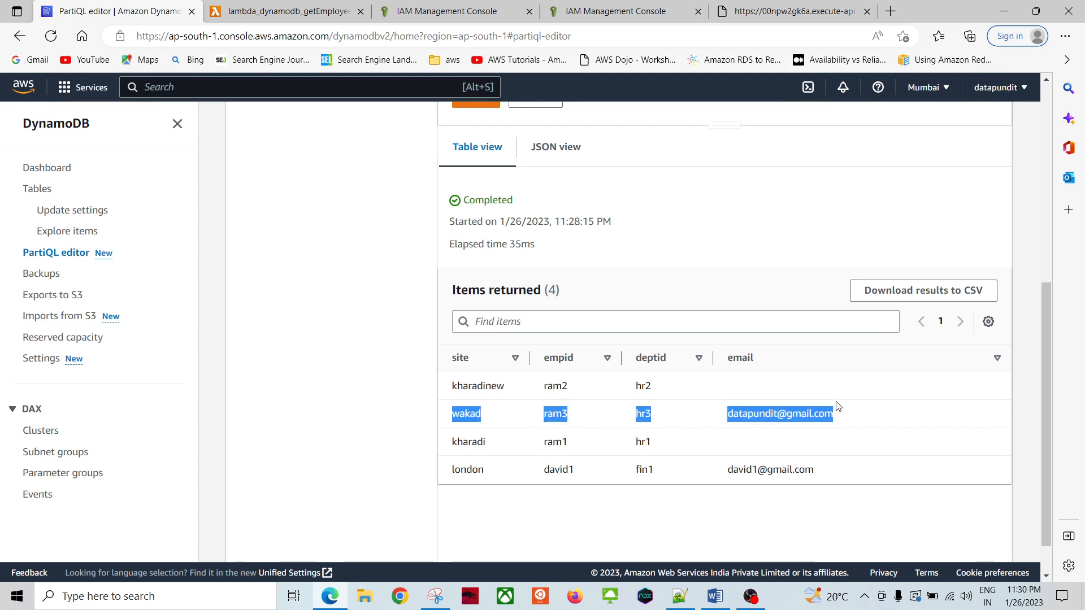
{"action": "left_click", "coordinate": [311, 362]}
{"action": "scroll", "coordinate": [313, 339], "scroll_direction": "up", "scroll_amount": 6}
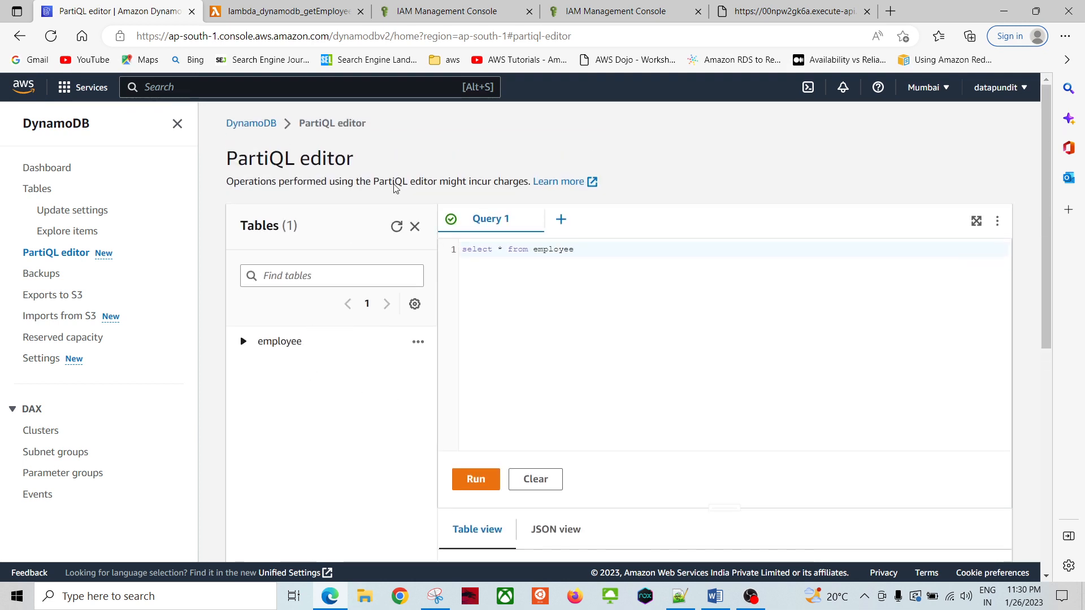
Step: Navigate back from the API response to the API Gateway test Stage Editor
{"action": "left_click", "coordinate": [757, 19]}
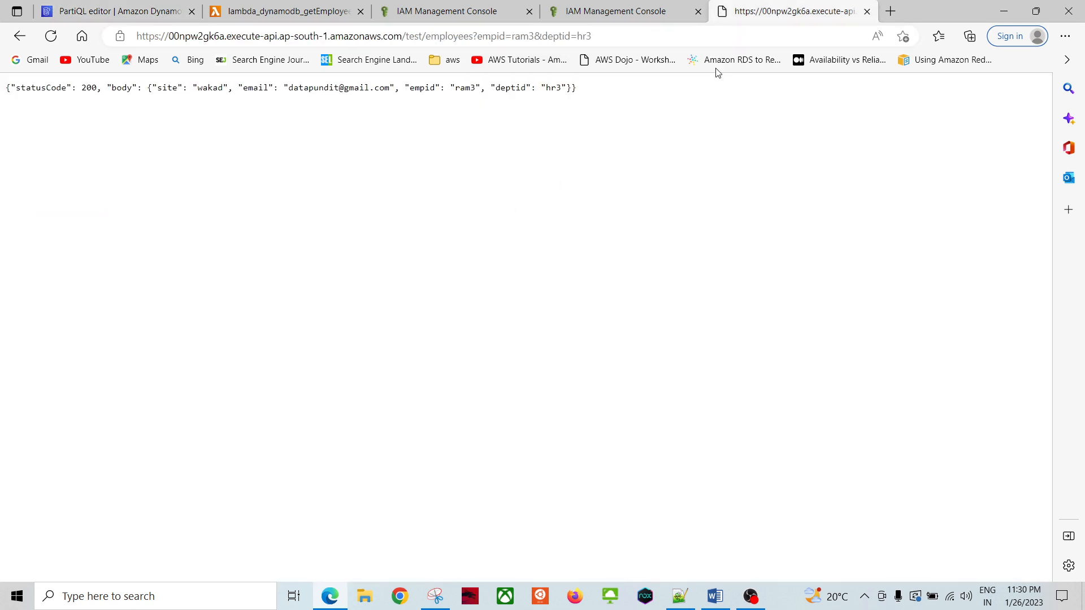
{"action": "left_click", "coordinate": [656, 11]}
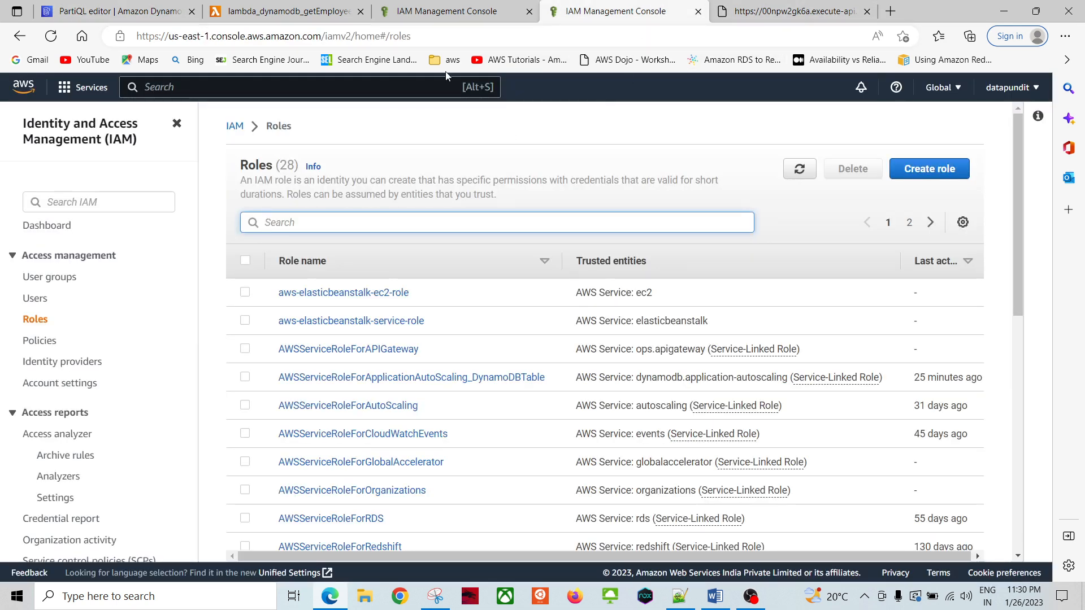
{"action": "left_click", "coordinate": [769, 16]}
{"action": "left_click", "coordinate": [19, 36]}
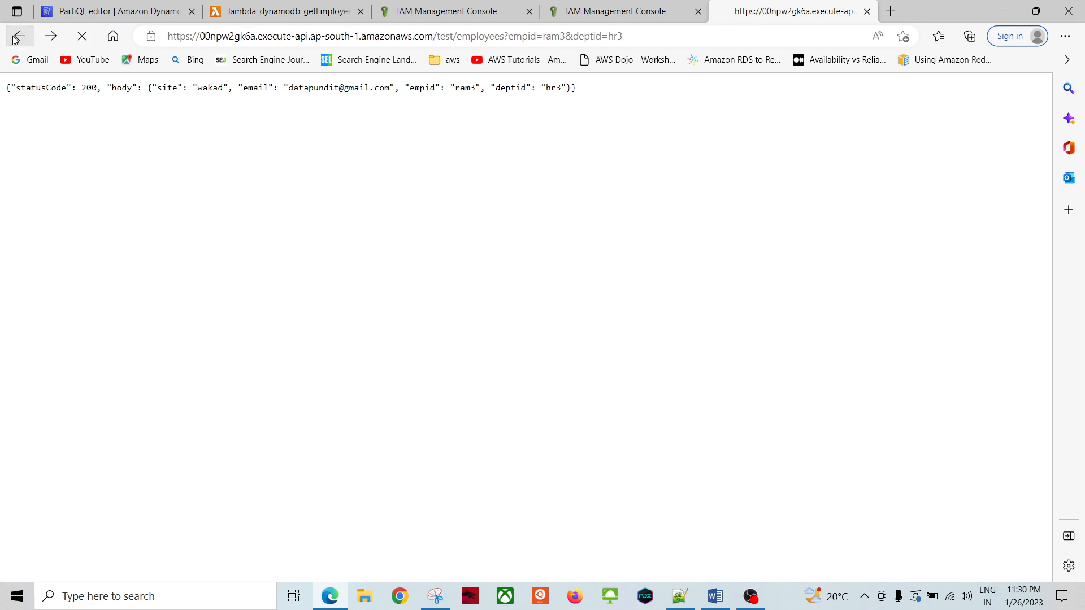
{"action": "left_click", "coordinate": [19, 37]}
{"action": "left_click", "coordinate": [19, 36]}
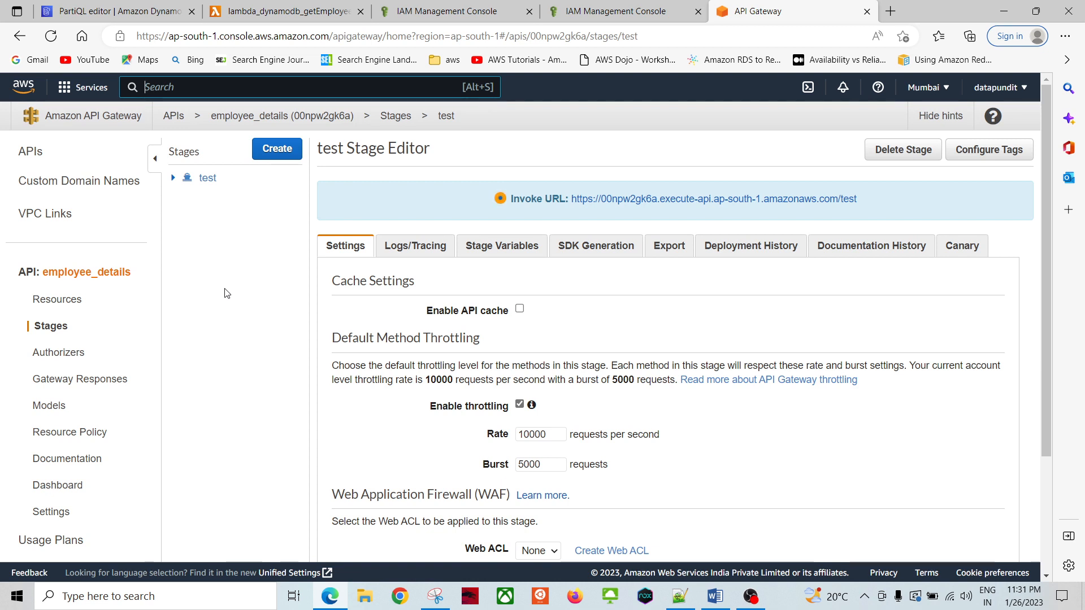
Step: Expand the test stage tree and open the POST /employees settings, checking GET along the way
{"action": "left_click", "coordinate": [174, 179]}
{"action": "left_click", "coordinate": [234, 244]}
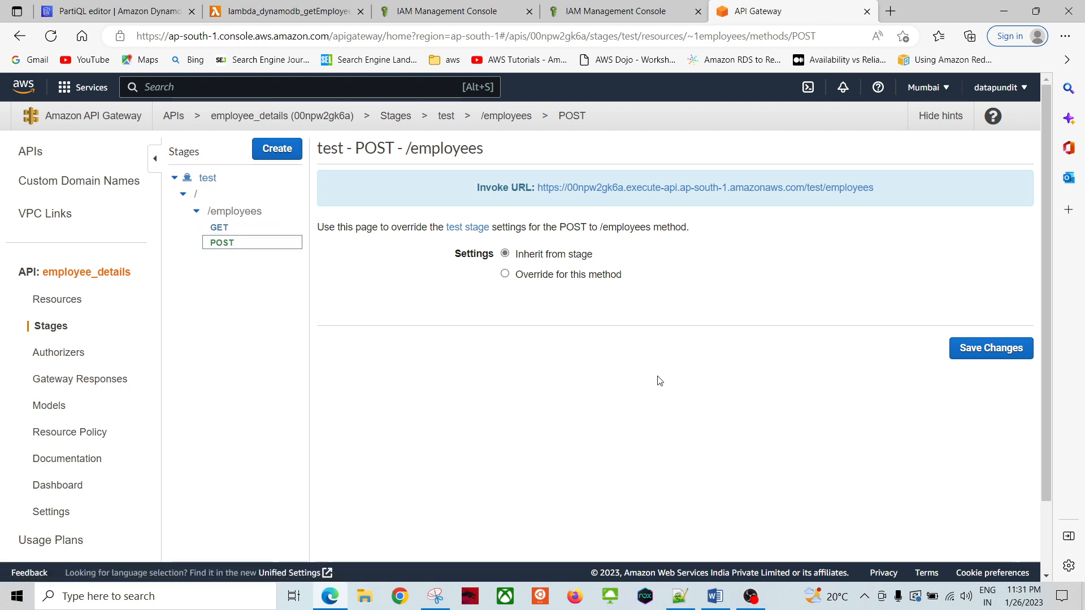
{"action": "scroll", "coordinate": [395, 424], "scroll_direction": "down", "scroll_amount": 2}
{"action": "scroll", "coordinate": [390, 406], "scroll_direction": "up", "scroll_amount": 2}
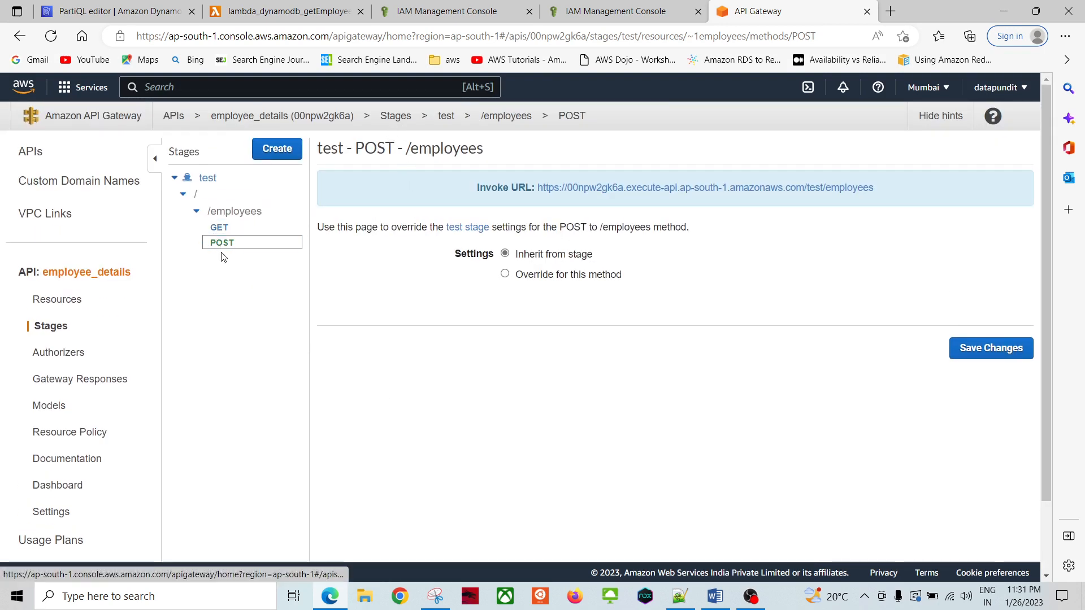
{"action": "left_click", "coordinate": [220, 228]}
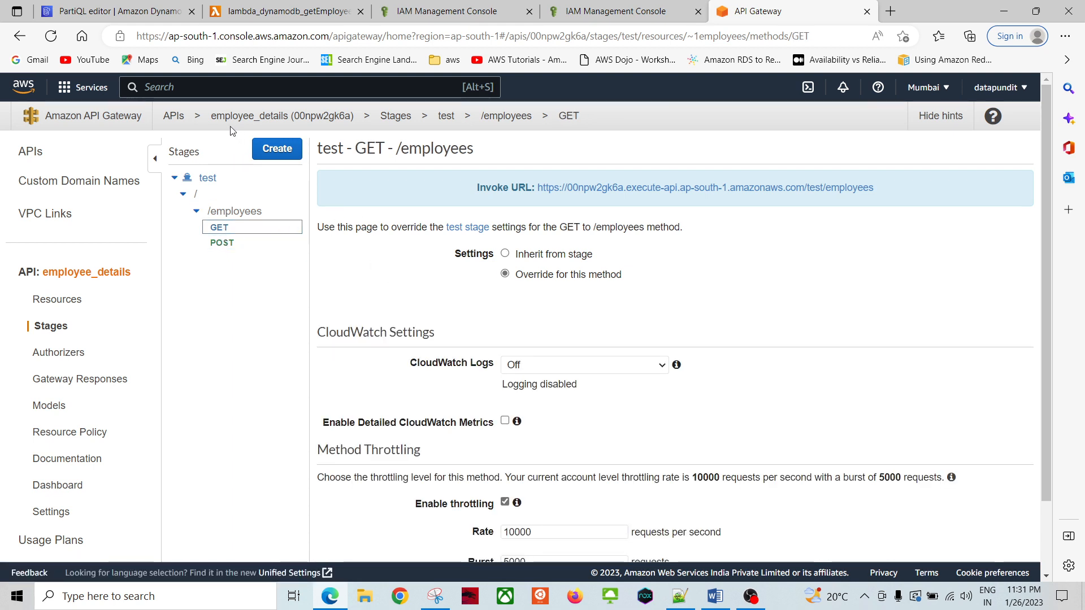
{"action": "left_click", "coordinate": [399, 273]}
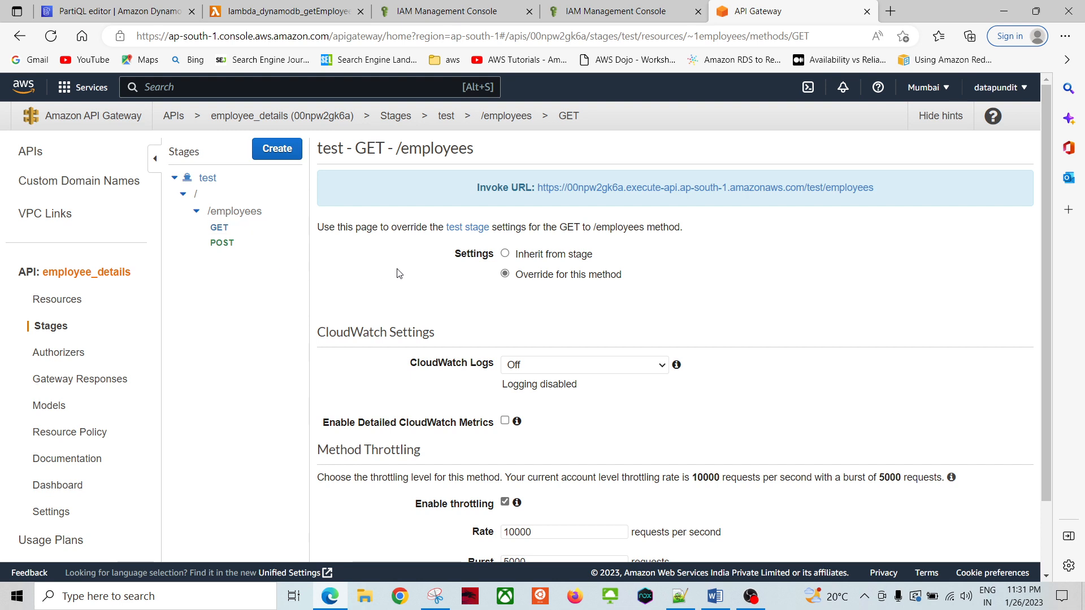
{"action": "left_click", "coordinate": [231, 243]}
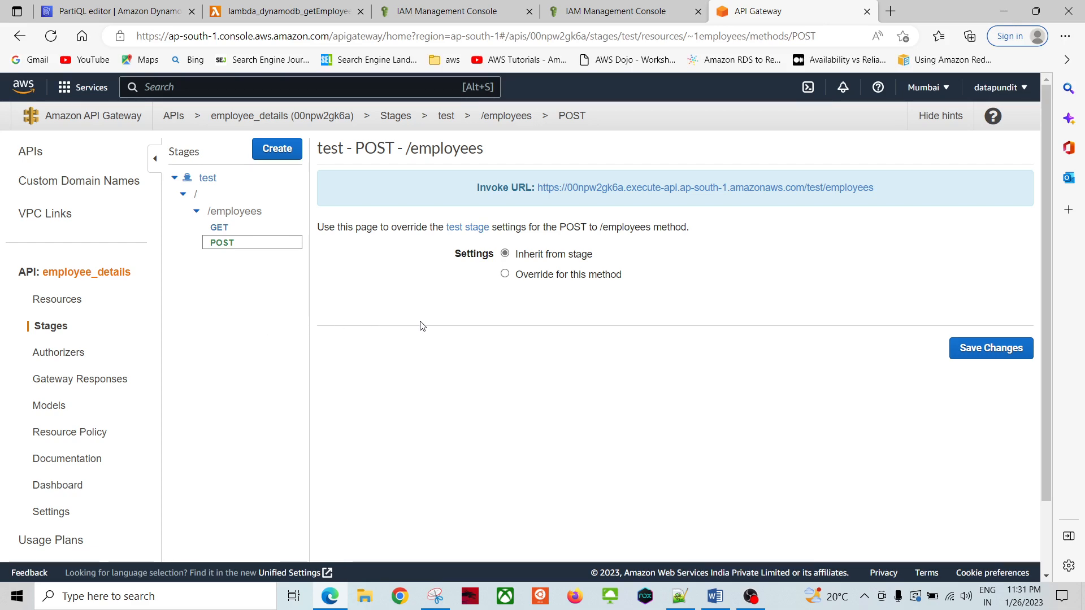
Step: Open the lambda_dynamodb_putEmployee function from the Lambda functions list
{"action": "left_click", "coordinate": [253, 12]}
{"action": "scroll", "coordinate": [219, 167], "scroll_direction": "up", "scroll_amount": 5}
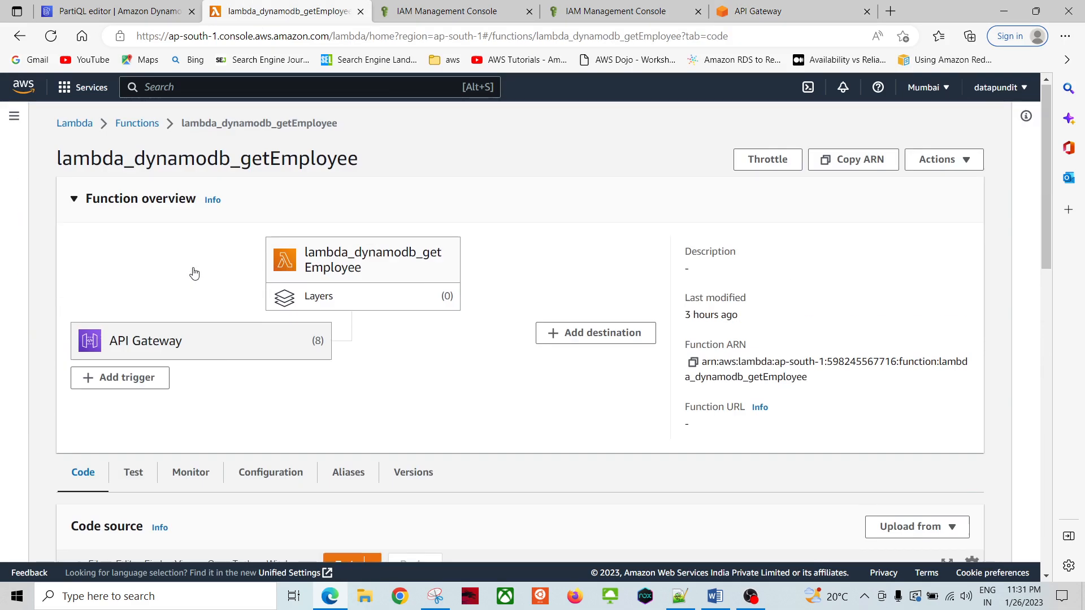
{"action": "left_click", "coordinate": [141, 123]}
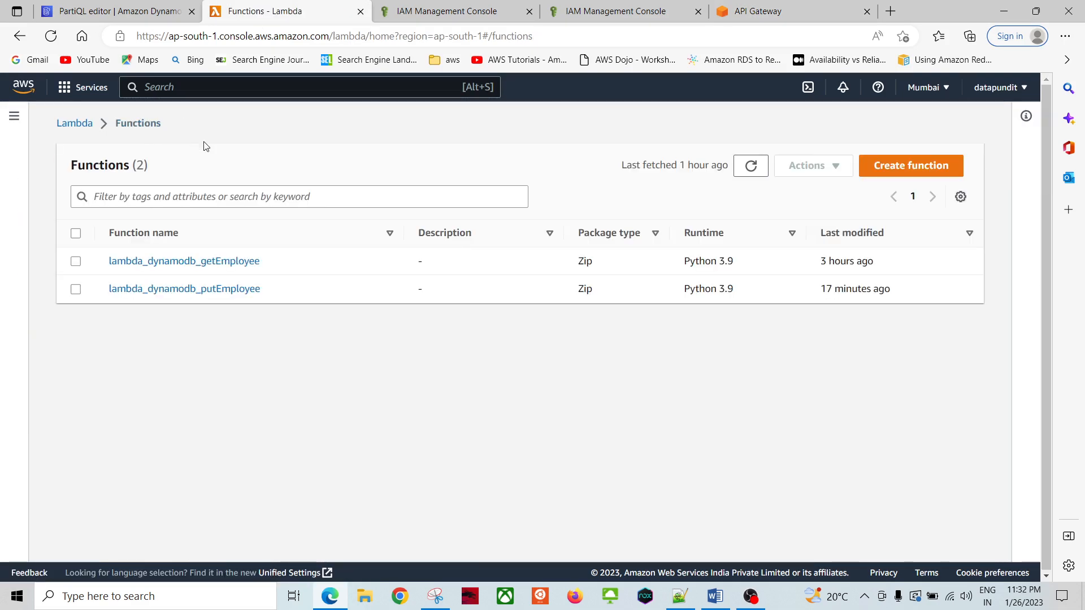
{"action": "left_click", "coordinate": [206, 290]}
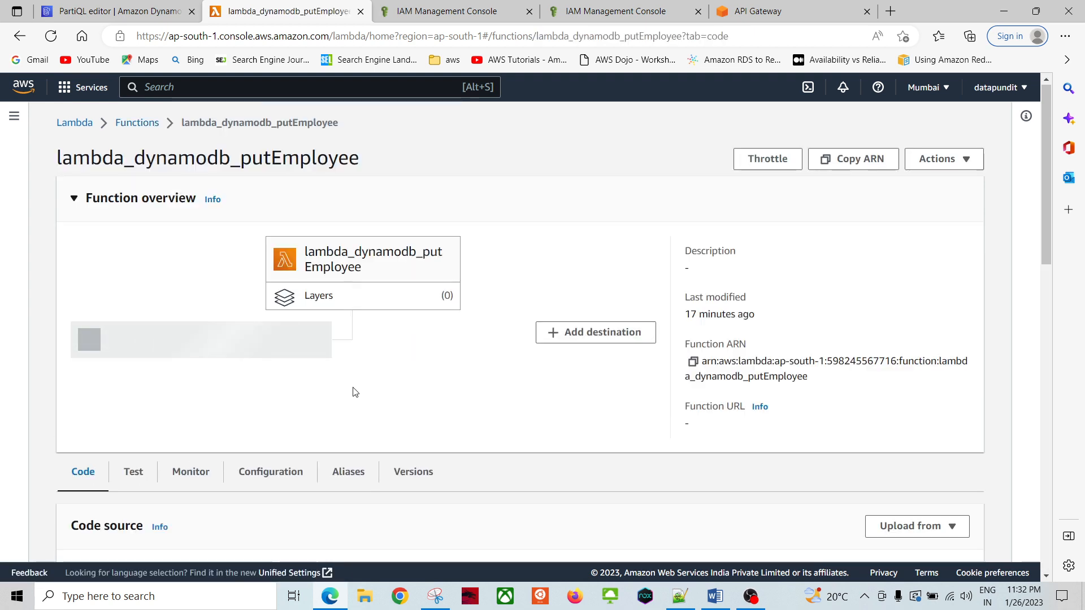
{"action": "scroll", "coordinate": [442, 396], "scroll_direction": "down", "scroll_amount": 7}
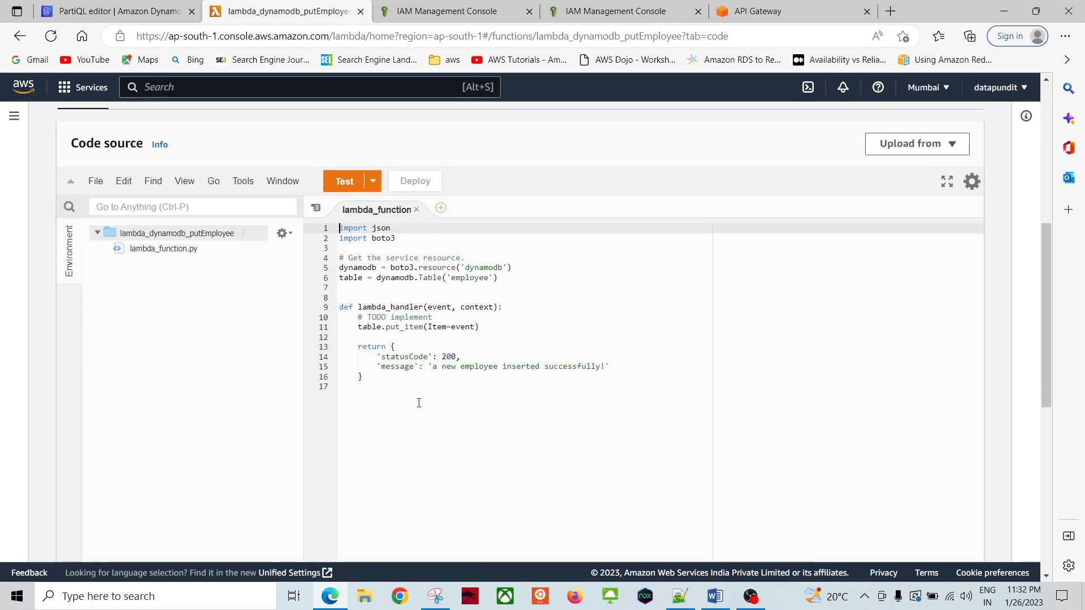
Step: Review the handler's event parameter and put_item call in lambda_function.py, leaving it unchanged
{"action": "left_click", "coordinate": [421, 401]}
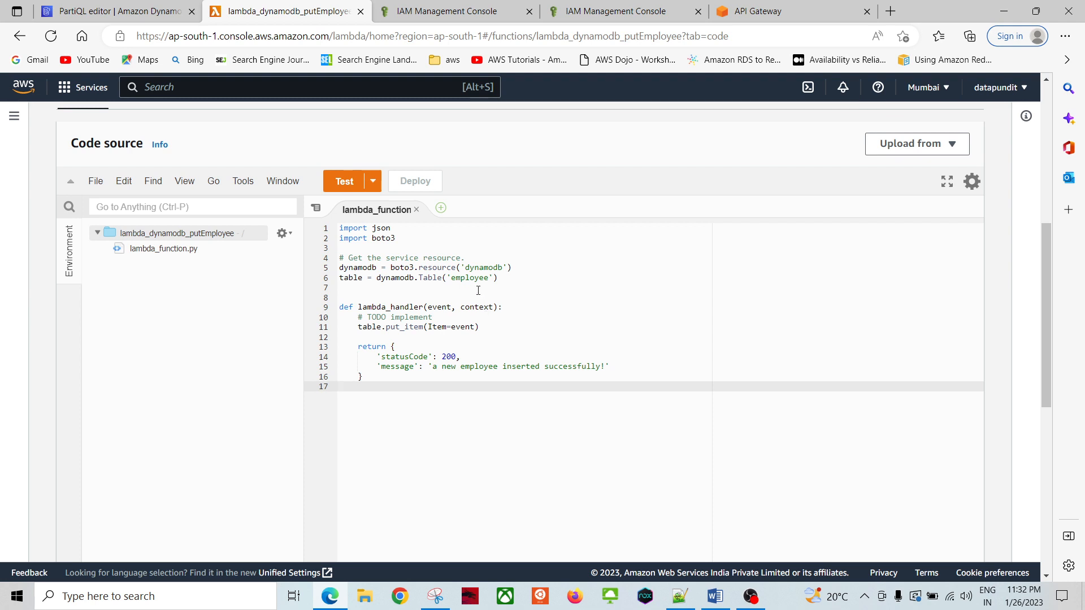
{"action": "double_click", "coordinate": [440, 308]}
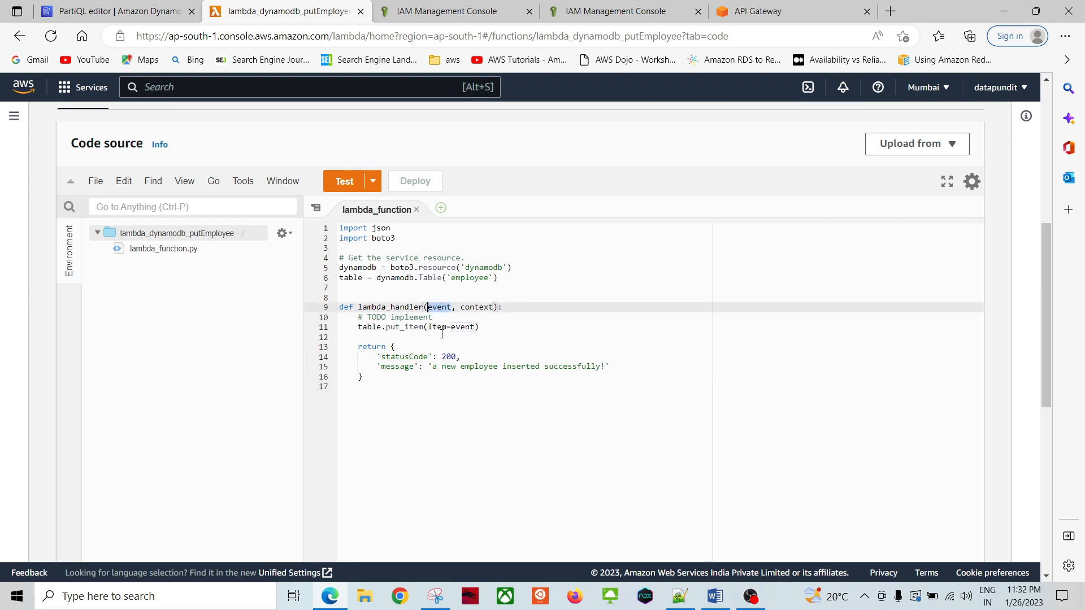
{"action": "left_click", "coordinate": [442, 333]}
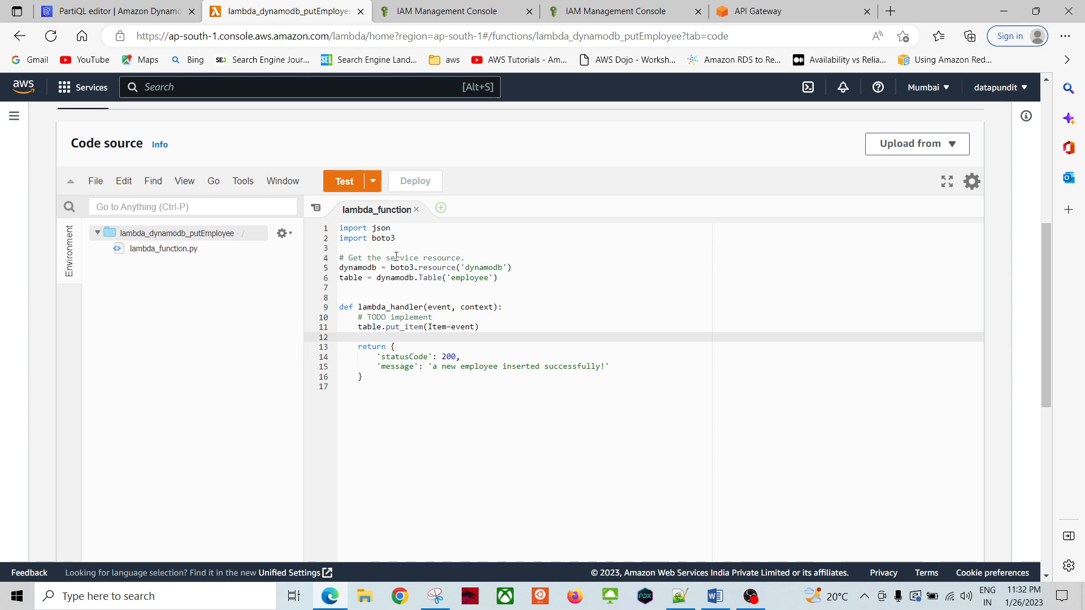
{"action": "left_click", "coordinate": [359, 387]}
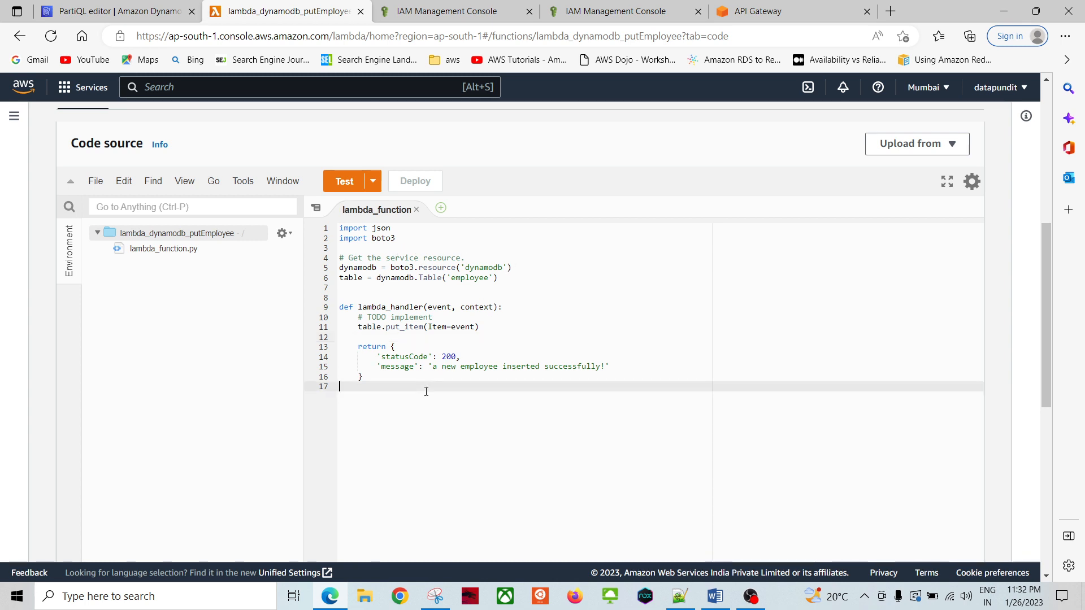
{"action": "double_click", "coordinate": [397, 328]}
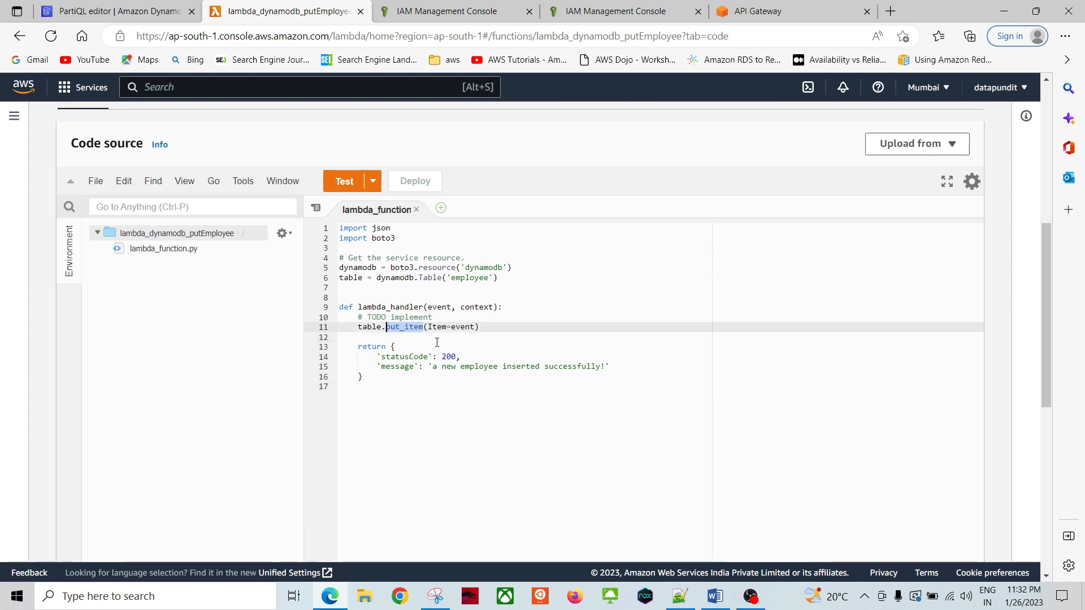
{"action": "left_click", "coordinate": [437, 390]}
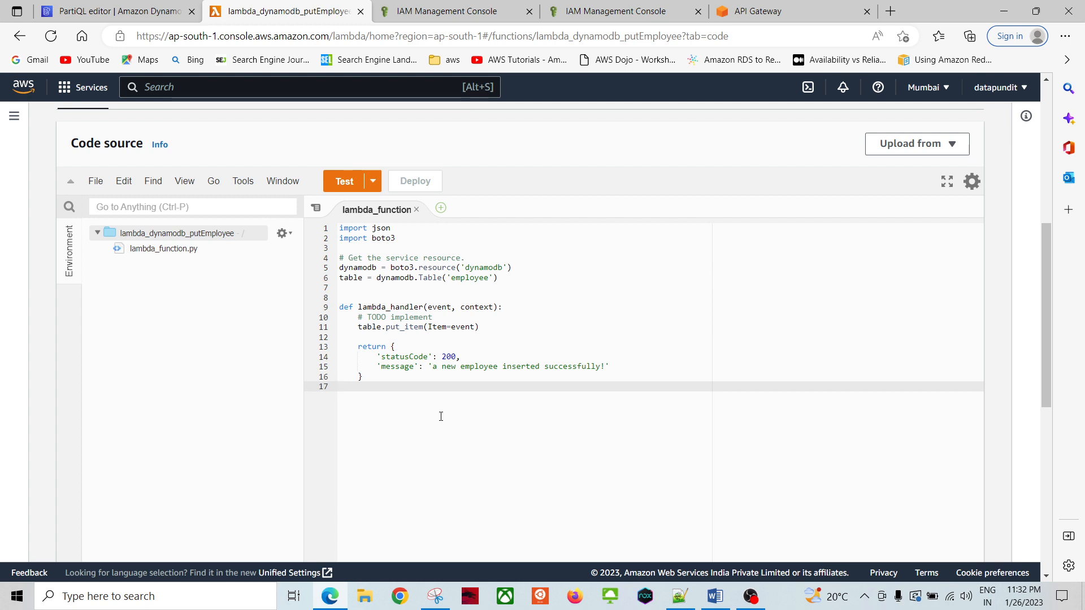
{"action": "left_click", "coordinate": [754, 12]}
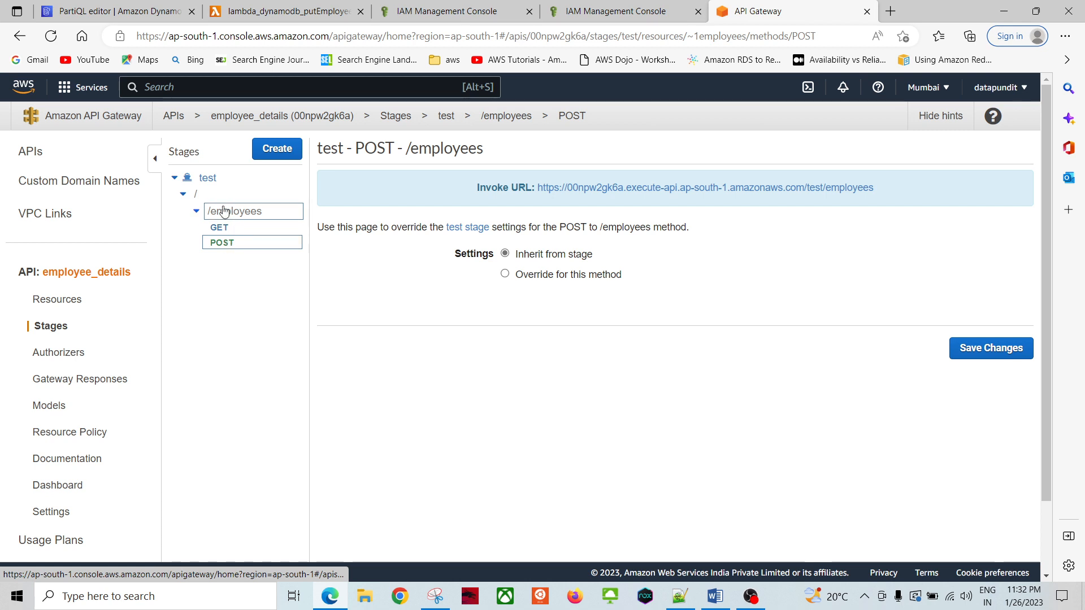
Step: Open the Method Test panel for POST /employees on the employee_details API
{"action": "left_click", "coordinate": [206, 179]}
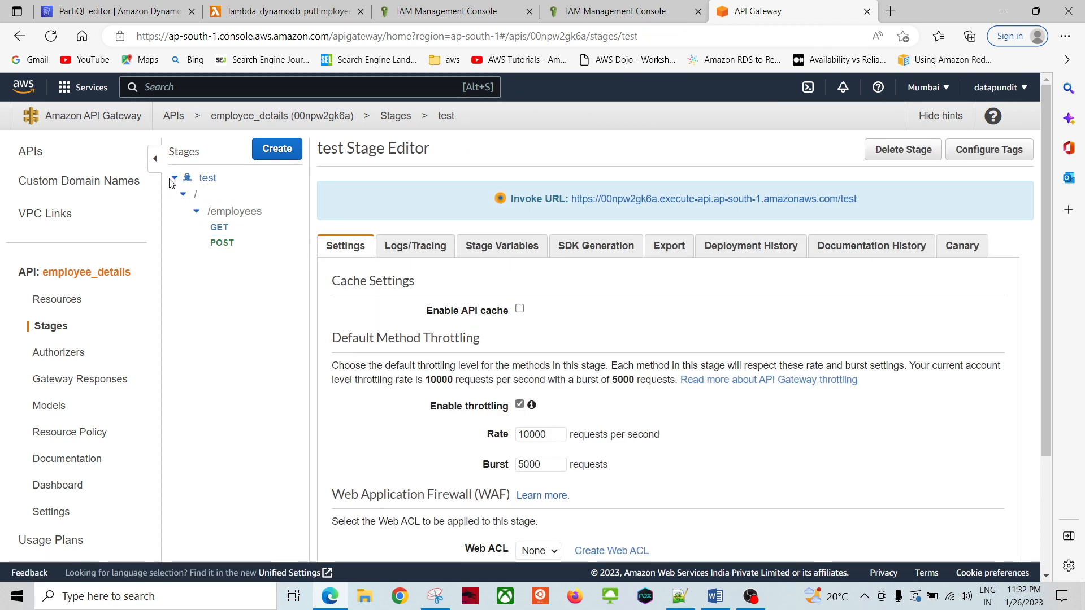
{"action": "left_click", "coordinate": [79, 303]}
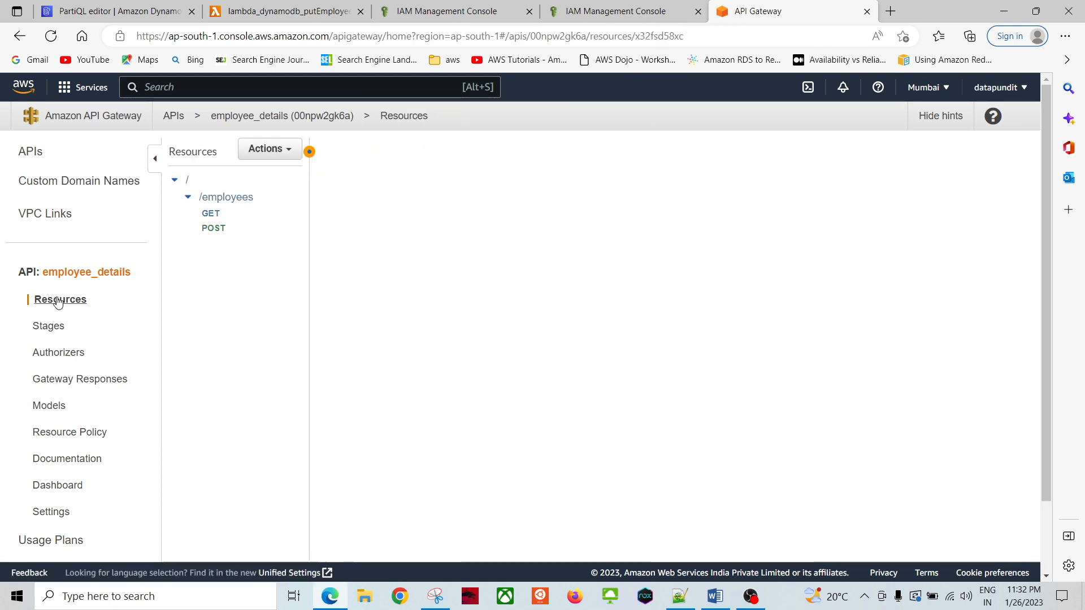
{"action": "left_click", "coordinate": [217, 230]}
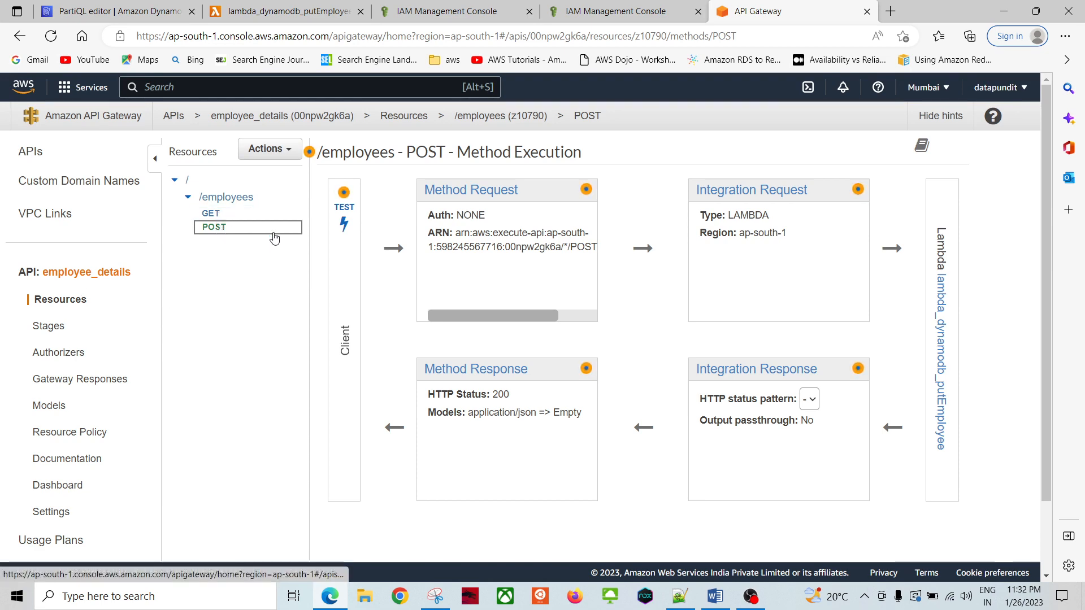
{"action": "left_click", "coordinate": [350, 217]}
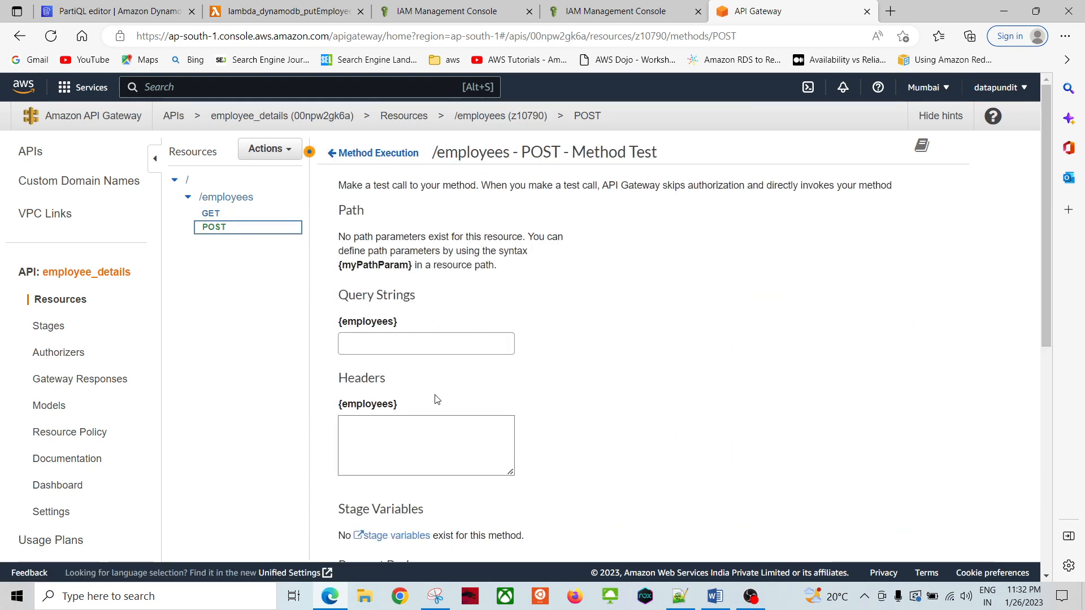
Step: Look over the Method Test fields, including the empty request body
{"action": "scroll", "coordinate": [520, 414], "scroll_direction": "down", "scroll_amount": 4}
{"action": "scroll", "coordinate": [600, 373], "scroll_direction": "up", "scroll_amount": 4}
{"action": "scroll", "coordinate": [550, 397], "scroll_direction": "down", "scroll_amount": 5}
{"action": "left_click", "coordinate": [385, 289]}
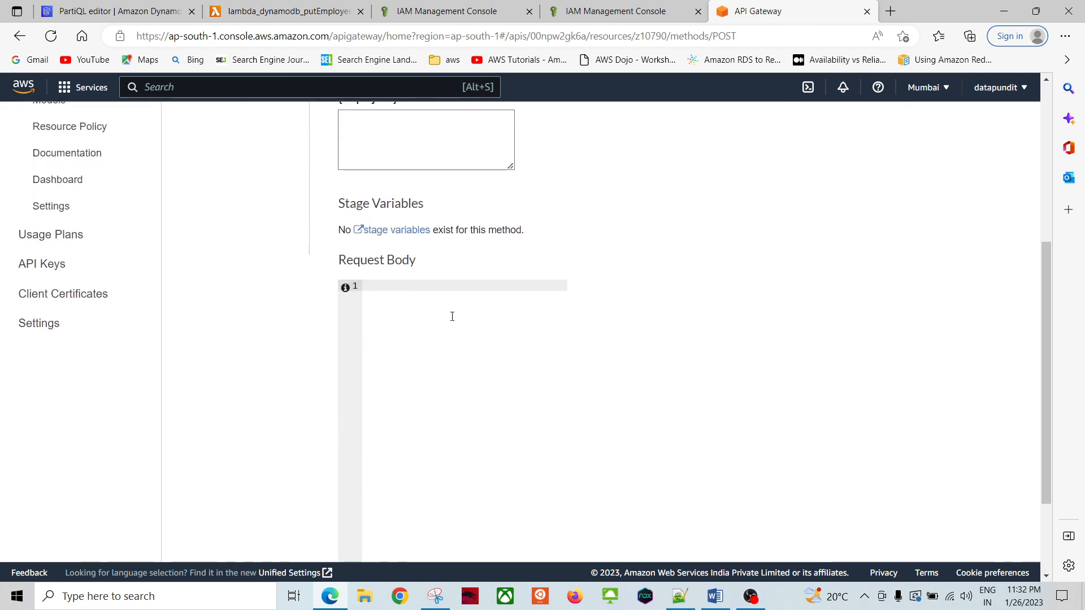
{"action": "scroll", "coordinate": [622, 339], "scroll_direction": "up", "scroll_amount": 5}
{"action": "scroll", "coordinate": [679, 360], "scroll_direction": "down", "scroll_amount": 4}
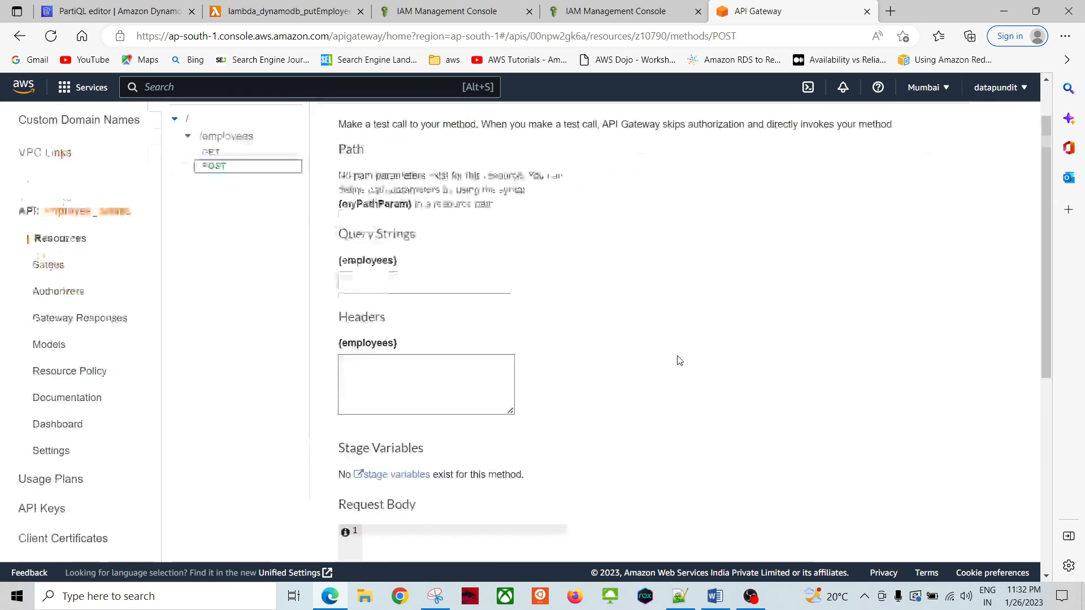
{"action": "scroll", "coordinate": [672, 356], "scroll_direction": "up", "scroll_amount": 4}
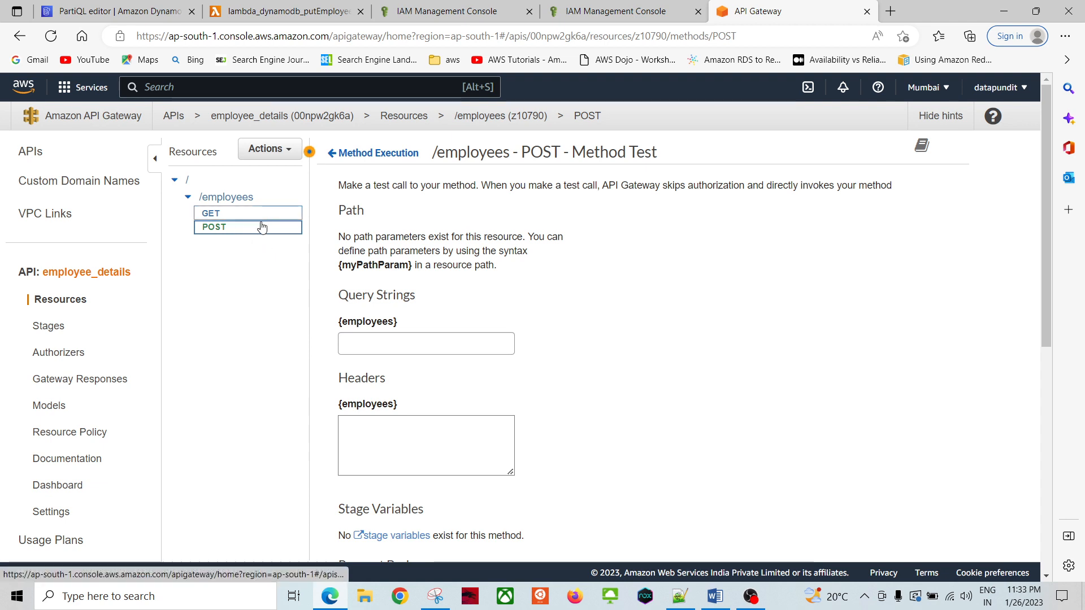
Step: Start adding a new method under /employees from Actions, then cancel it
{"action": "left_click", "coordinate": [266, 149]}
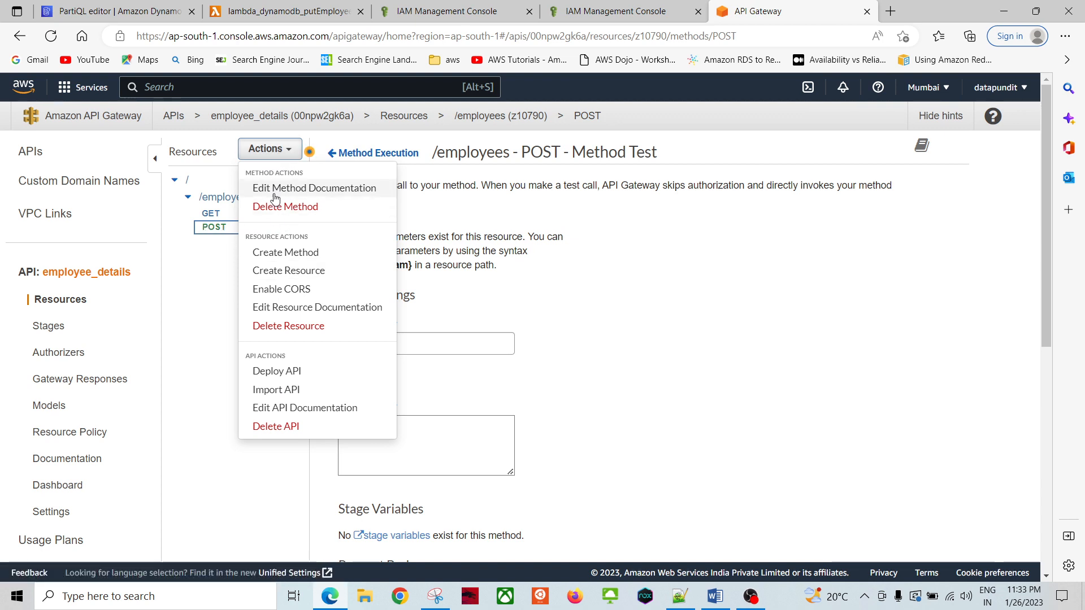
{"action": "left_click", "coordinate": [294, 254]}
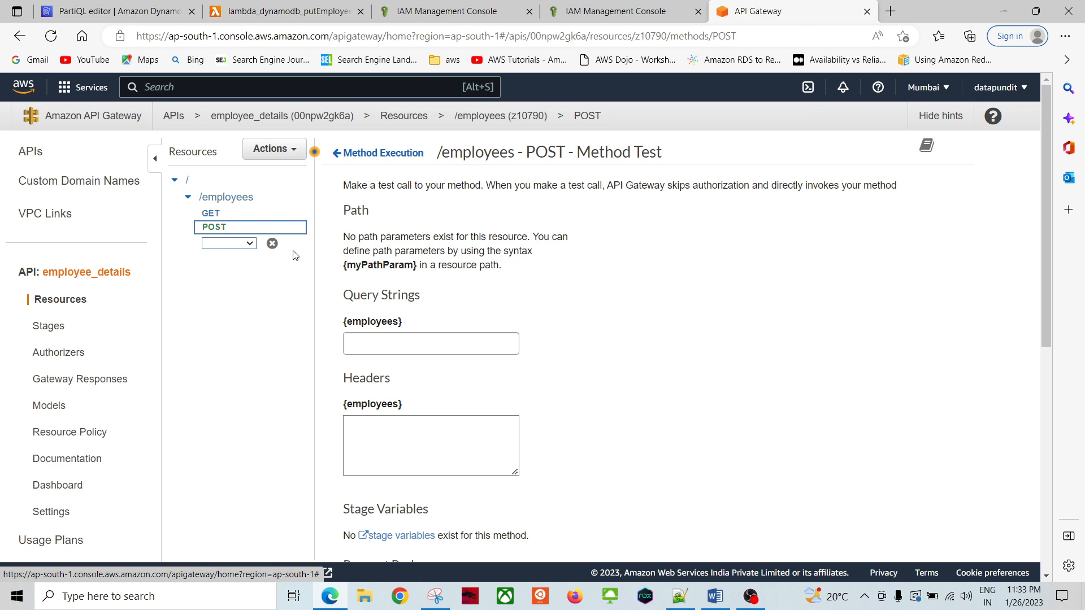
{"action": "left_click", "coordinate": [246, 244]}
{"action": "left_click", "coordinate": [256, 303]}
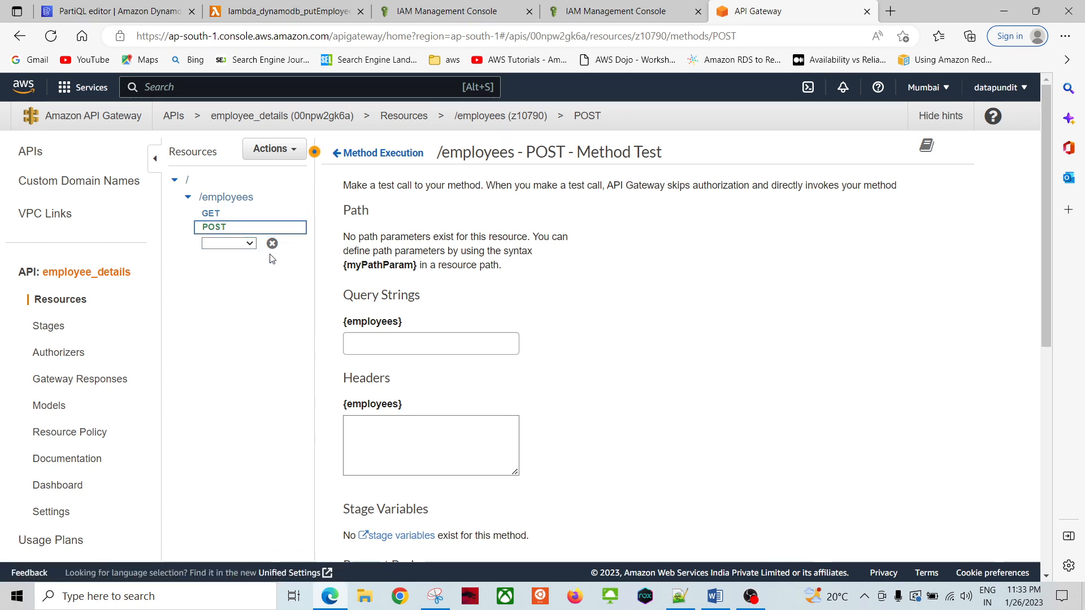
{"action": "left_click", "coordinate": [272, 244]}
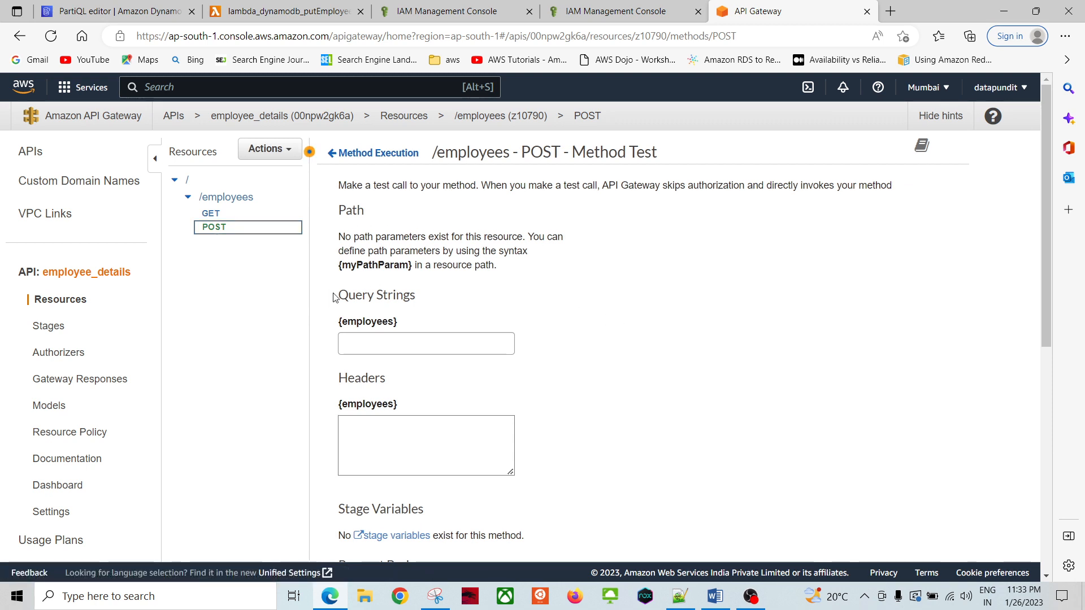
Step: Begin the JSON request body with braces and the empid field
{"action": "scroll", "coordinate": [604, 331], "scroll_direction": "down", "scroll_amount": 5}
{"action": "scroll", "coordinate": [604, 331], "scroll_direction": "down", "scroll_amount": 2}
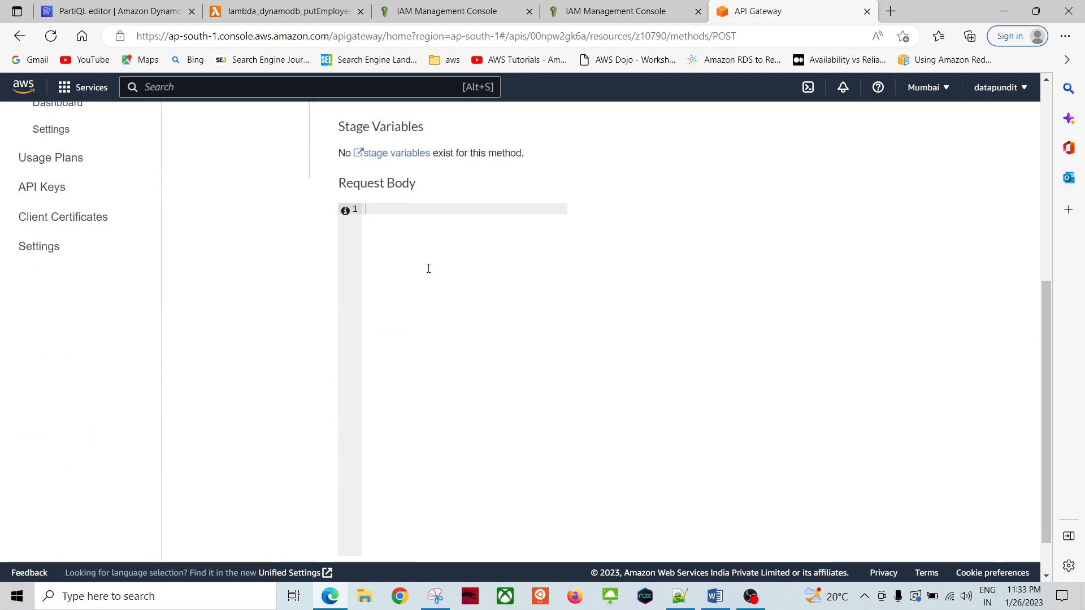
{"action": "left_click", "coordinate": [410, 229]}
{"action": "type", "text": "{"}
{"action": "key", "text": "Return"}
{"action": "key", "text": "Return"}
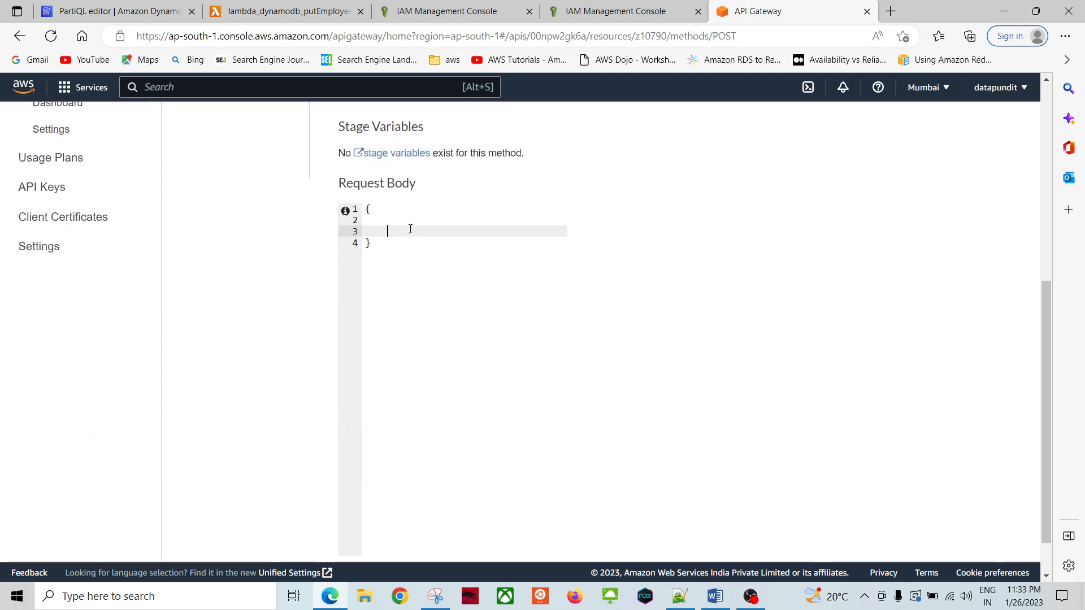
{"action": "key", "text": "Up"}
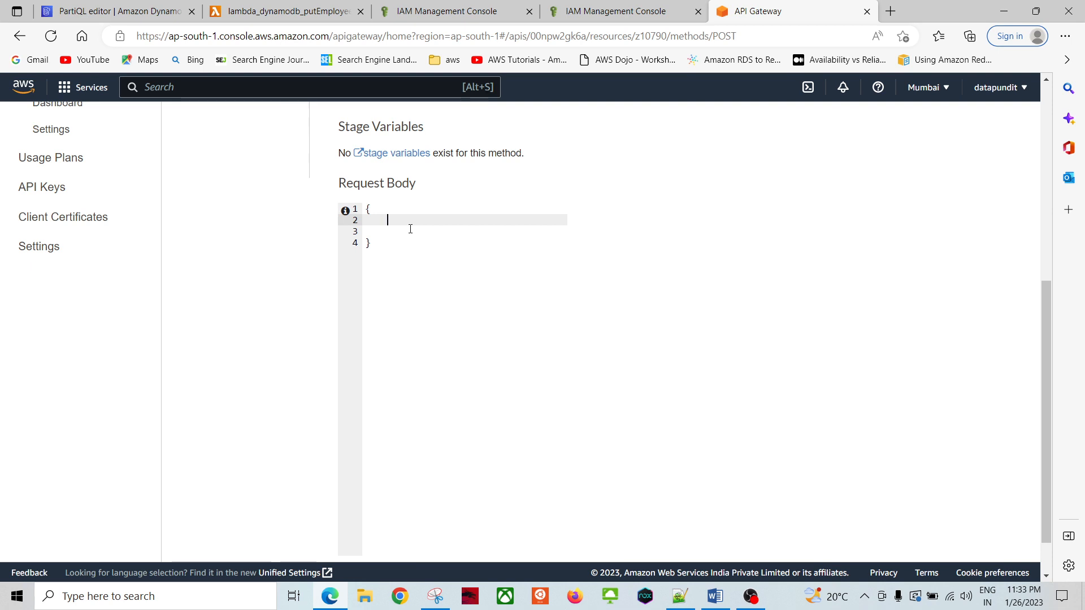
{"action": "type", "text": "\"empid\":\"sona"}
{"action": "type", "text": ","}
{"action": "key", "text": "Return"}
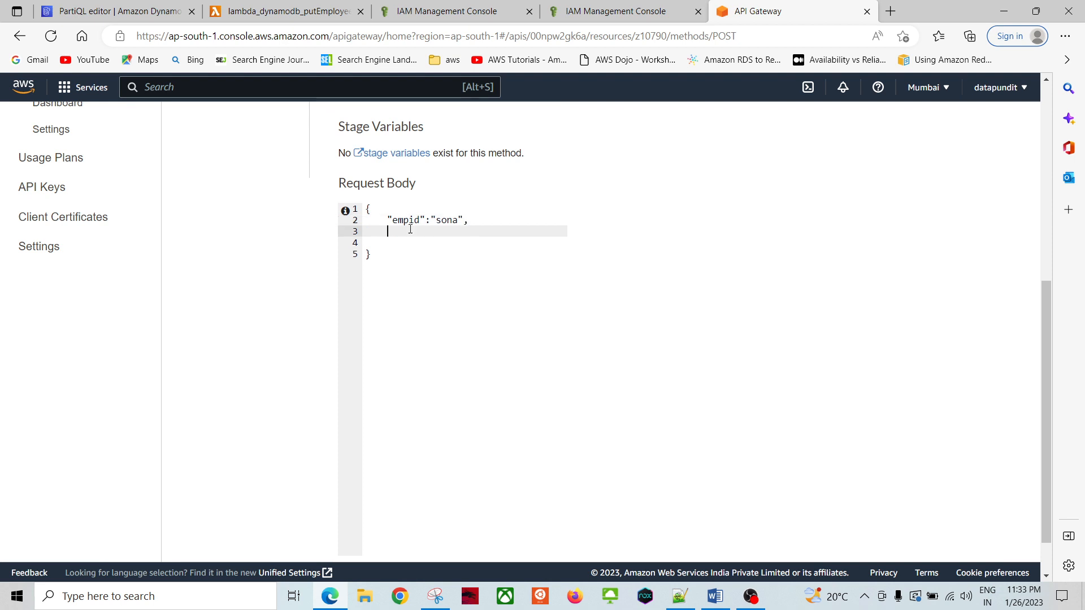
Step: Add deptid admin, site hinjewai, and the employee's e-mail address fields
{"action": "type", "text": "\"deptid"}
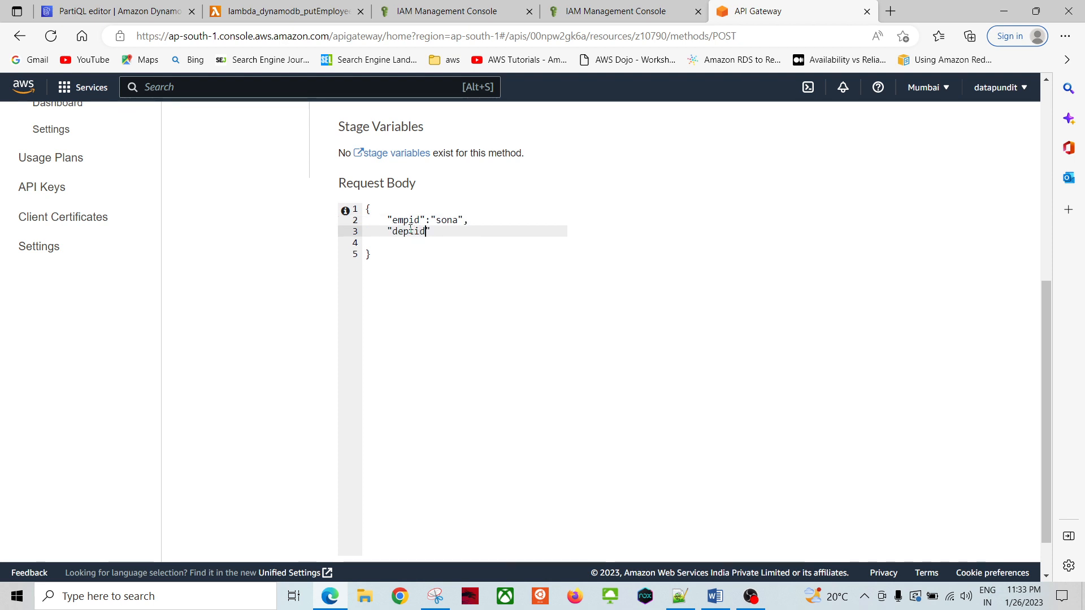
{"action": "type", "text": "\""}
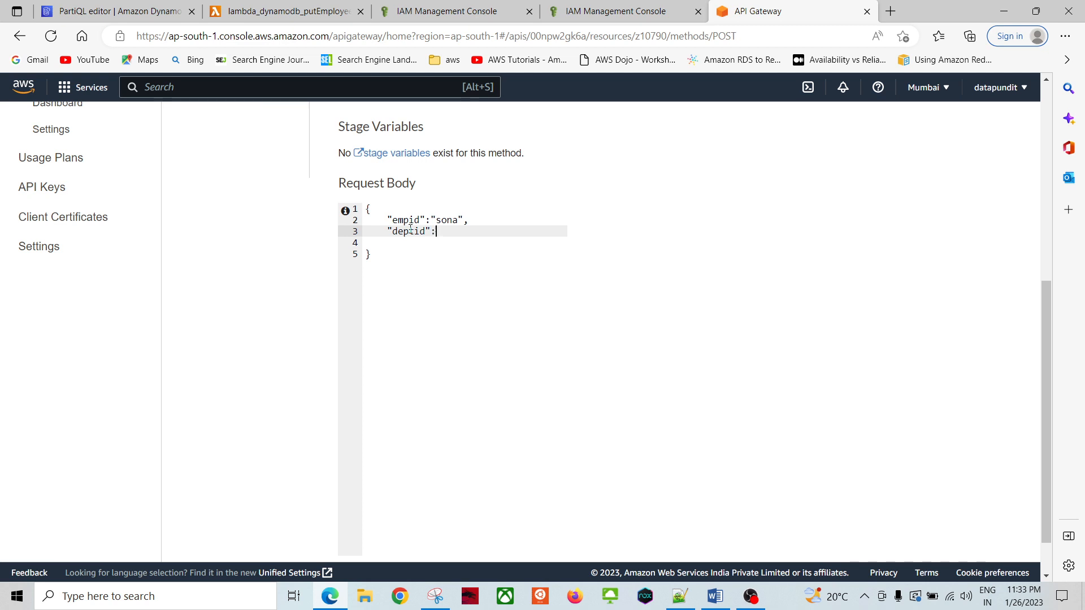
{"action": "type", "text": "min\","}
{"action": "key", "text": "Return"}
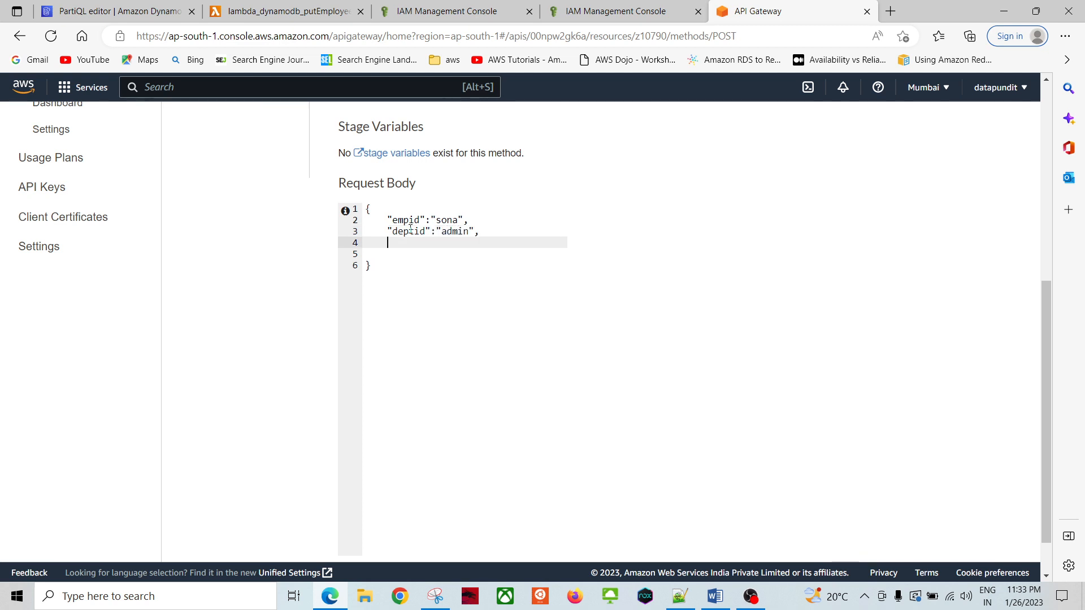
{"action": "type", "text": "\""}
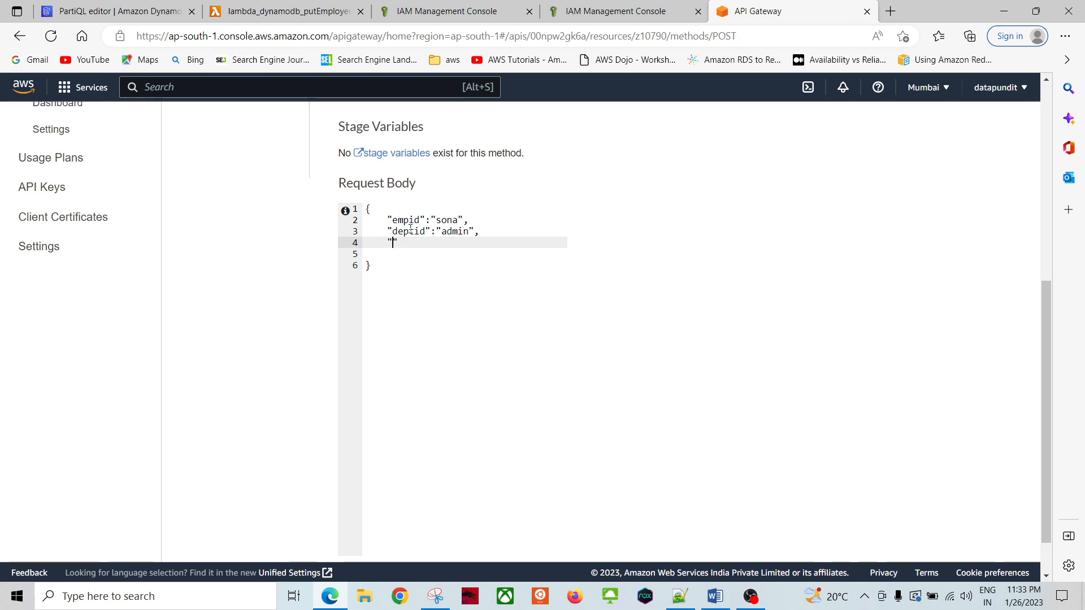
{"action": "type", "text": "site\":\""}
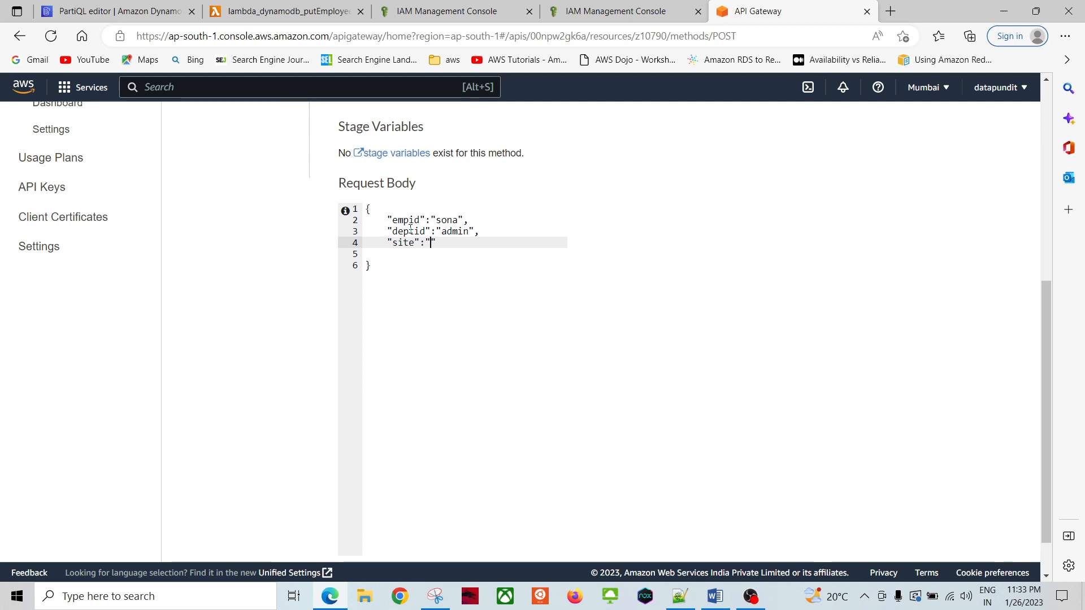
{"action": "type", "text": "hinjewai\","}
{"action": "key", "text": "Return"}
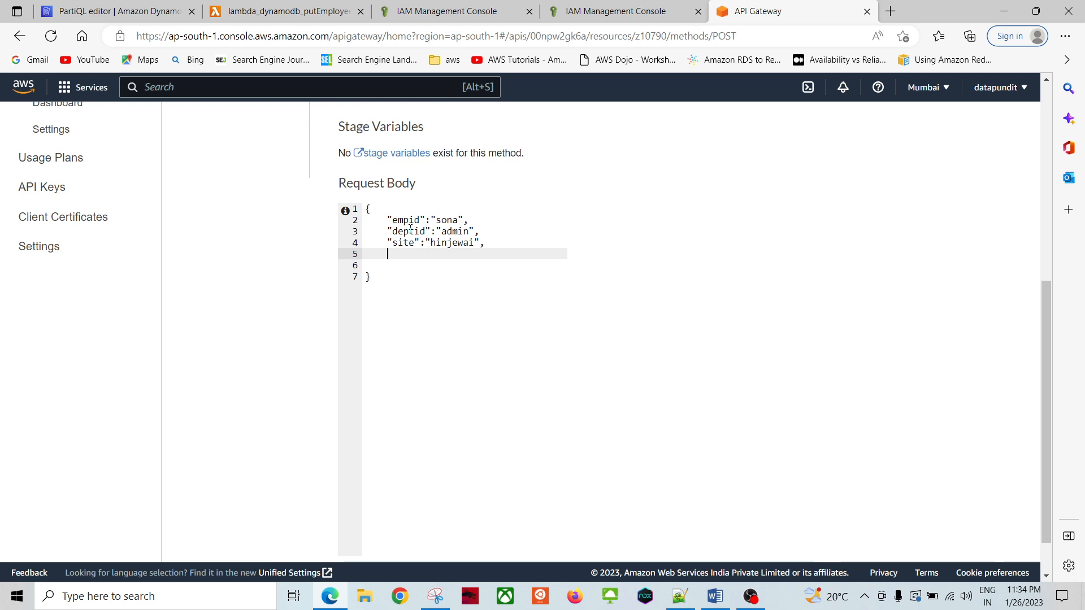
{"action": "type", "text": "\"email\":"}
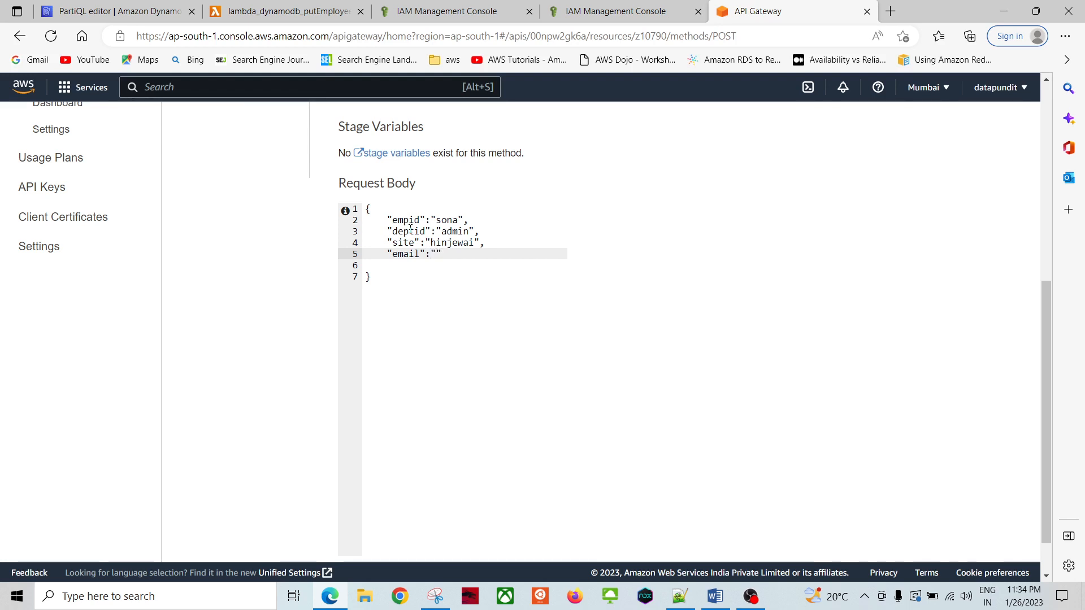
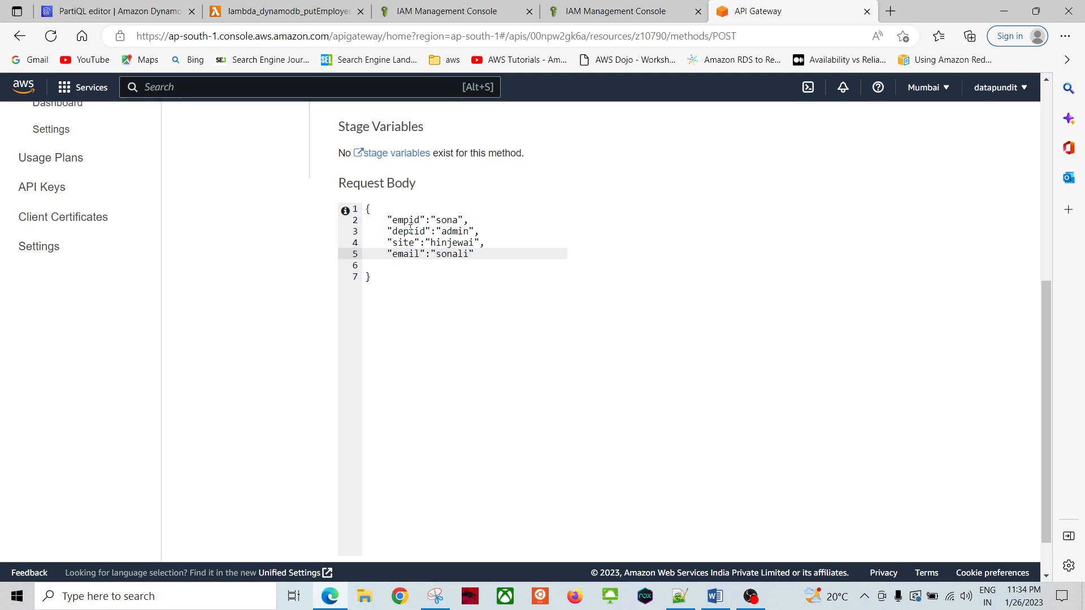
Step: Add a new doj field with value 20220101 after the email line
{"action": "left_click", "coordinate": [540, 332]}
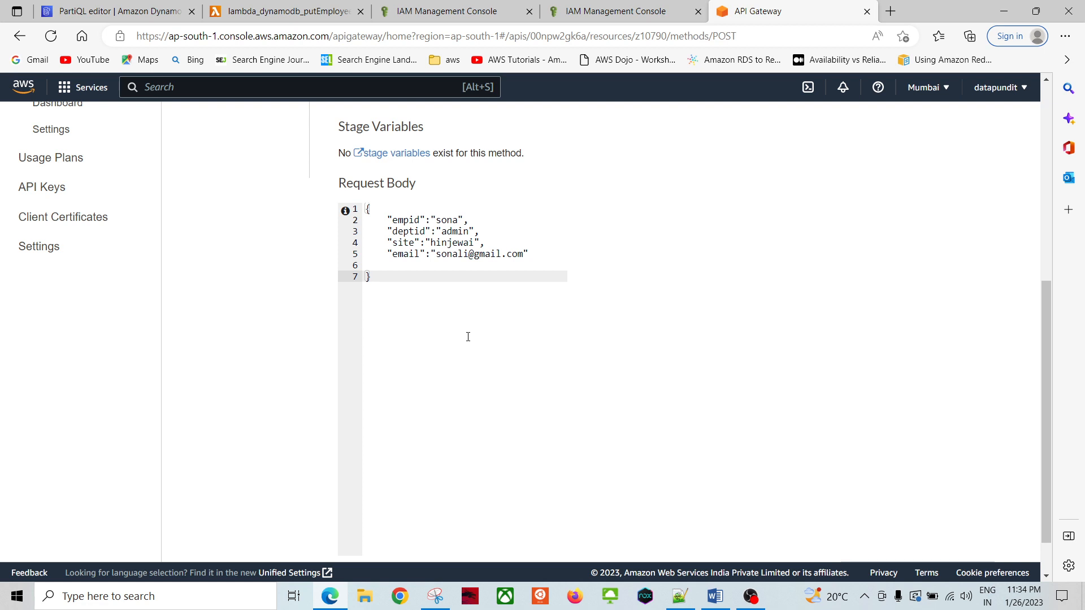
{"action": "left_click", "coordinate": [540, 246]}
{"action": "left_click", "coordinate": [539, 253]}
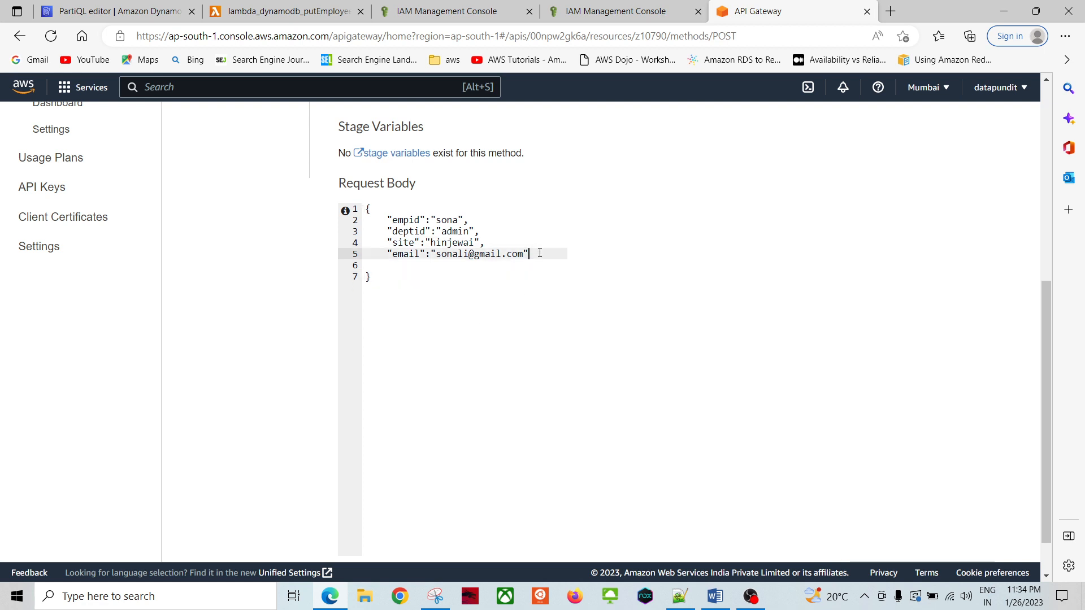
{"action": "key", "text": "Return"}
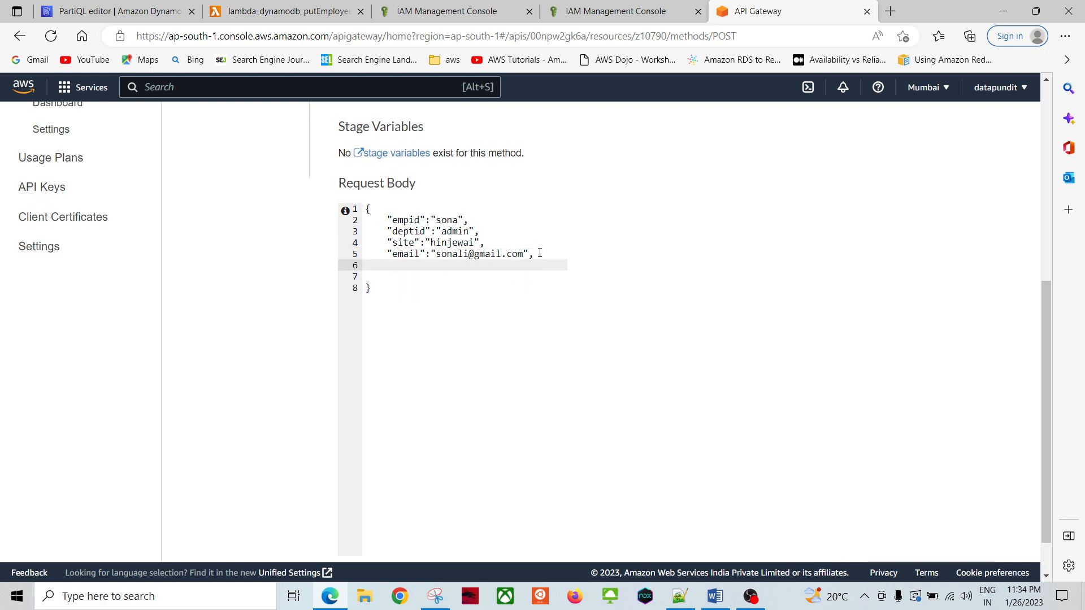
{"action": "type", "text": "\"e"}
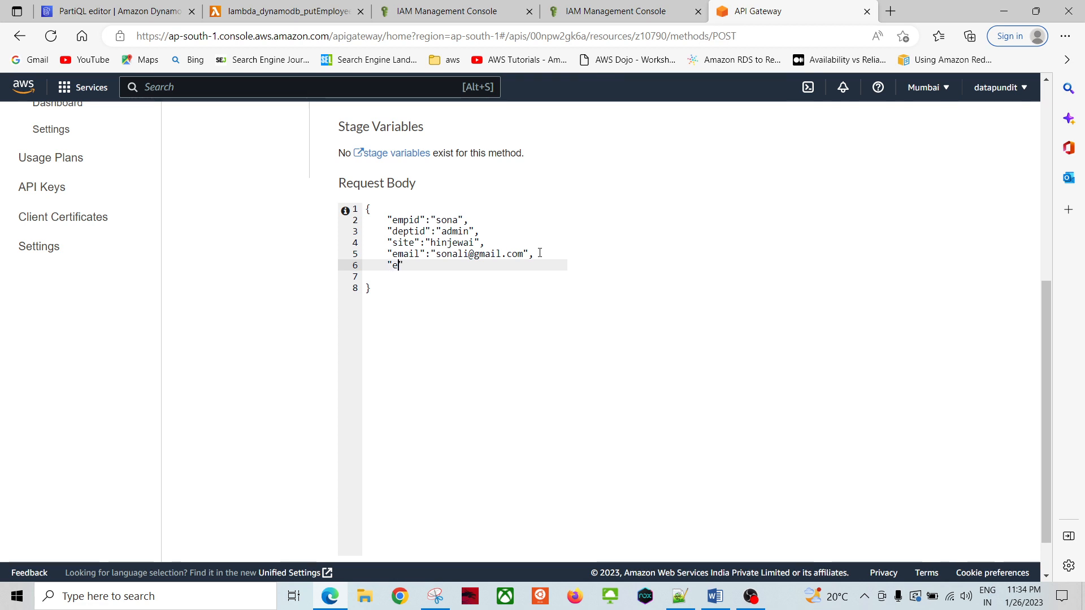
{"action": "key", "text": "BackSpace"}
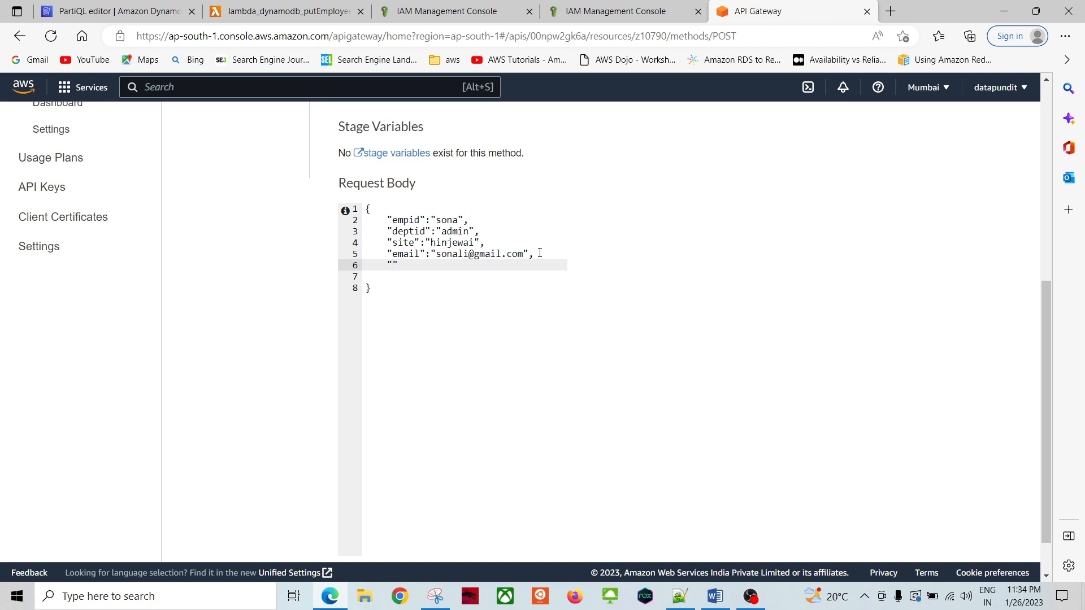
{"action": "type", "text": "doj\":\"20"}
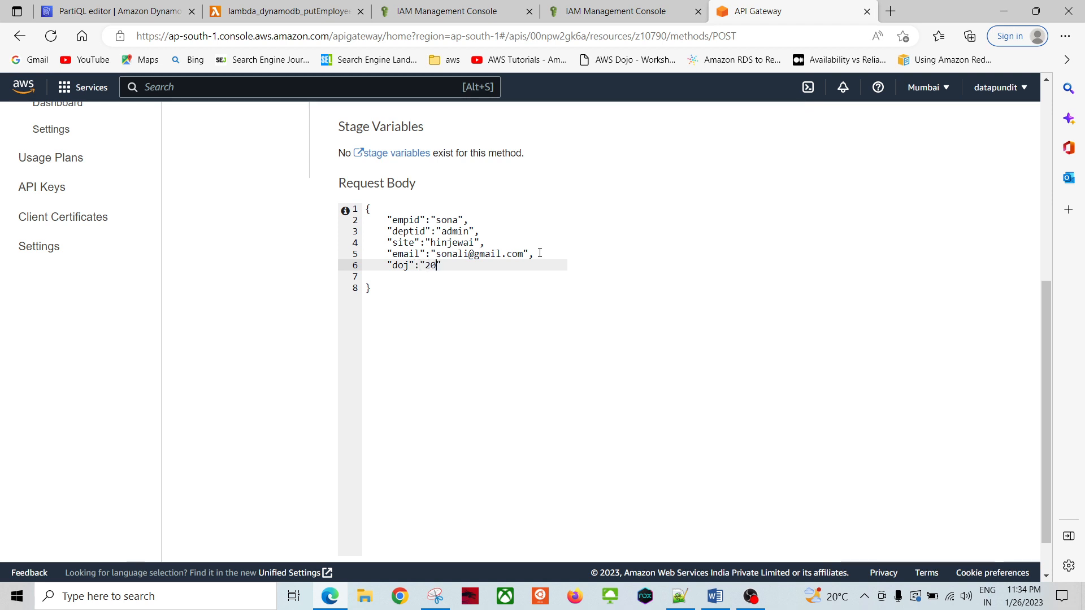
{"action": "type", "text": "220101"}
Step: Run the POST test and confirm status 200 with 'a new employee inserted successfully!'
{"action": "left_click", "coordinate": [447, 390]}
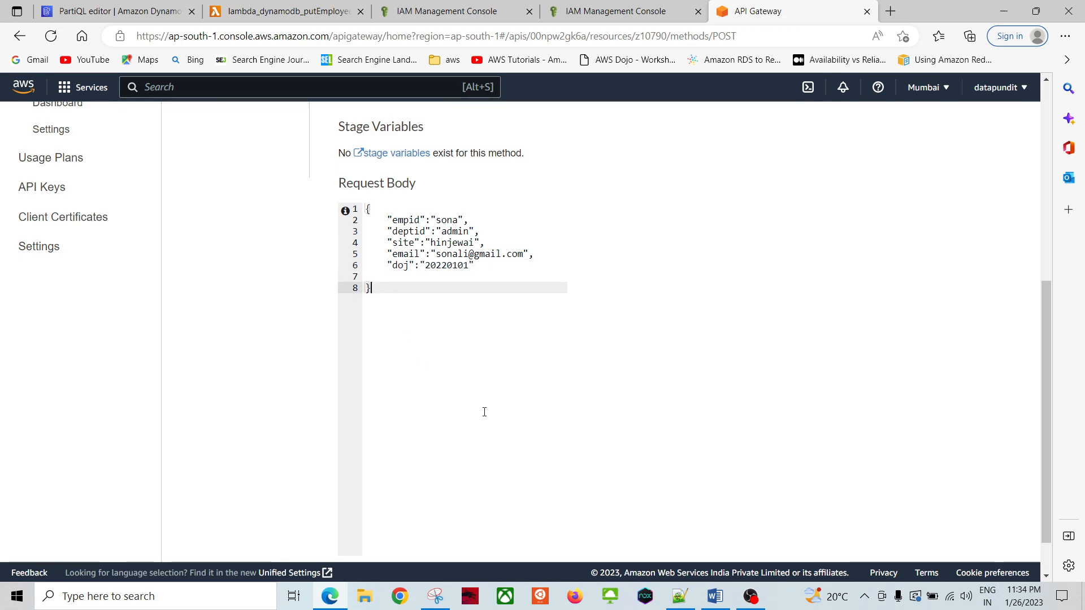
{"action": "scroll", "coordinate": [508, 429], "scroll_direction": "down", "scroll_amount": 1}
{"action": "left_click", "coordinate": [535, 533]}
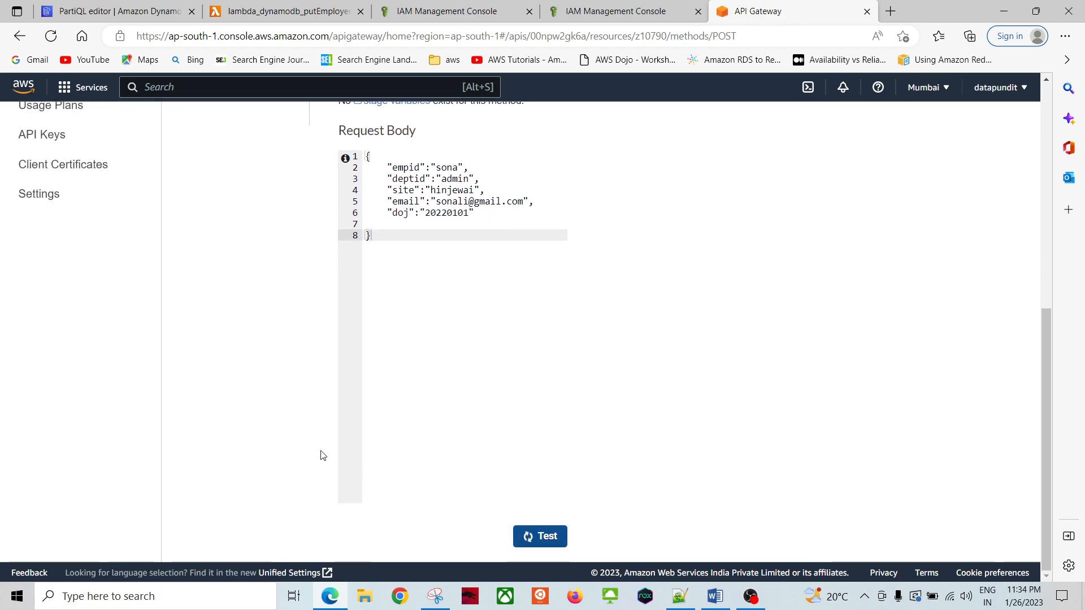
{"action": "scroll", "coordinate": [429, 412], "scroll_direction": "up", "scroll_amount": 5}
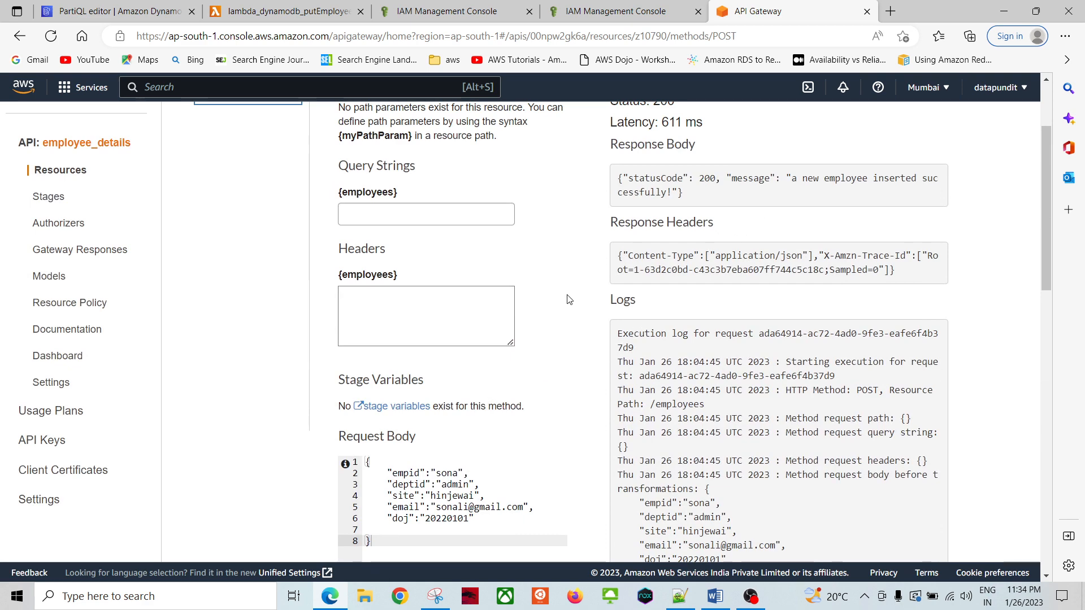
{"action": "scroll", "coordinate": [590, 272], "scroll_direction": "up", "scroll_amount": 2}
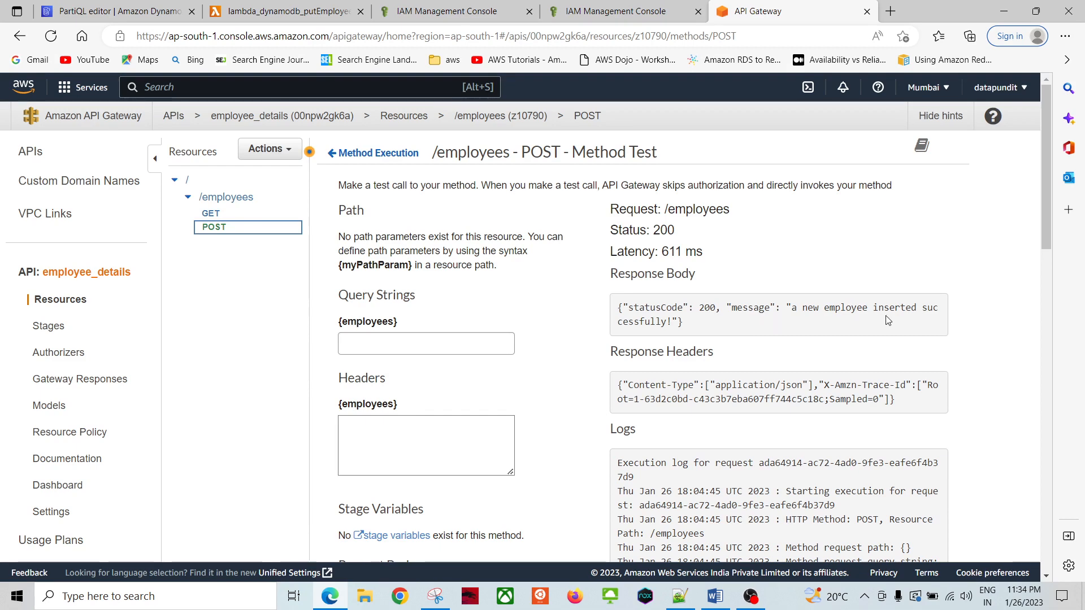
{"action": "left_click", "coordinate": [287, 11]}
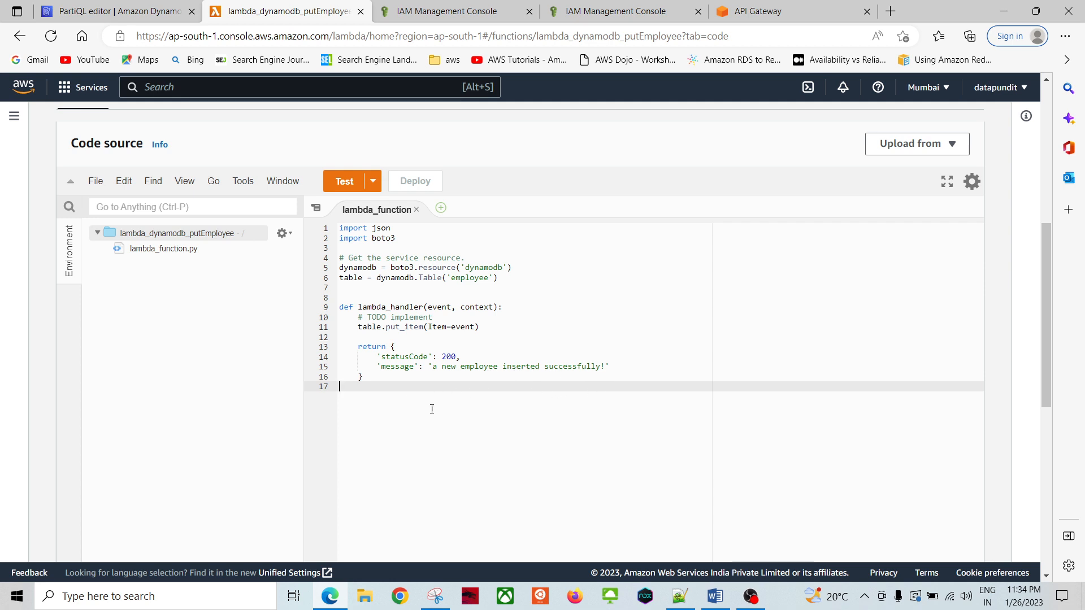
Step: Rerun select * from employee and confirm the new hinjewai admin row with doj 20220101
{"action": "left_click", "coordinate": [119, 11]}
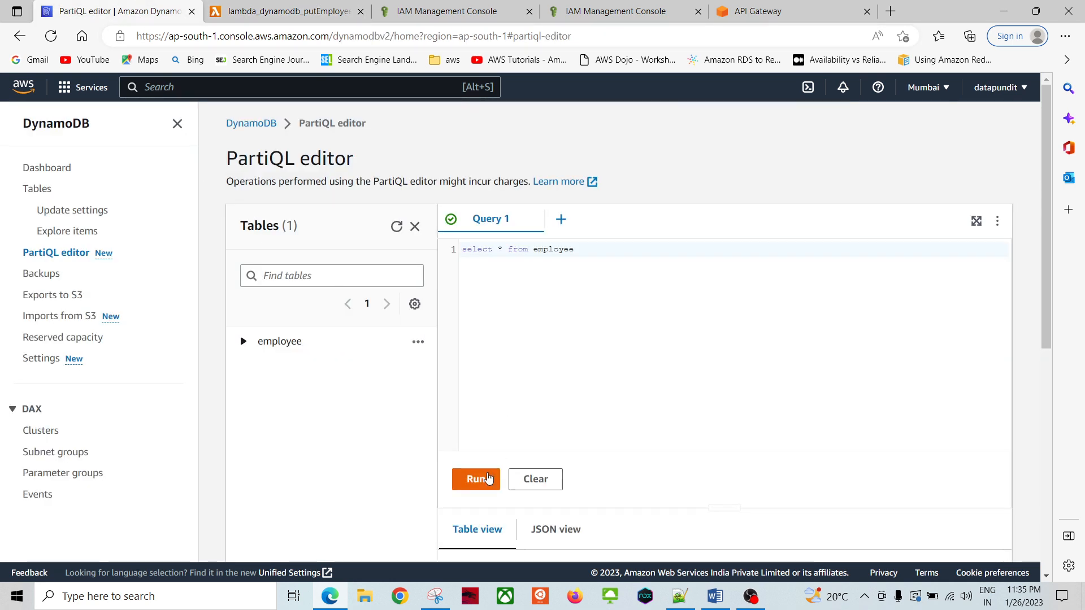
{"action": "left_click", "coordinate": [464, 480]}
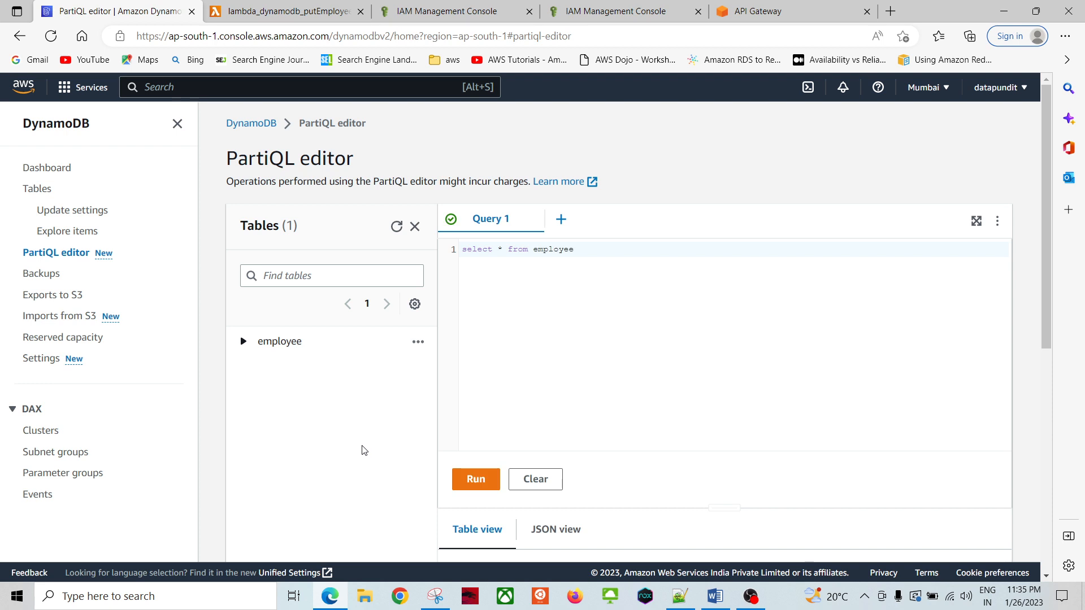
{"action": "scroll", "coordinate": [360, 449], "scroll_direction": "down", "scroll_amount": 7}
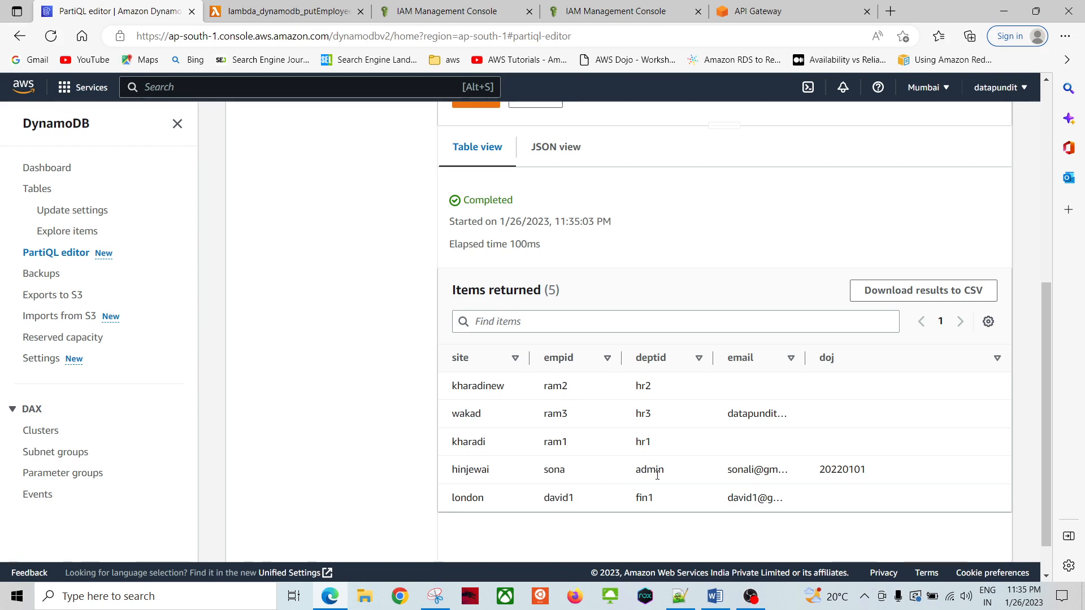
{"action": "left_click_drag", "start_coordinate": [804, 358], "coordinate": [902, 358]}
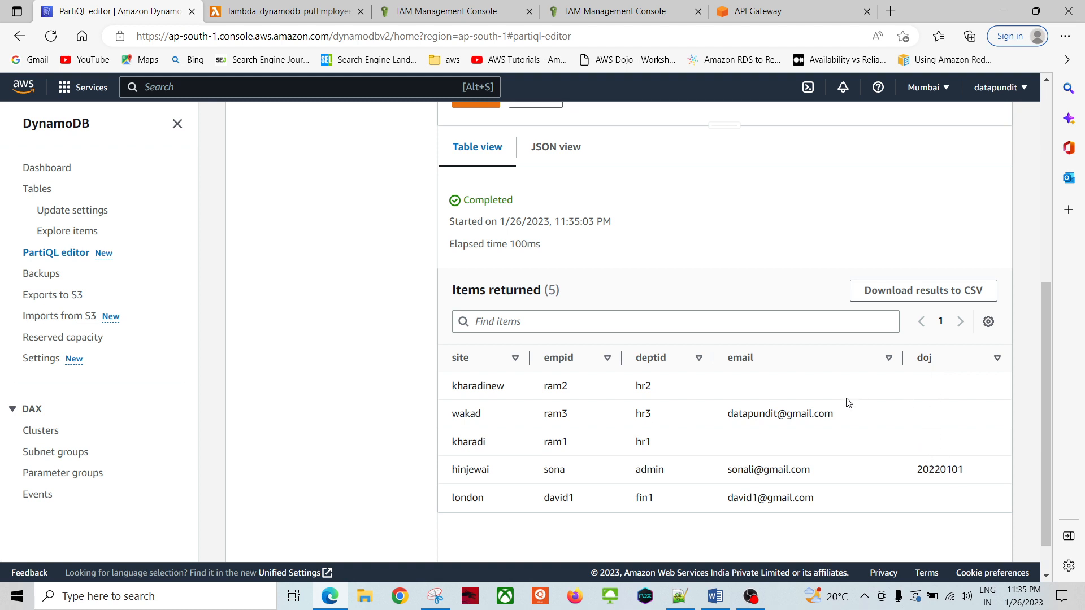
{"action": "scroll", "coordinate": [379, 389], "scroll_direction": "down", "scroll_amount": 1}
{"action": "scroll", "coordinate": [378, 389], "scroll_direction": "up", "scroll_amount": 3}
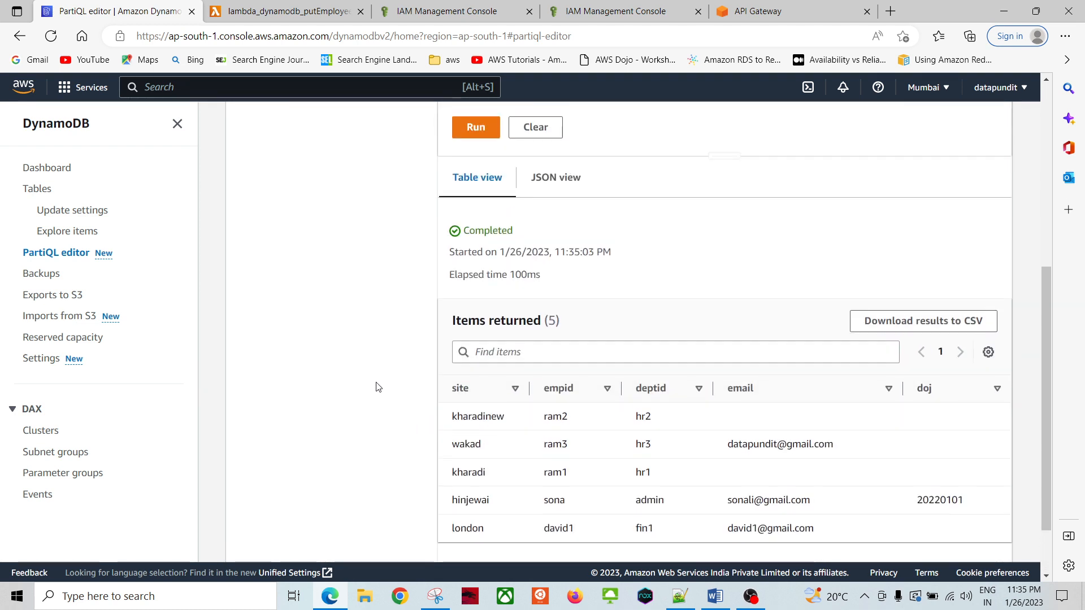
{"action": "scroll", "coordinate": [364, 383], "scroll_direction": "up", "scroll_amount": 2}
{"action": "scroll", "coordinate": [351, 380], "scroll_direction": "up", "scroll_amount": 3}
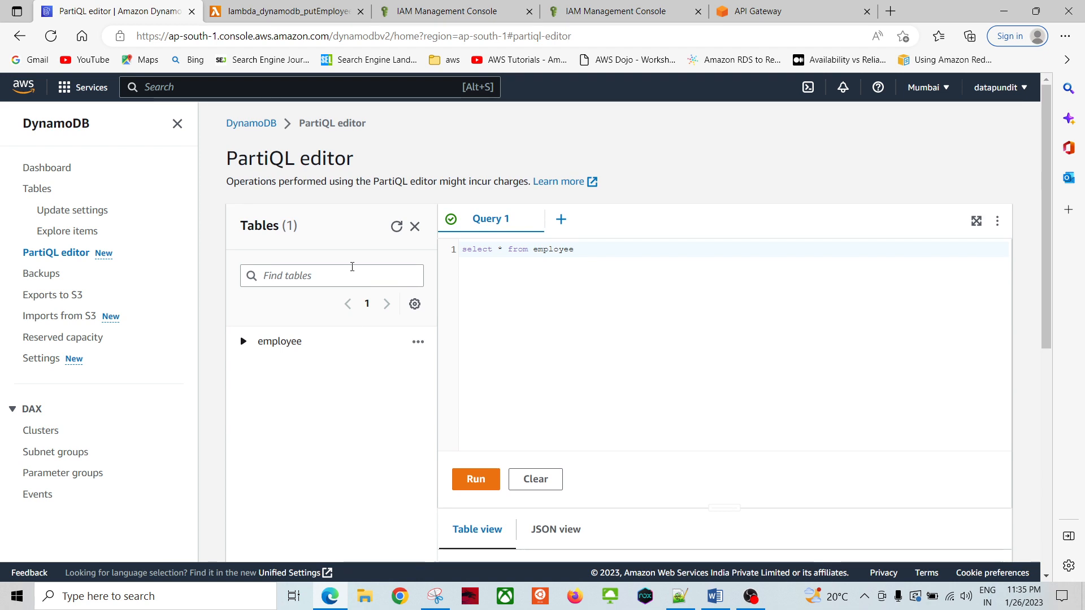
{"action": "left_click", "coordinate": [796, 7]}
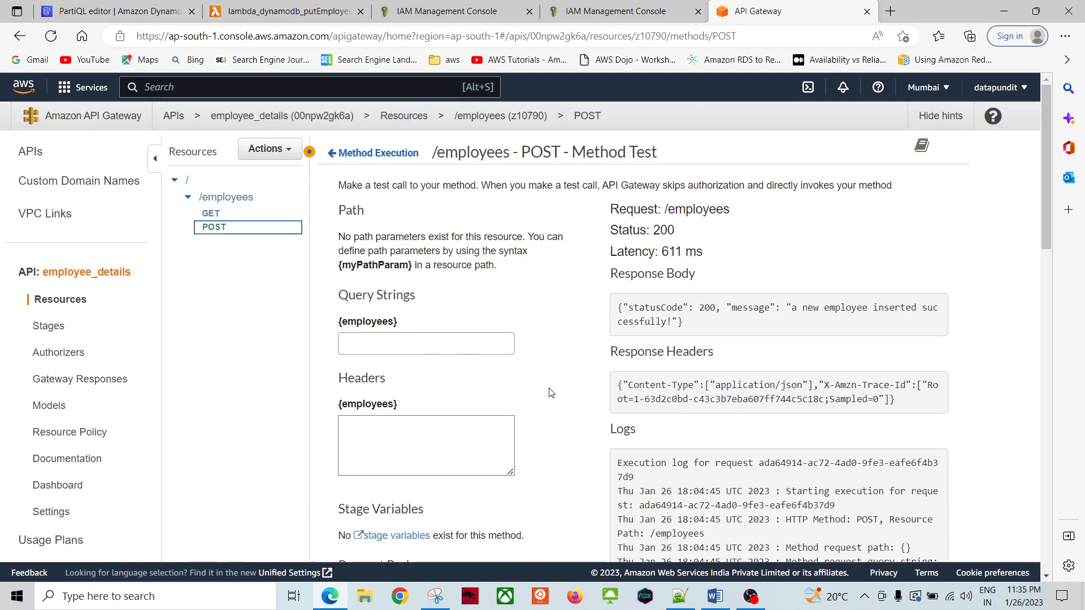
Step: Scroll through the Word notes' Integration 2 steps, returning to the GET-with-DynamoDB heading
{"action": "left_click", "coordinate": [715, 596]}
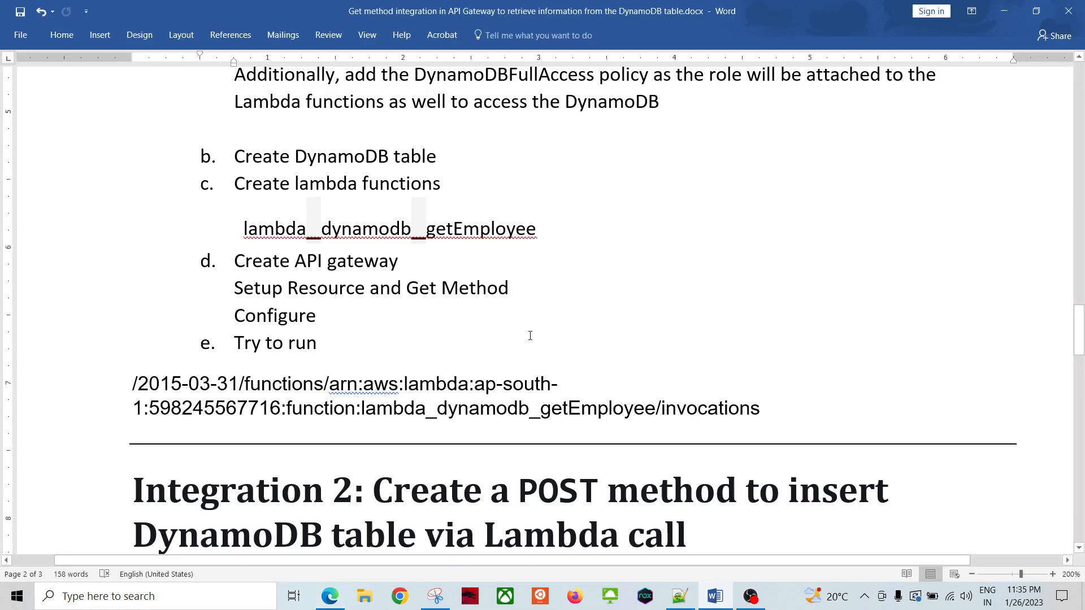
{"action": "scroll", "coordinate": [530, 336], "scroll_direction": "down", "scroll_amount": 4}
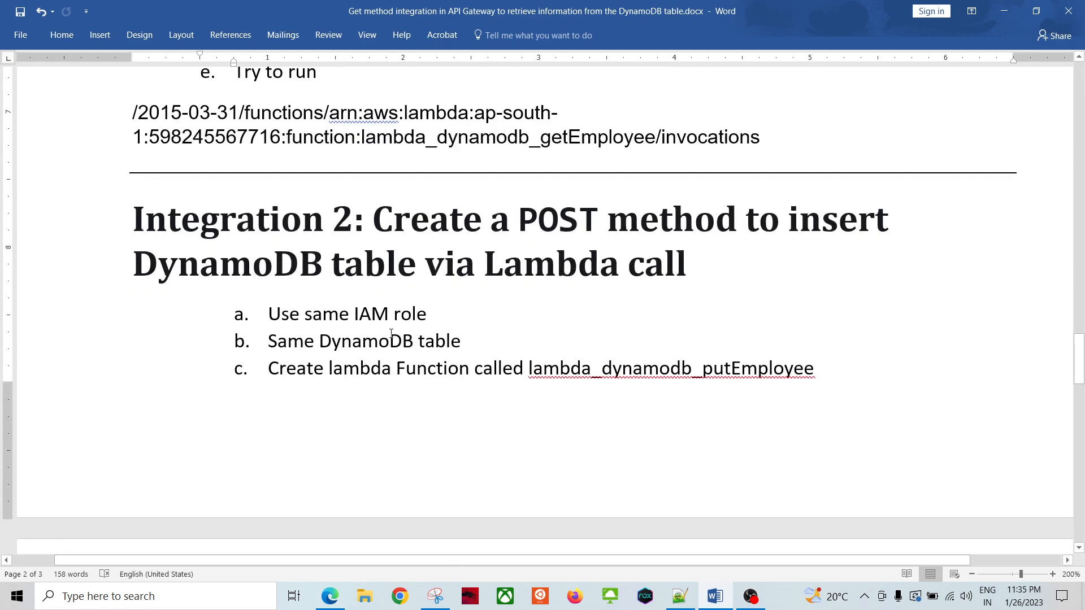
{"action": "scroll", "coordinate": [468, 422], "scroll_direction": "down", "scroll_amount": 6}
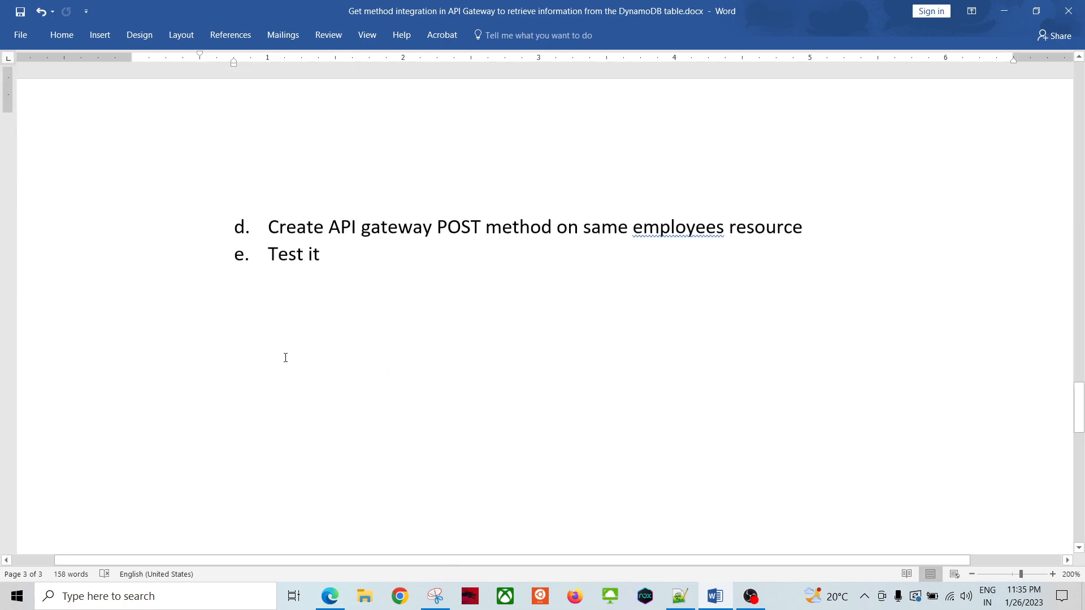
{"action": "scroll", "coordinate": [284, 356], "scroll_direction": "up", "scroll_amount": 5}
{"action": "scroll", "coordinate": [285, 355], "scroll_direction": "up", "scroll_amount": 5}
{"action": "scroll", "coordinate": [599, 248], "scroll_direction": "up", "scroll_amount": 4}
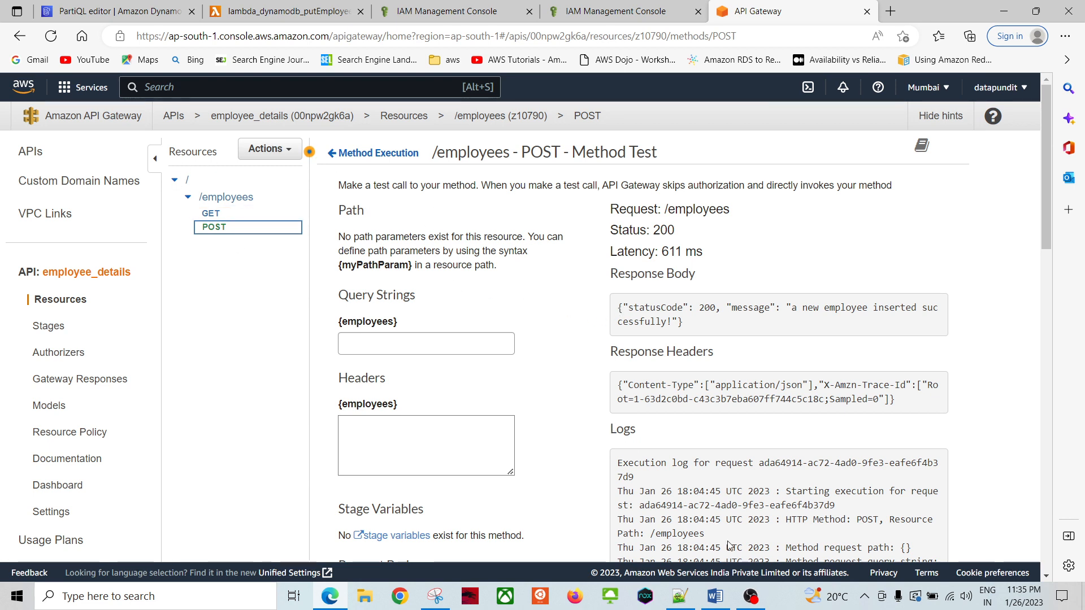
{"action": "left_click", "coordinate": [715, 596]}
{"action": "scroll", "coordinate": [455, 295], "scroll_direction": "up", "scroll_amount": 15}
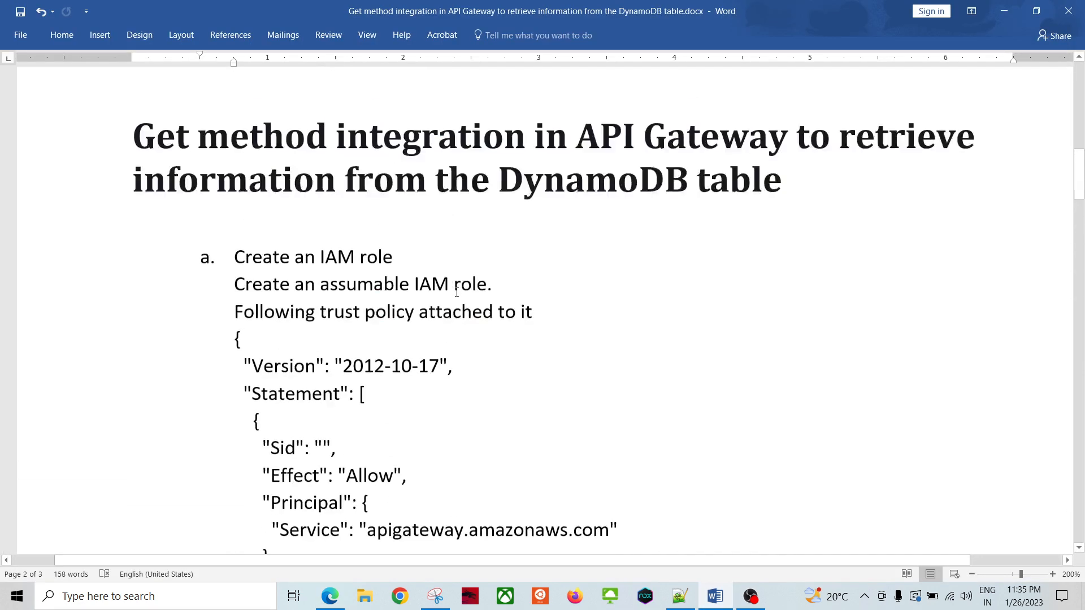